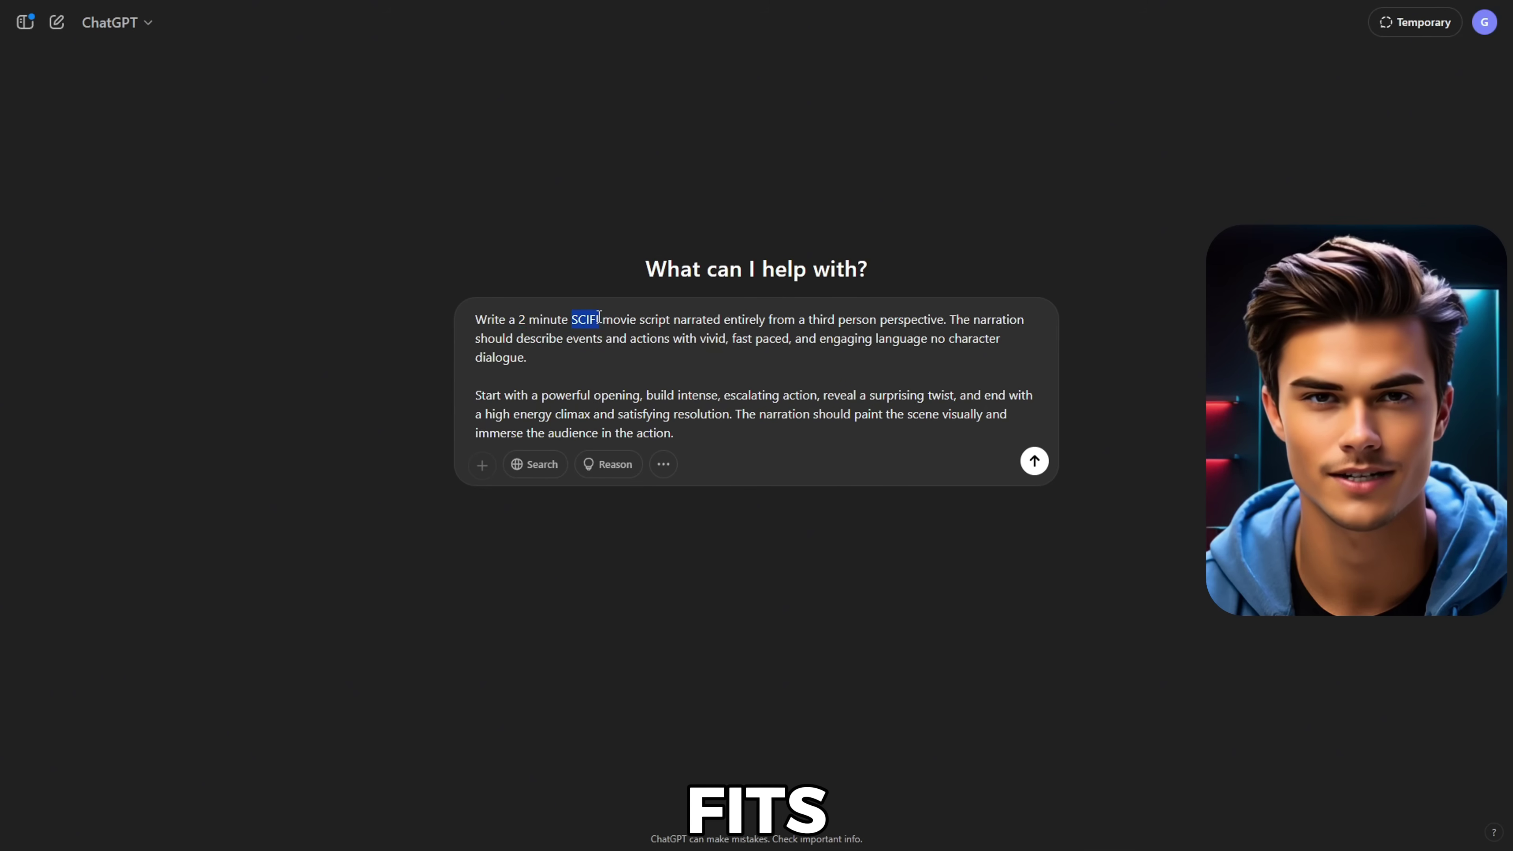
# Submit the prompt for a 2 minute SCIFI movie script narrated in third person and read through the generated script.
pyautogui.click(1034, 460)
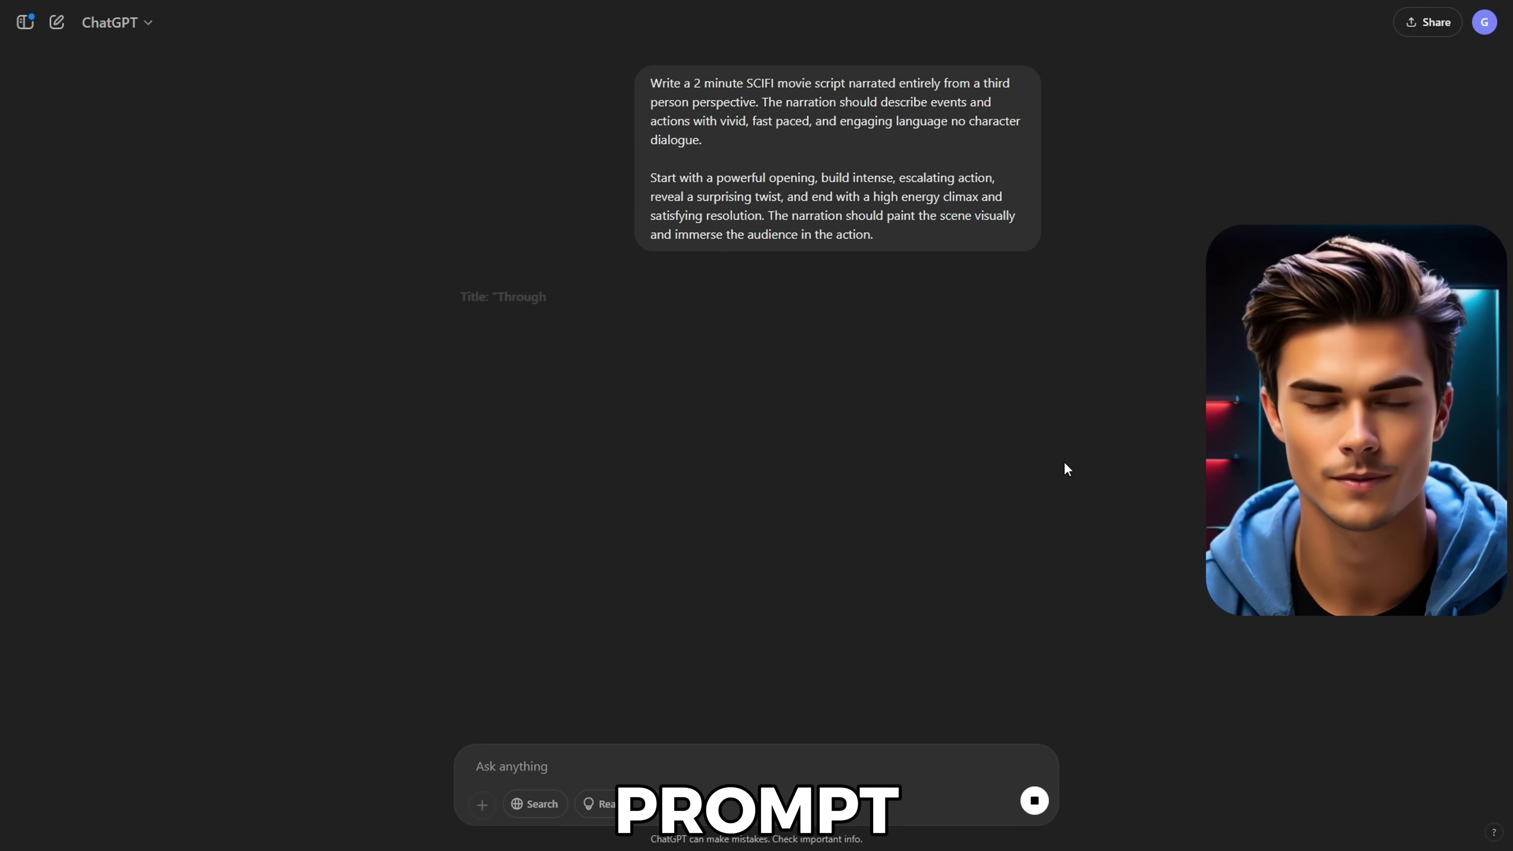
pyautogui.scroll(-6, 1123, 542)
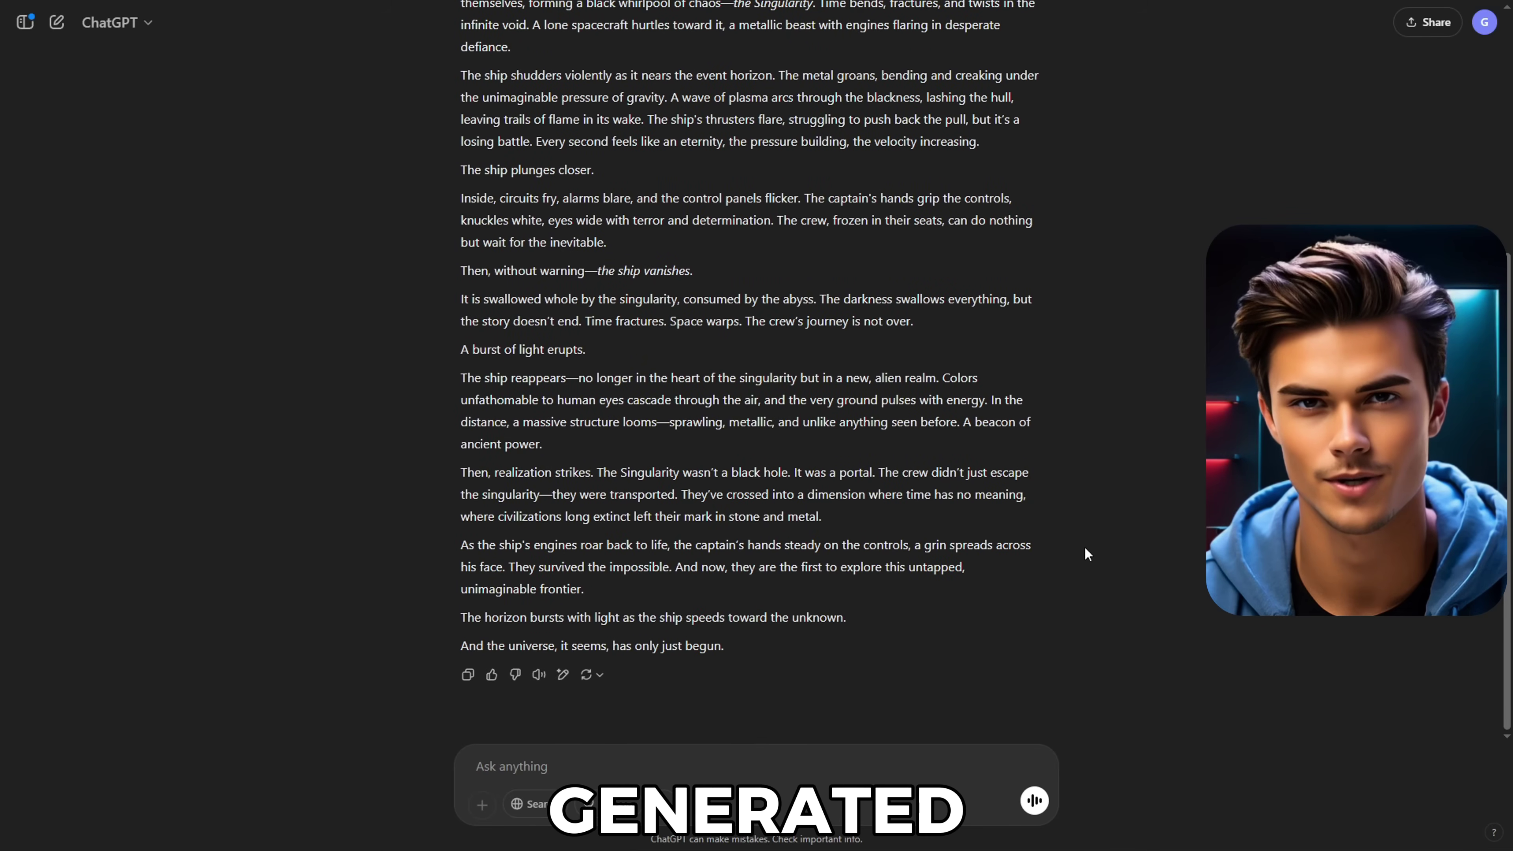
pyautogui.scroll(4, 1114, 543)
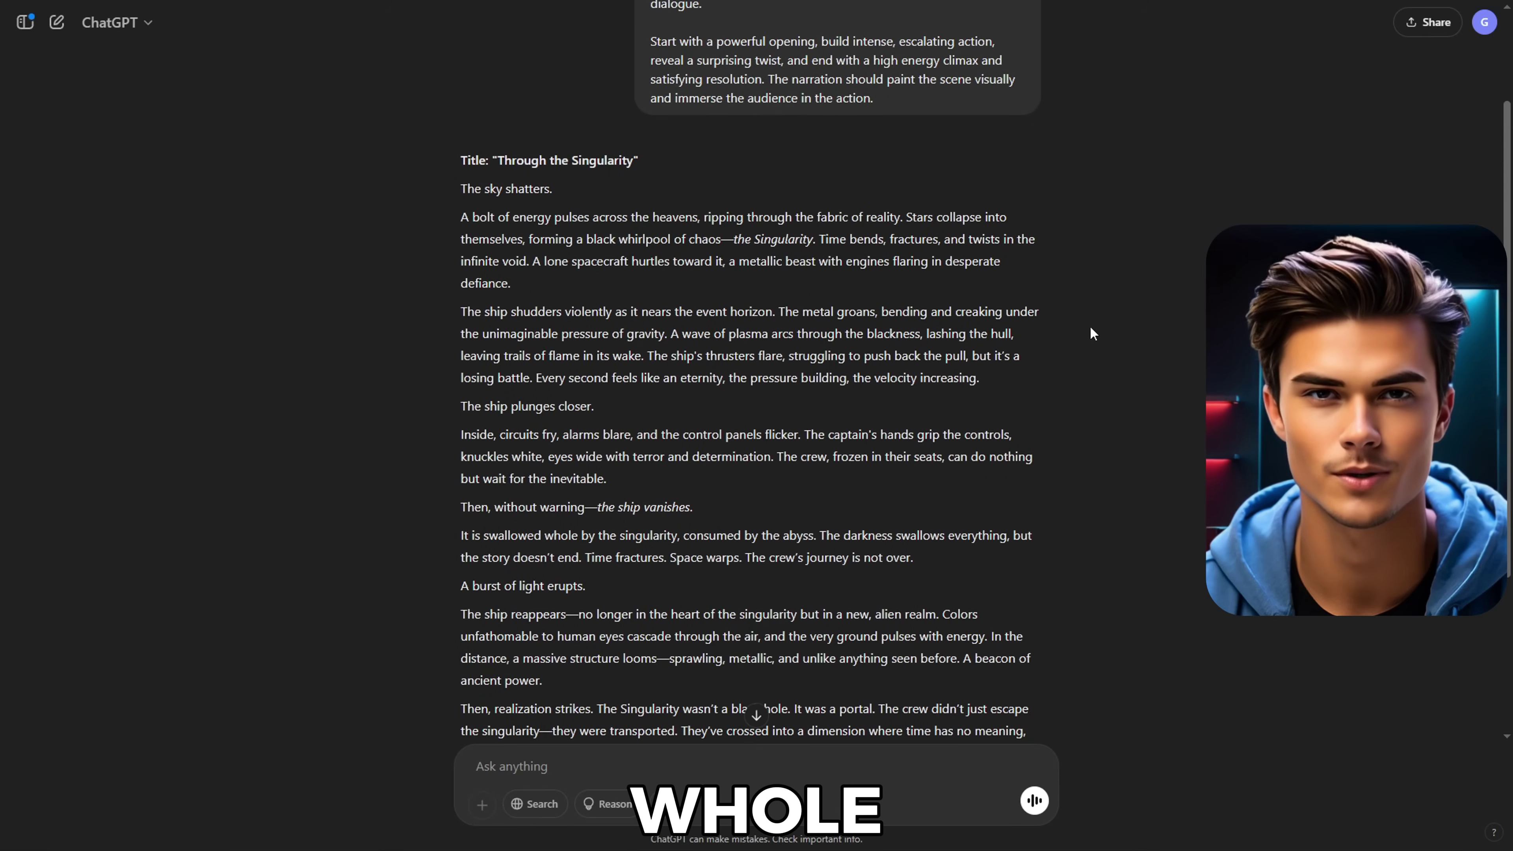
pyautogui.scroll(-4, 1098, 489)
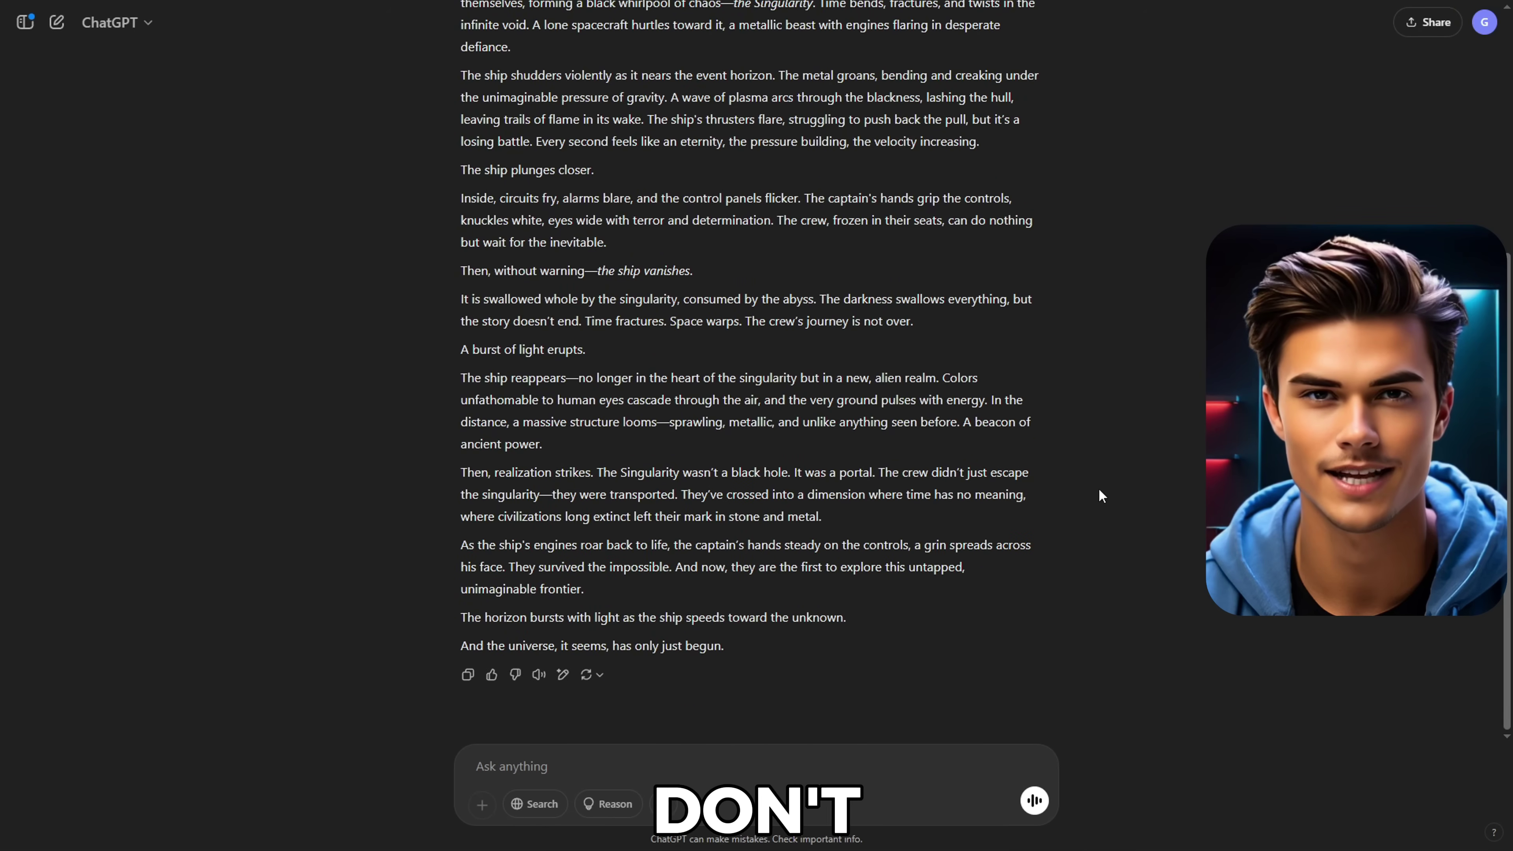
# Request another version with the message "Create a new script" and look through it.
pyautogui.click(886, 768)
pyautogui.write('Create a new script')
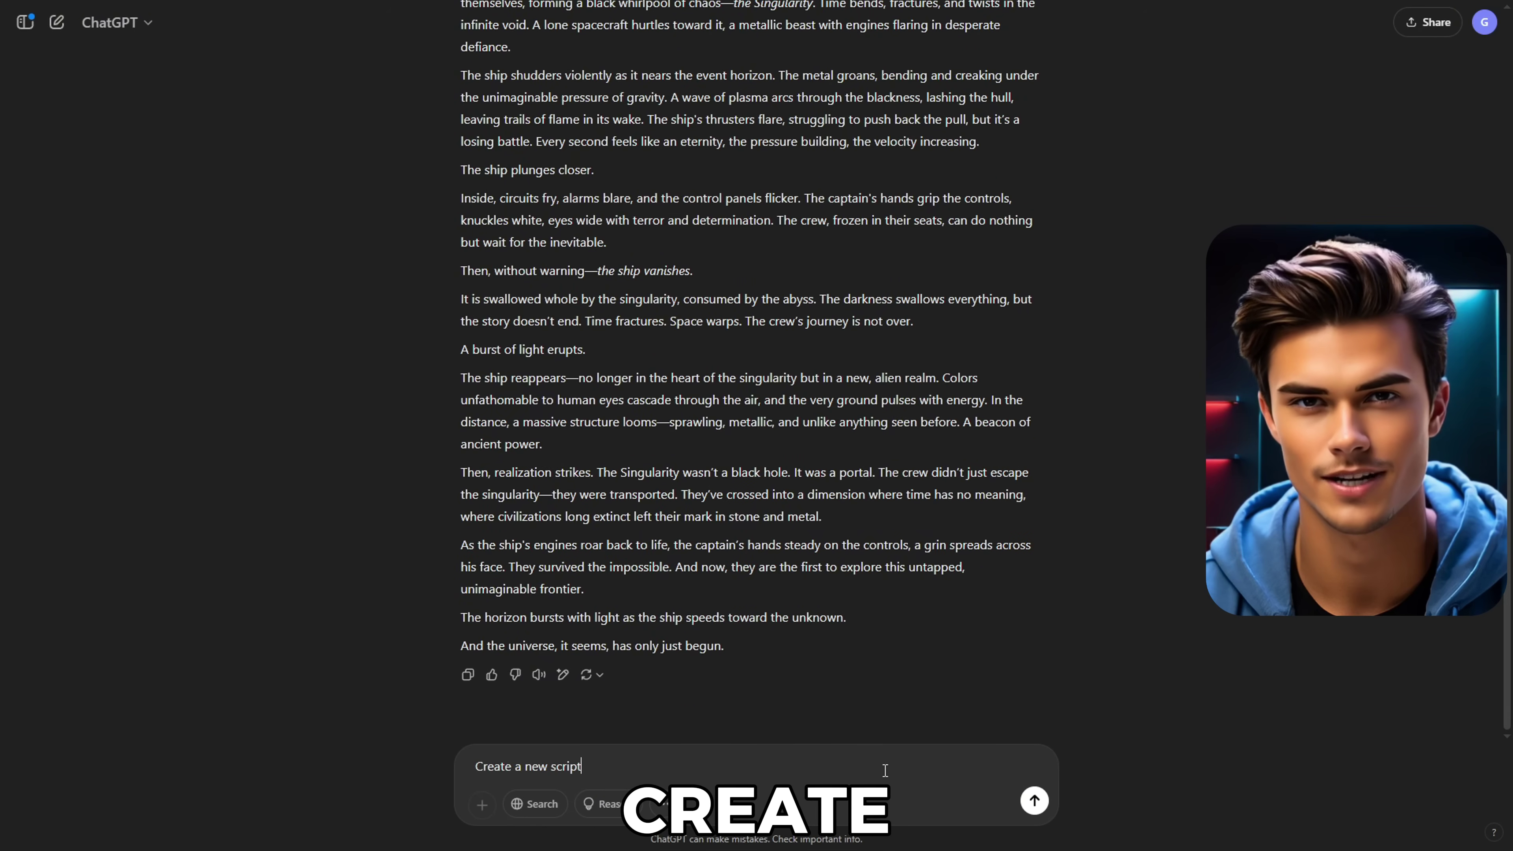
pyautogui.press('Return')
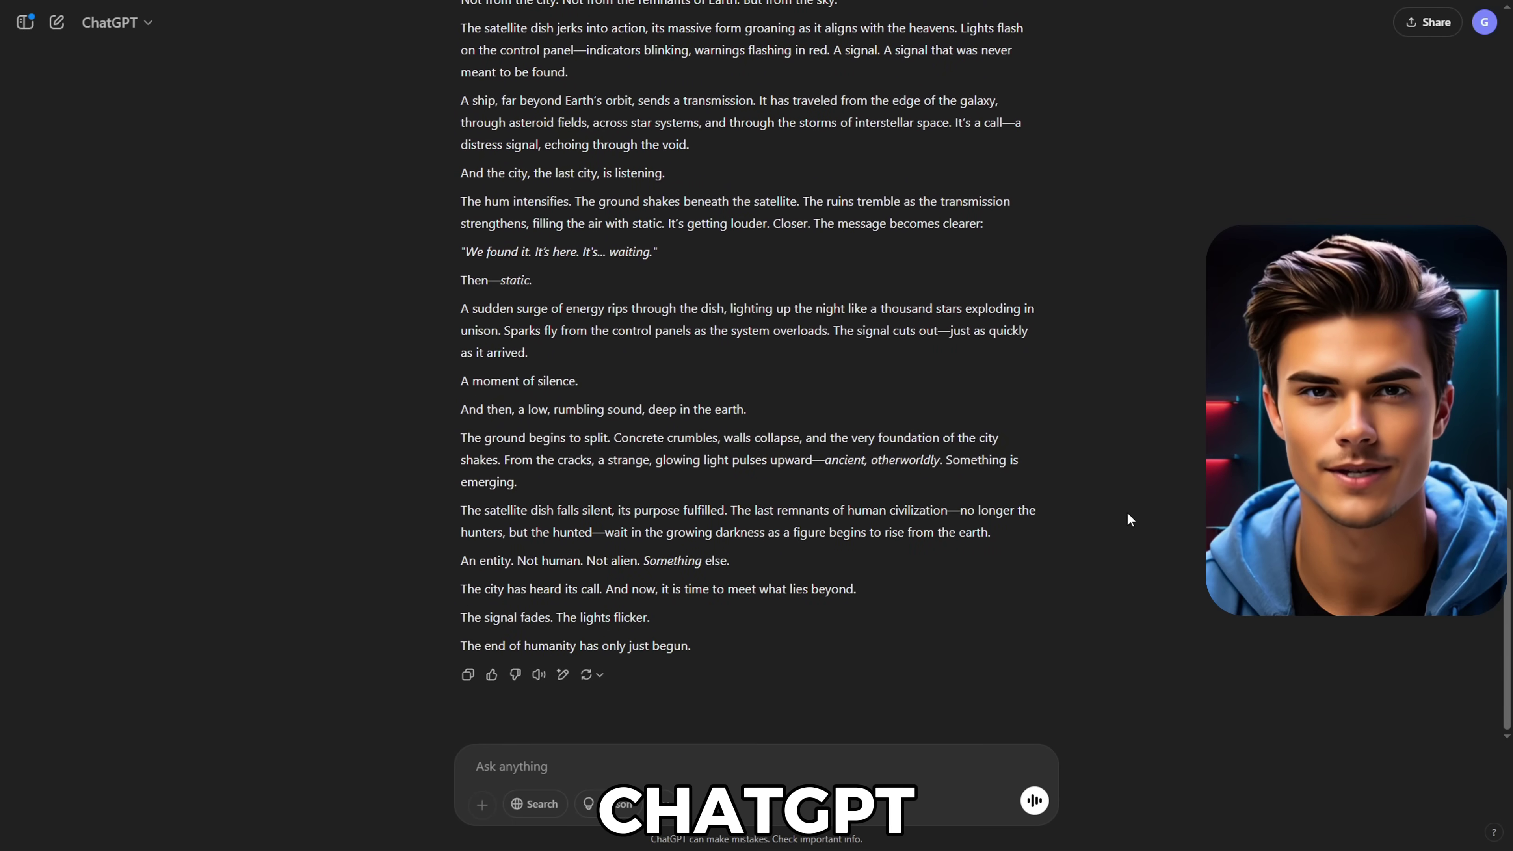
pyautogui.scroll(8, 1135, 584)
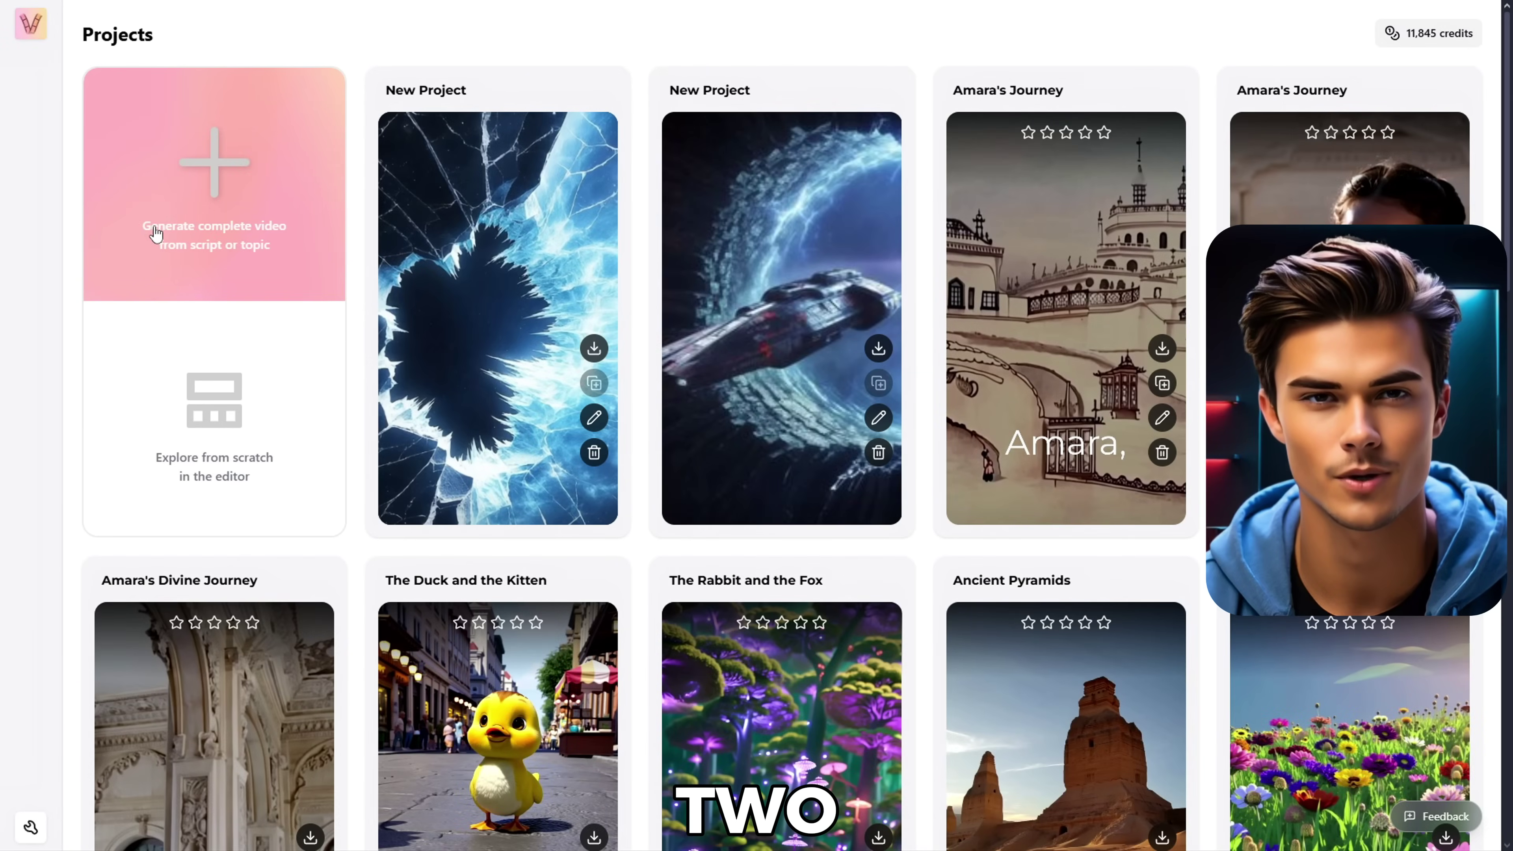
# Start a video project from scratch with its voiceover section open, and copy the opening paragraph of the script from ChatGPT.
pyautogui.click(291, 430)
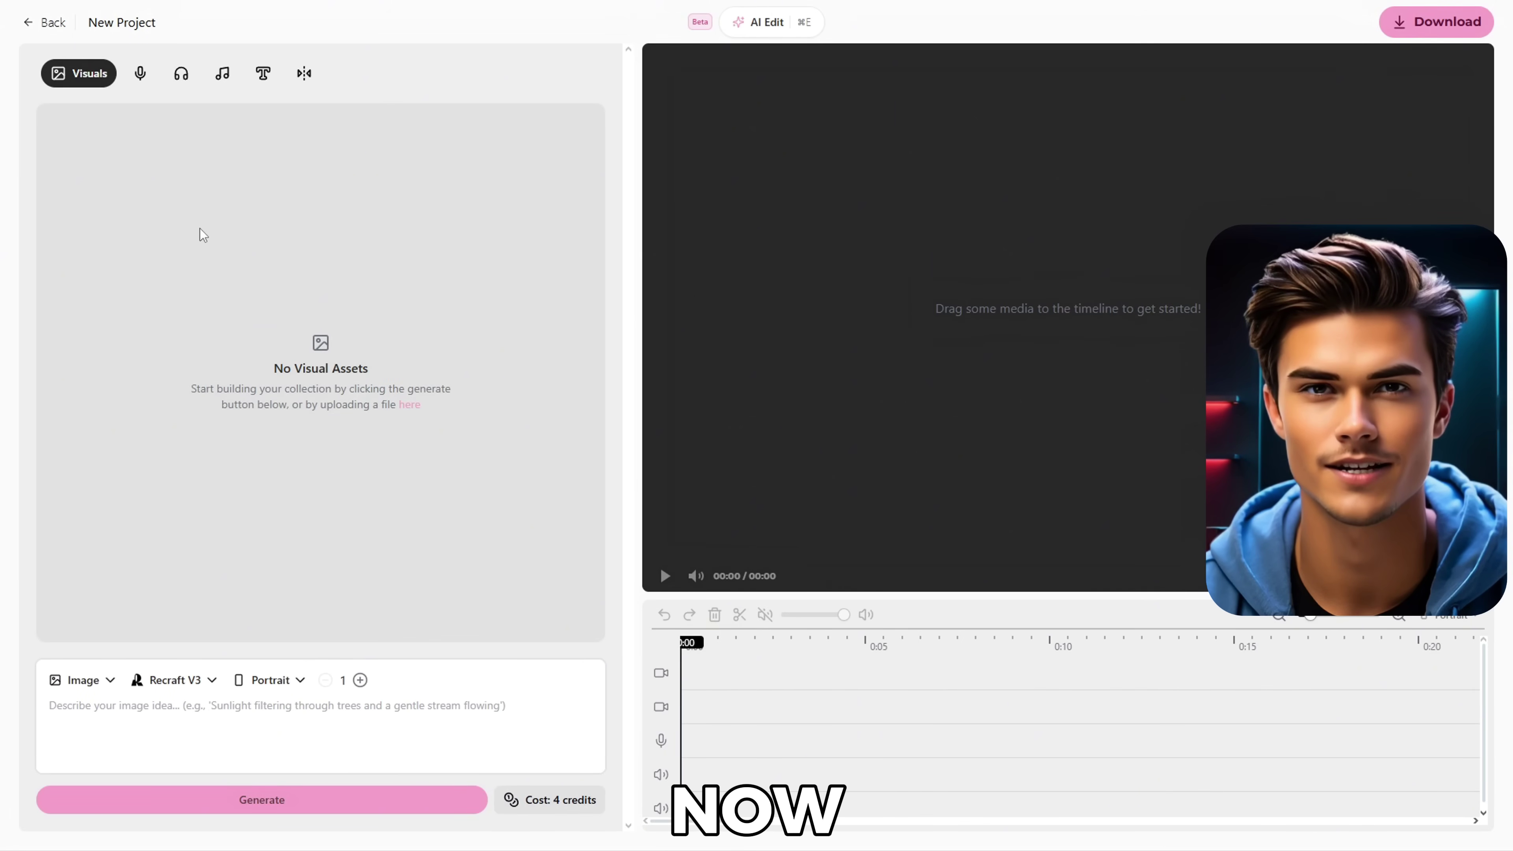
pyautogui.click(141, 73)
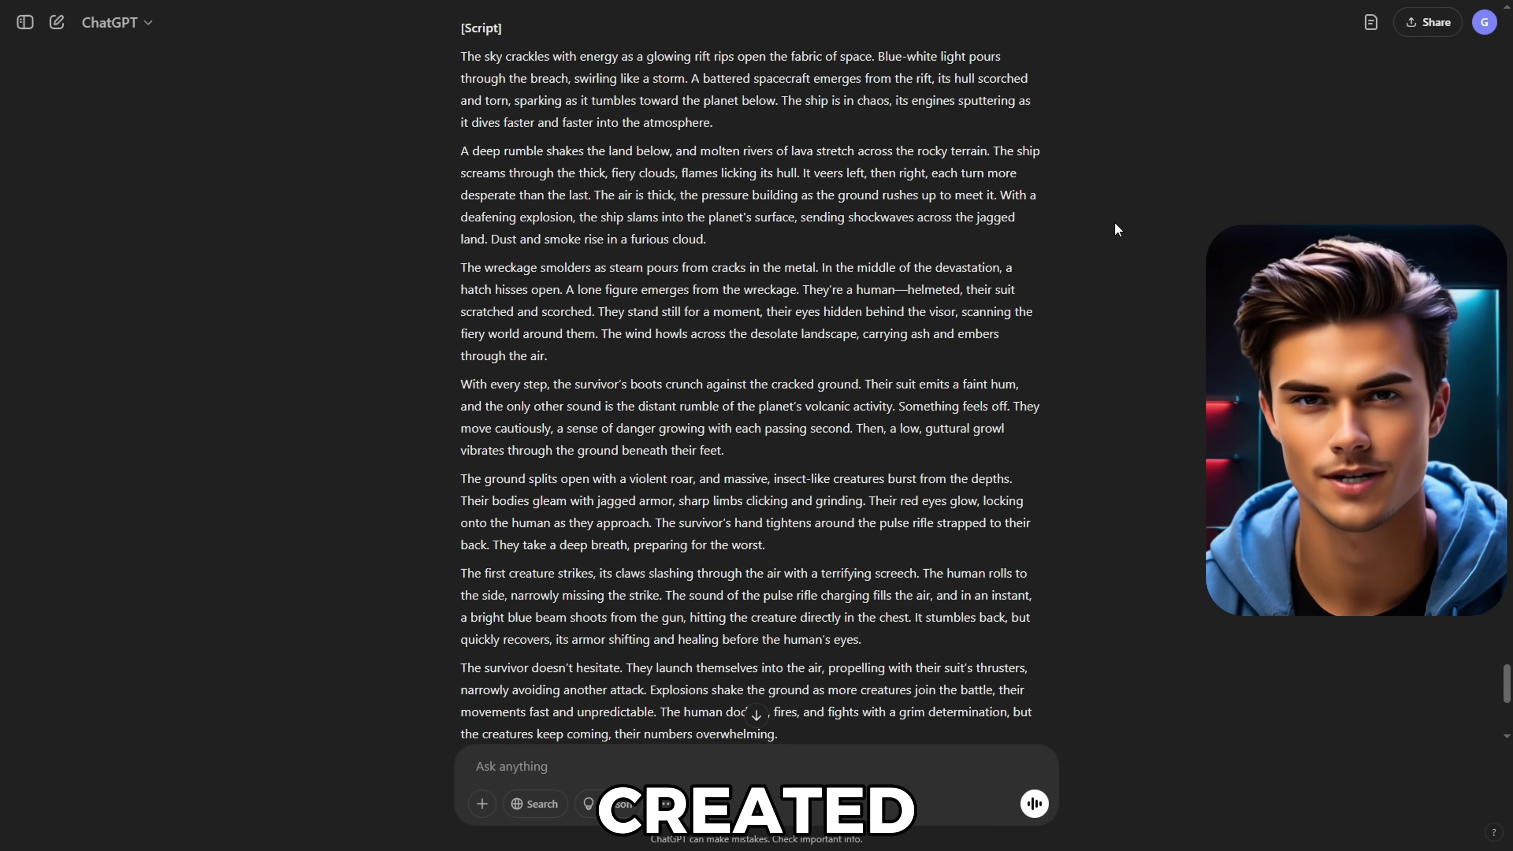
pyautogui.moveTo(460, 56); pyautogui.dragTo(726, 113)
pyautogui.hotkey('ctrl', 'c')
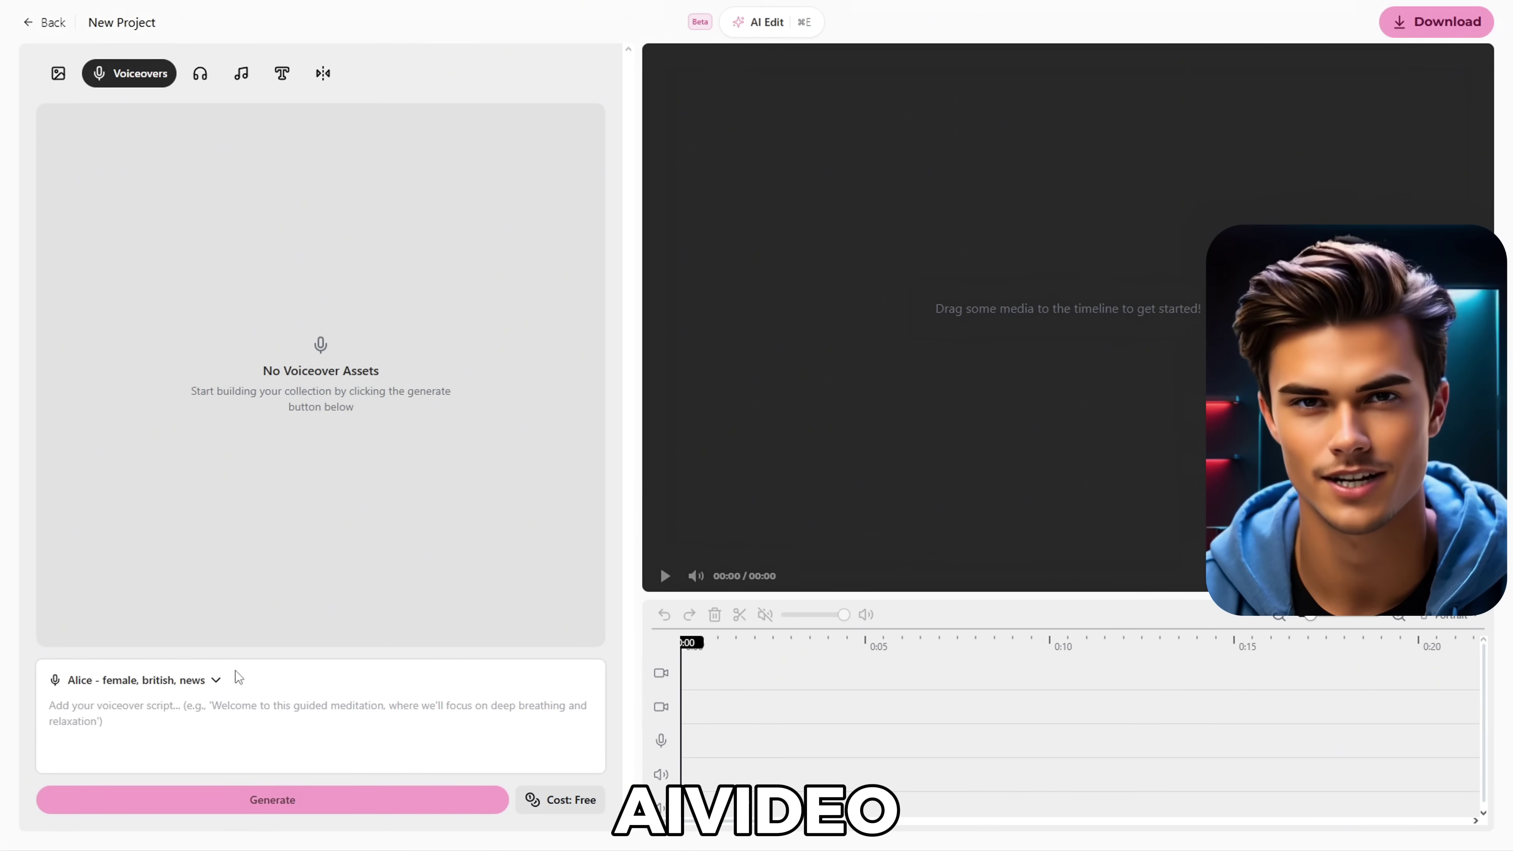
# Browse the available voices in the video editor and choose "Callum - male, american, characters" for the voiceover.
pyautogui.click(212, 685)
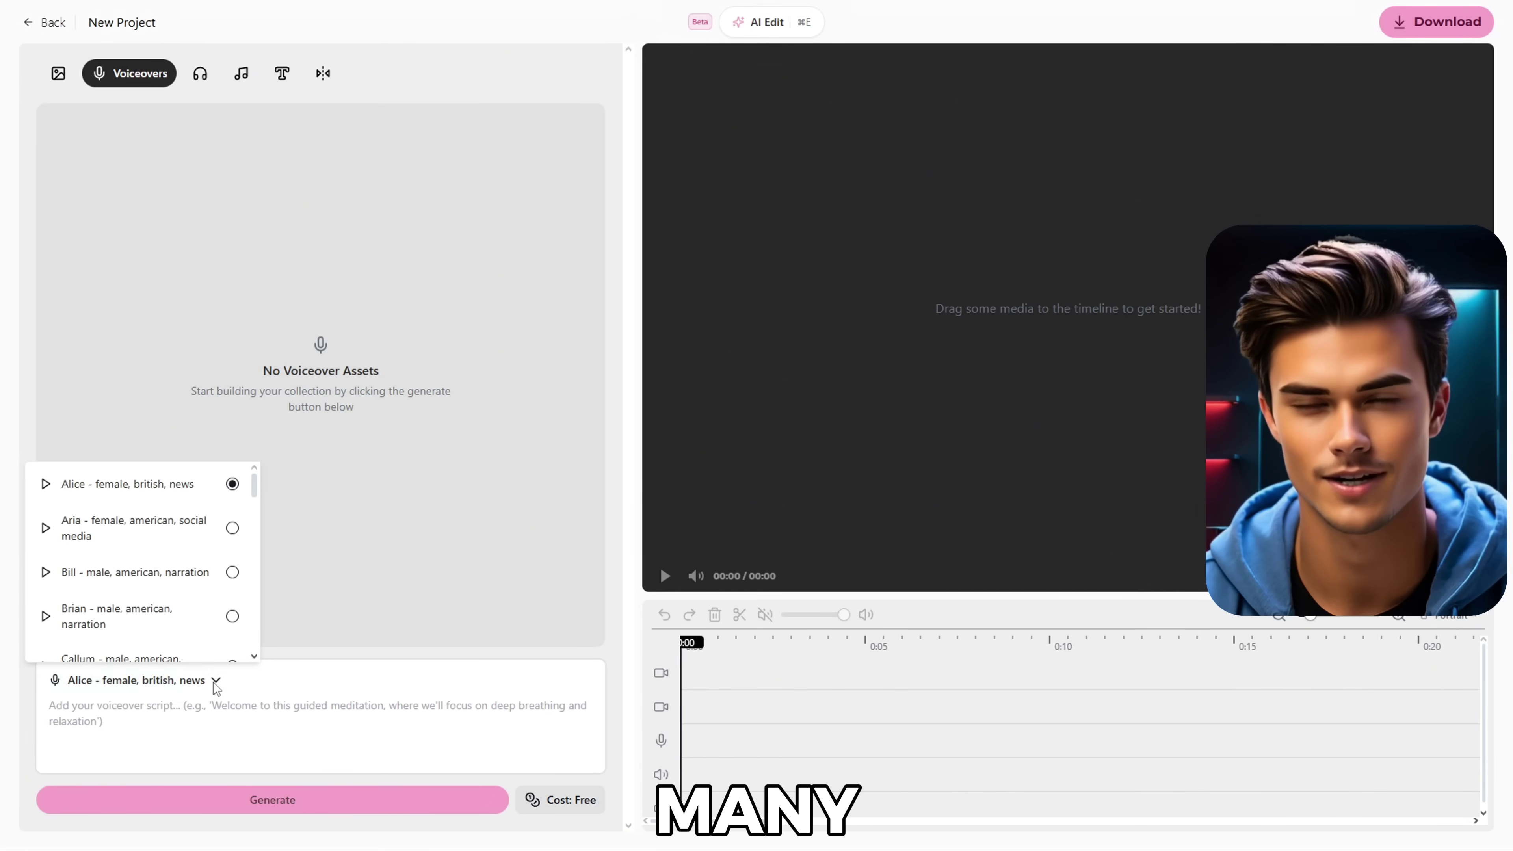
pyautogui.scroll(-6, 261, 536)
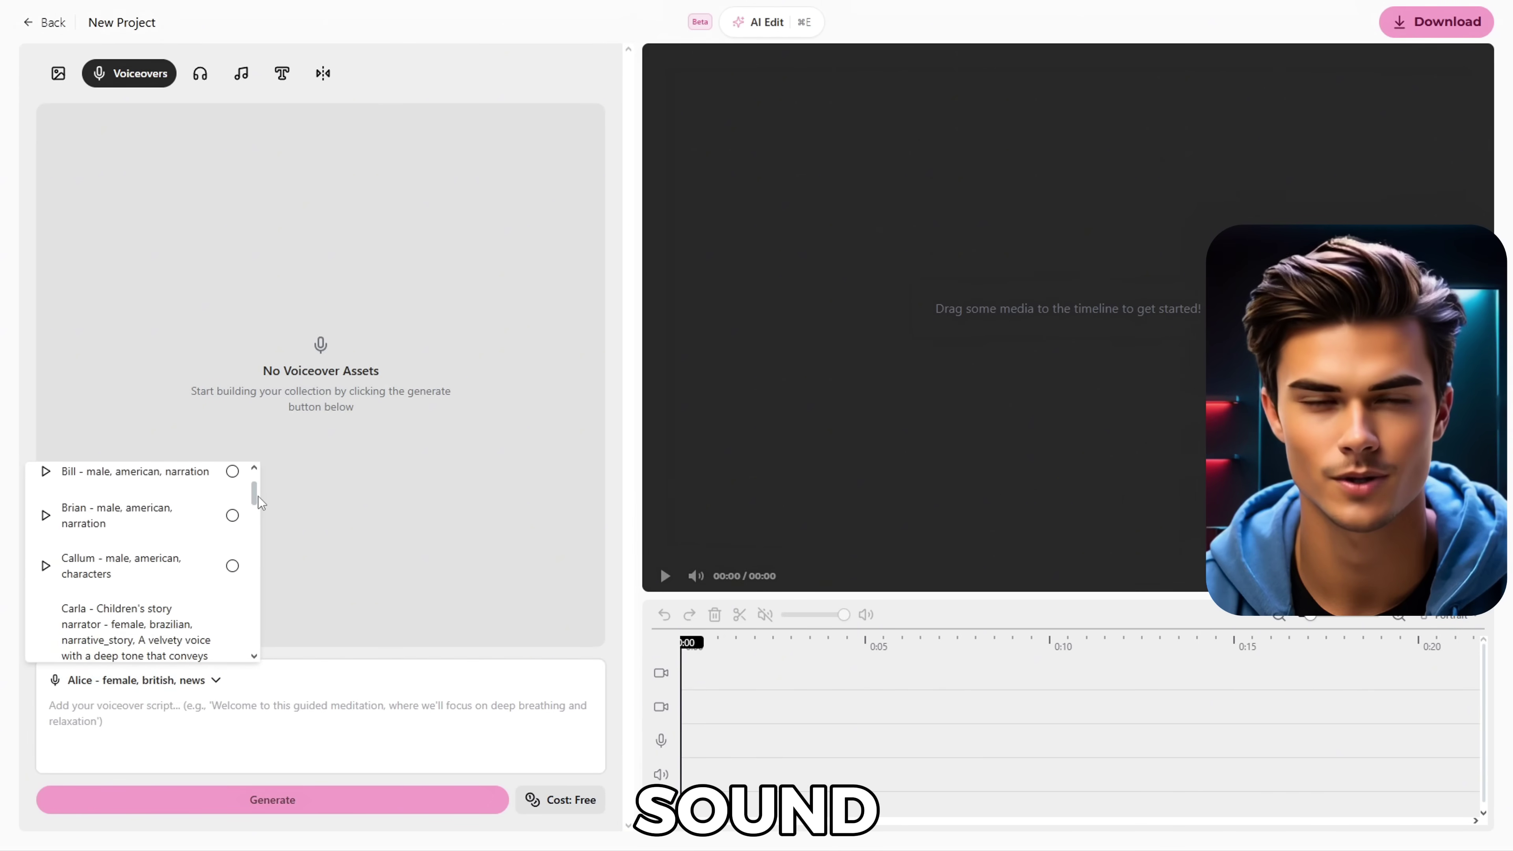
pyautogui.scroll(-2, 261, 542)
pyautogui.scroll(8, 260, 534)
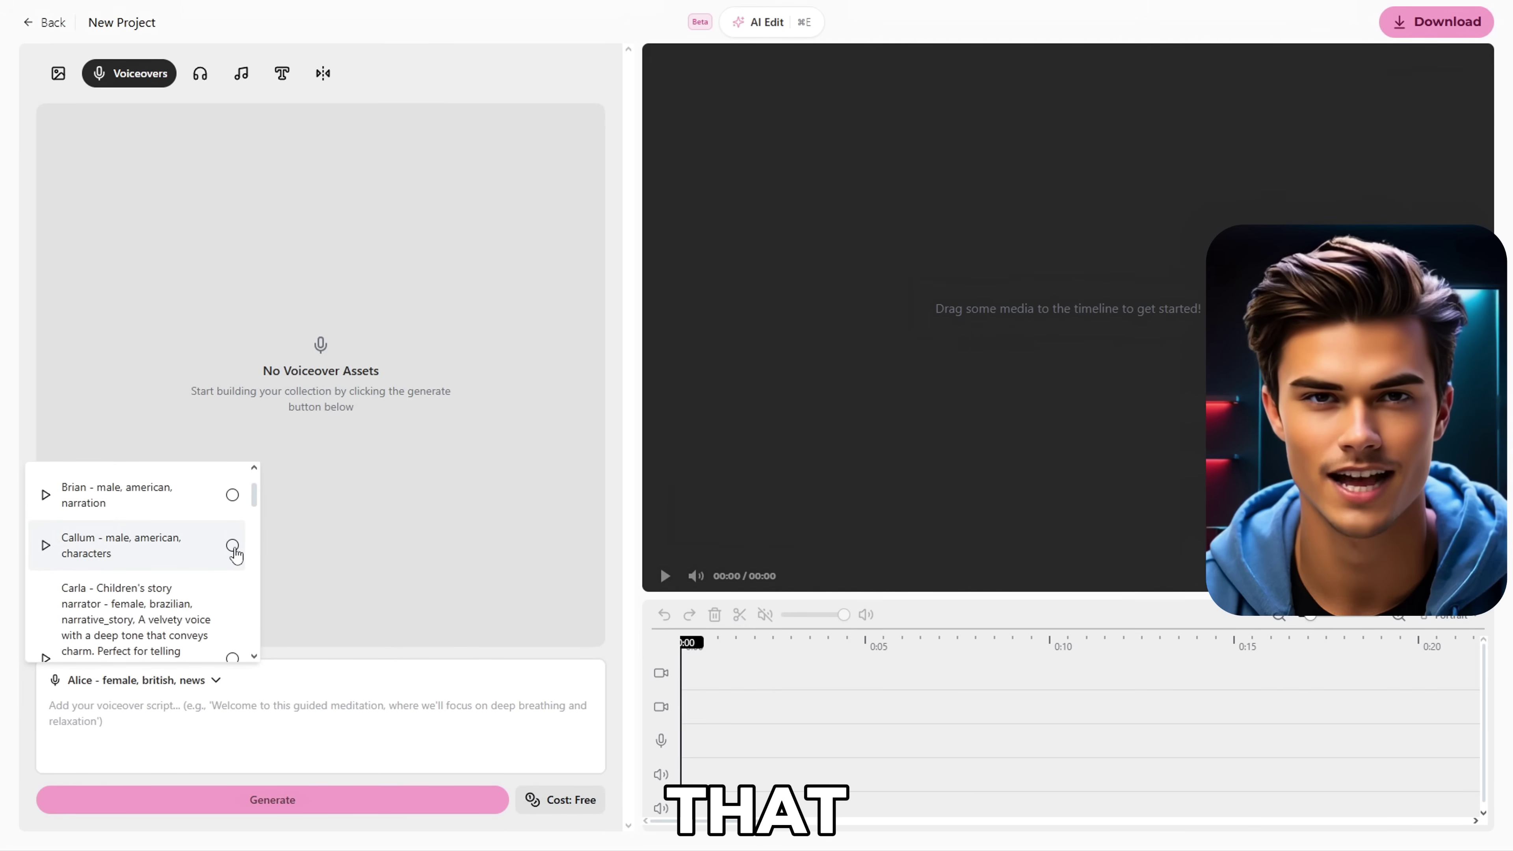
pyautogui.click(232, 546)
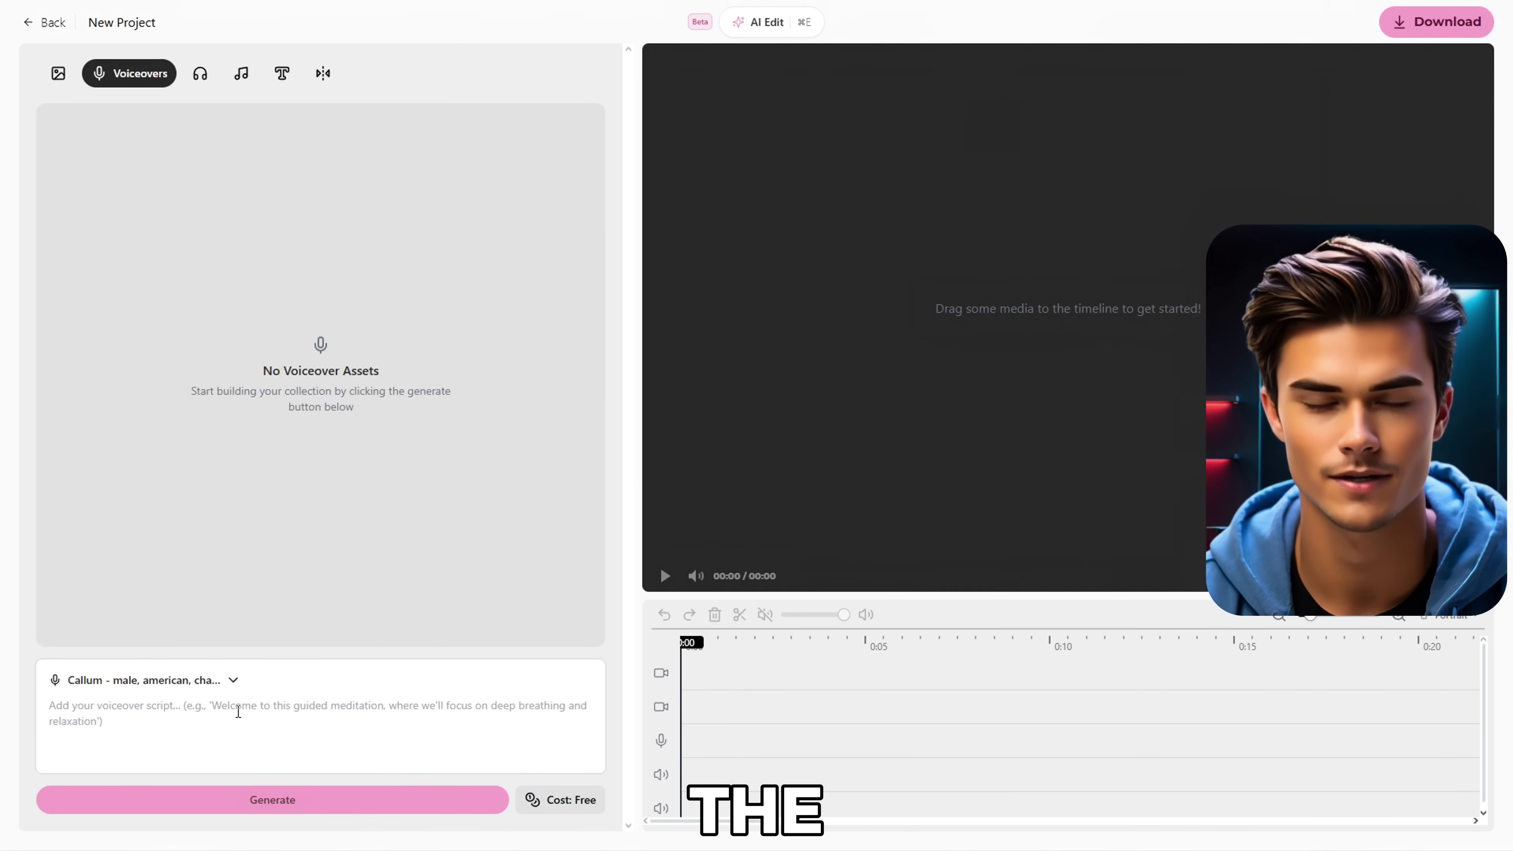
# Generate a voiceover from the copied script paragraph and listen to part of it.
pyautogui.click(238, 712)
pyautogui.hotkey('ctrl', 'v')
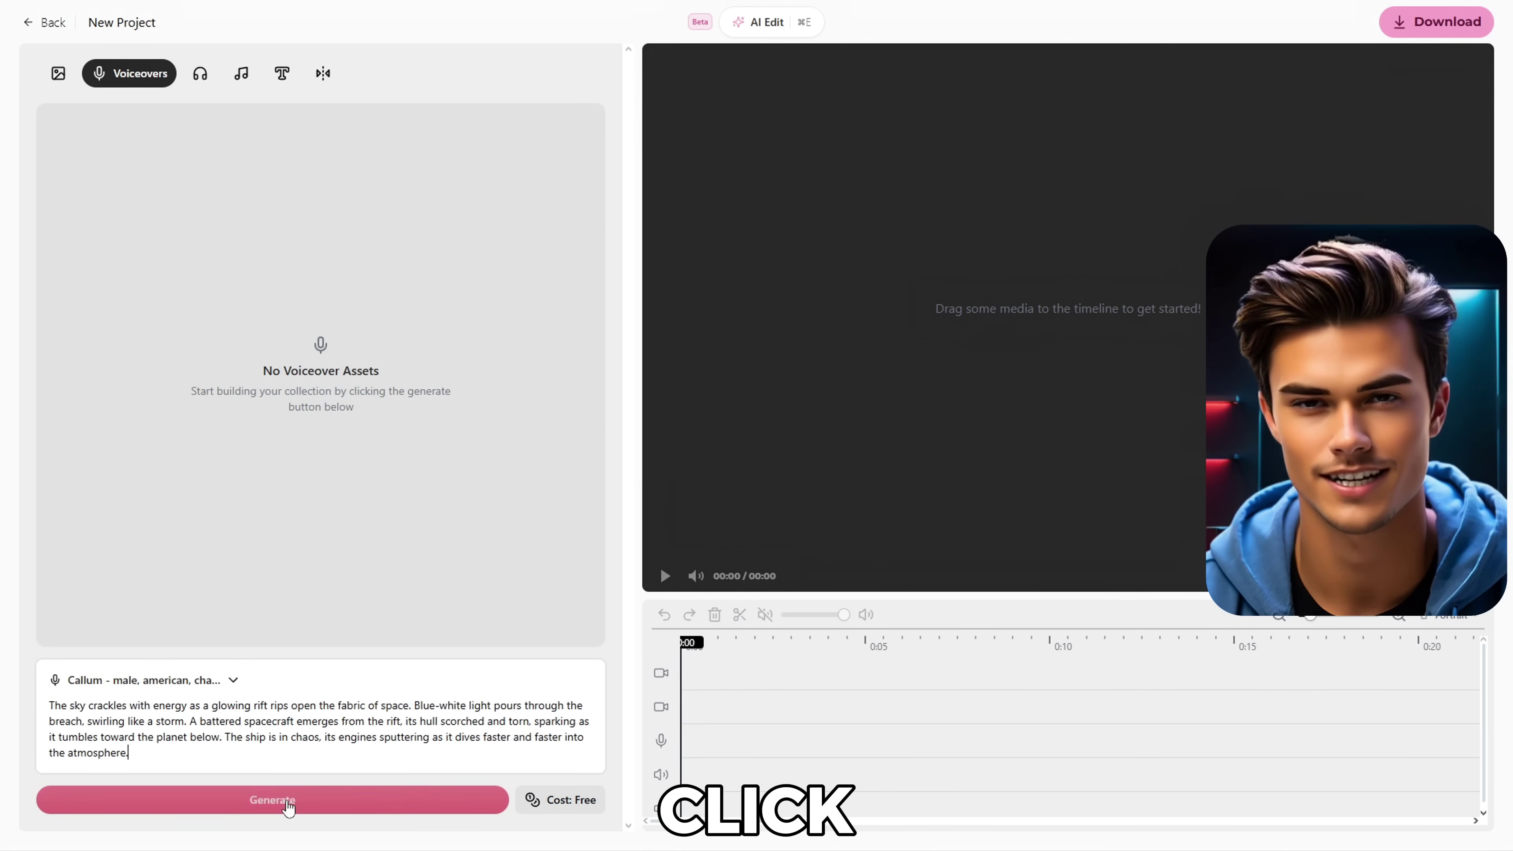
pyautogui.click(271, 799)
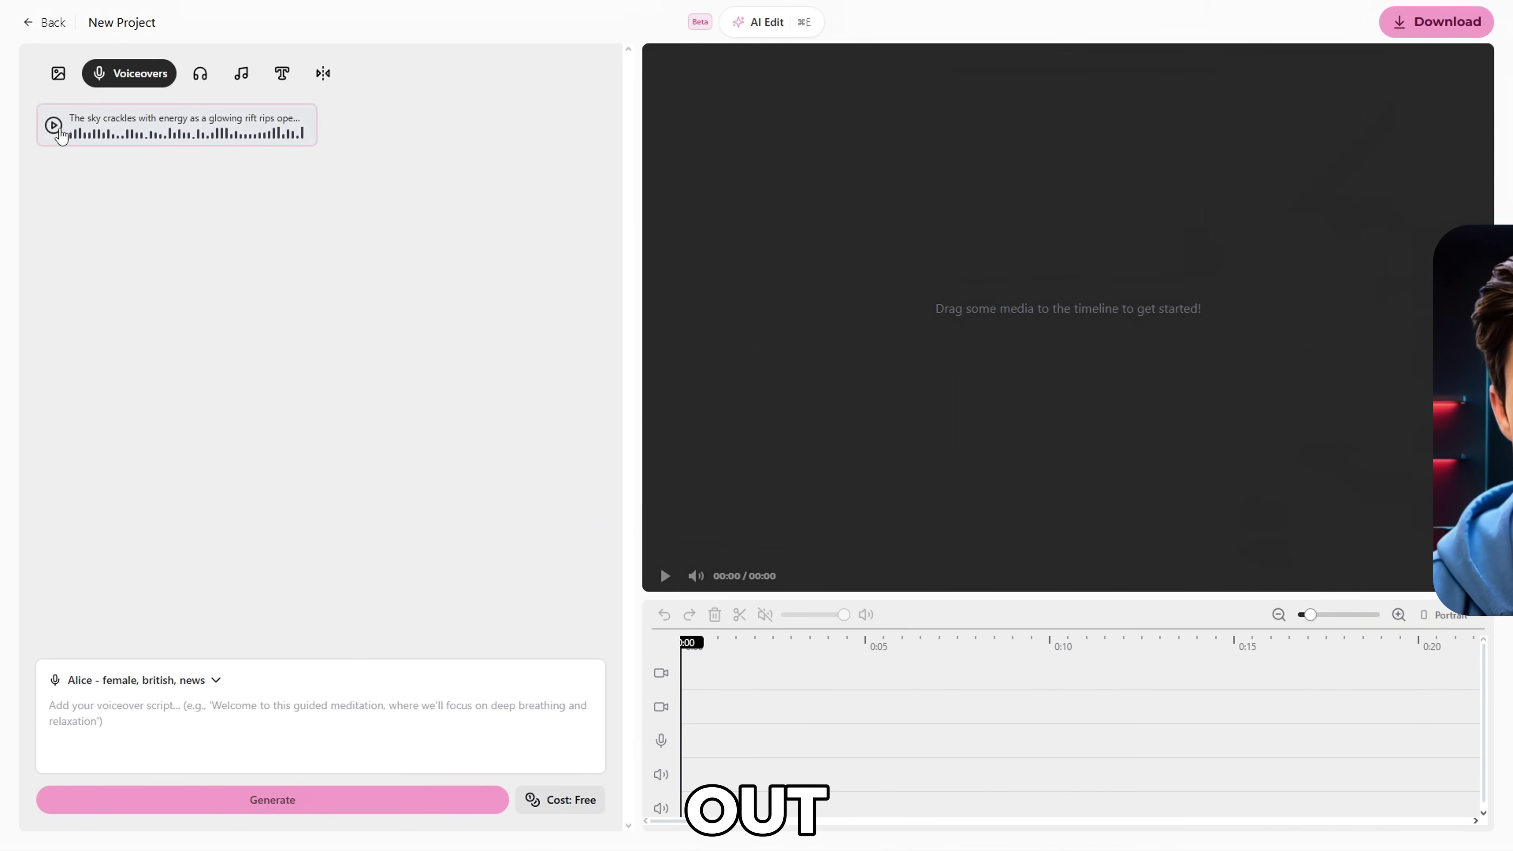
pyautogui.click(55, 125)
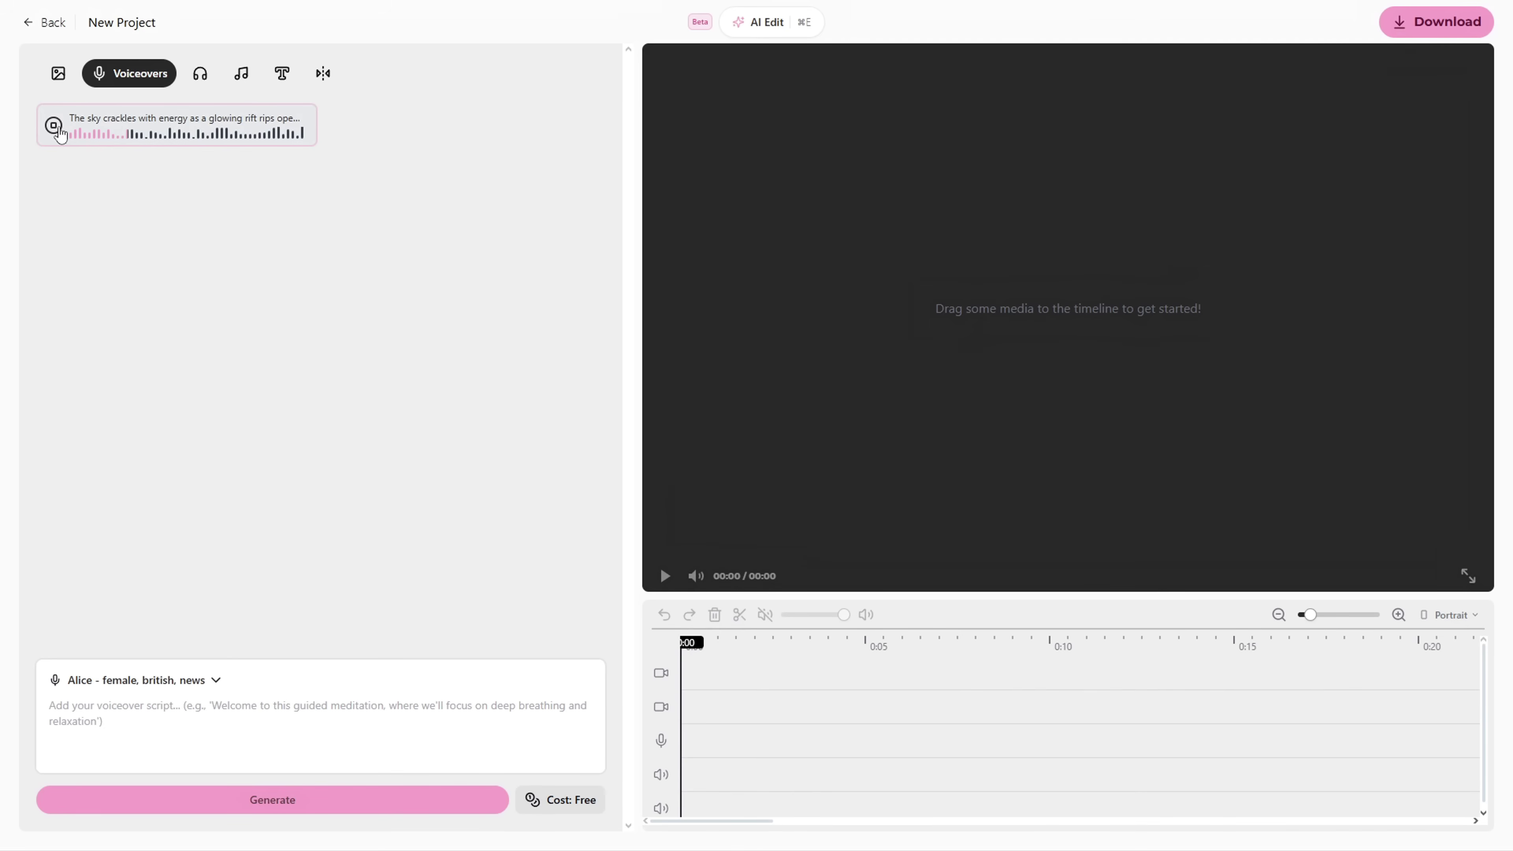
pyautogui.click(55, 126)
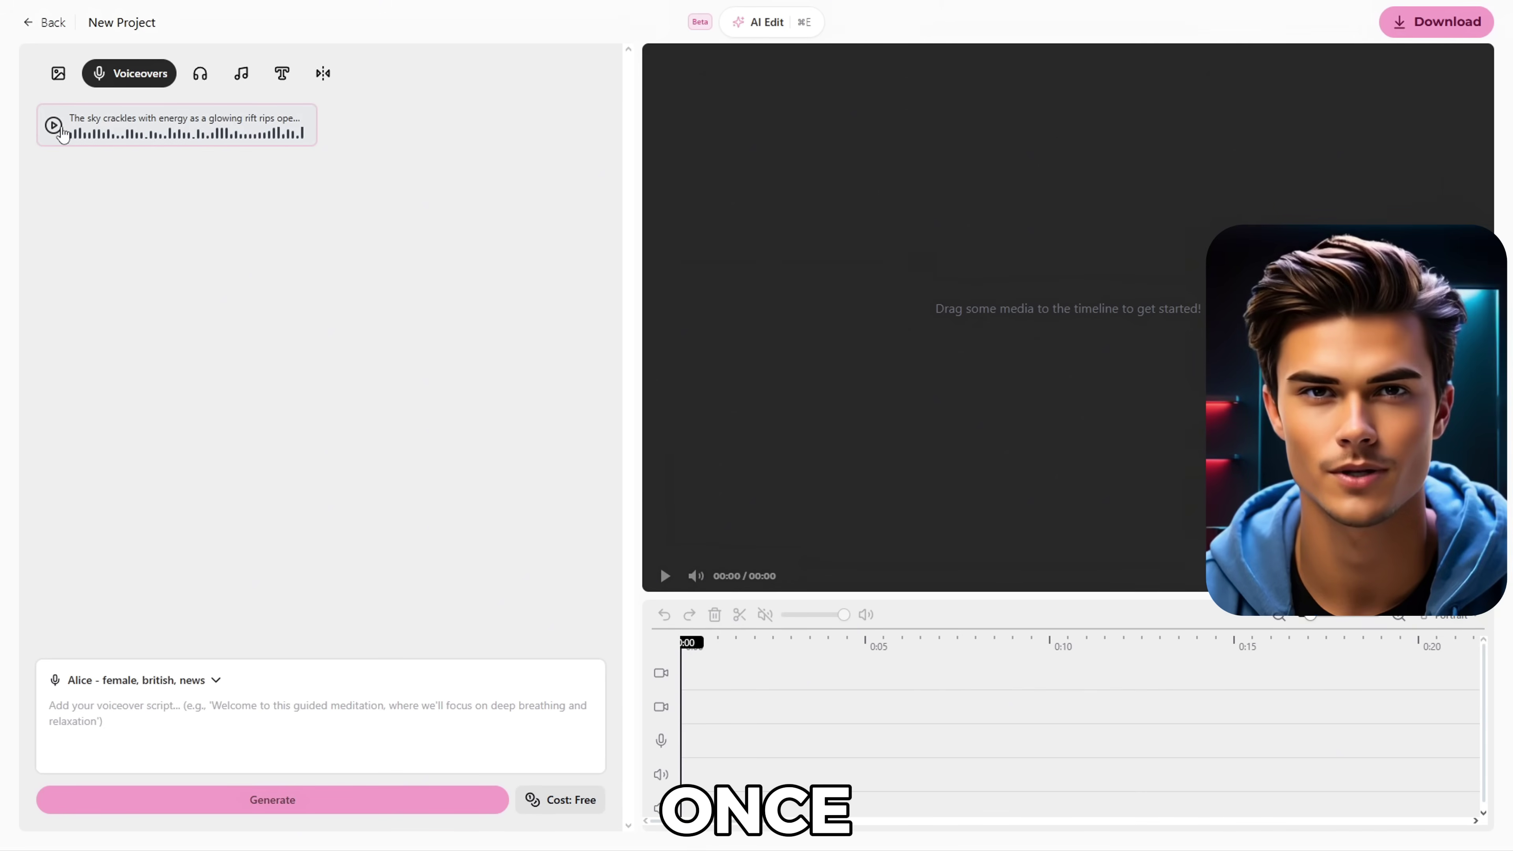
# Place the voiceover at the start of the timeline's voice track and set the project orientation to Landscape.
pyautogui.moveTo(89, 134); pyautogui.dragTo(716, 742)
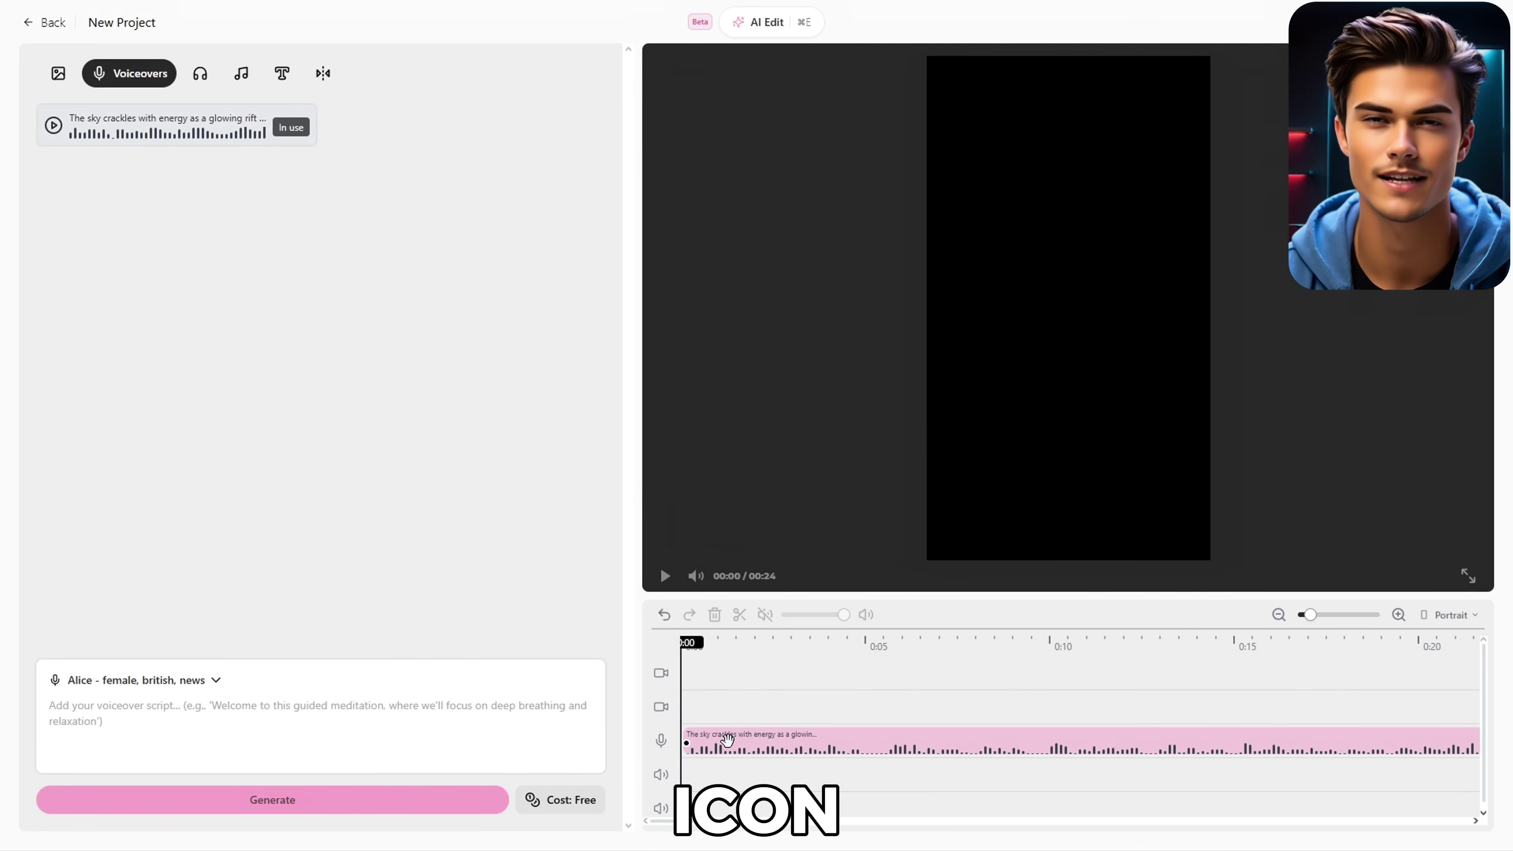
pyautogui.click(1455, 619)
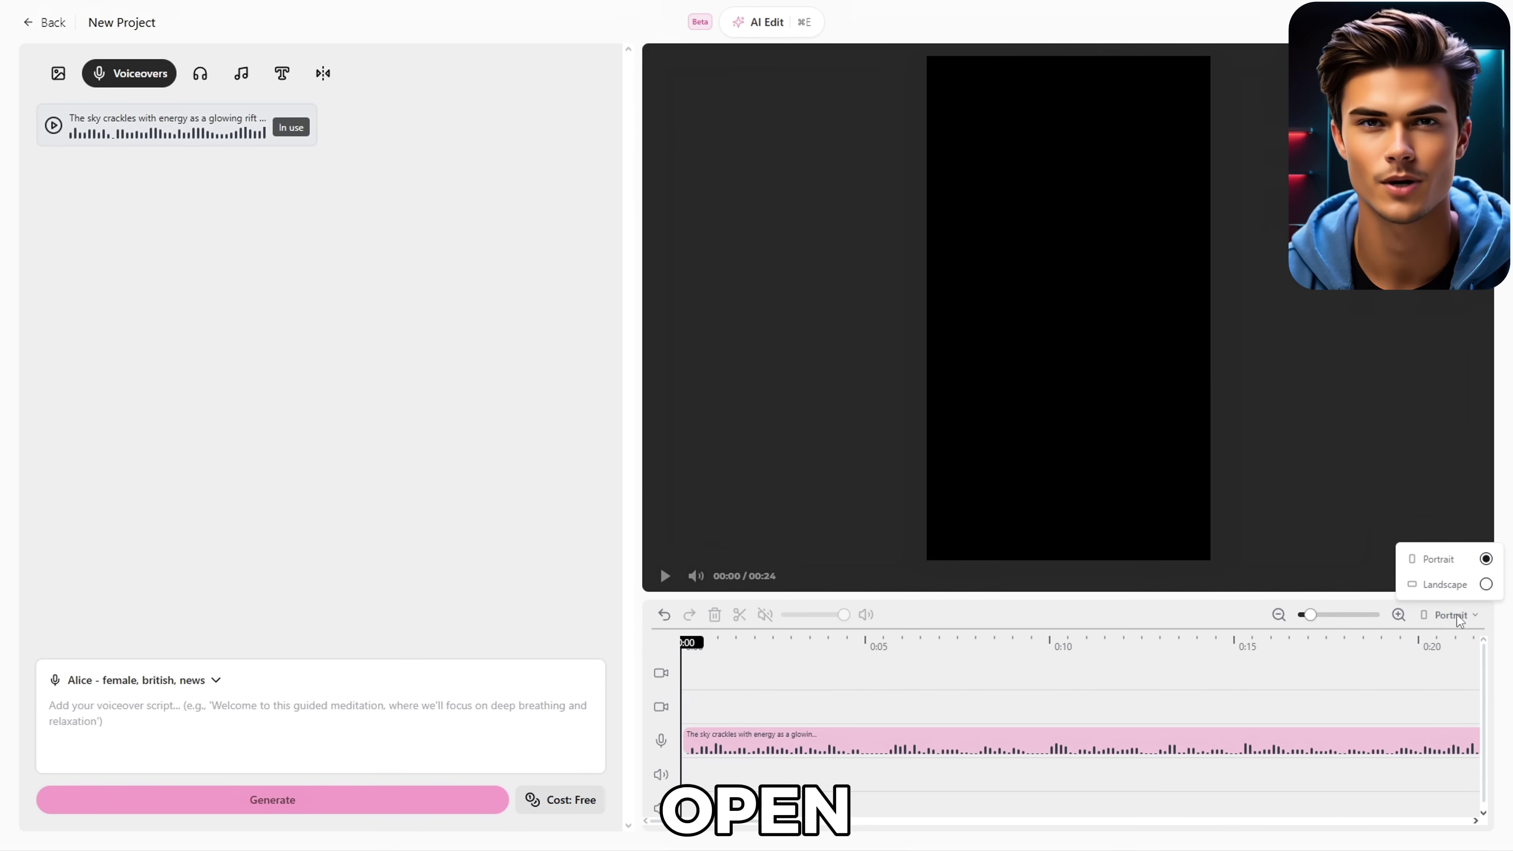
pyautogui.click(1486, 586)
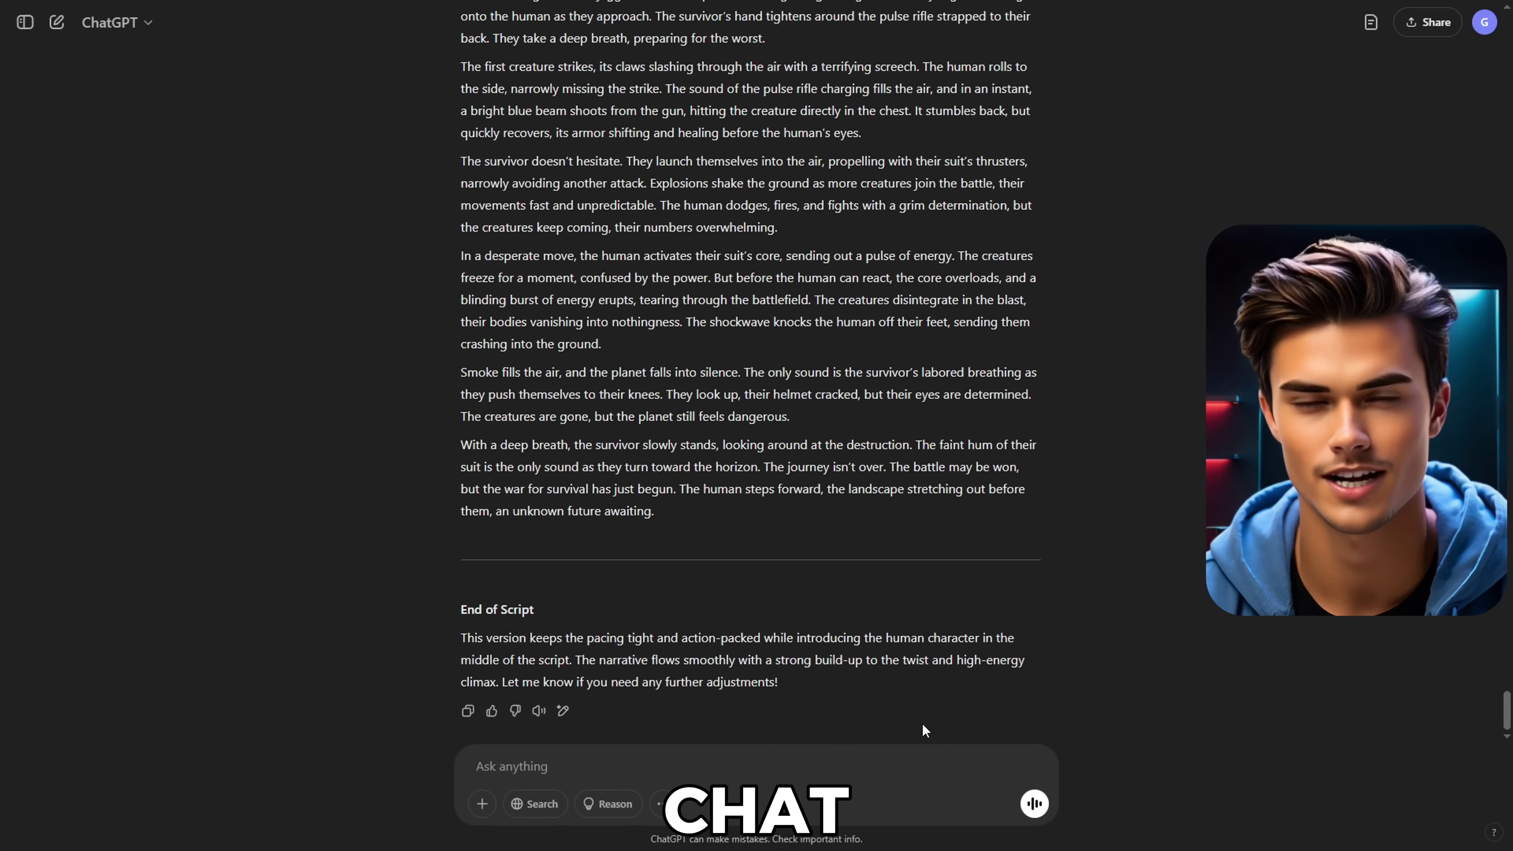
# Ask ChatGPT for more than 20 detailed, style-consistent text-to-image prompts following the script's progression, and look through them.
pyautogui.click(832, 775)
pyautogui.write('Create more than 20 image prompts that I will use to generate images with text to image AI that represent the progression of the script. Each image should reflect the visual essence of the scene, following a clear order. Ensure that each image is highly detailed and consistent in style, with appropriate settings, lighting, and characters.')
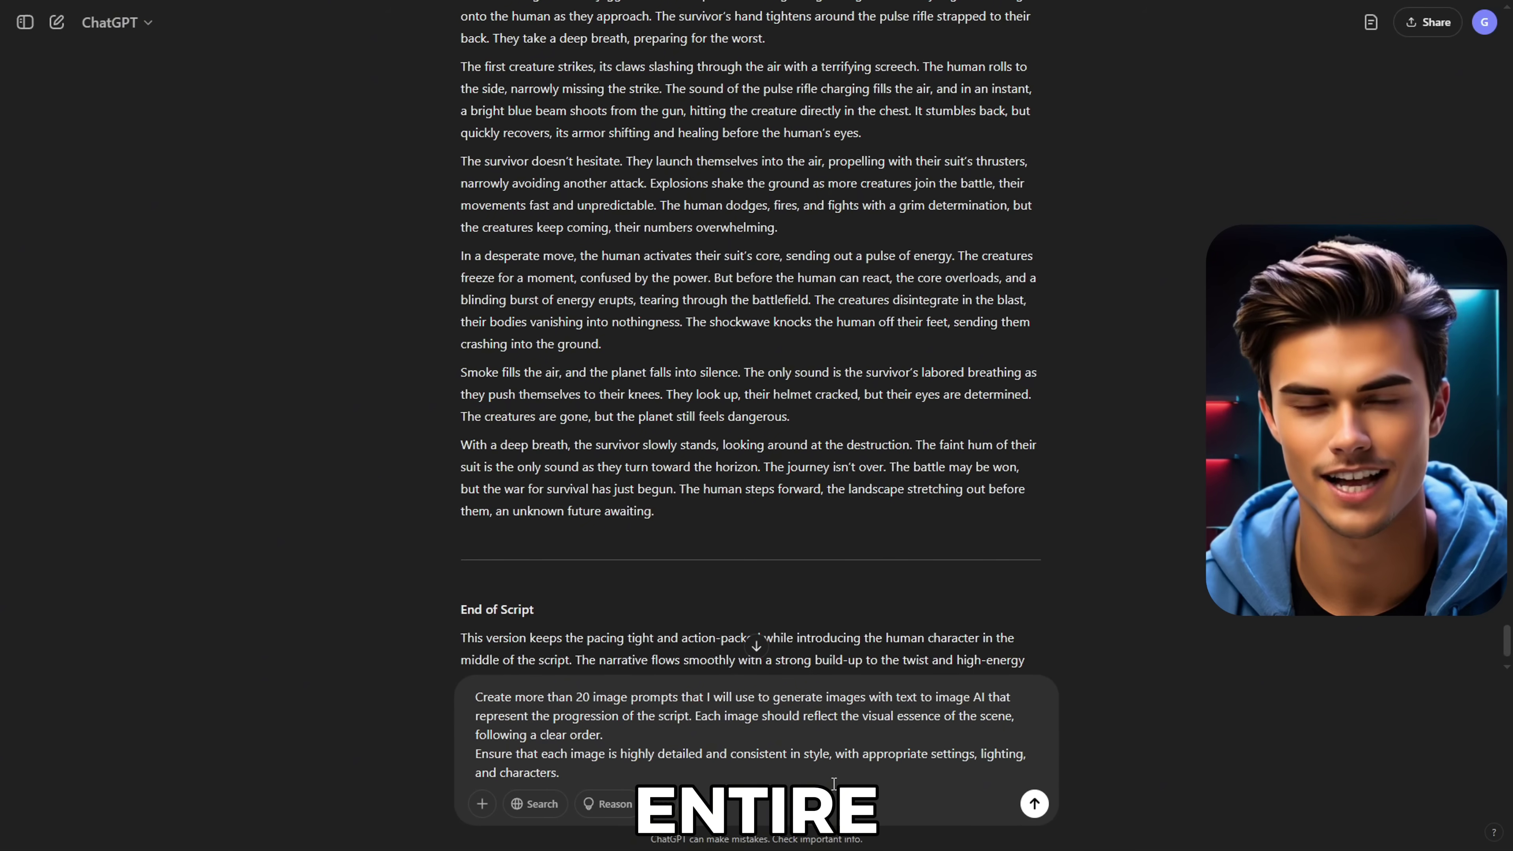
pyautogui.click(1035, 804)
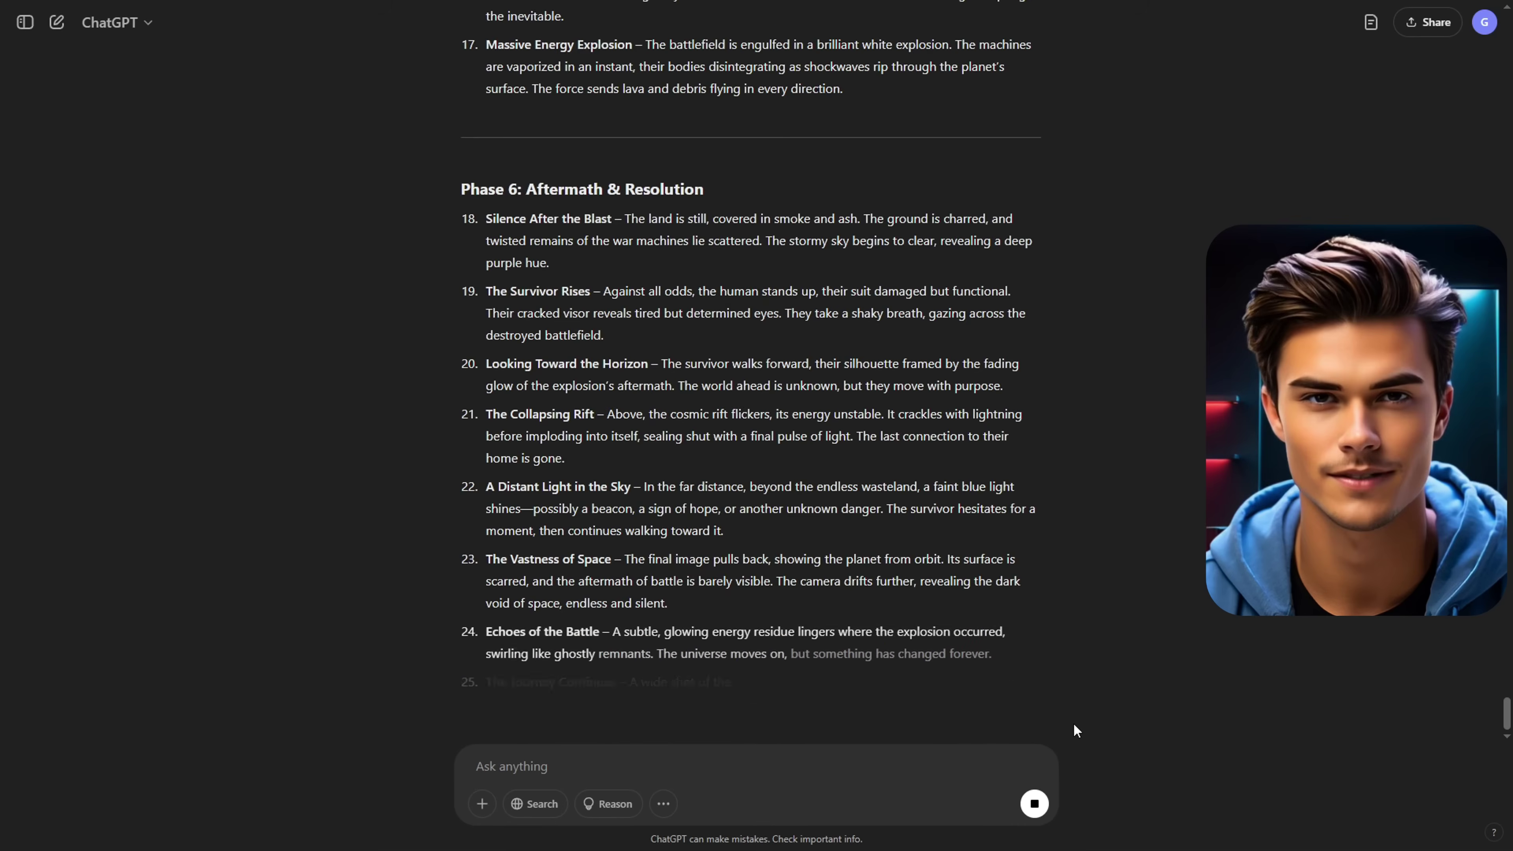
pyautogui.scroll(15, 1082, 674)
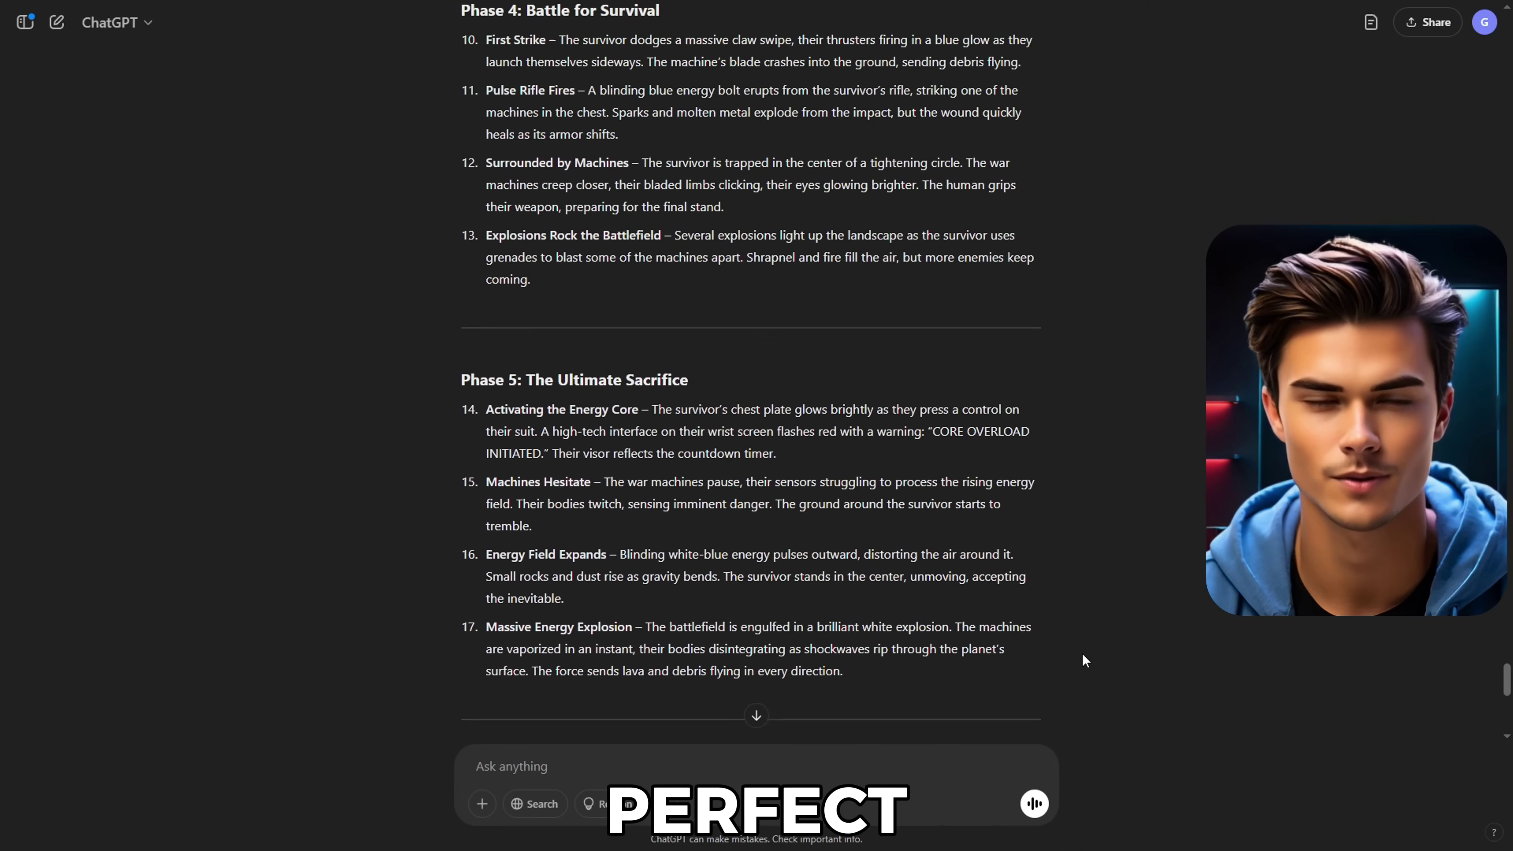
pyautogui.scroll(10, 1082, 653)
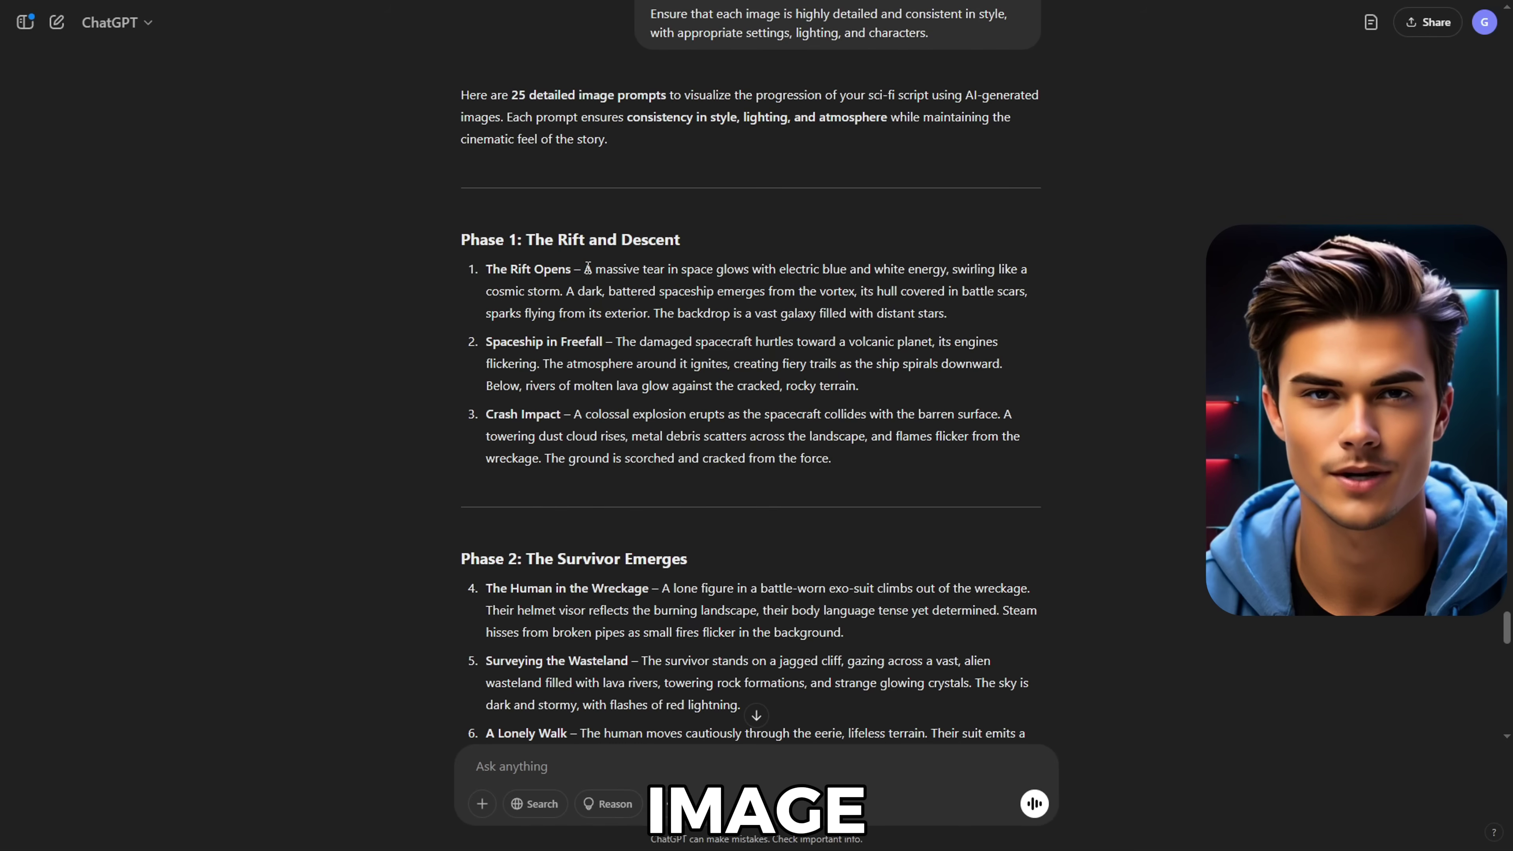
# Copy the text of the first image prompt, "The Rift Opens", and set the video editor's image model to Luma Photon.
pyautogui.moveTo(588, 269); pyautogui.dragTo(955, 327)
pyautogui.press('super+c')
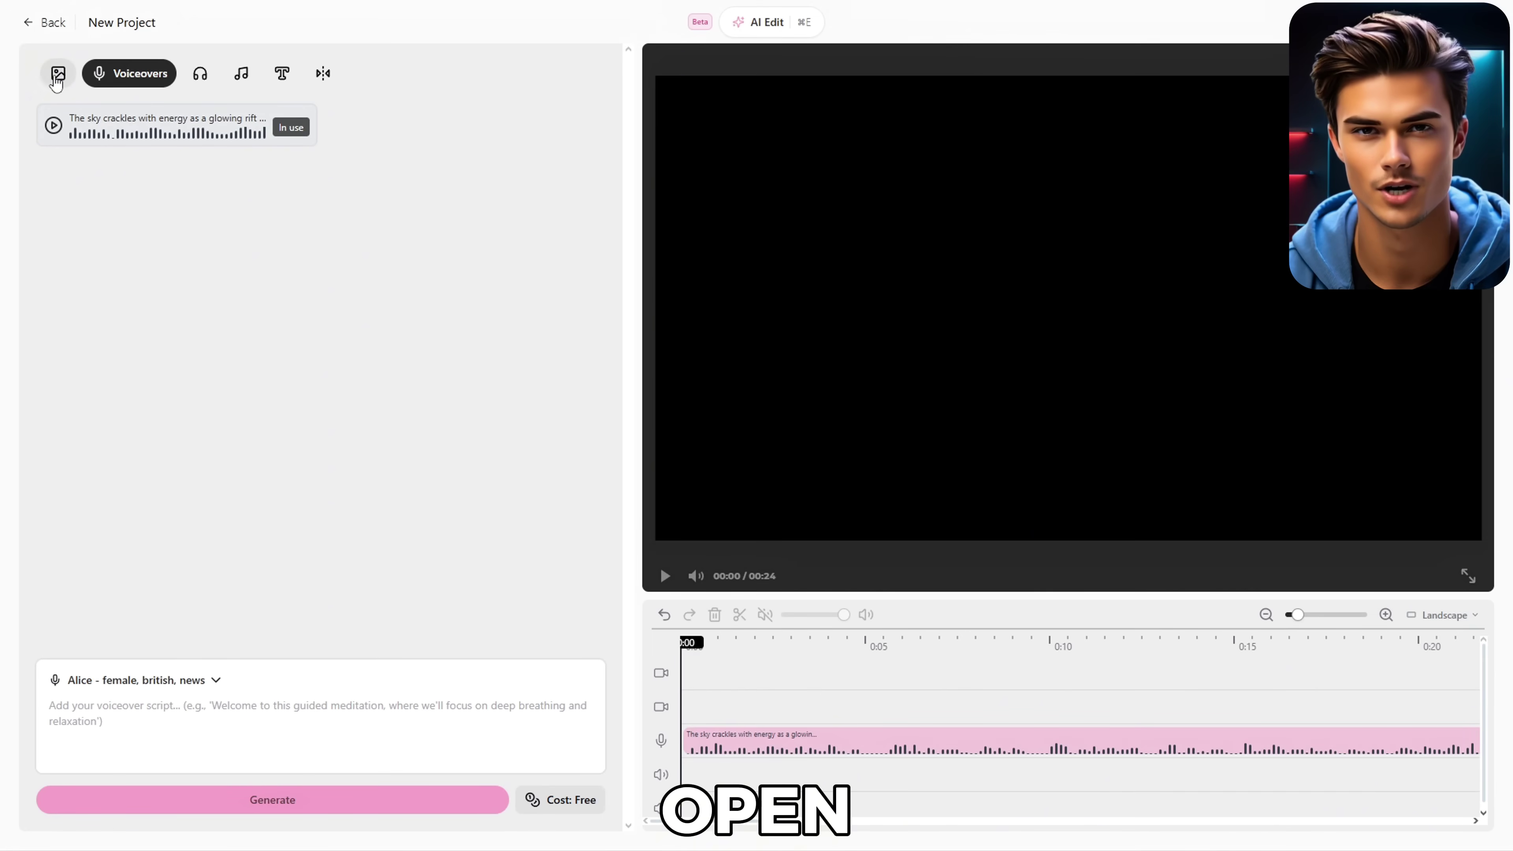
pyautogui.click(57, 77)
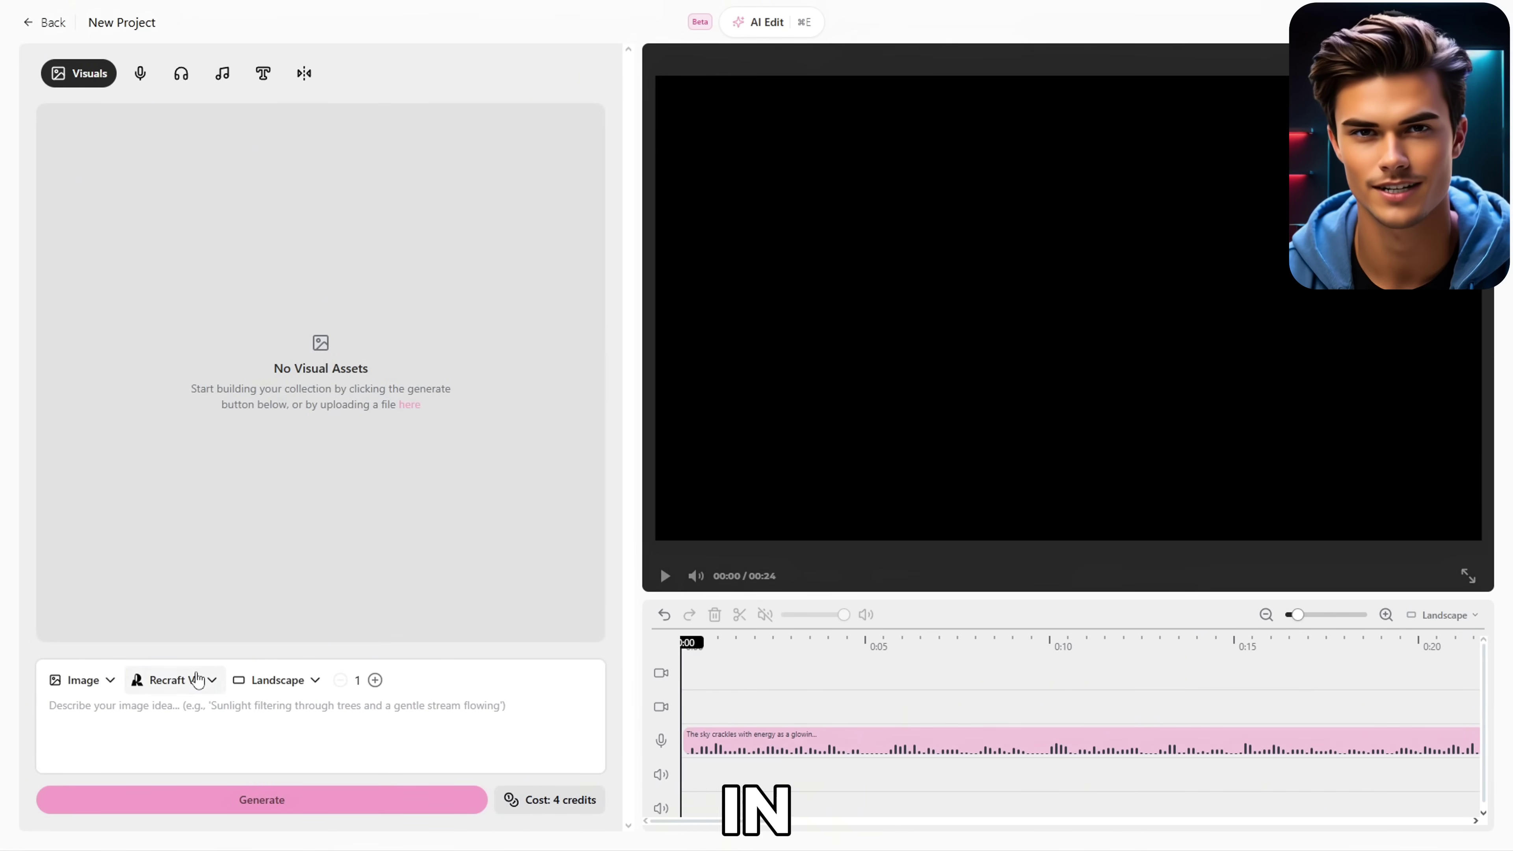
pyautogui.click(193, 686)
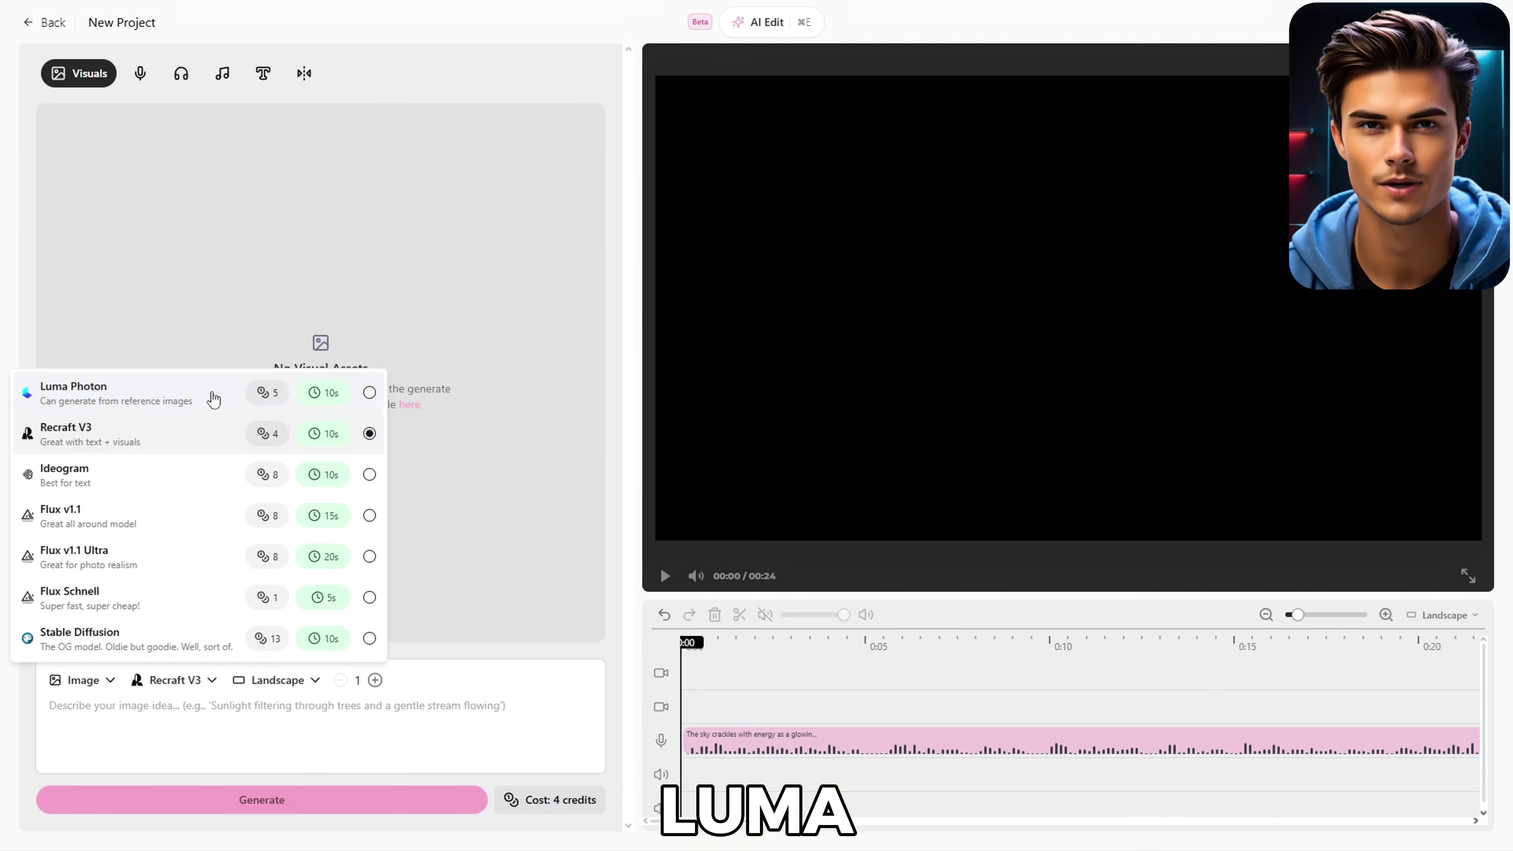
pyautogui.click(214, 396)
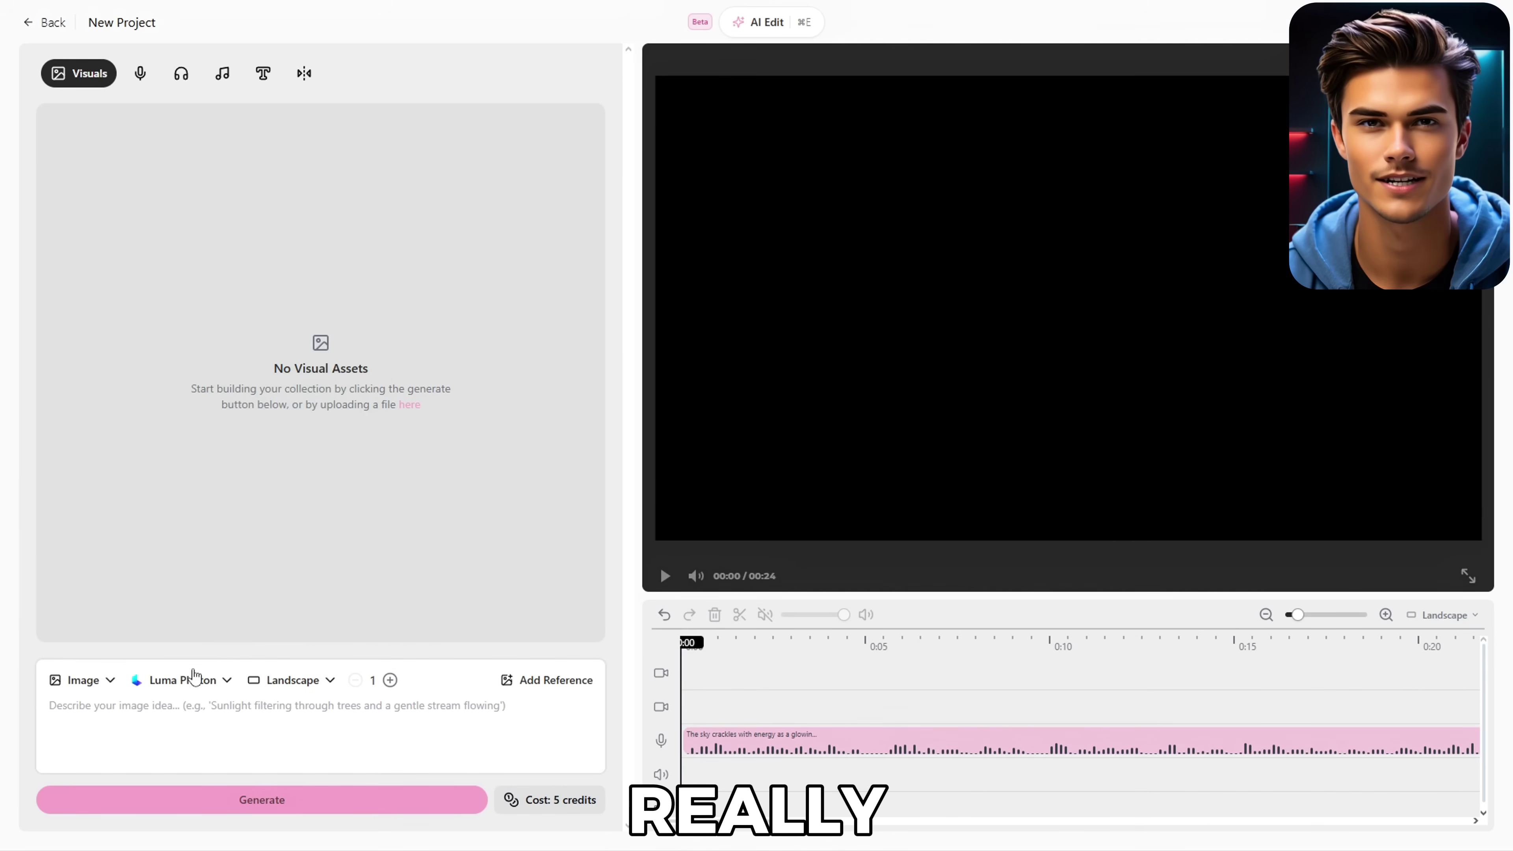
# Generate one landscape image from the copied "The Rift Opens" prompt and preview the image.
pyautogui.click(189, 722)
pyautogui.press('super+v')
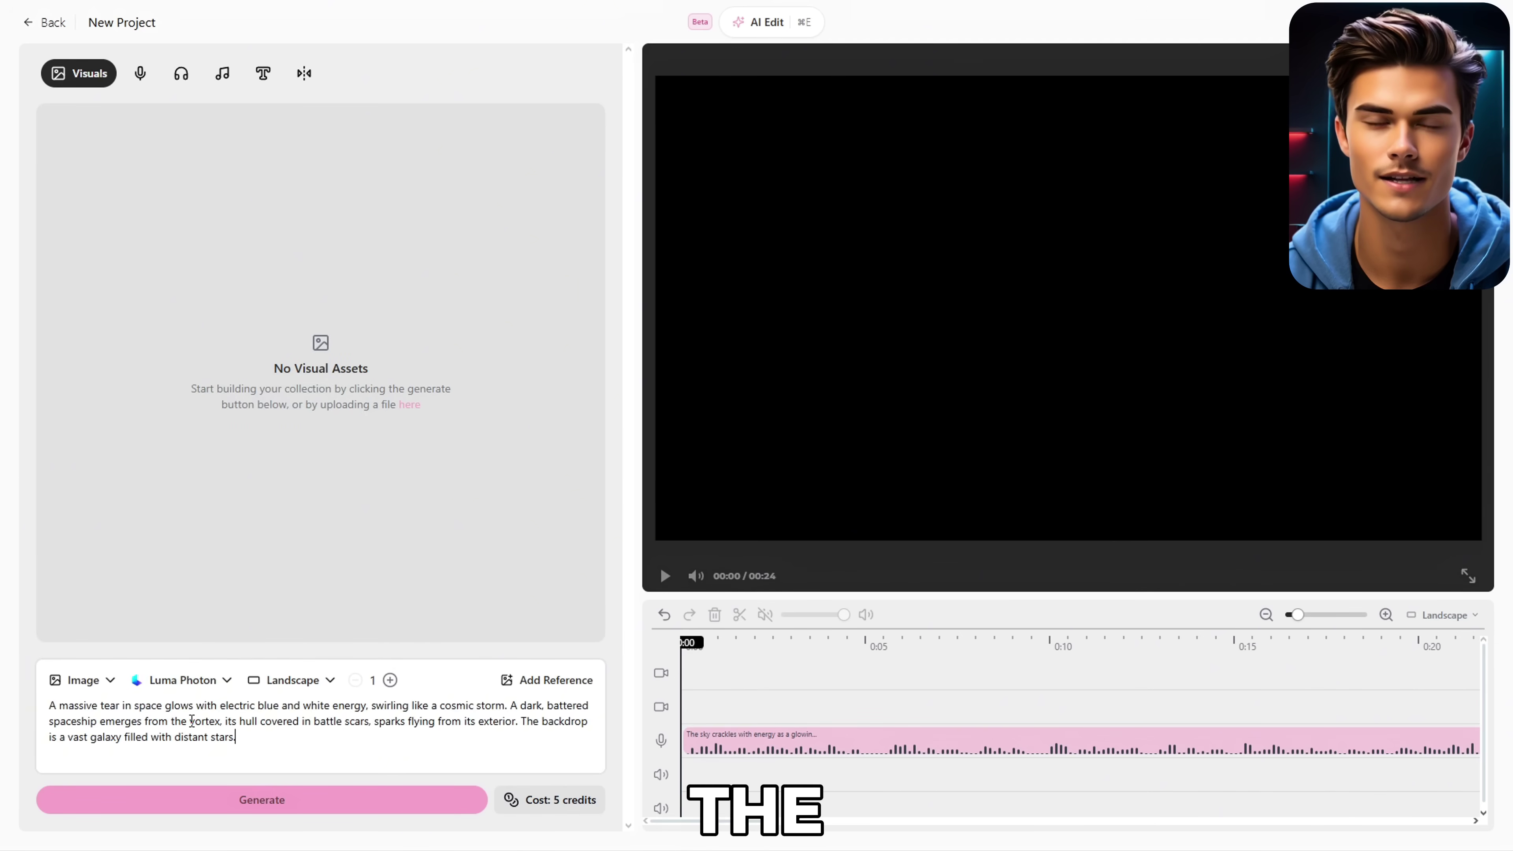
pyautogui.click(320, 789)
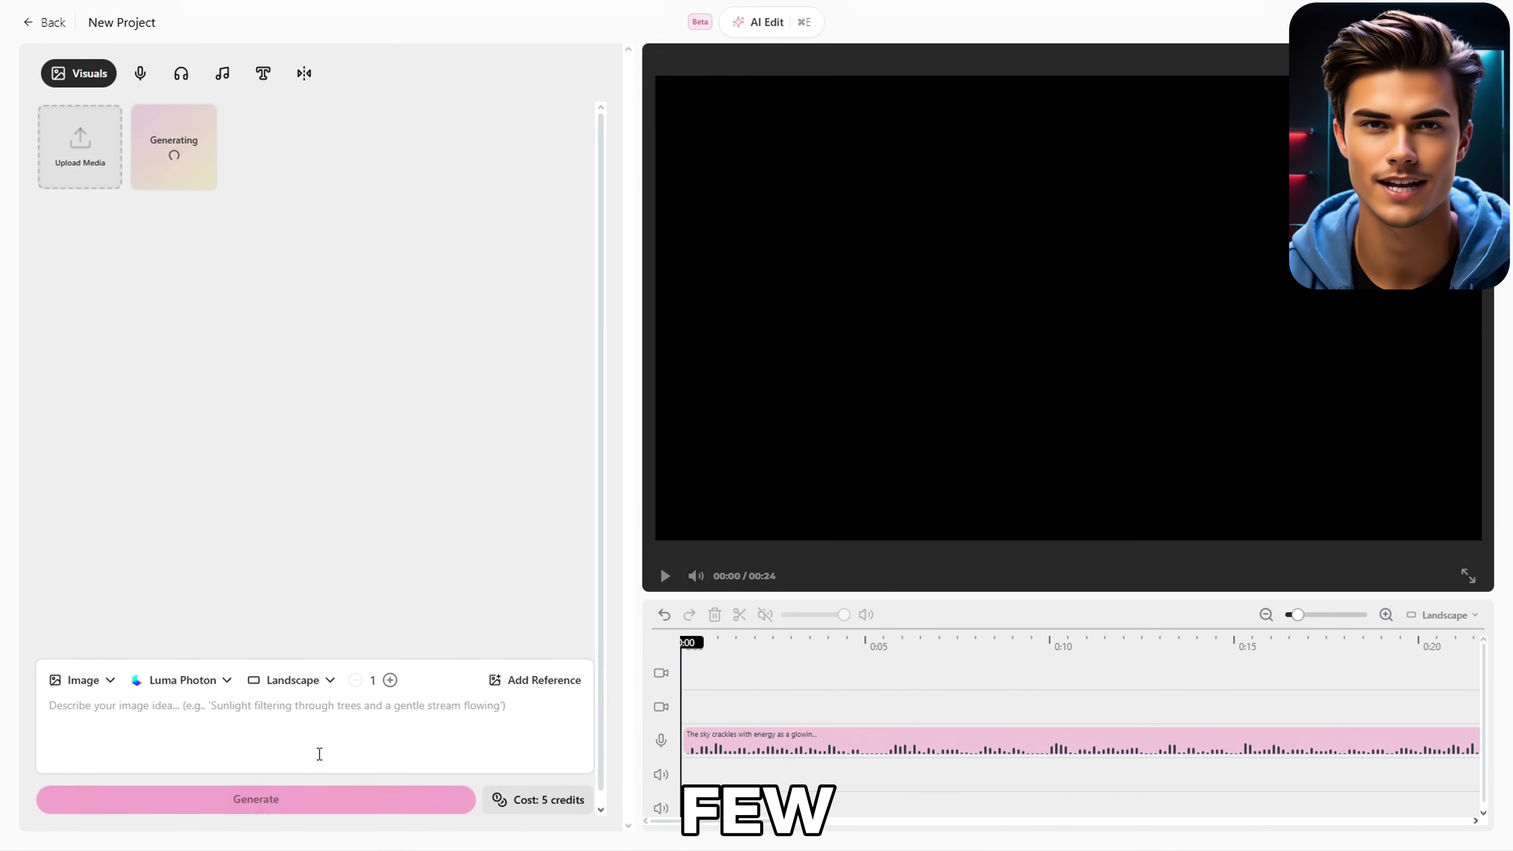
pyautogui.click(189, 142)
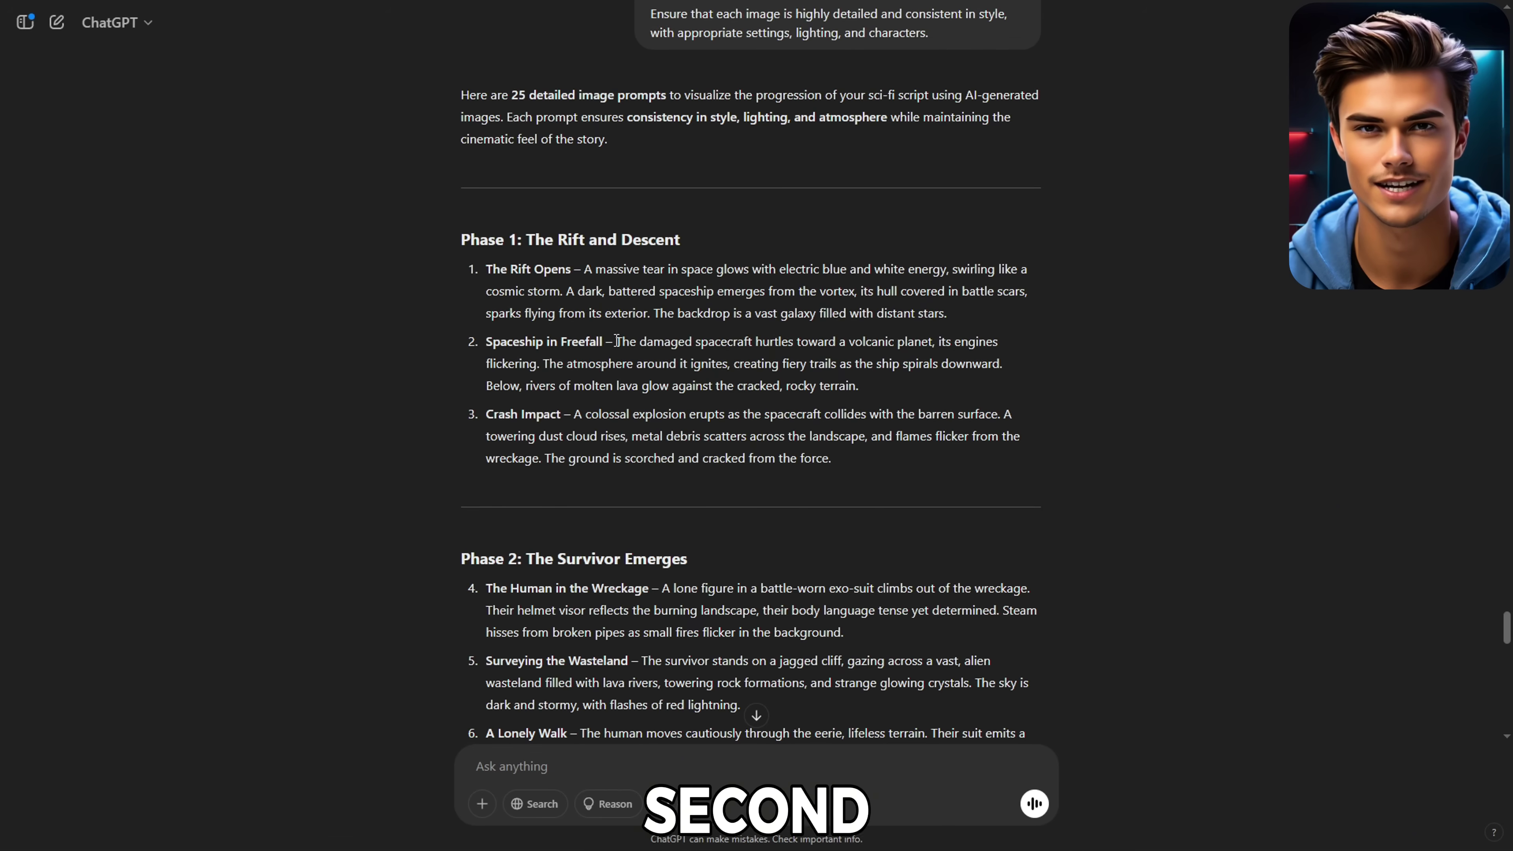
# Copy the "Spaceship in Freefall" image prompt from ChatGPT and add the first spaceship image as a reference in the video editor.
pyautogui.moveTo(676, 349); pyautogui.dragTo(853, 385)
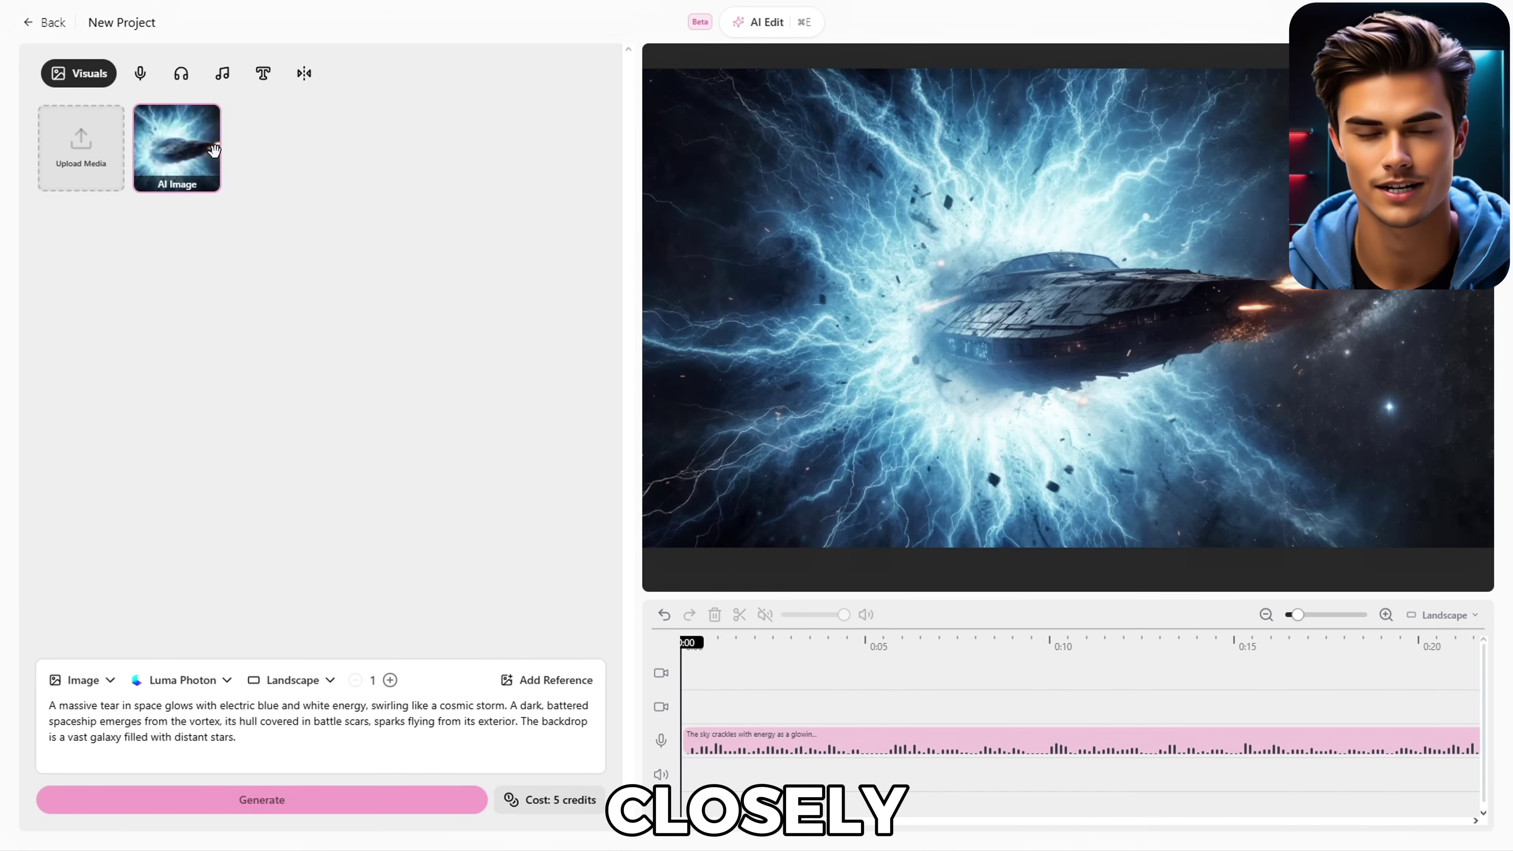
pyautogui.moveTo(209, 130)
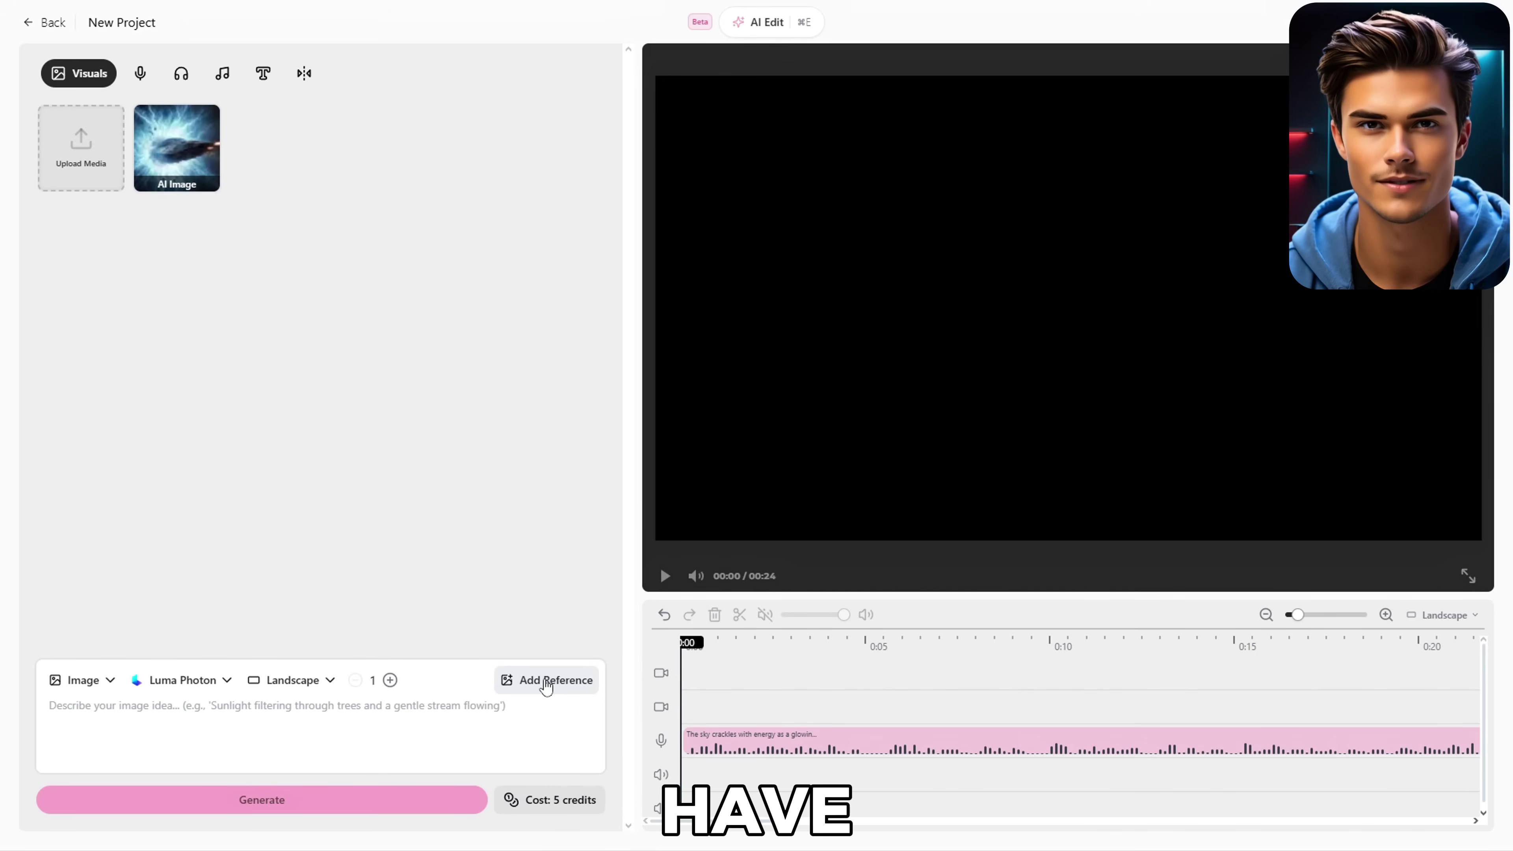
pyautogui.click(544, 687)
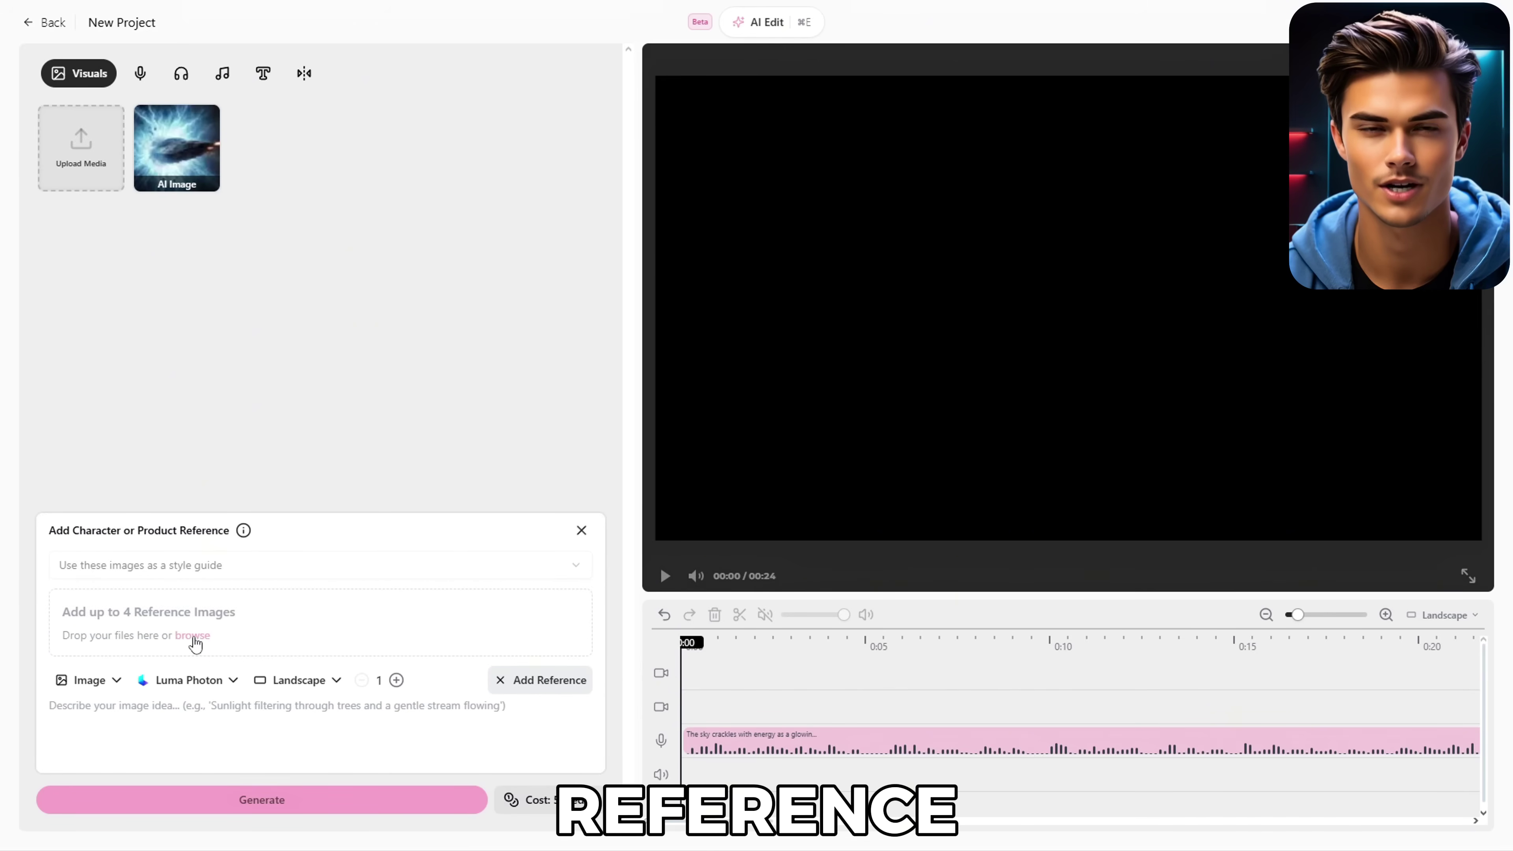
pyautogui.click(192, 636)
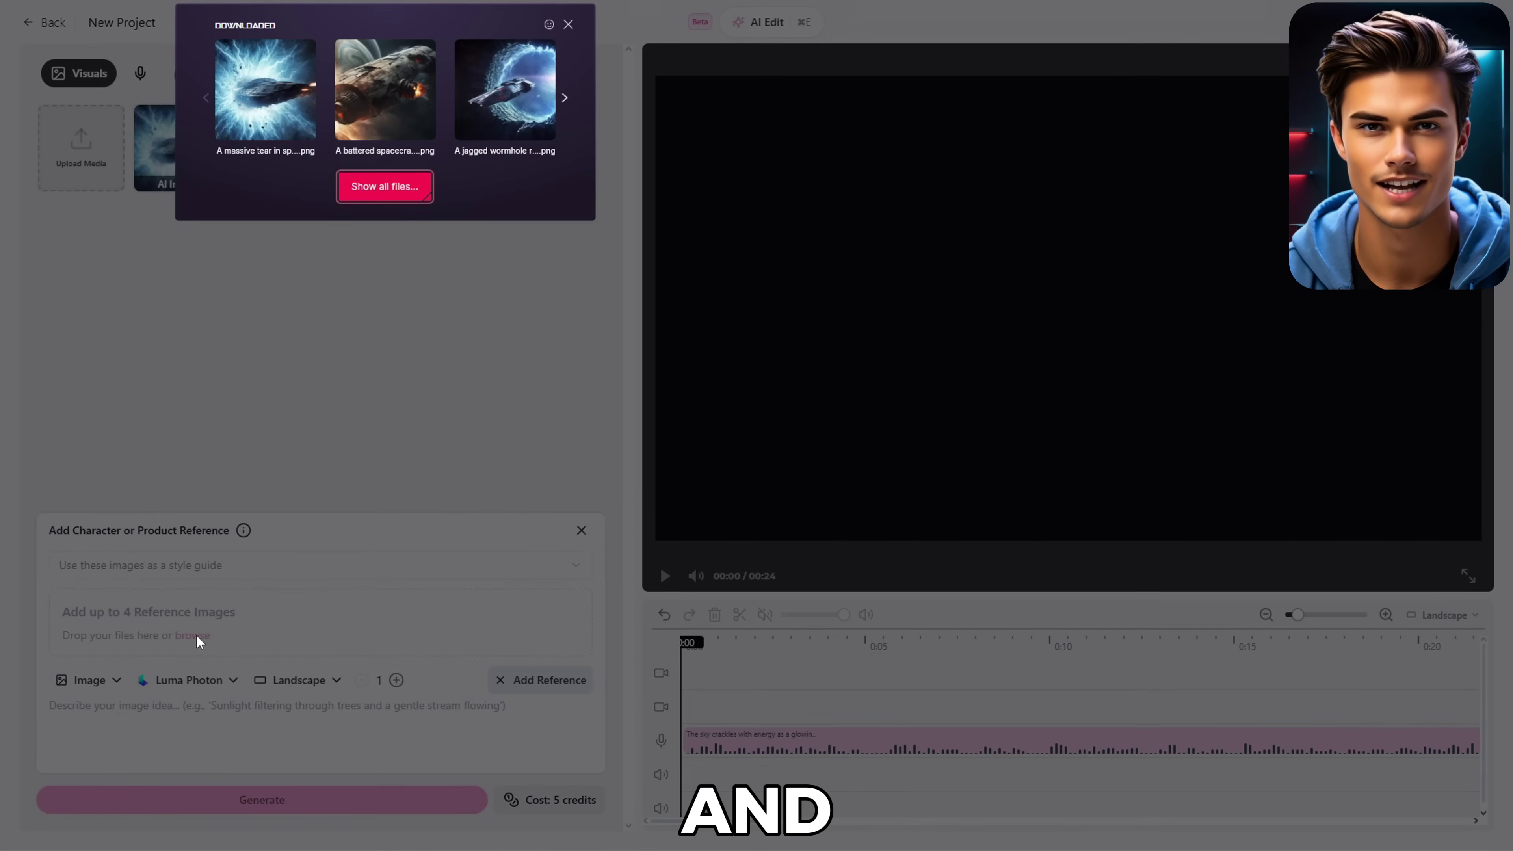
pyautogui.click(273, 109)
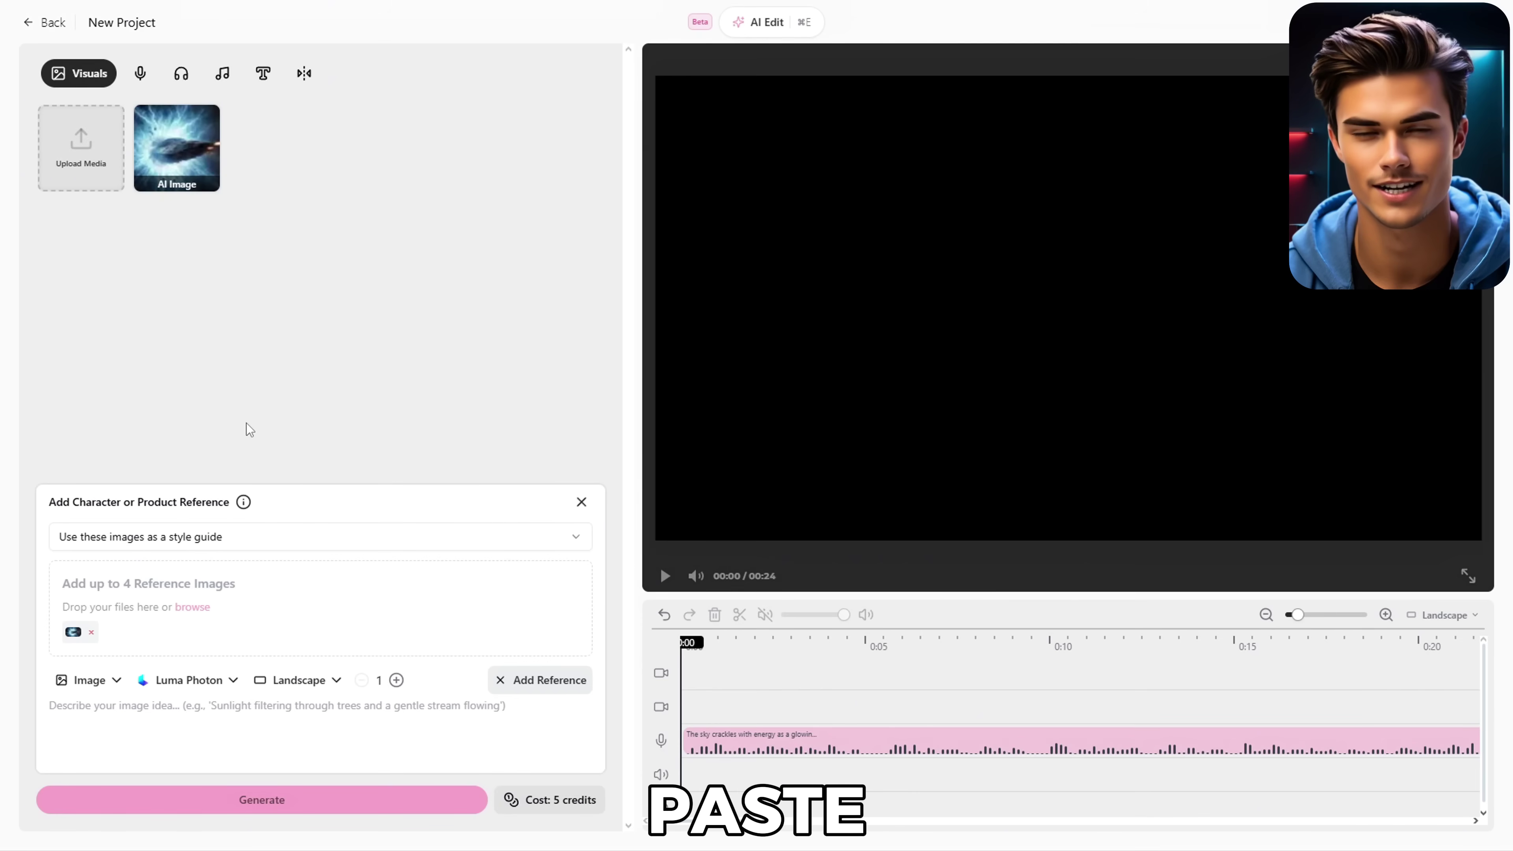
# Generate the second image from the copied "Spaceship in Freefall" prompt, with the reference mode set to "Use these images as references".
pyautogui.click(193, 728)
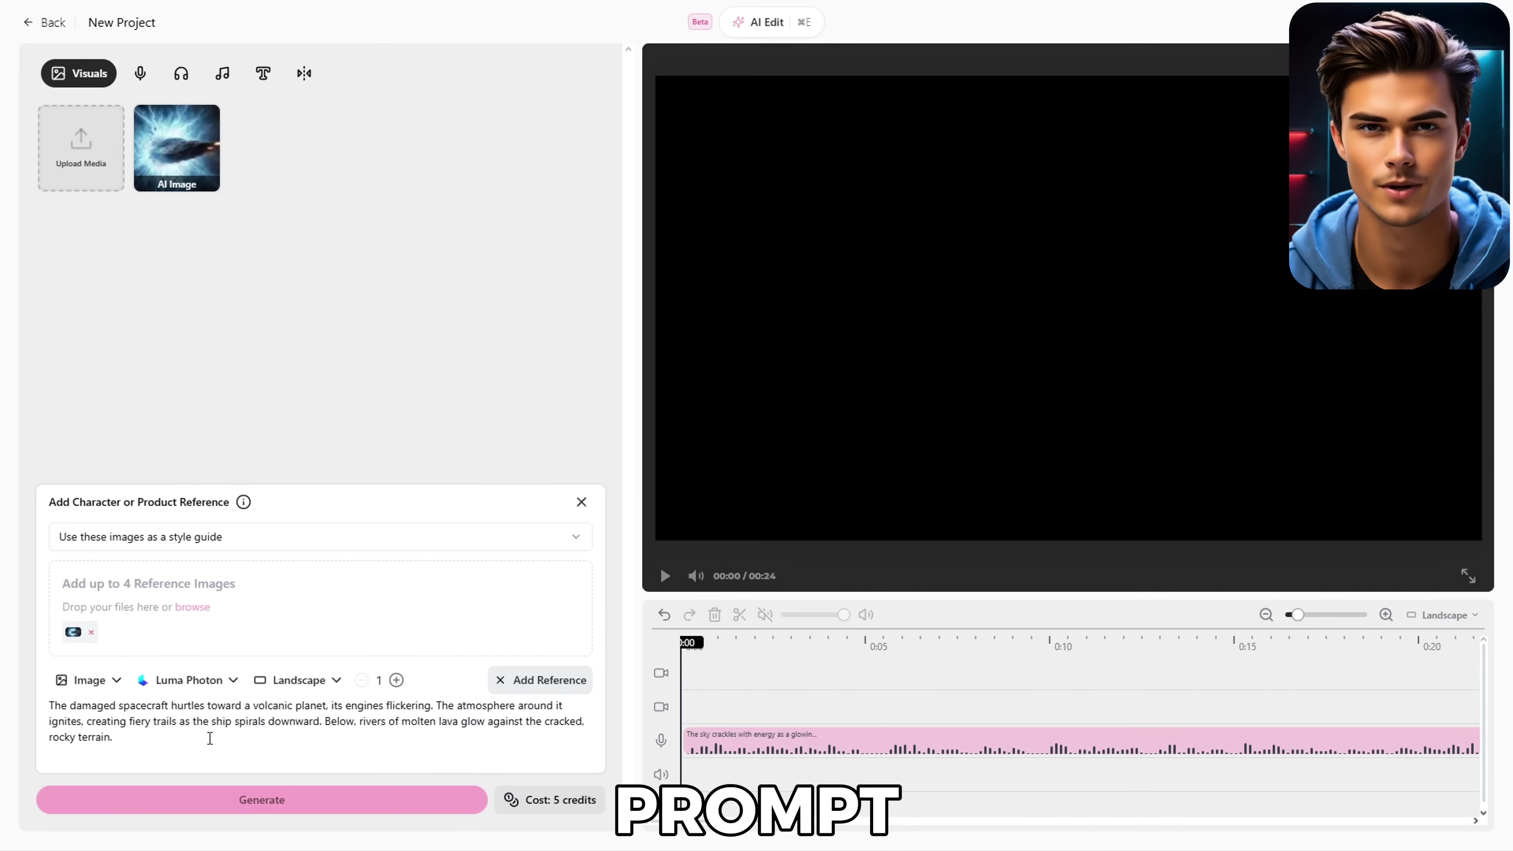
pyautogui.click(286, 546)
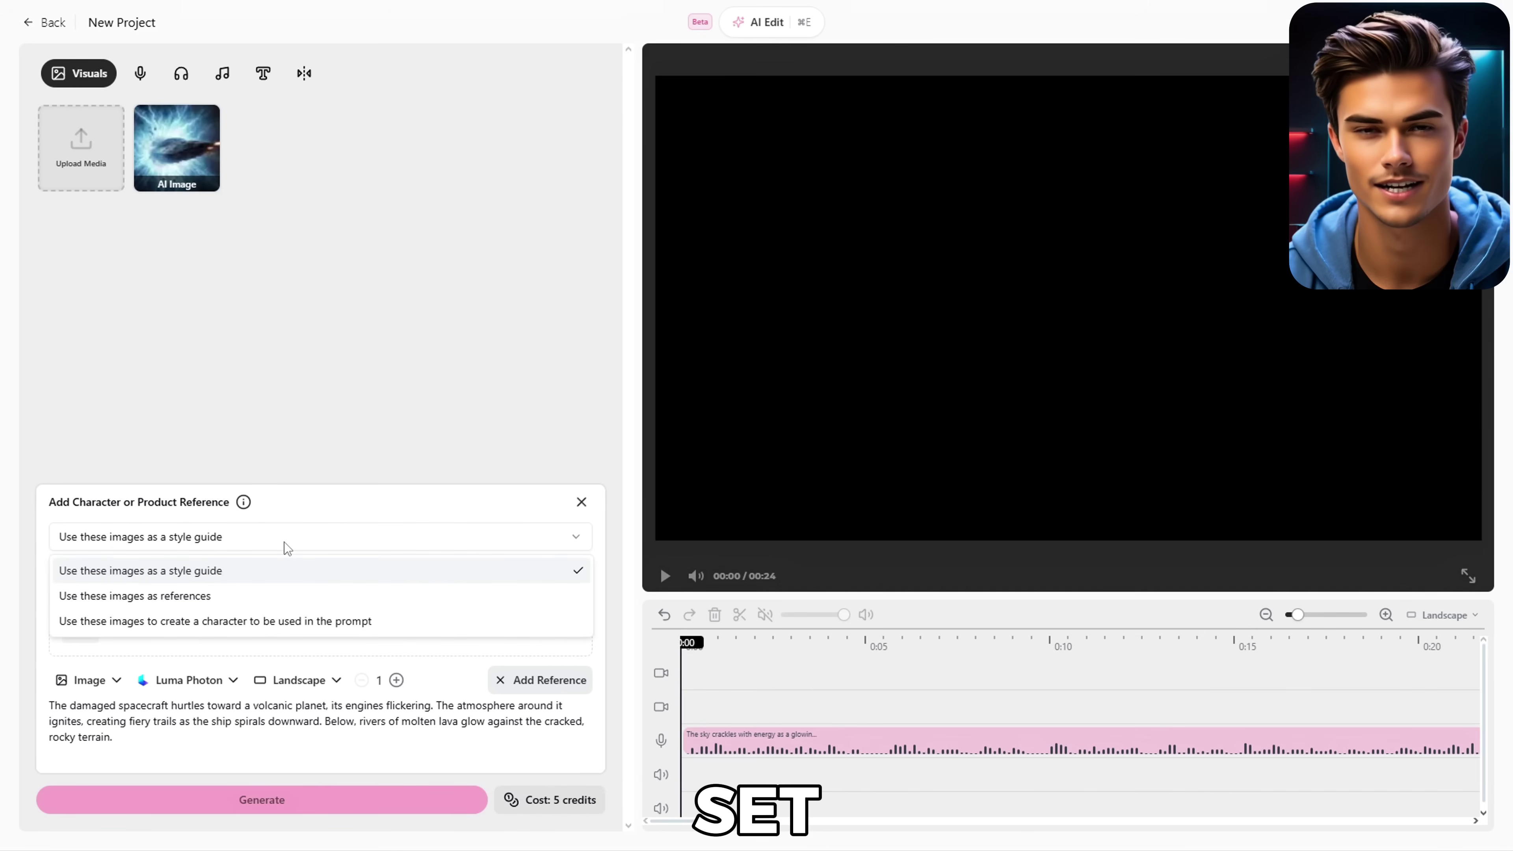
pyautogui.click(274, 594)
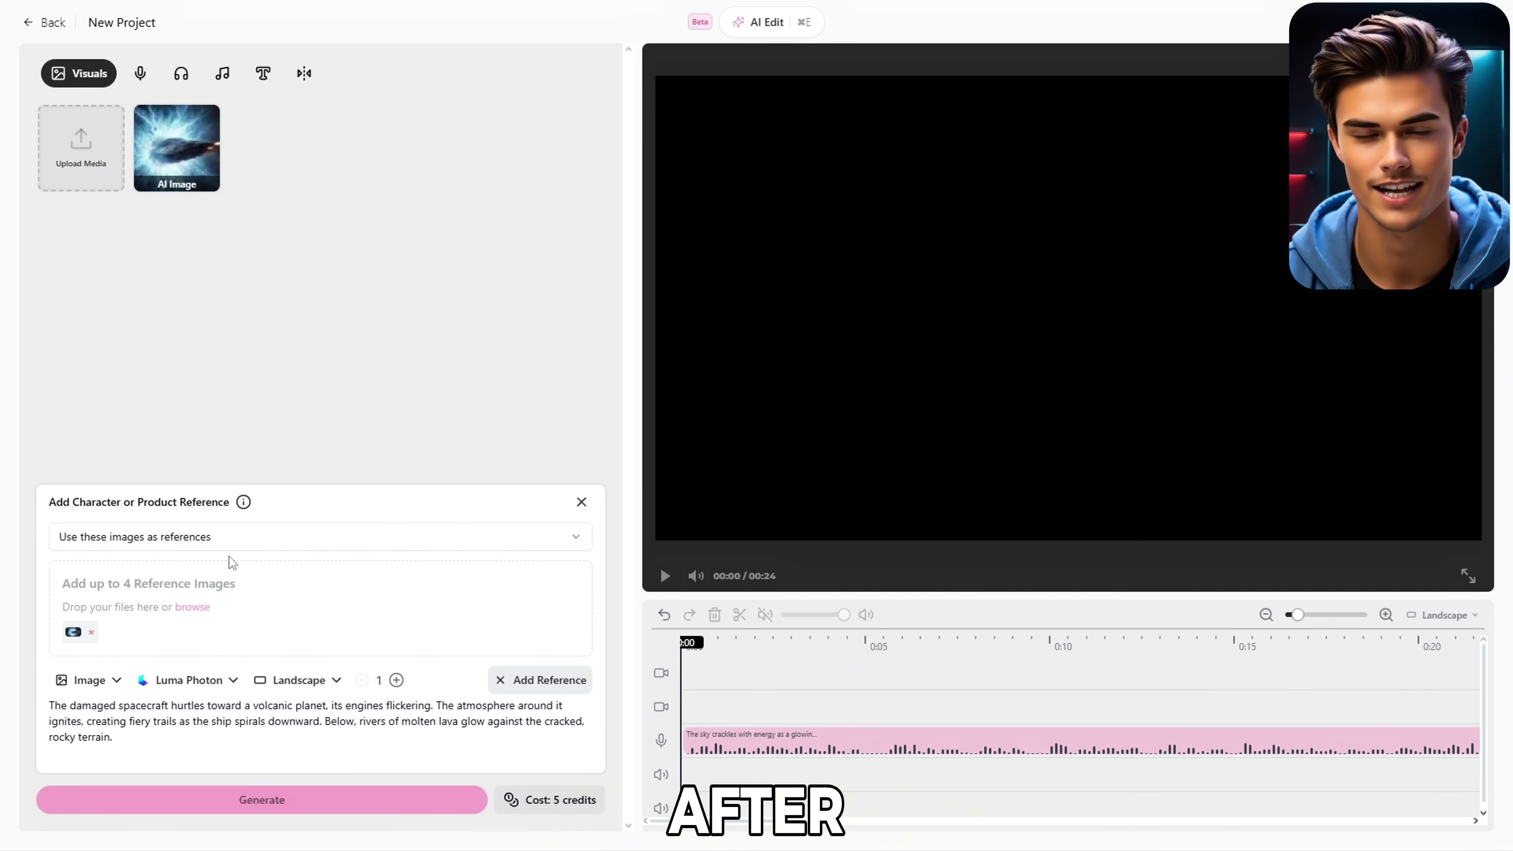
pyautogui.click(317, 813)
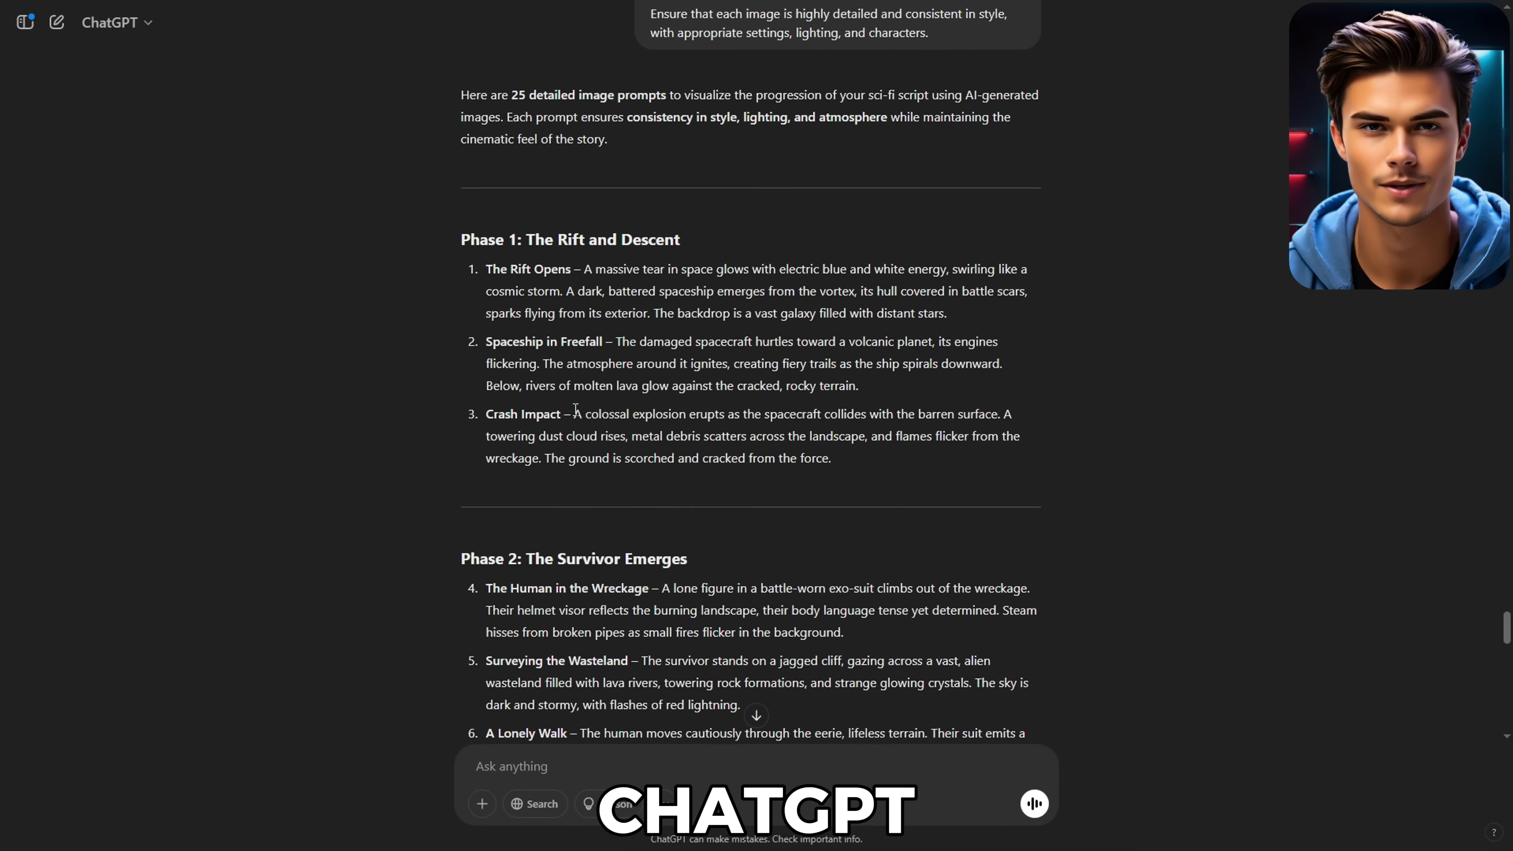
# Copy the "Crash Impact" image prompt from ChatGPT and generate the third image from it with the same reference image.
pyautogui.moveTo(586, 412); pyautogui.dragTo(831, 460)
pyautogui.press('super+c')
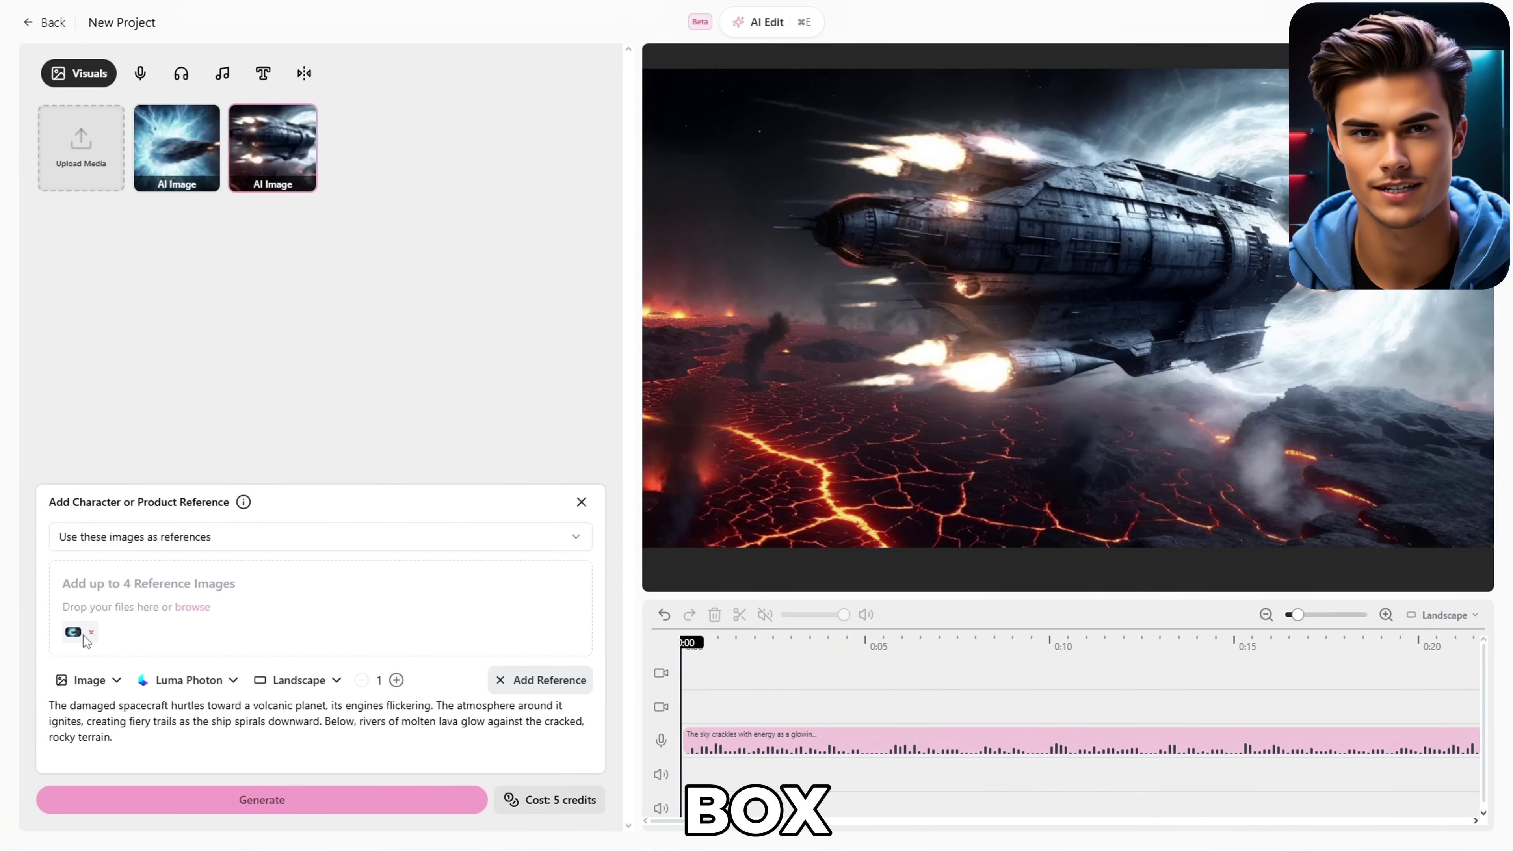
pyautogui.click(119, 737)
pyautogui.press('super+a')
pyautogui.press('super+v')
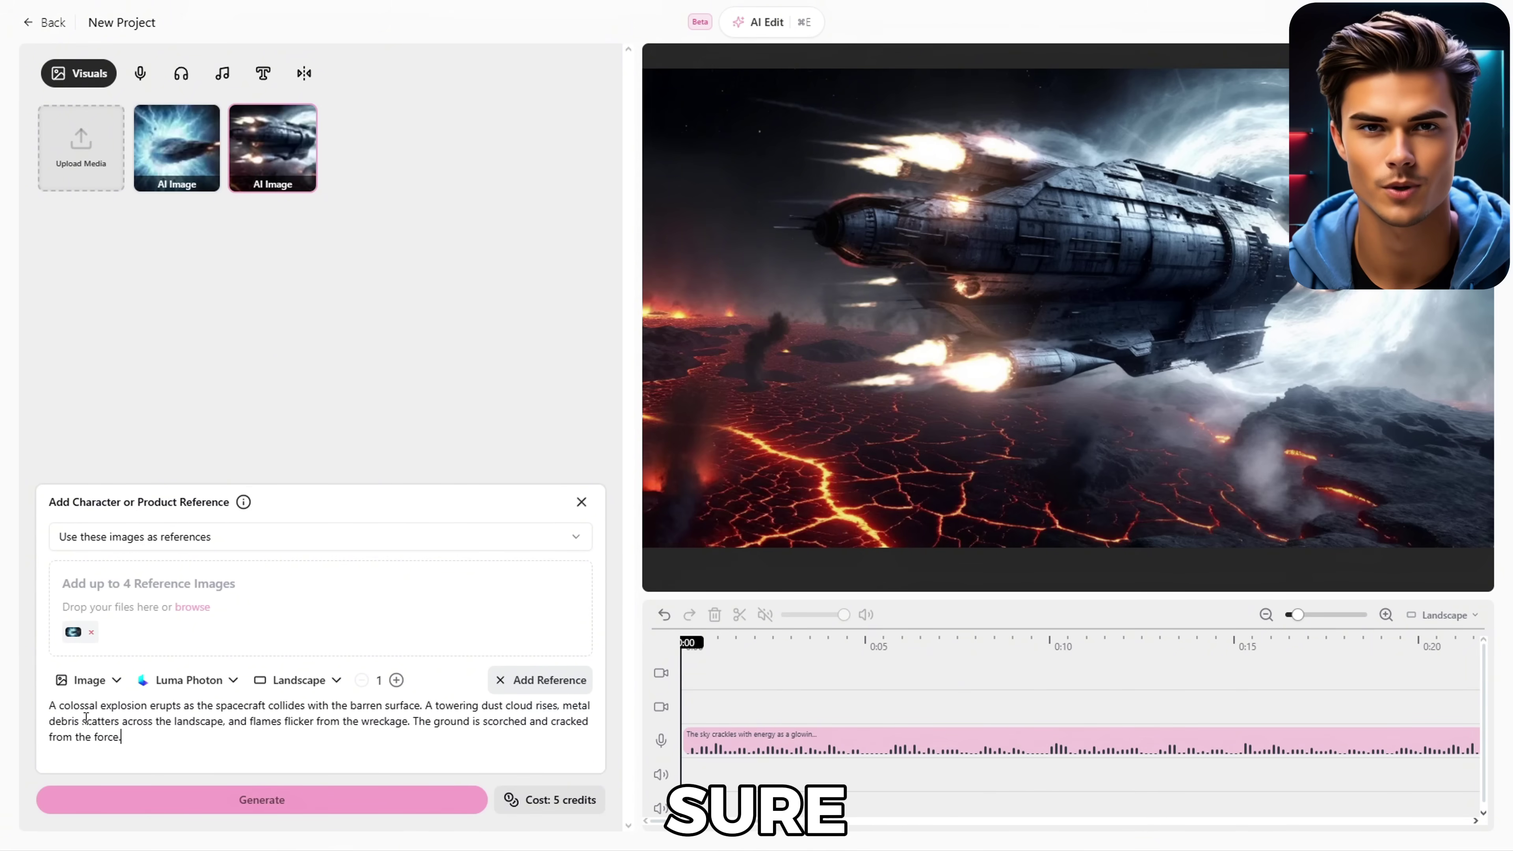
pyautogui.click(288, 806)
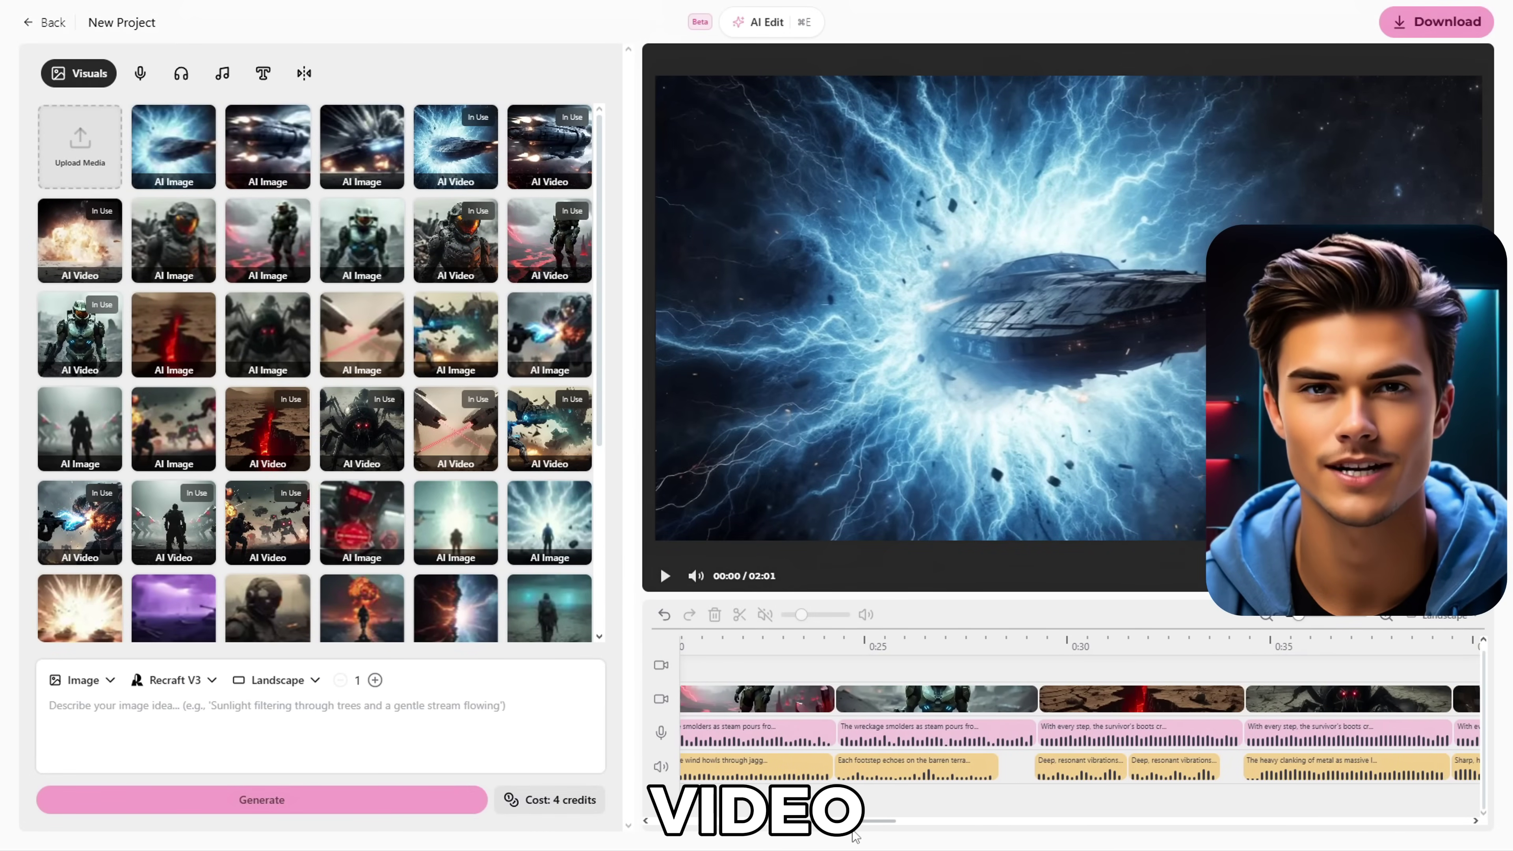
pyautogui.moveTo(855, 836); pyautogui.dragTo(944, 843)
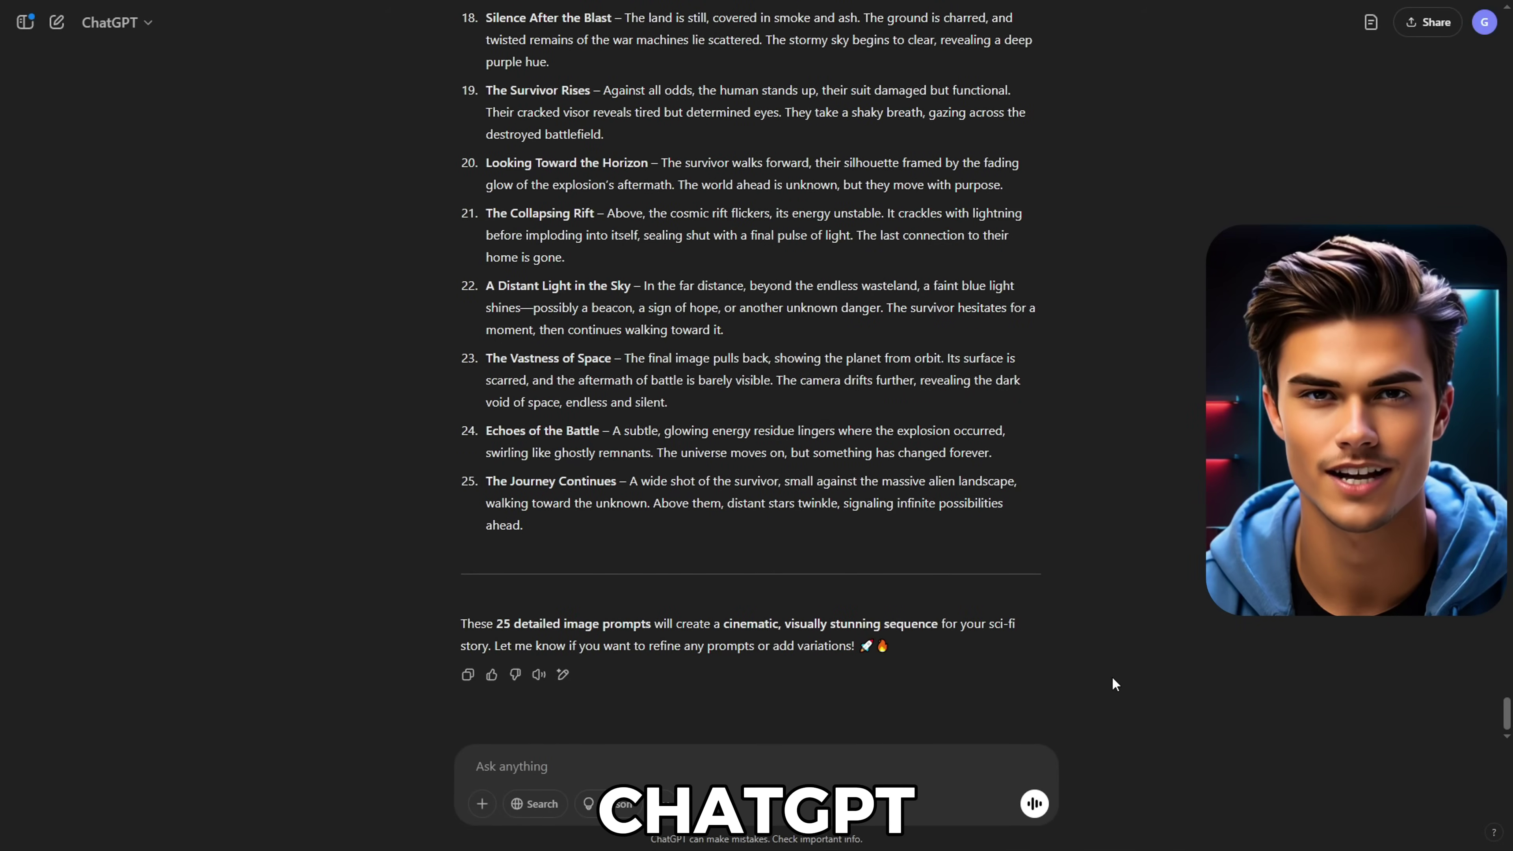
# Ask ChatGPT for a detailed animation prompt for each image prompt, covering movements, camera angles and lighting, and look through them.
pyautogui.click(929, 761)
pyautogui.write('Using the list of image prompts you previously created for my movie scene, generate a corresponding animation prompt for each image. Each animation prompt should describe dynamic movements, camera angles, lighting effects, and any actions happening in the scene to create a smooth and cinematic animation. Ensure the prompts are detailed enough for an AI video generation tool to create a captivating and immersive animation.')
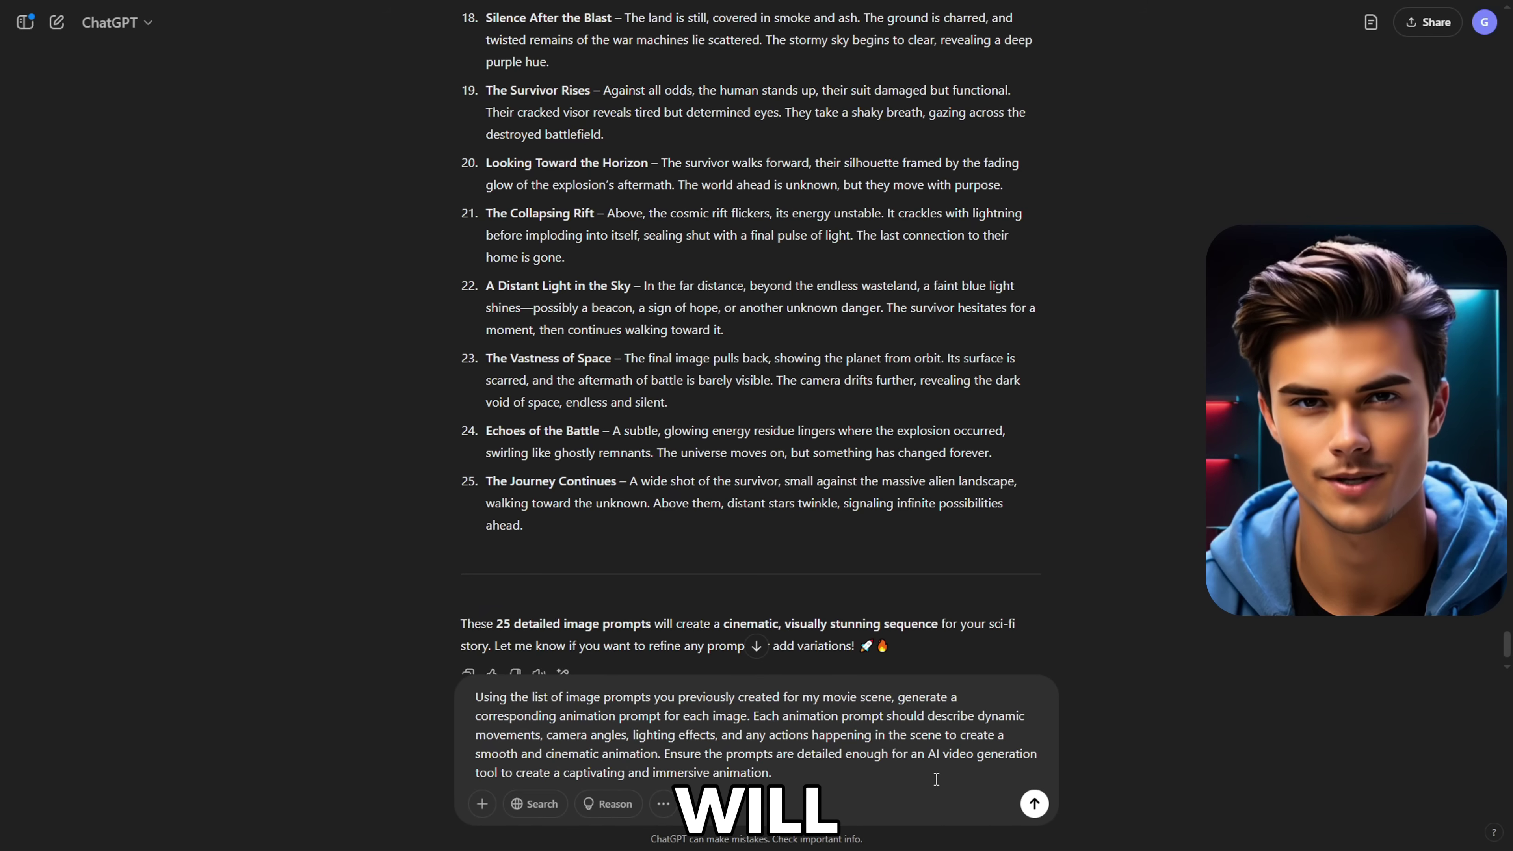
pyautogui.click(1034, 804)
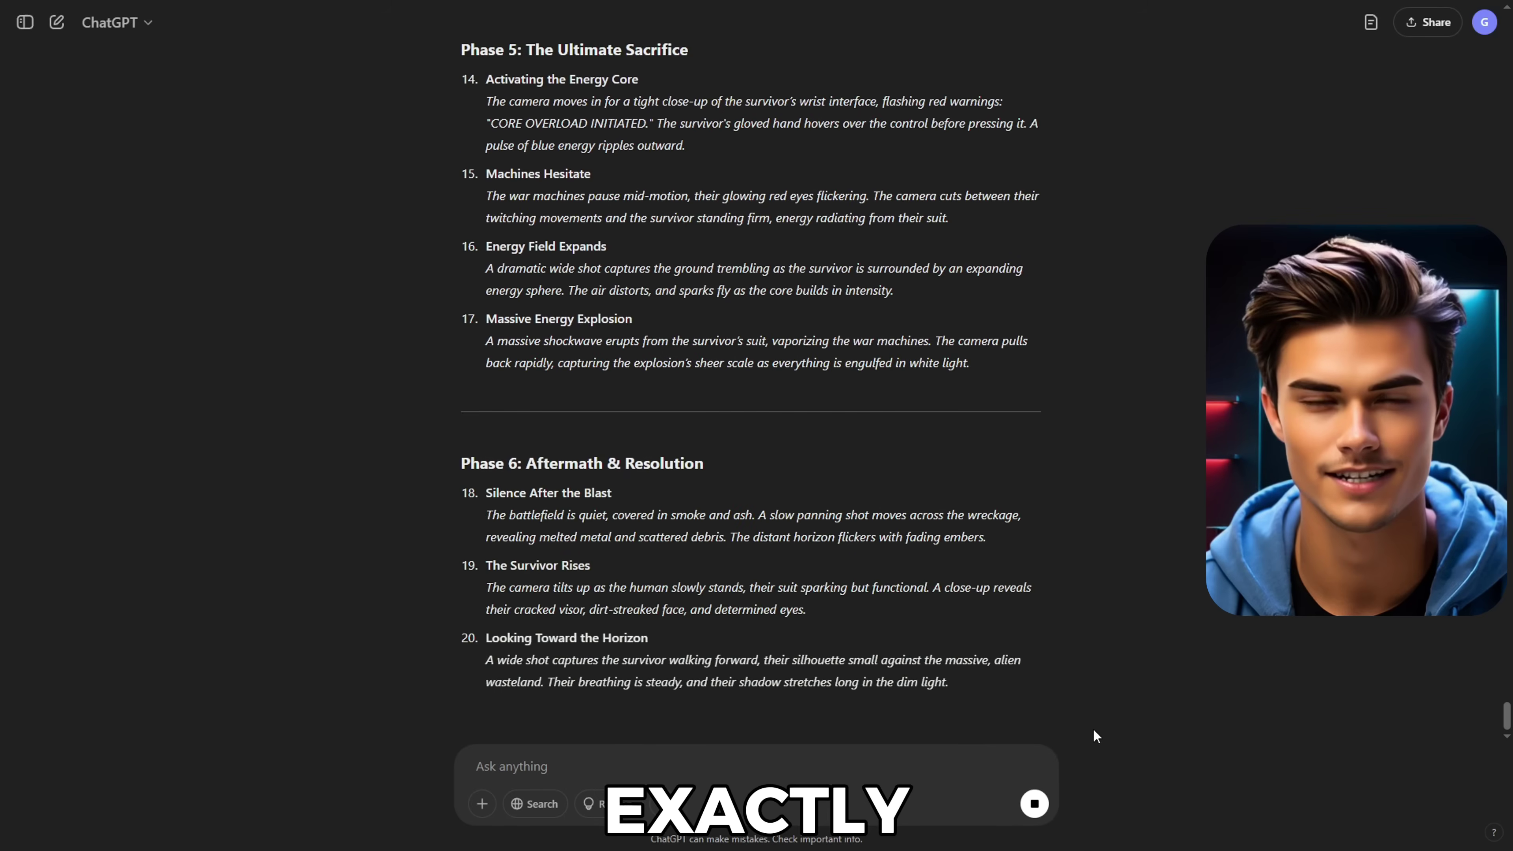
pyautogui.scroll(20, 1092, 661)
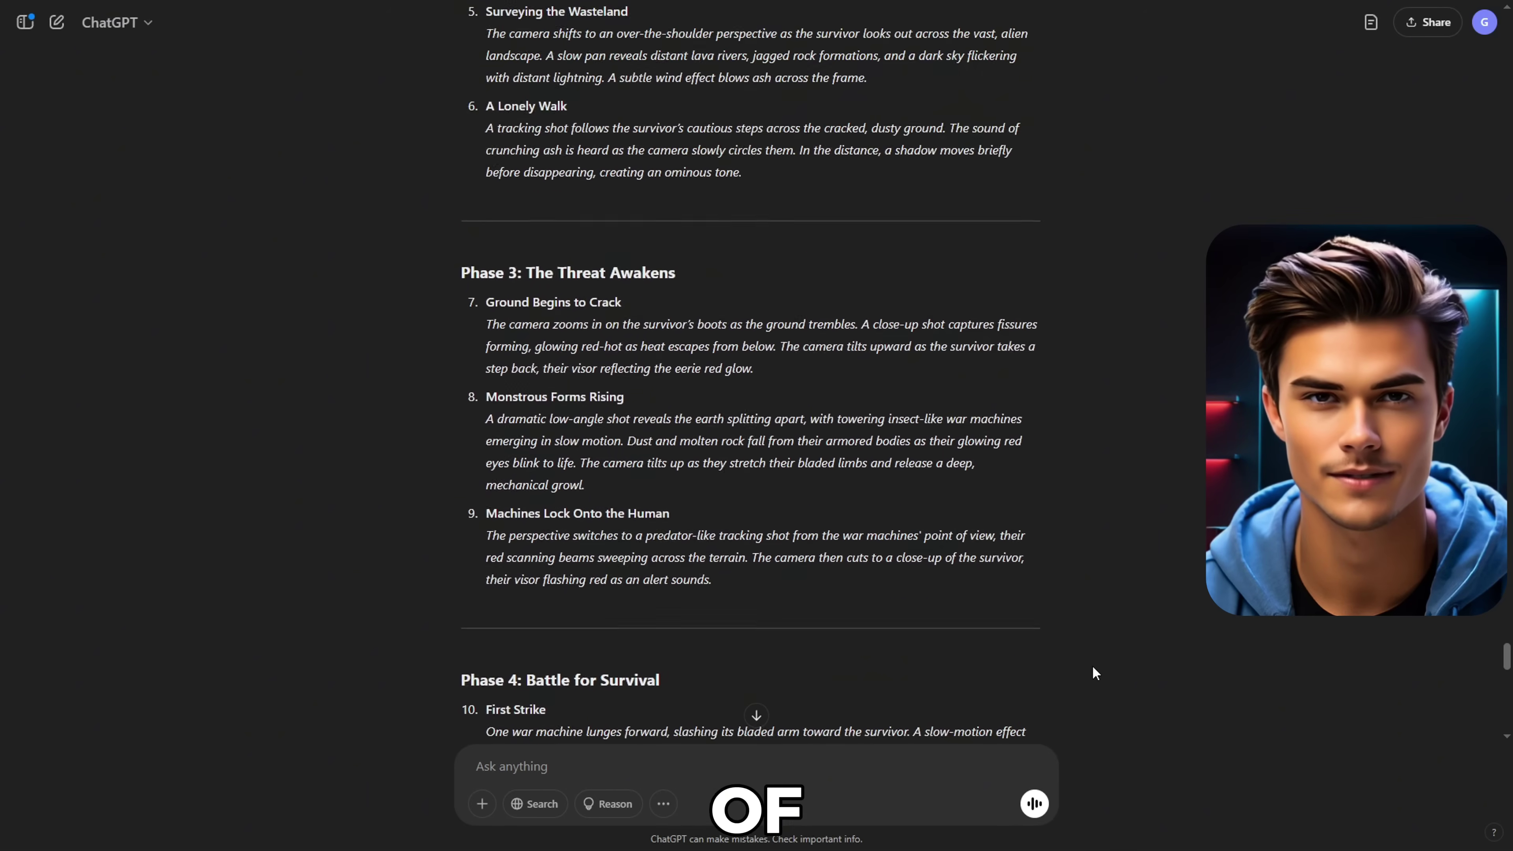
pyautogui.scroll(5, 1093, 665)
pyautogui.scroll(-4, 1090, 682)
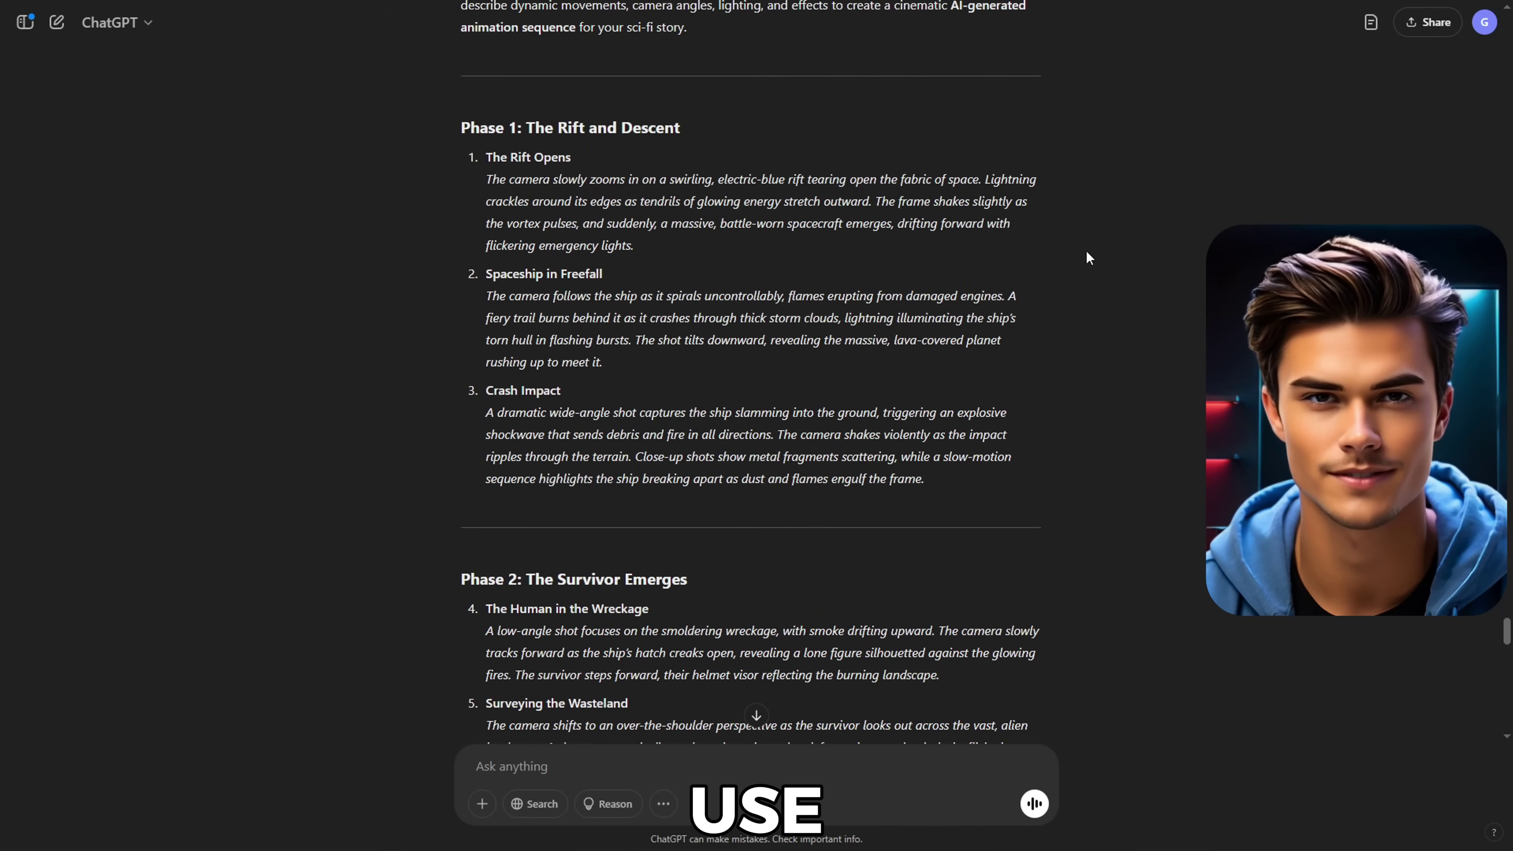
# Copy the "The Rift Opens" animation prompt from ChatGPT and set up video generation from the first image in the video editor.
pyautogui.moveTo(635, 246); pyautogui.dragTo(488, 185)
pyautogui.press('super+c')
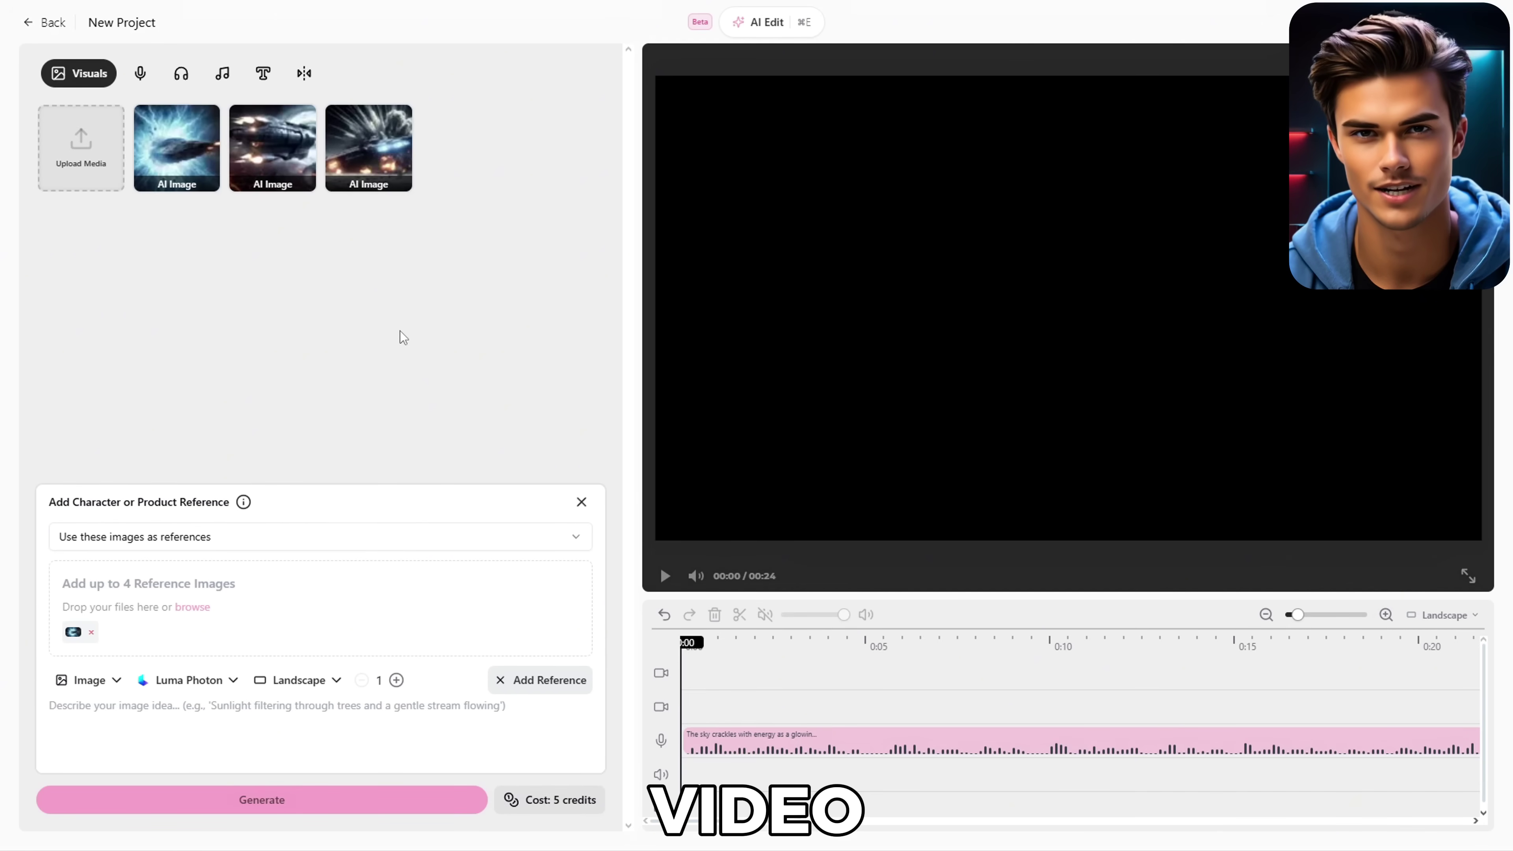
pyautogui.rightClick(192, 160)
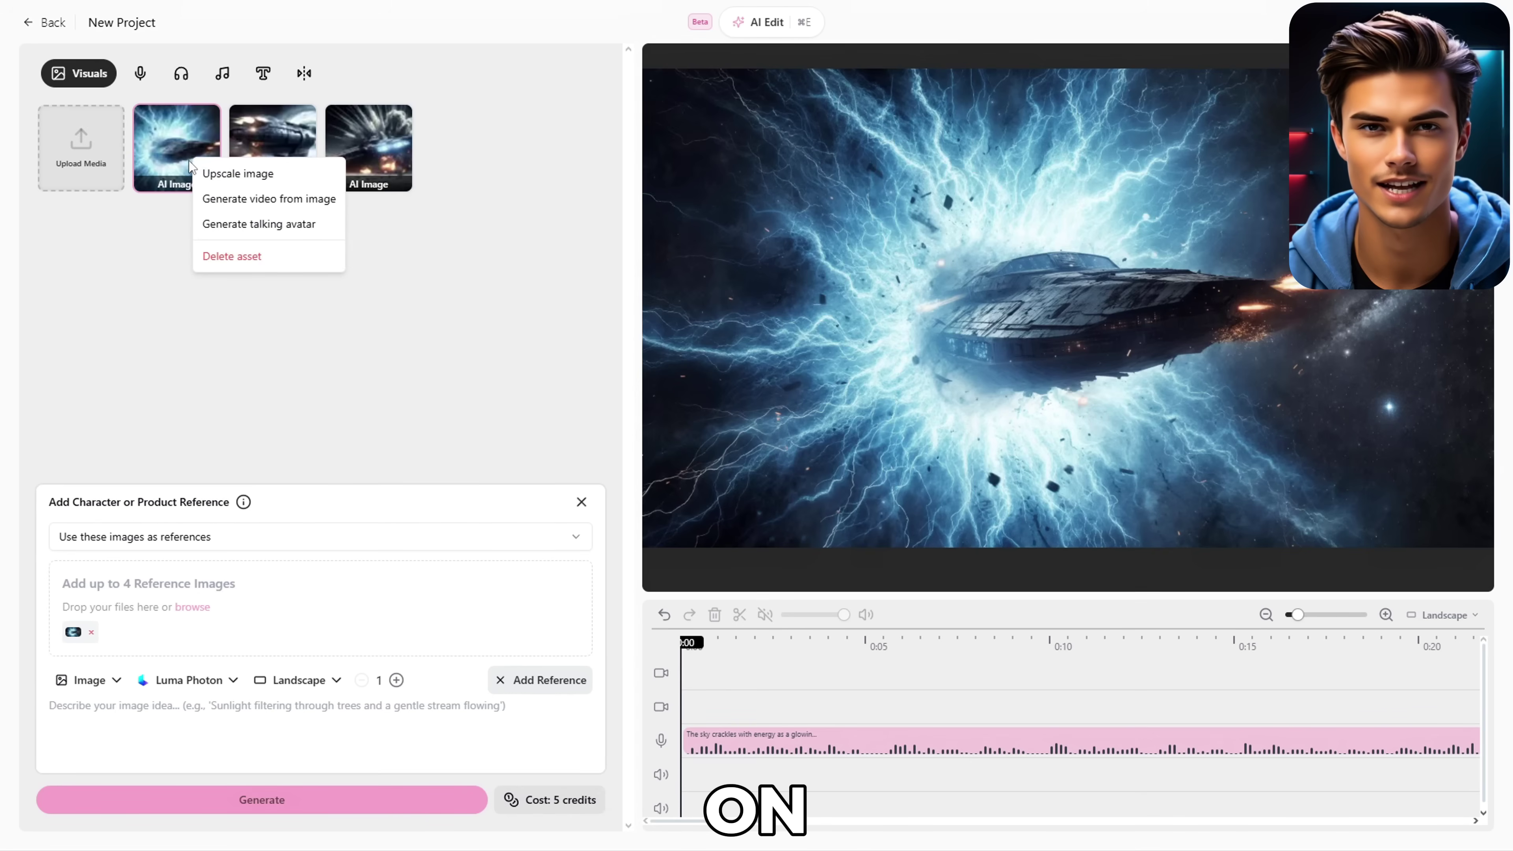
pyautogui.click(295, 206)
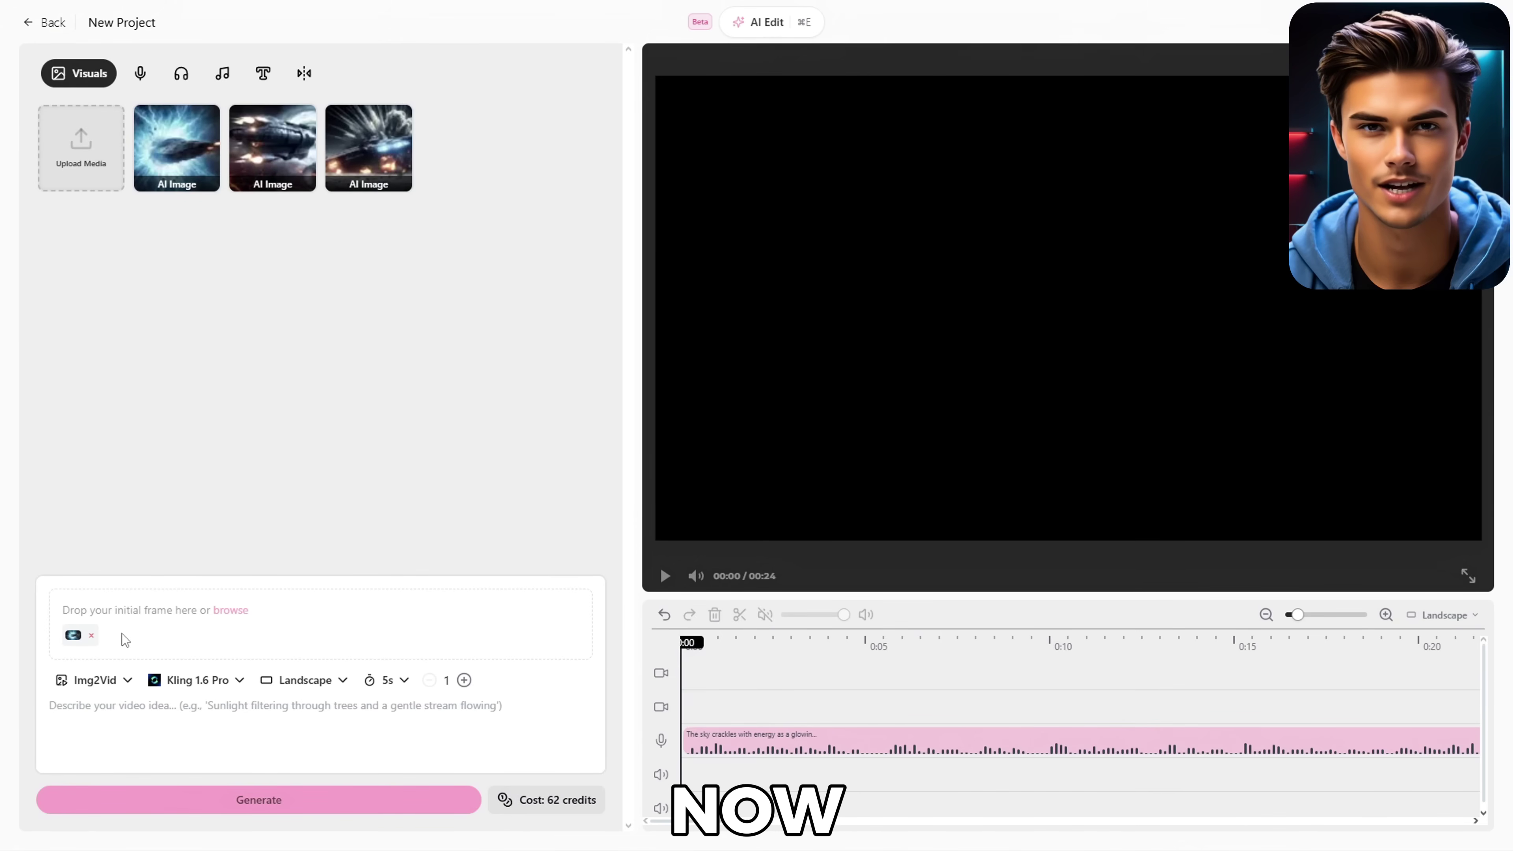
# Generate the landscape "The Rift Opens" video from the copied prompt with the Google Veo 2 model and preview it.
pyautogui.click(239, 686)
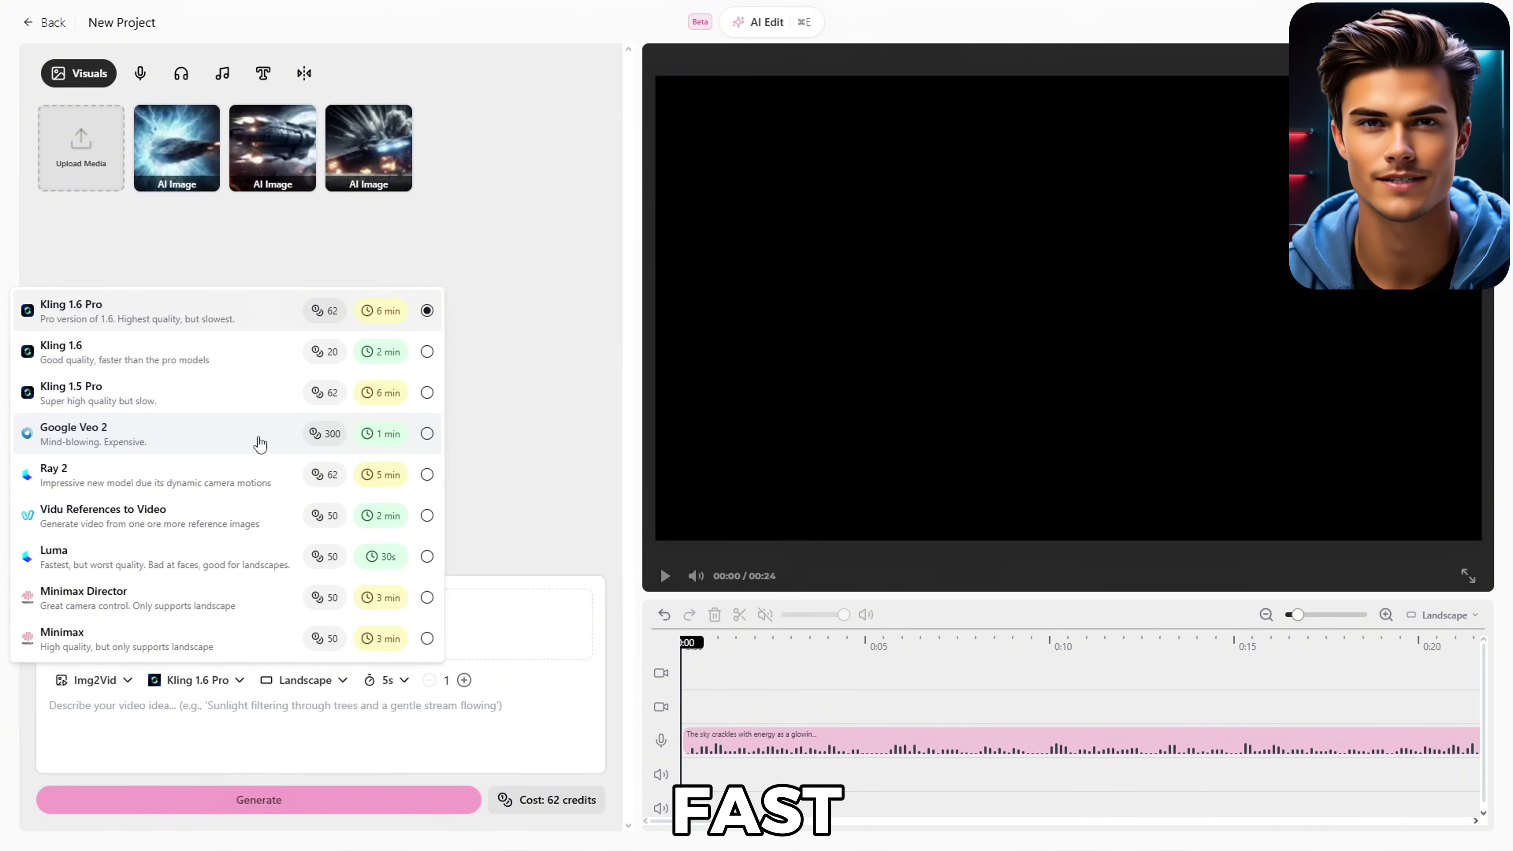
pyautogui.click(428, 435)
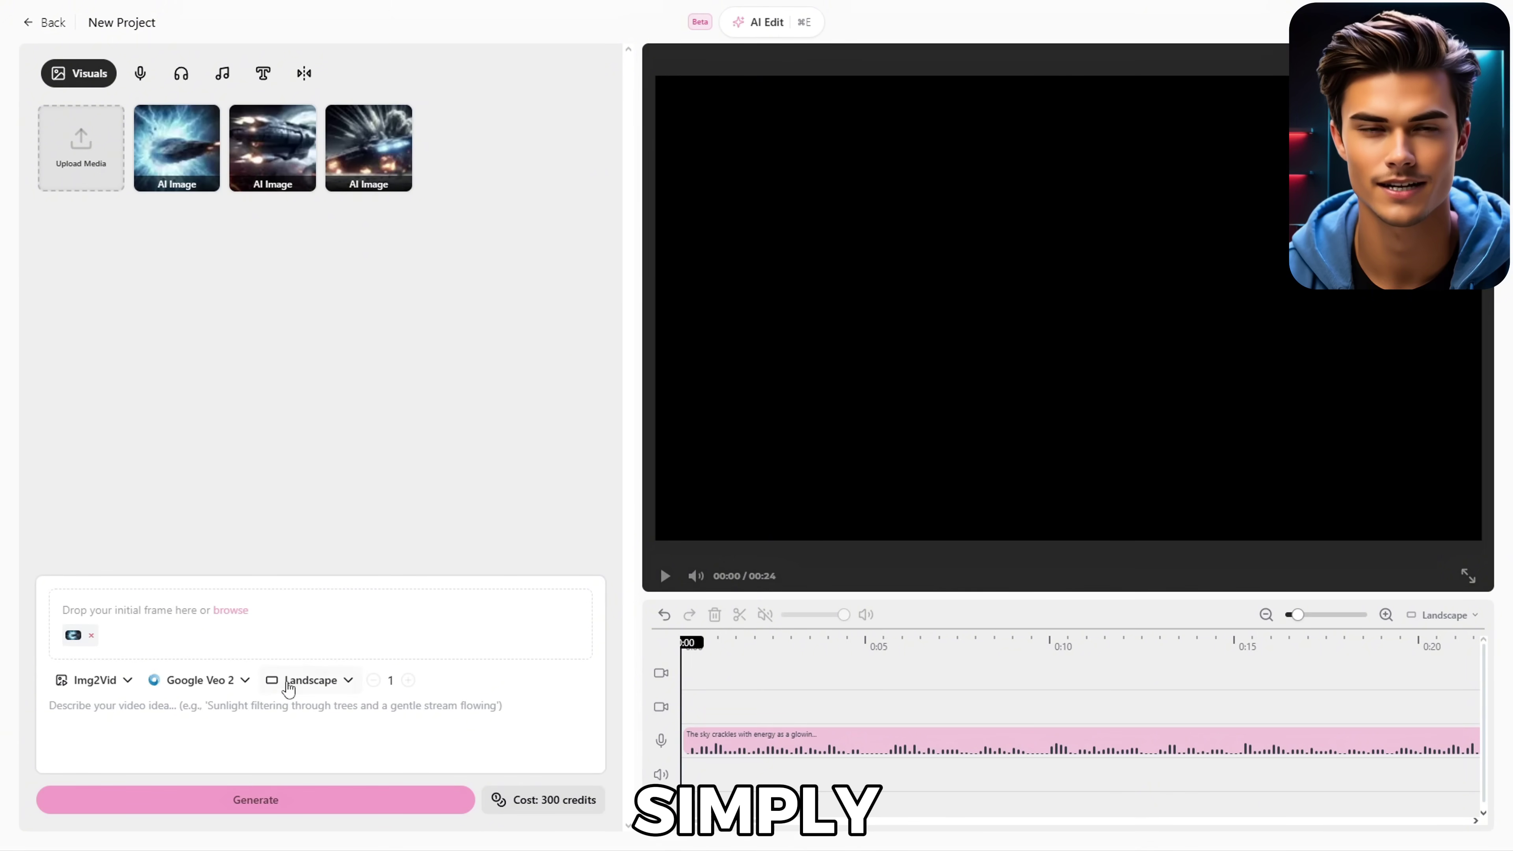
pyautogui.press('super+v')
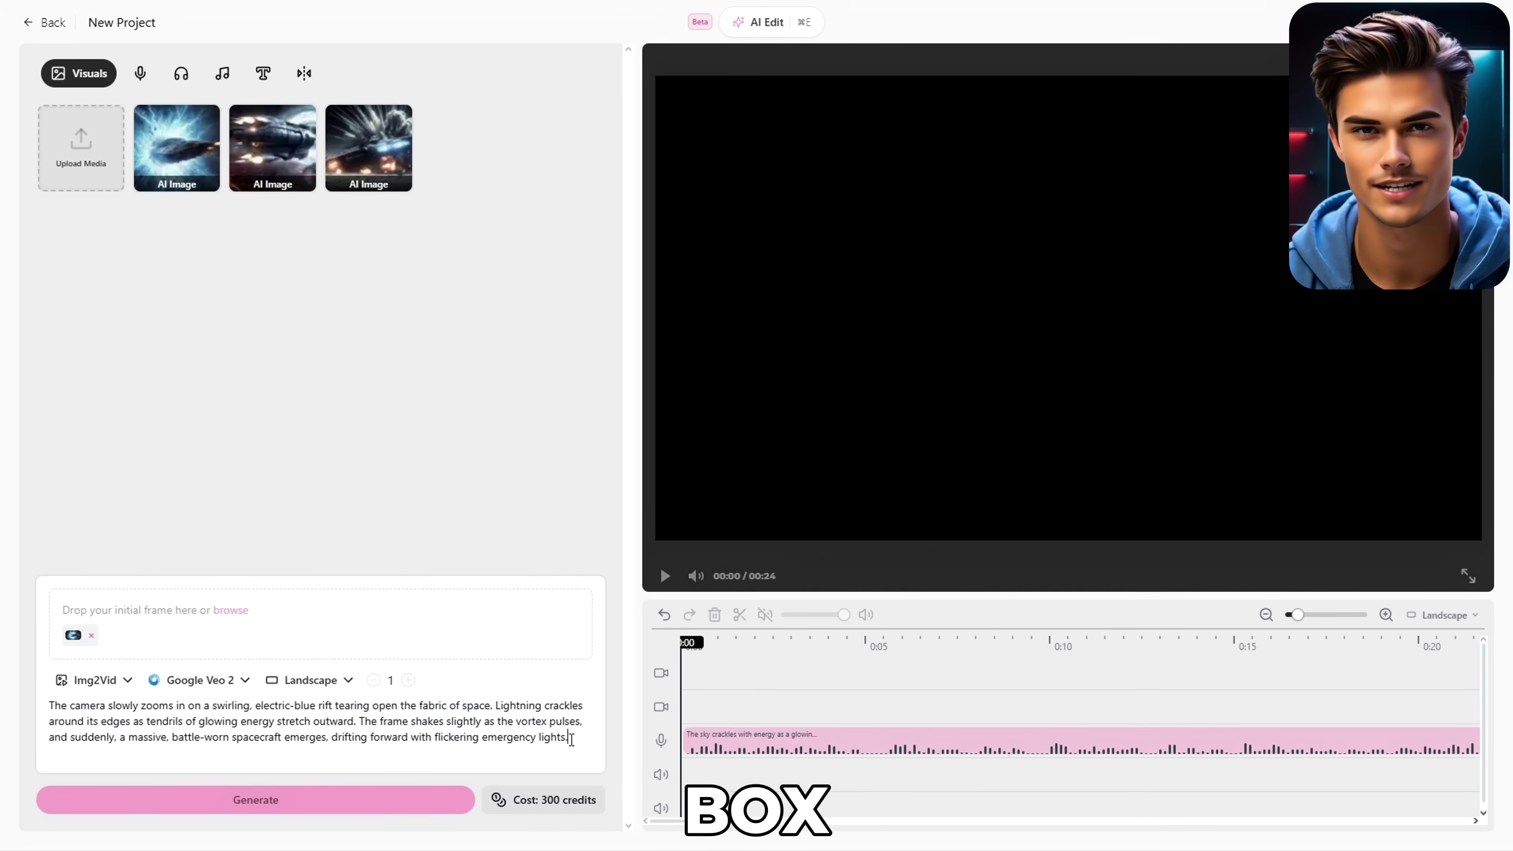
pyautogui.click(392, 806)
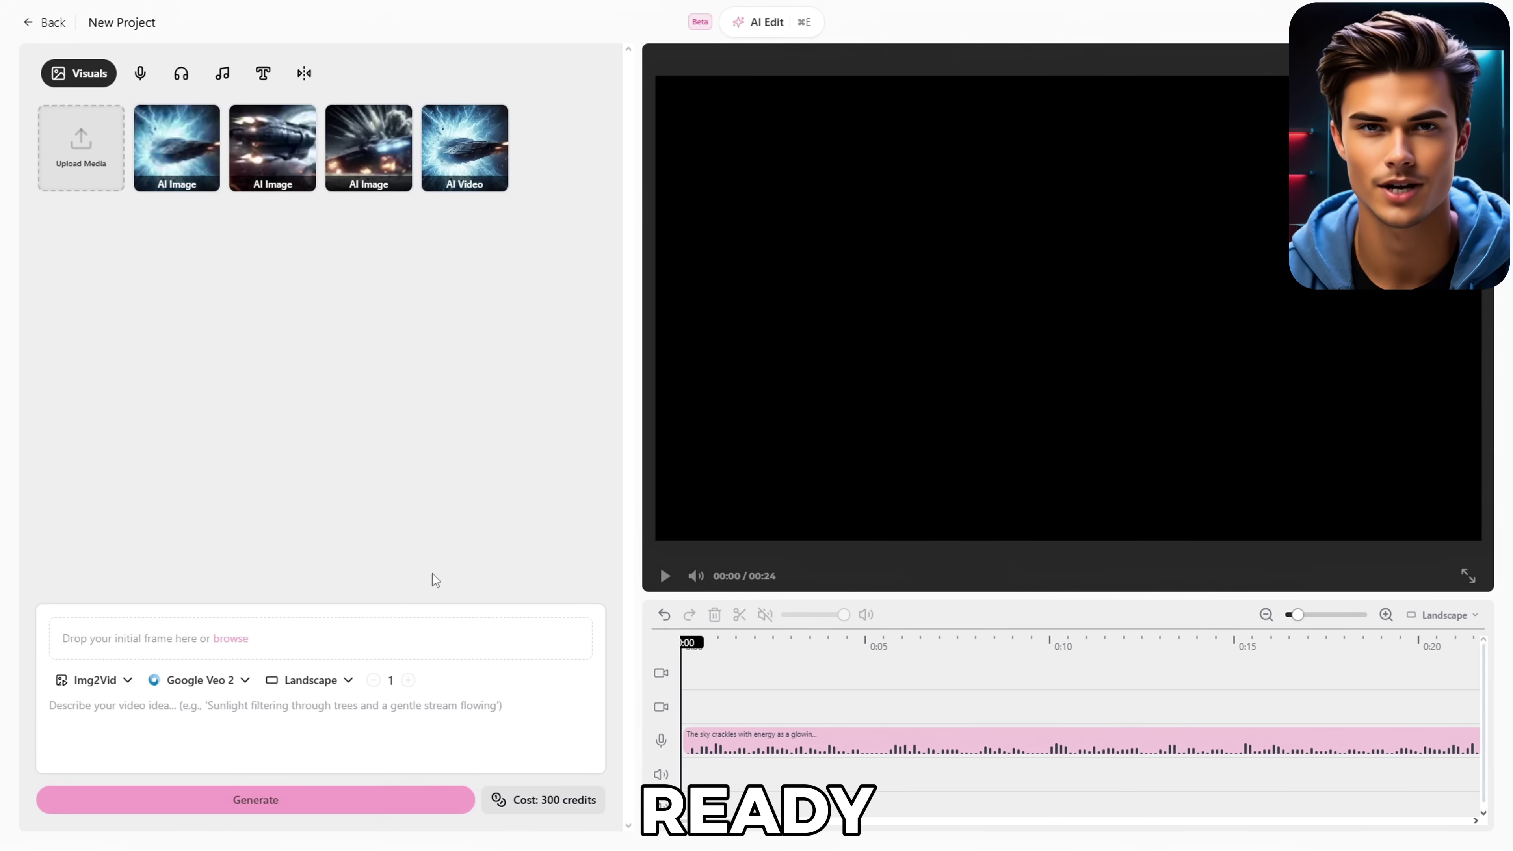
pyautogui.click(484, 149)
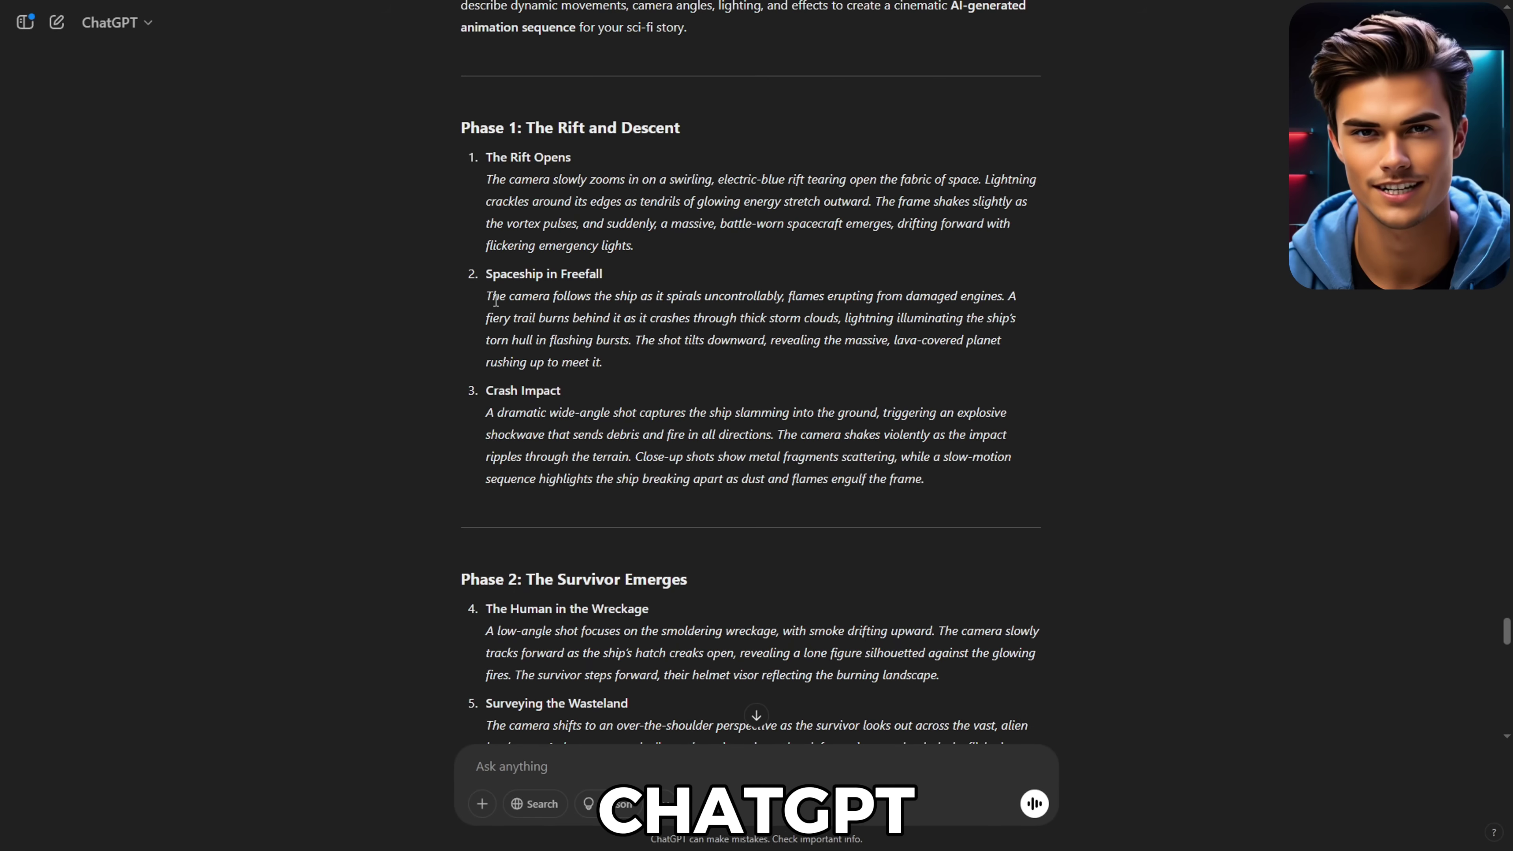
# Copy the "Spaceship in Freefall" animation prompt from ChatGPT and set up video generation from the second image in the video editor.
pyautogui.moveTo(527, 311); pyautogui.dragTo(620, 364)
pyautogui.press('super+c')
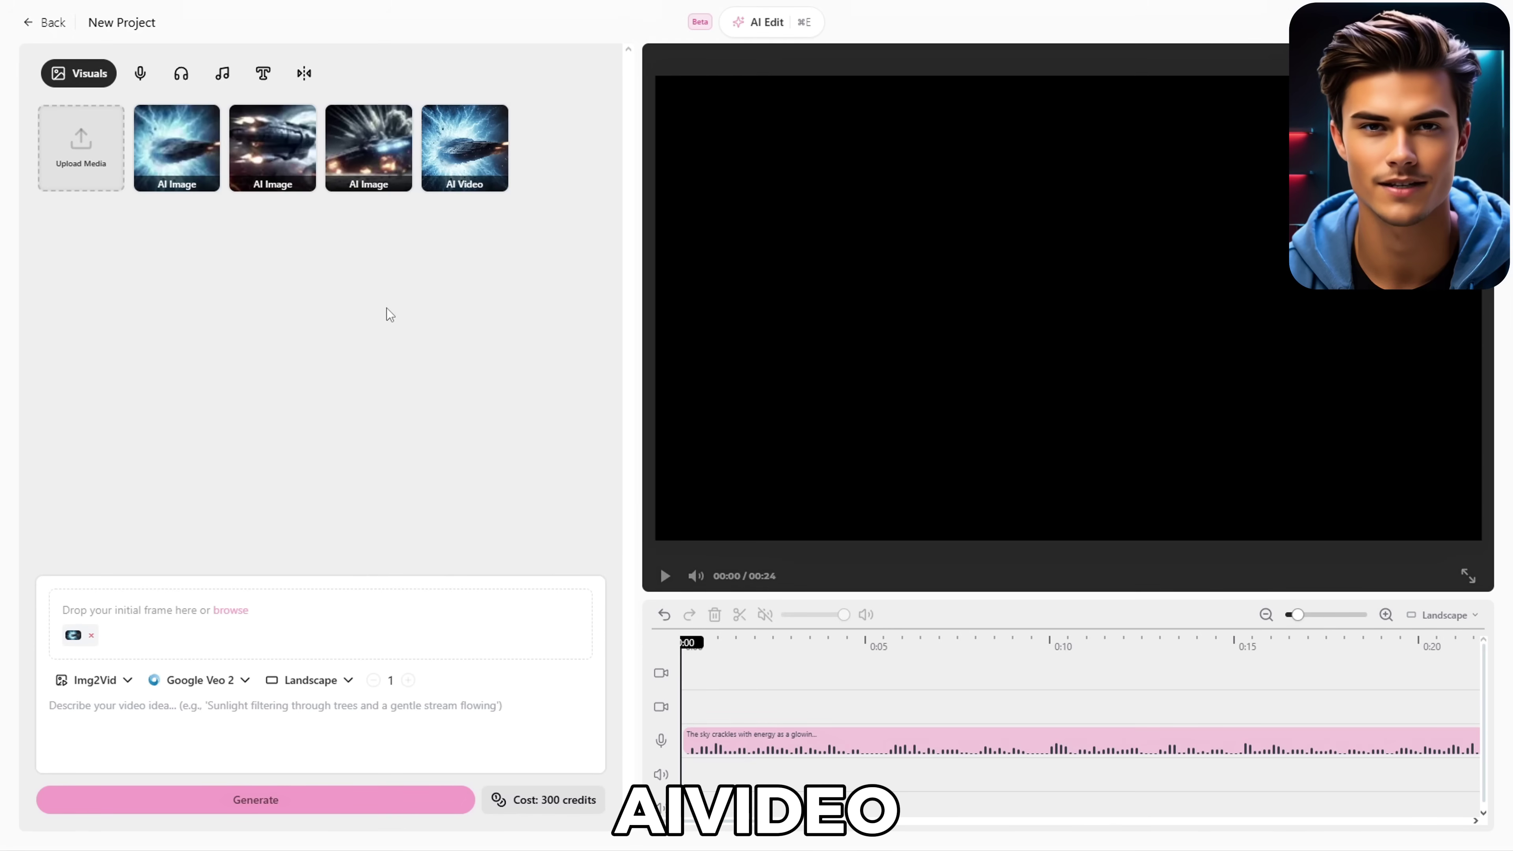
pyautogui.rightClick(296, 158)
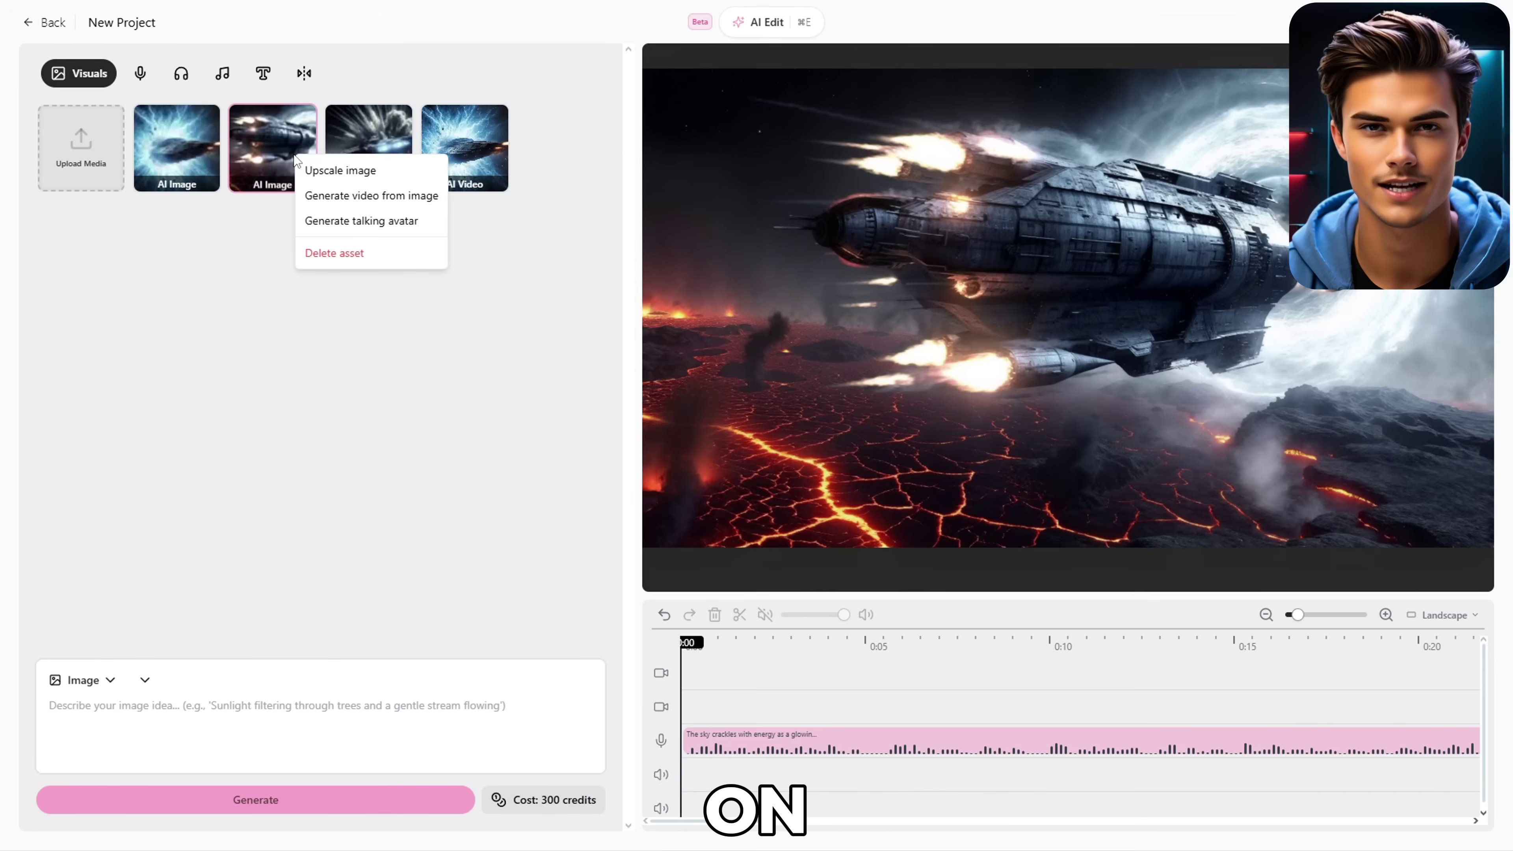
pyautogui.click(392, 195)
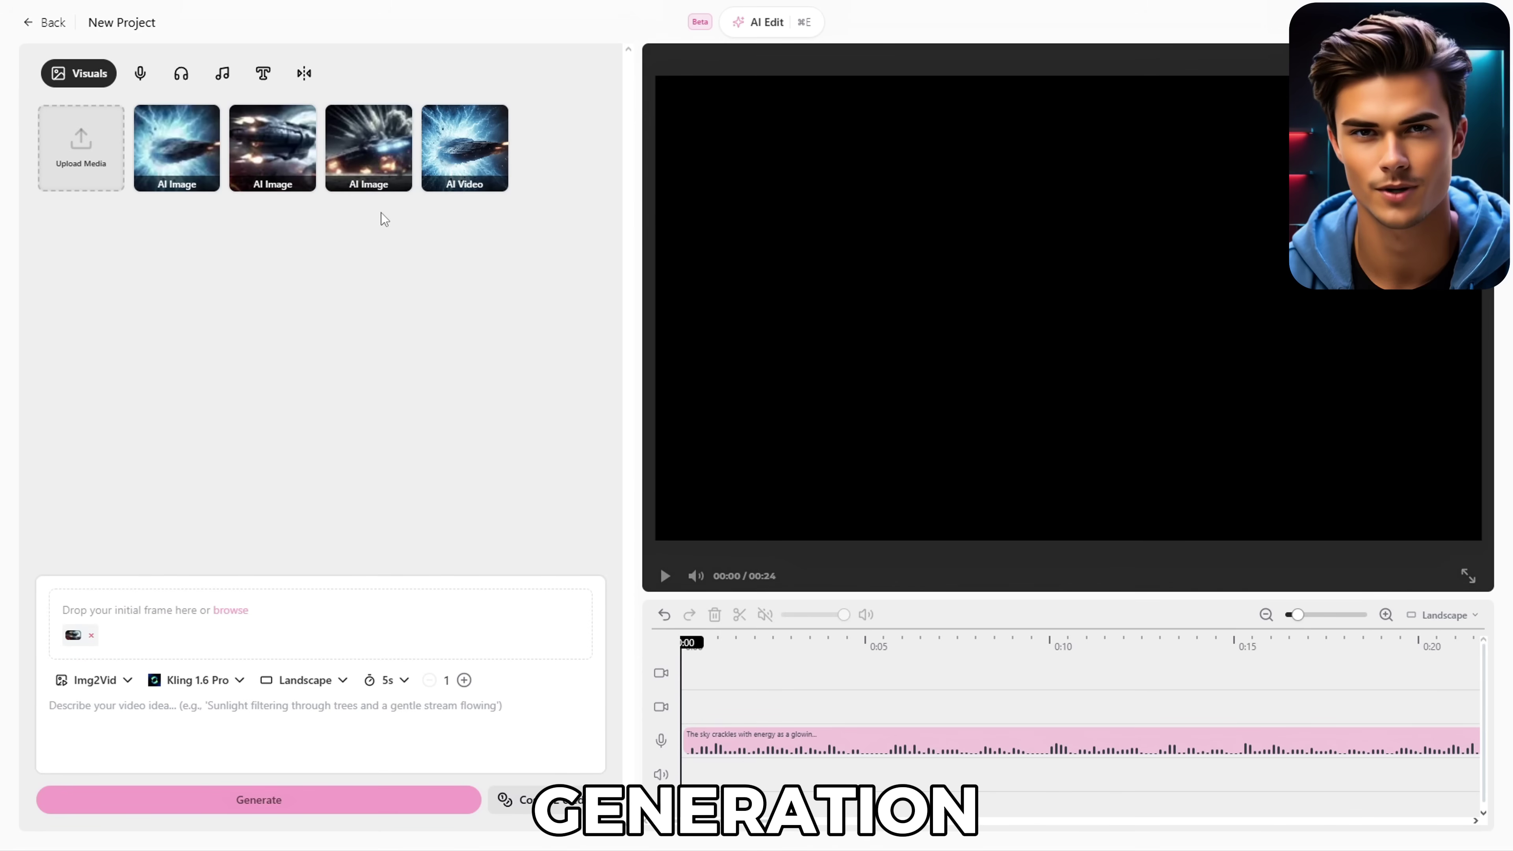
# Generate the "Spaceship in Freefall" video from the copied prompt with the Minimax Director model and preview it.
pyautogui.click(230, 680)
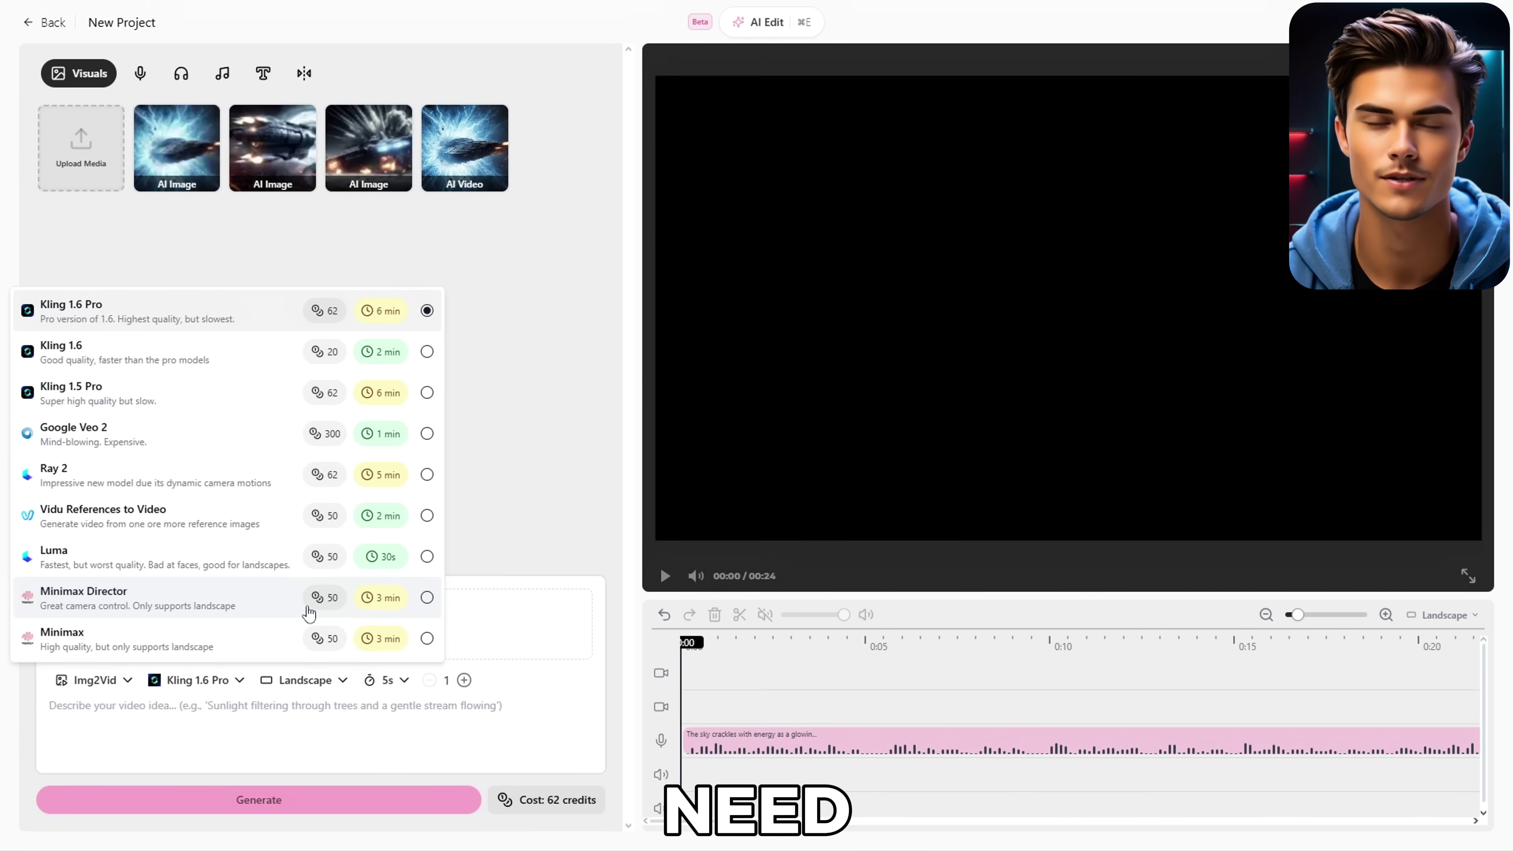
pyautogui.click(425, 598)
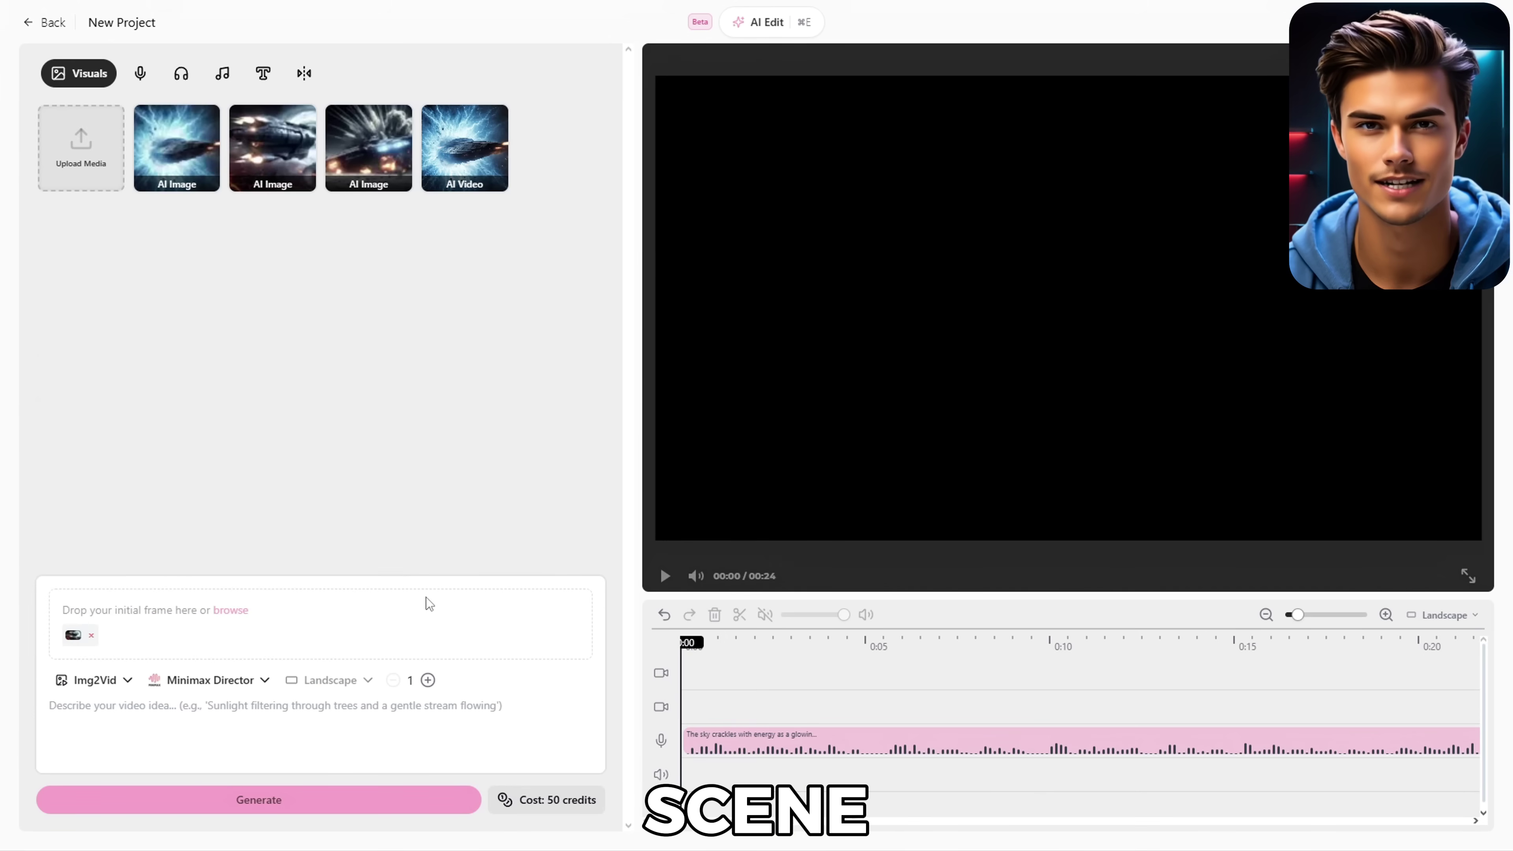
pyautogui.click(369, 721)
pyautogui.press('super+v')
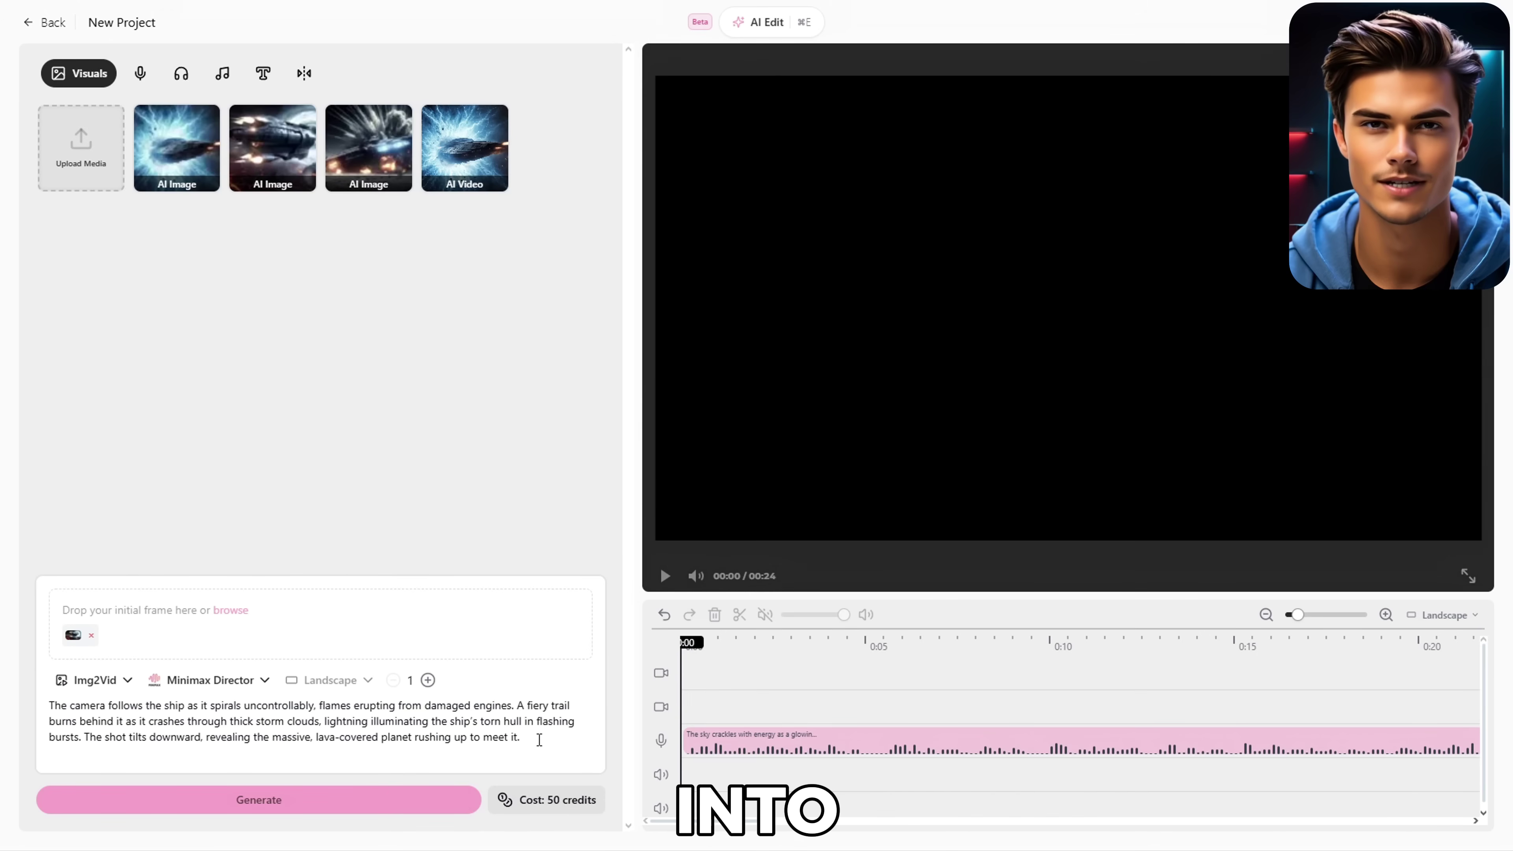
pyautogui.click(256, 804)
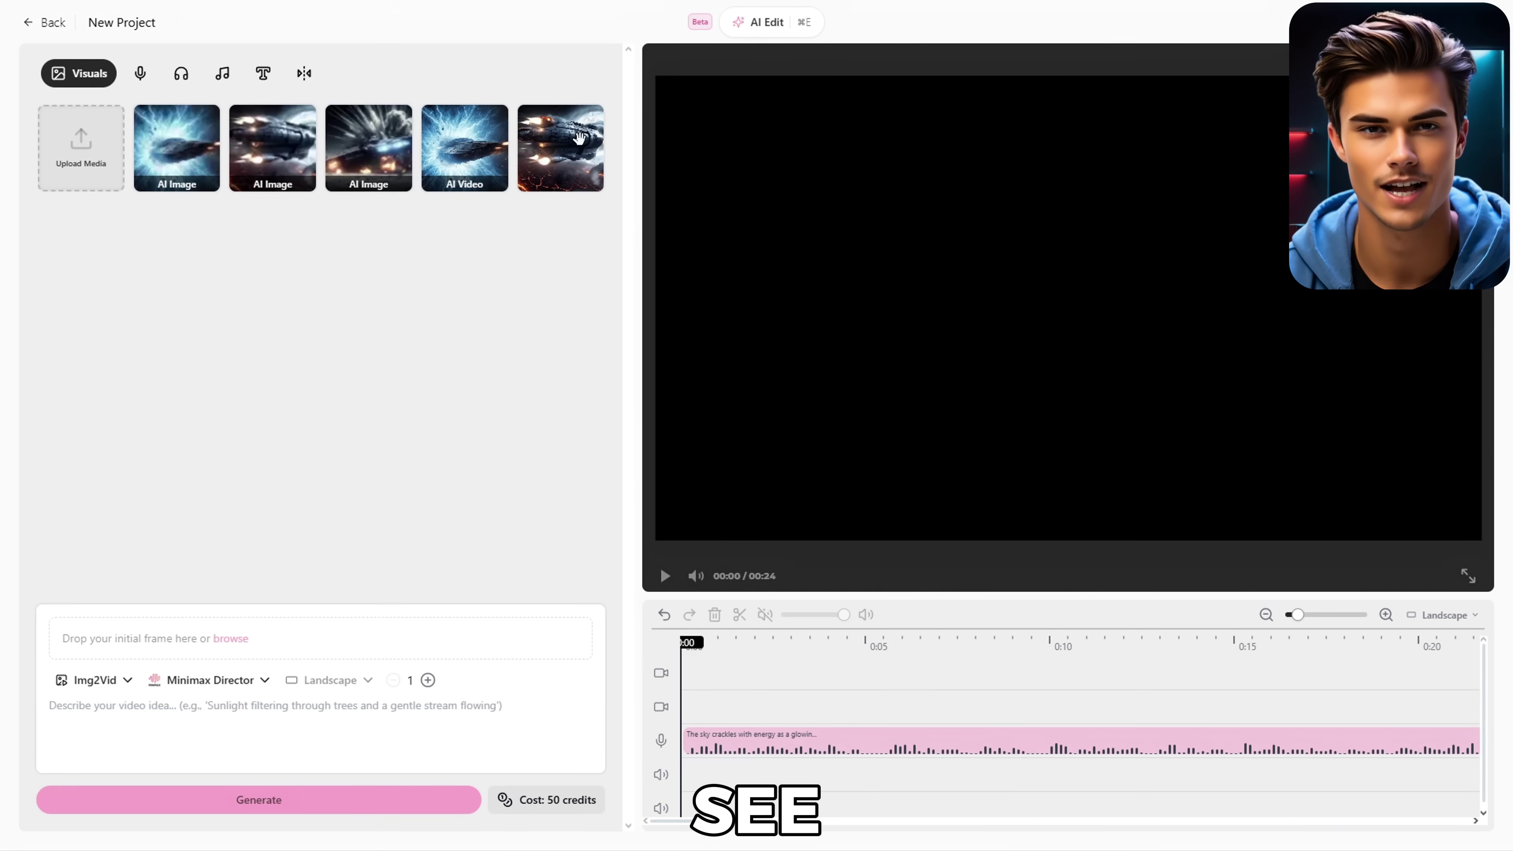
pyautogui.click(580, 144)
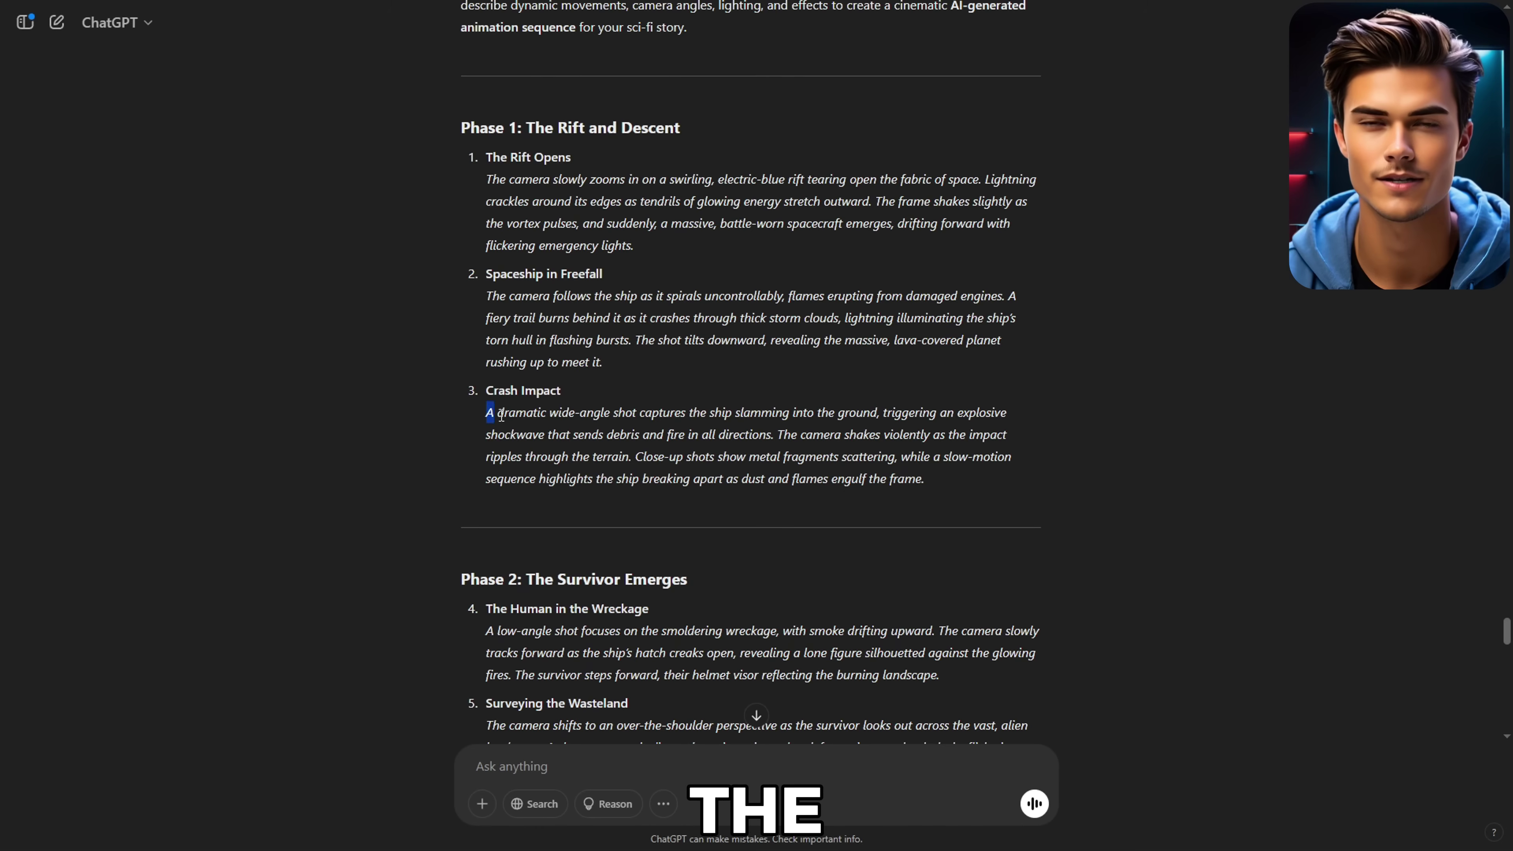
# Copy the "Crash Impact" animation prompt from ChatGPT and set up video generation from the third image in the video editor.
pyautogui.moveTo(500, 416); pyautogui.dragTo(865, 477)
pyautogui.hotkey('ctrl', 'c')
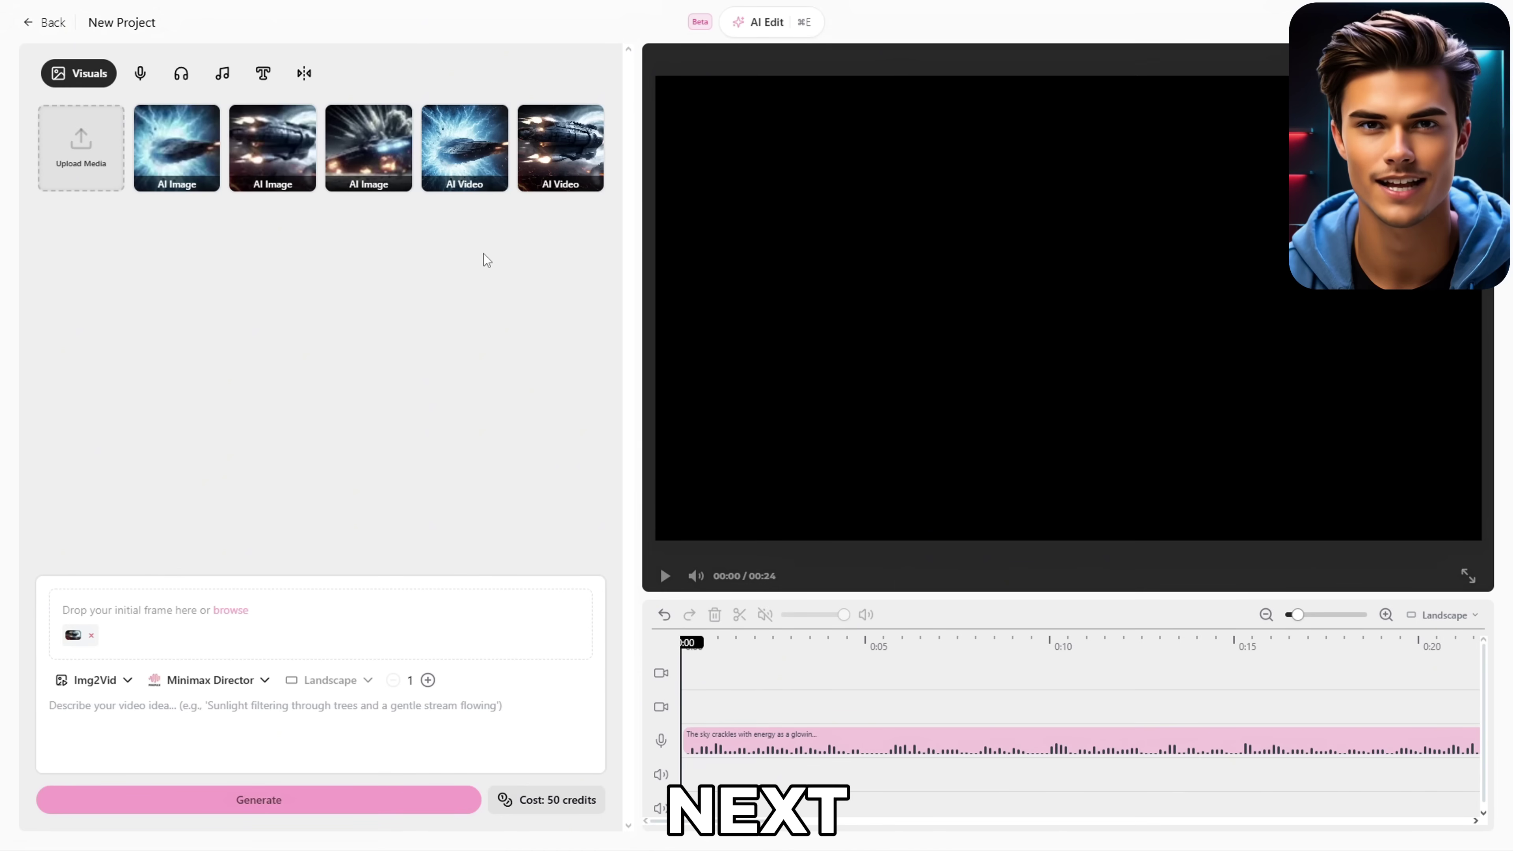
pyautogui.click(382, 151)
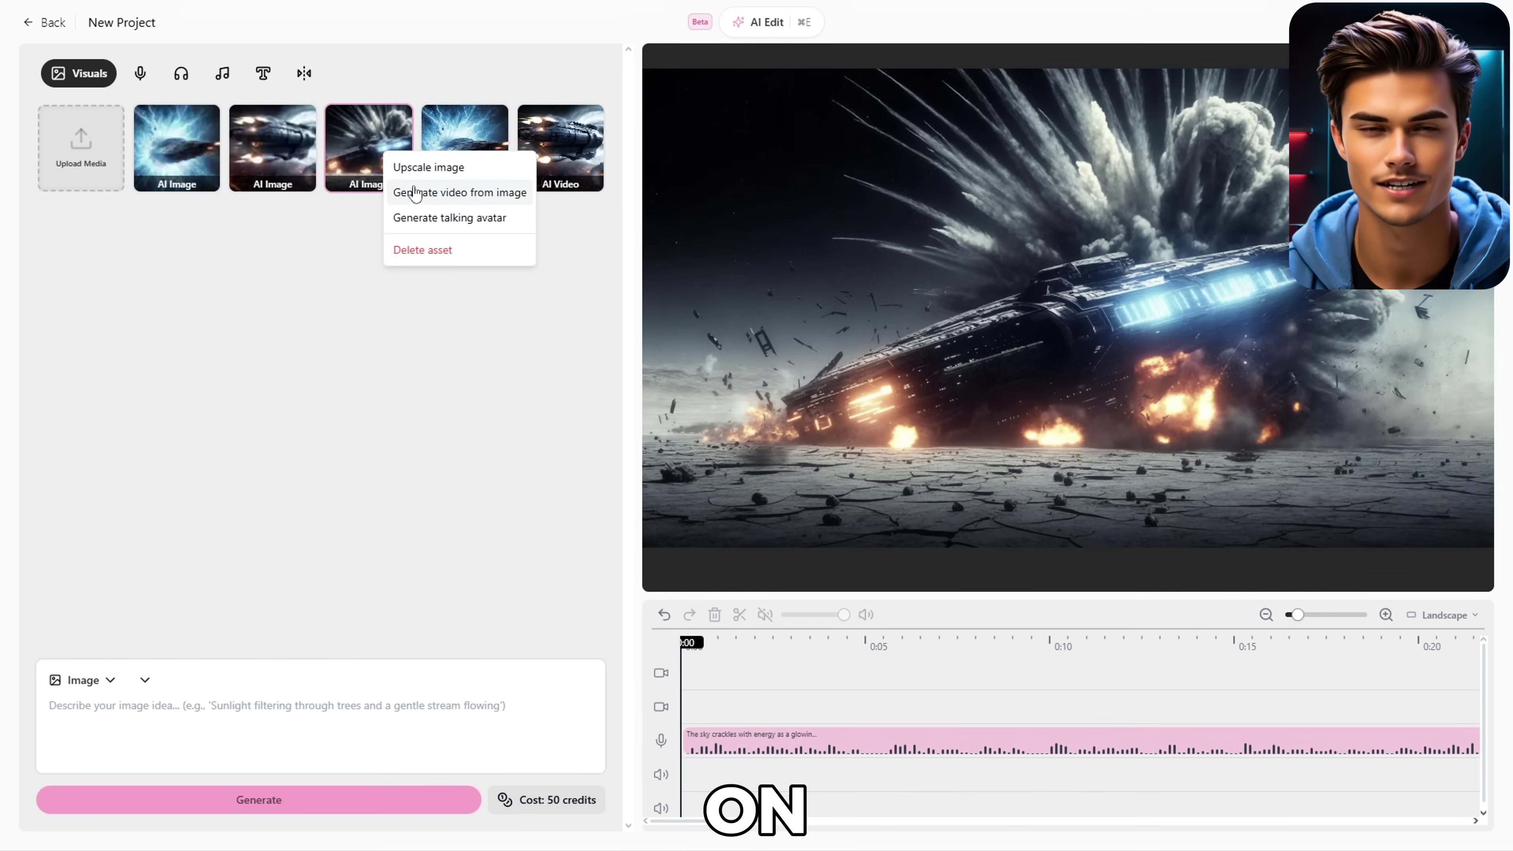
pyautogui.click(451, 194)
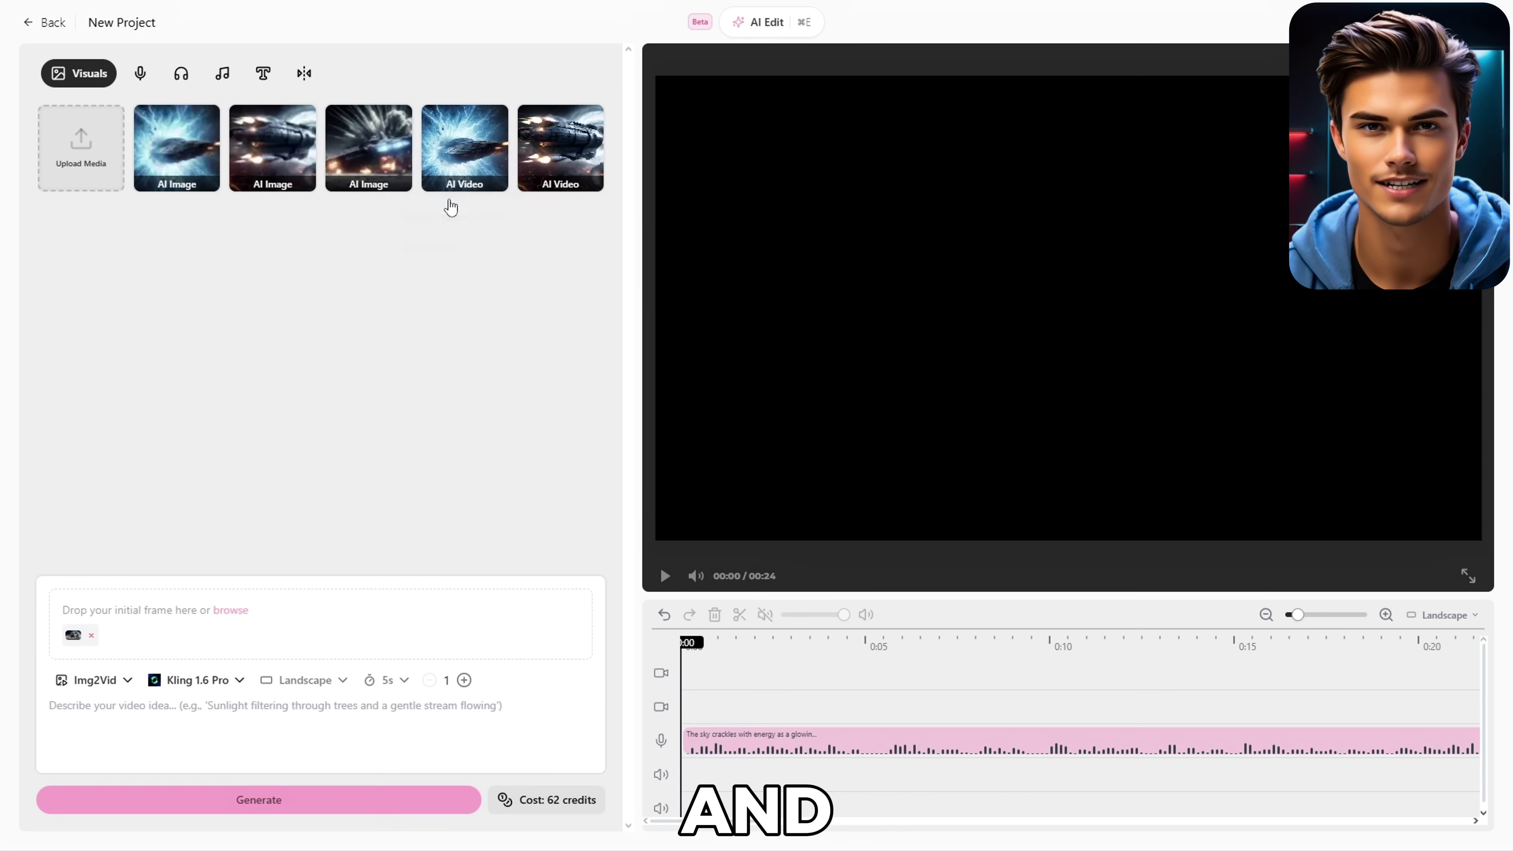
# Generate the landscape "Crash Impact" video from the copied prompt with the Vidu References to Video model and preview it.
pyautogui.click(240, 680)
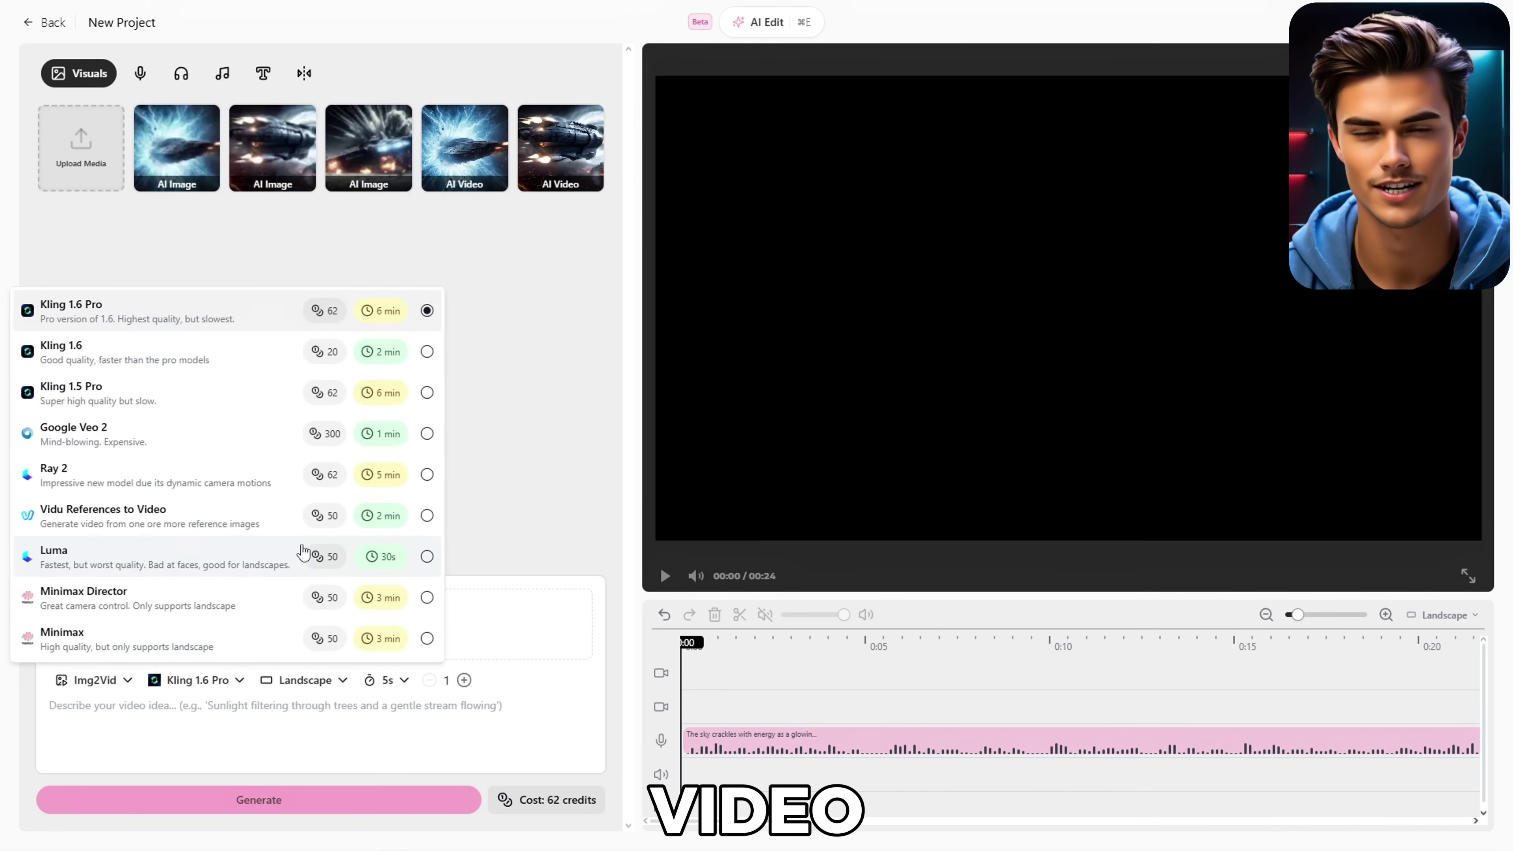
pyautogui.click(293, 523)
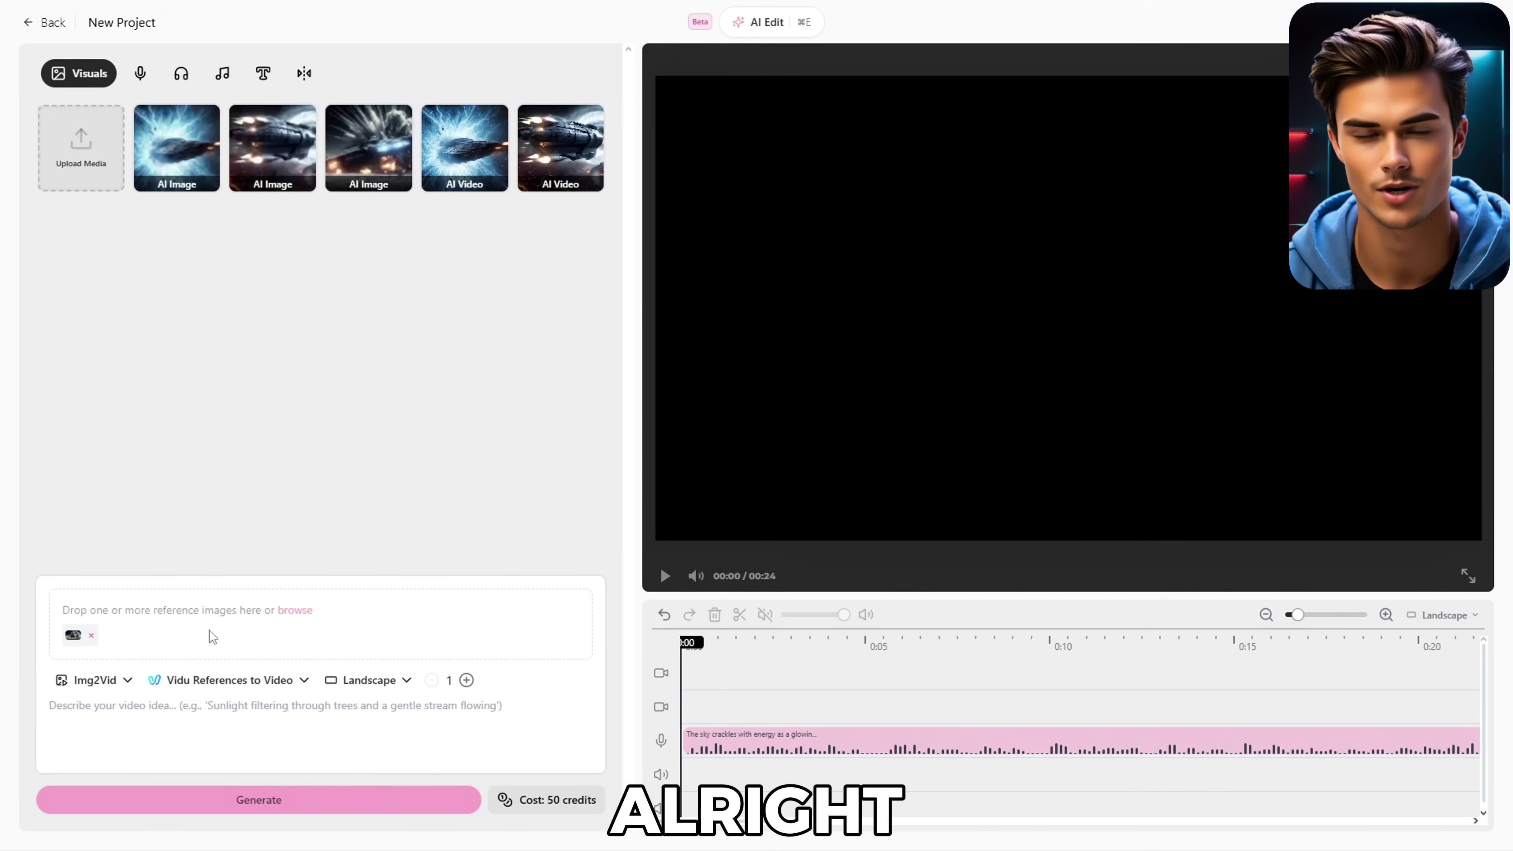
pyautogui.click(247, 715)
pyautogui.hotkey('ctrl', 'v')
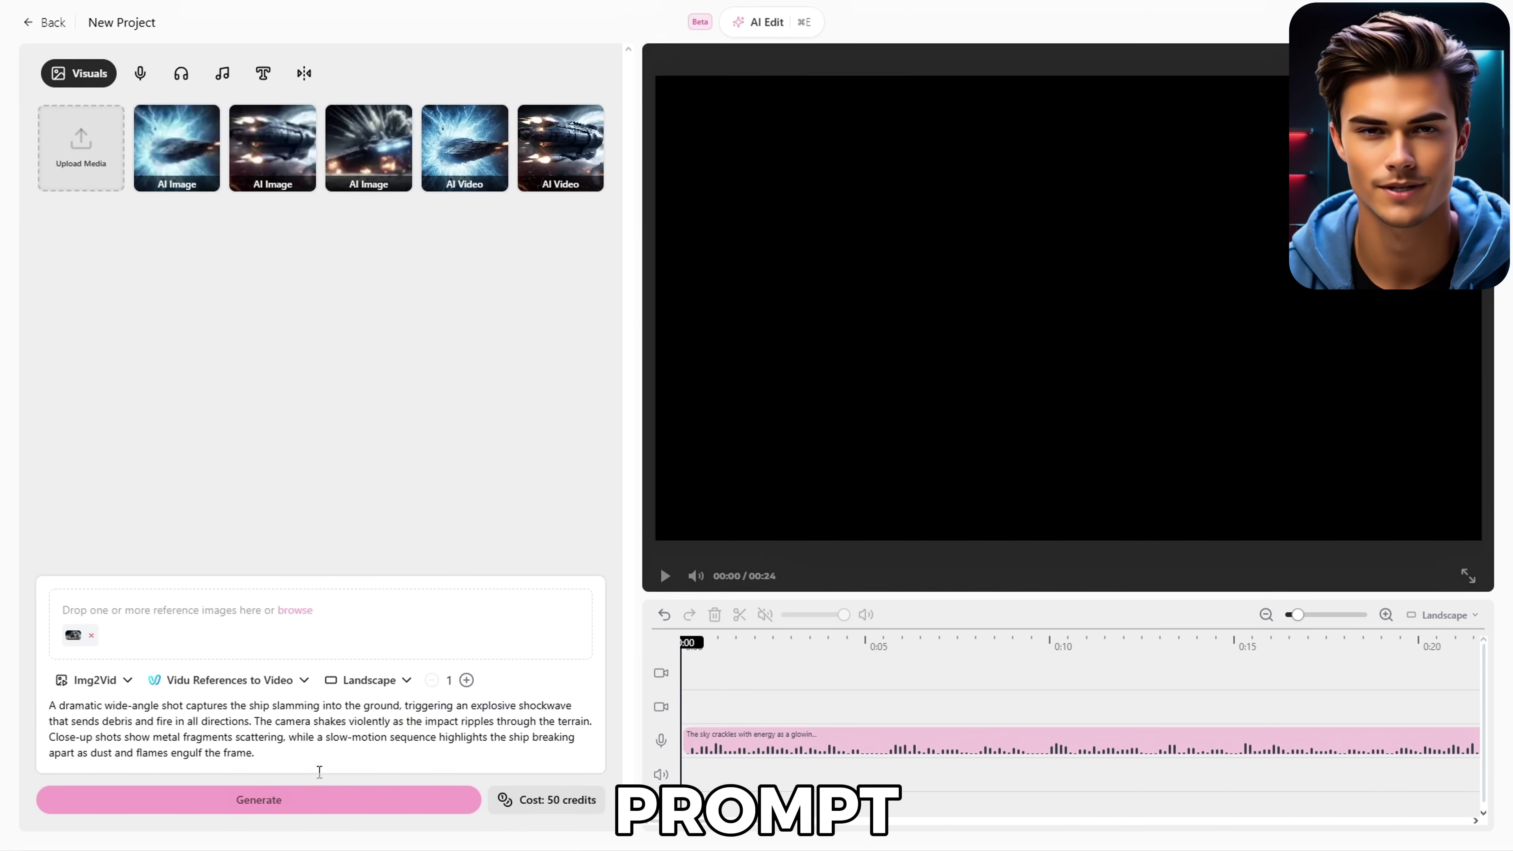
pyautogui.click(340, 802)
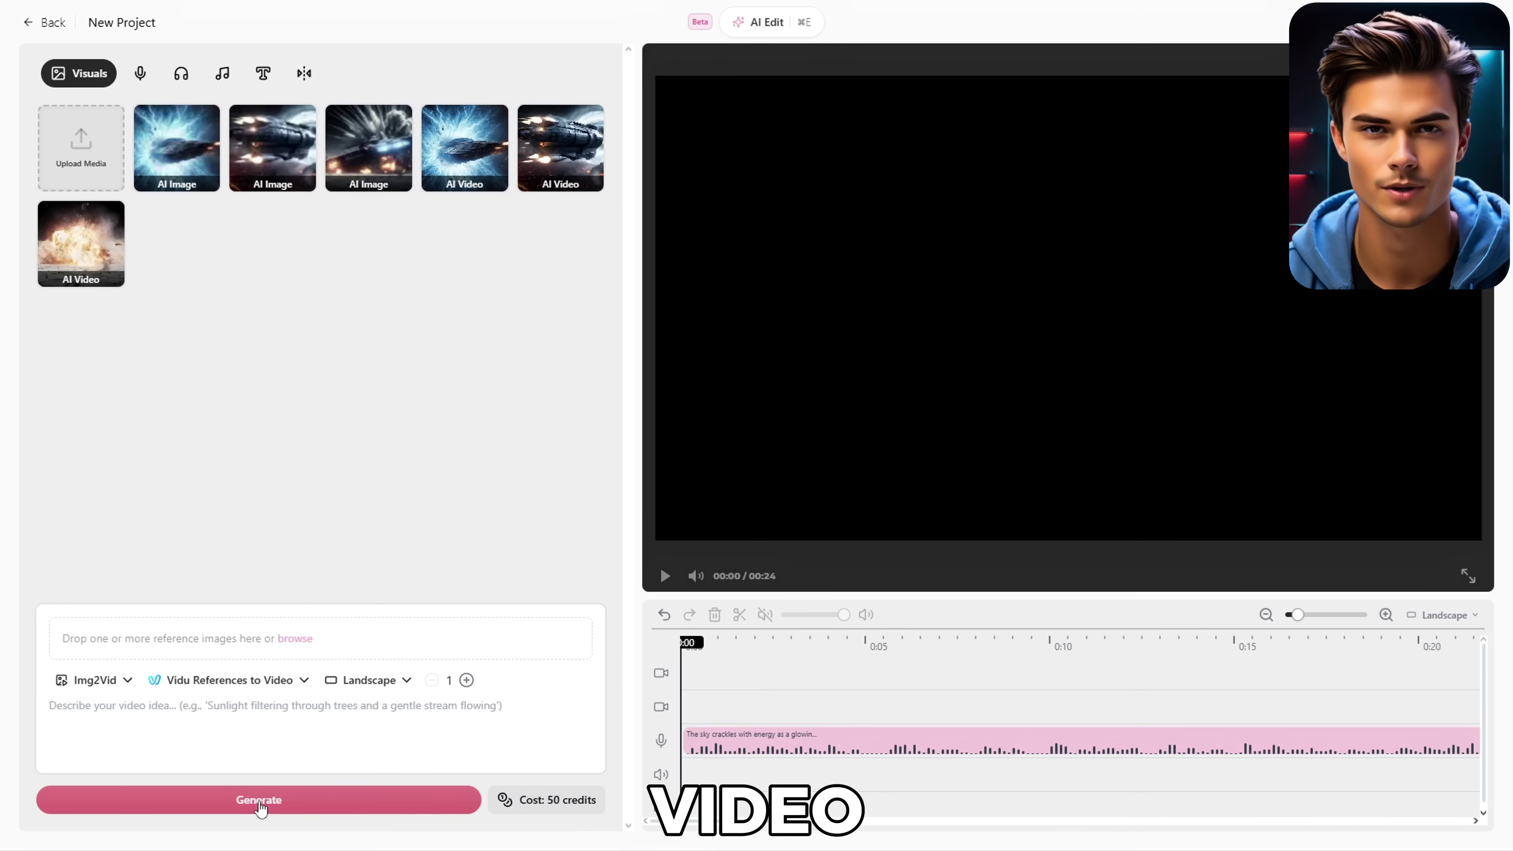
pyautogui.click(95, 241)
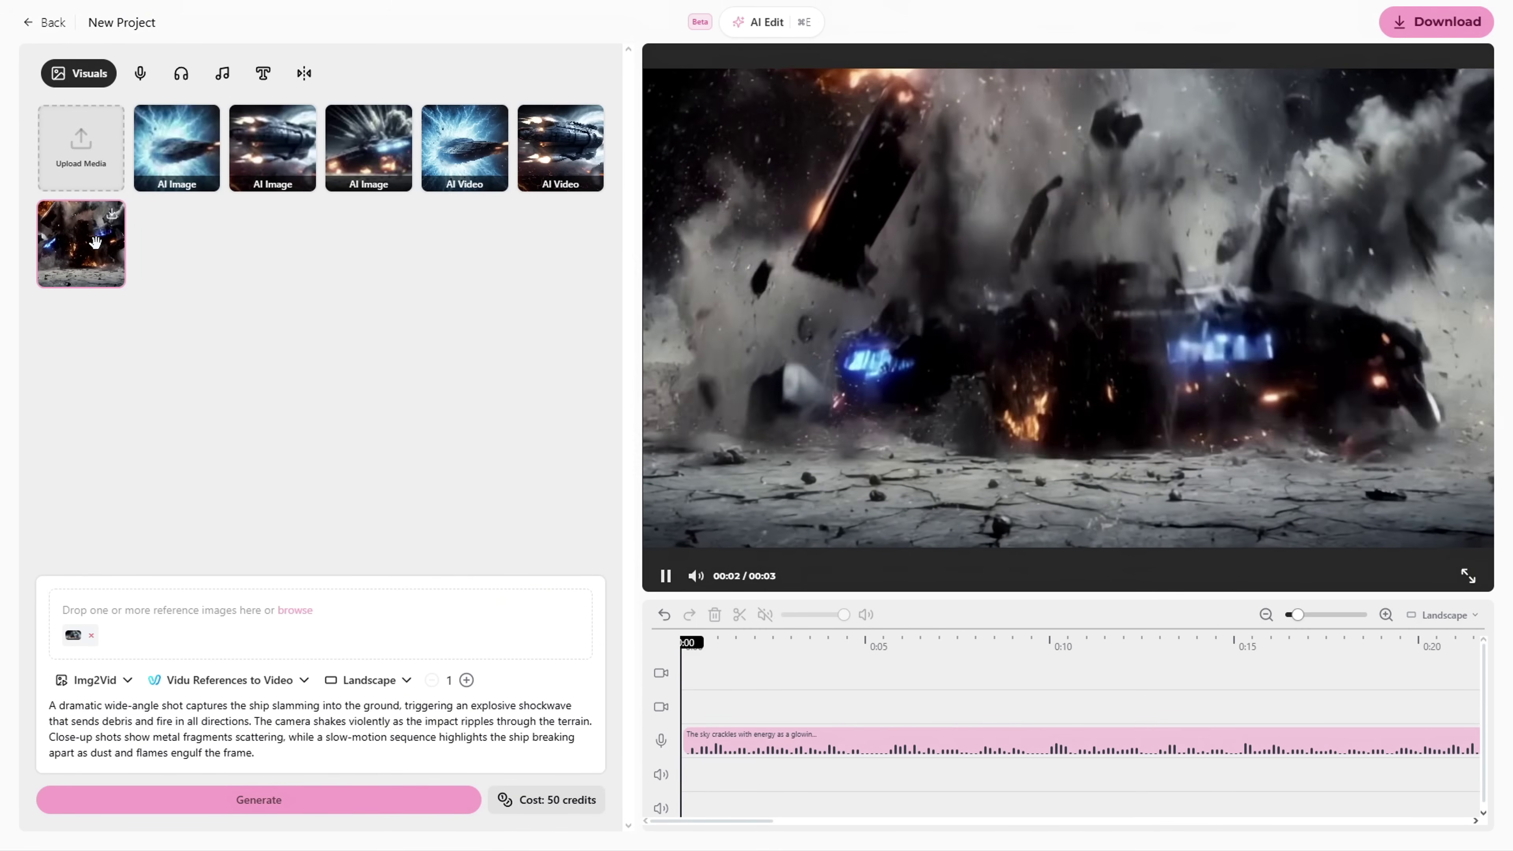
pyautogui.click(162, 271)
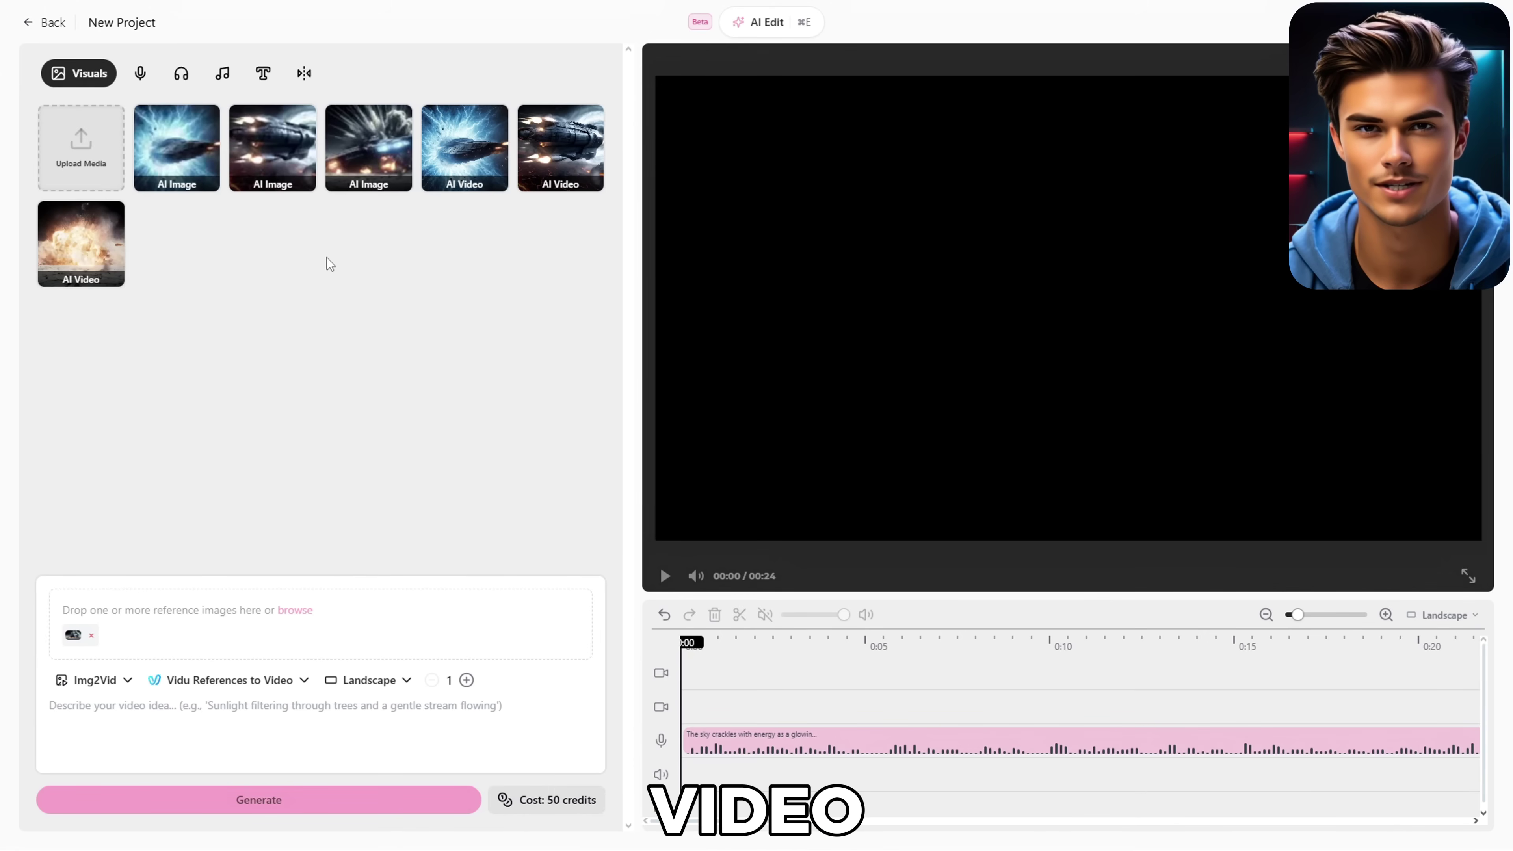
# Place the first AI video at the start of the timeline above the voiceover and move the playhead to the clip's end.
pyautogui.moveTo(467, 158); pyautogui.dragTo(734, 710)
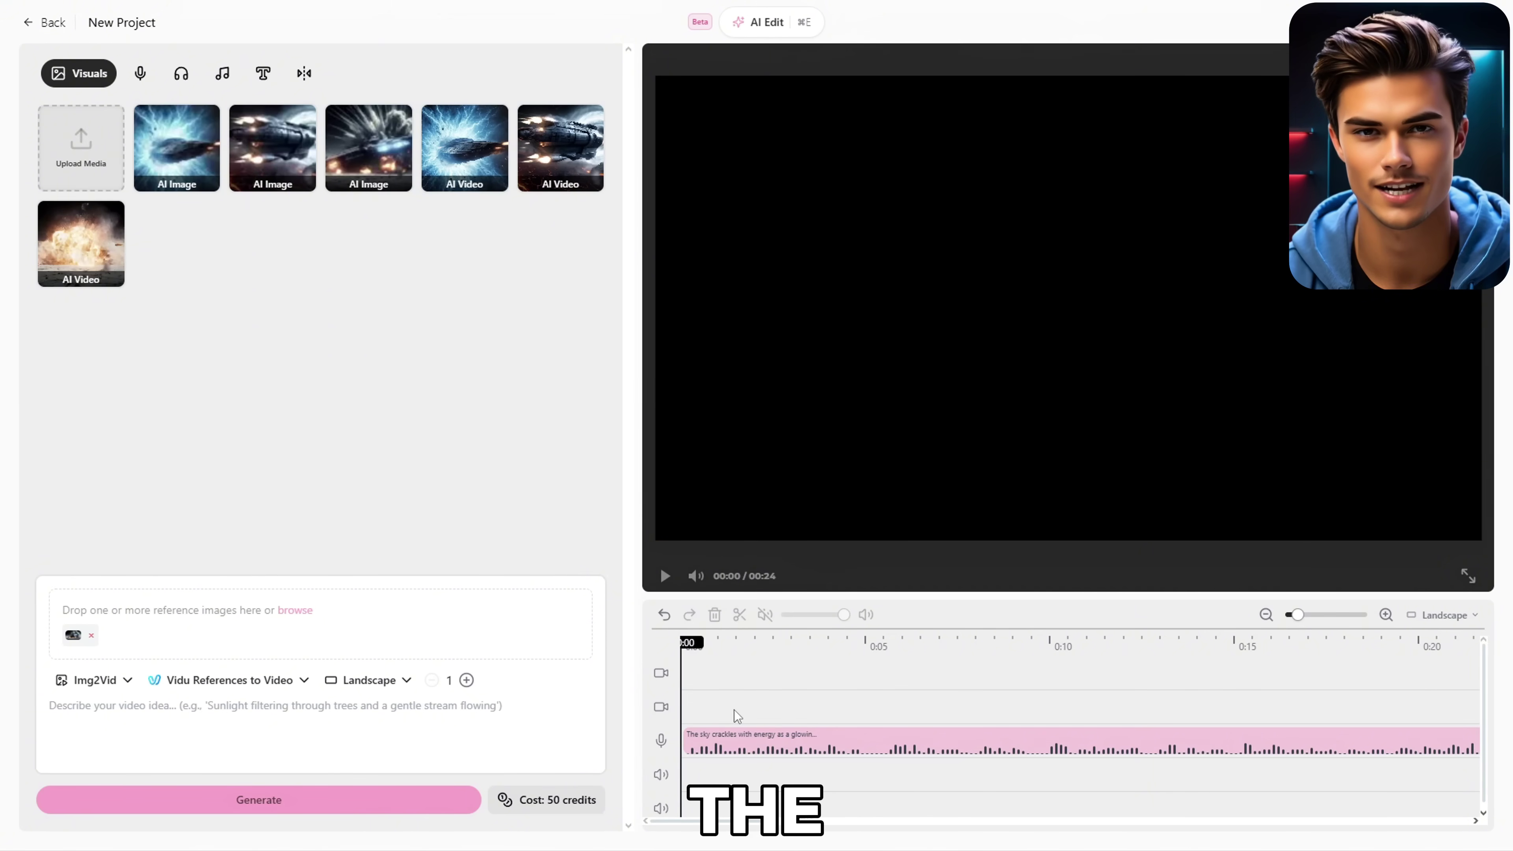
pyautogui.click(736, 709)
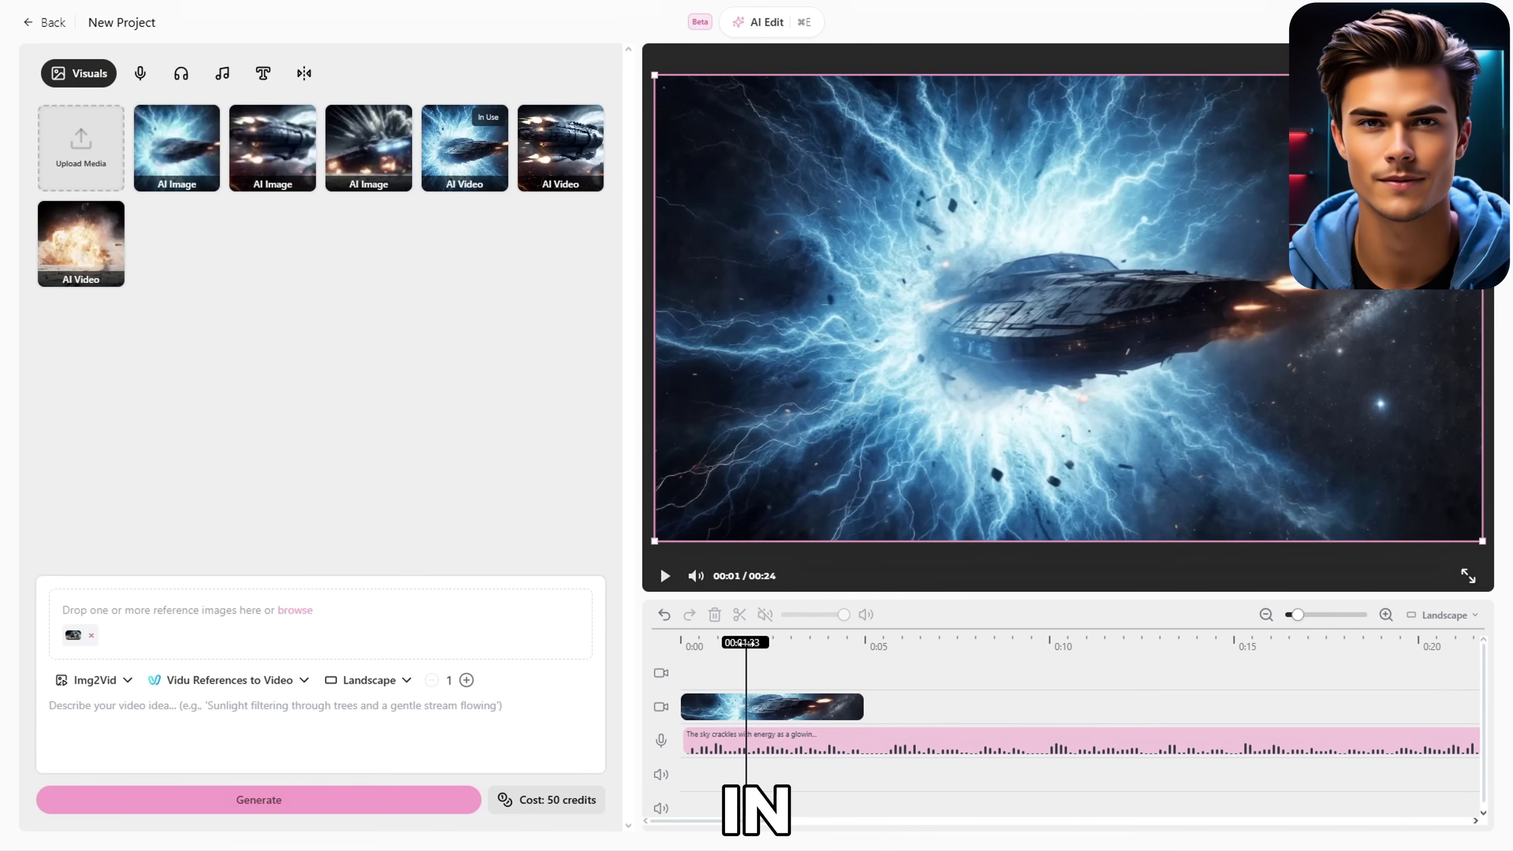
pyautogui.moveTo(741, 644); pyautogui.dragTo(873, 656)
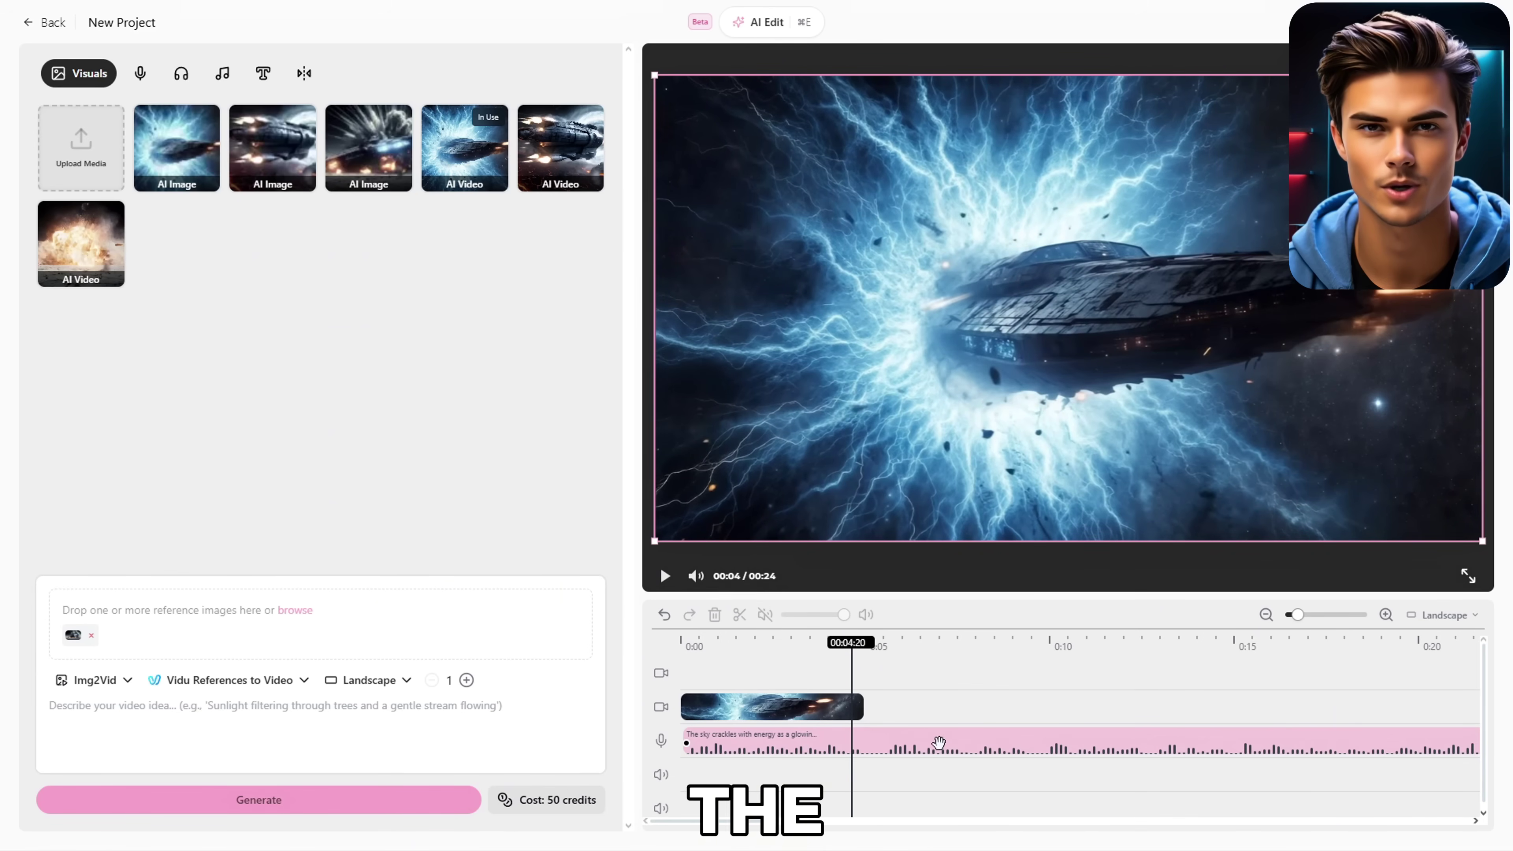
# Split the voiceover at the end of the first clip, at 00:08:29 and at about 12 seconds.
pyautogui.click(864, 742)
pyautogui.click(739, 614)
pyautogui.click(1012, 685)
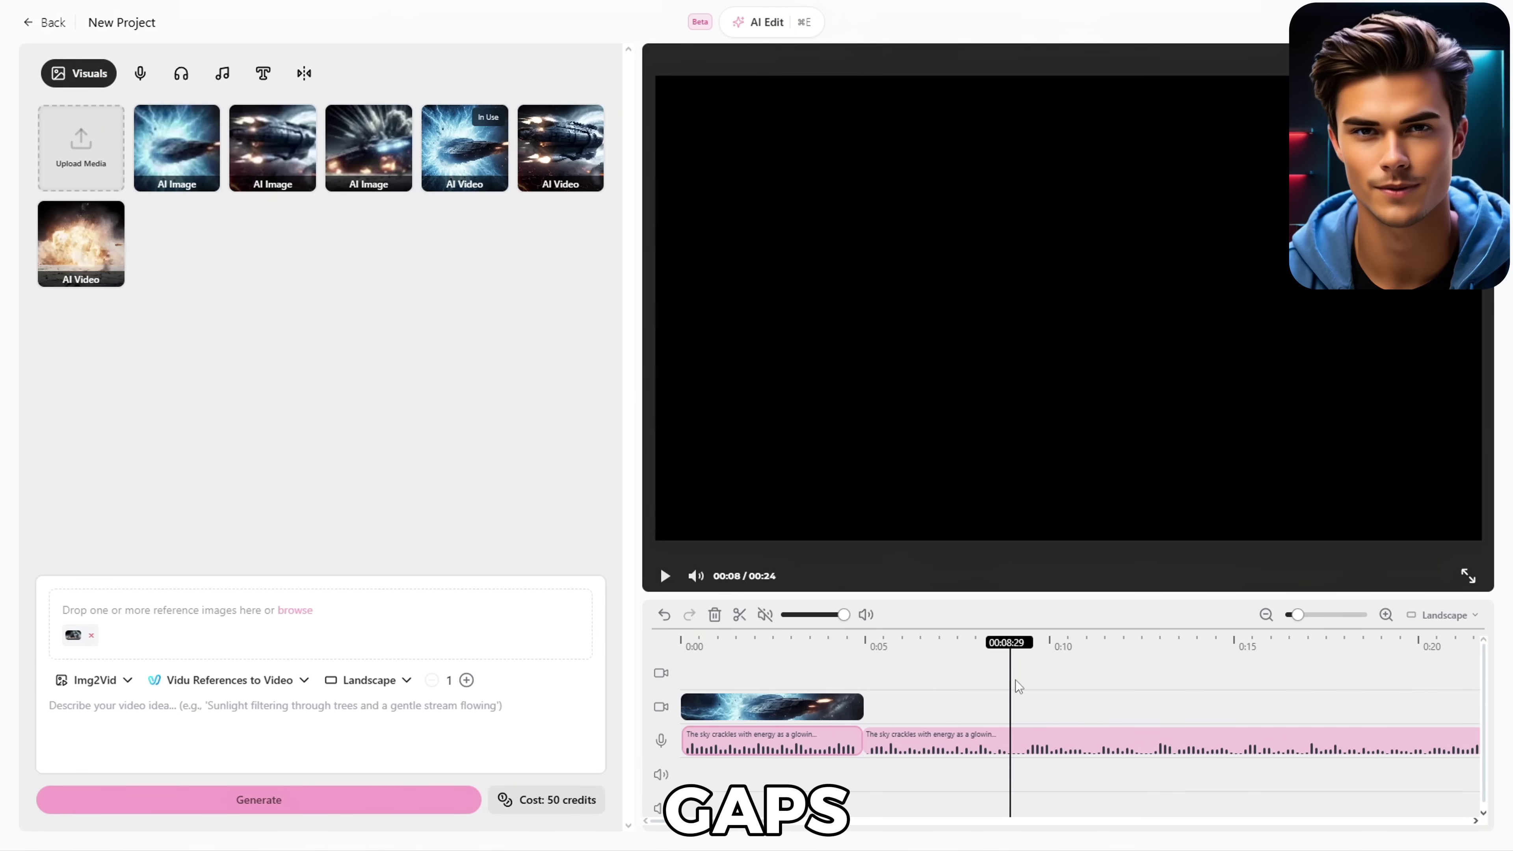
pyautogui.click(739, 614)
pyautogui.click(1131, 644)
pyautogui.click(739, 614)
# Split the voiceover again at 00:05:08 and delete the short piece just after the first clip.
pyautogui.click(874, 644)
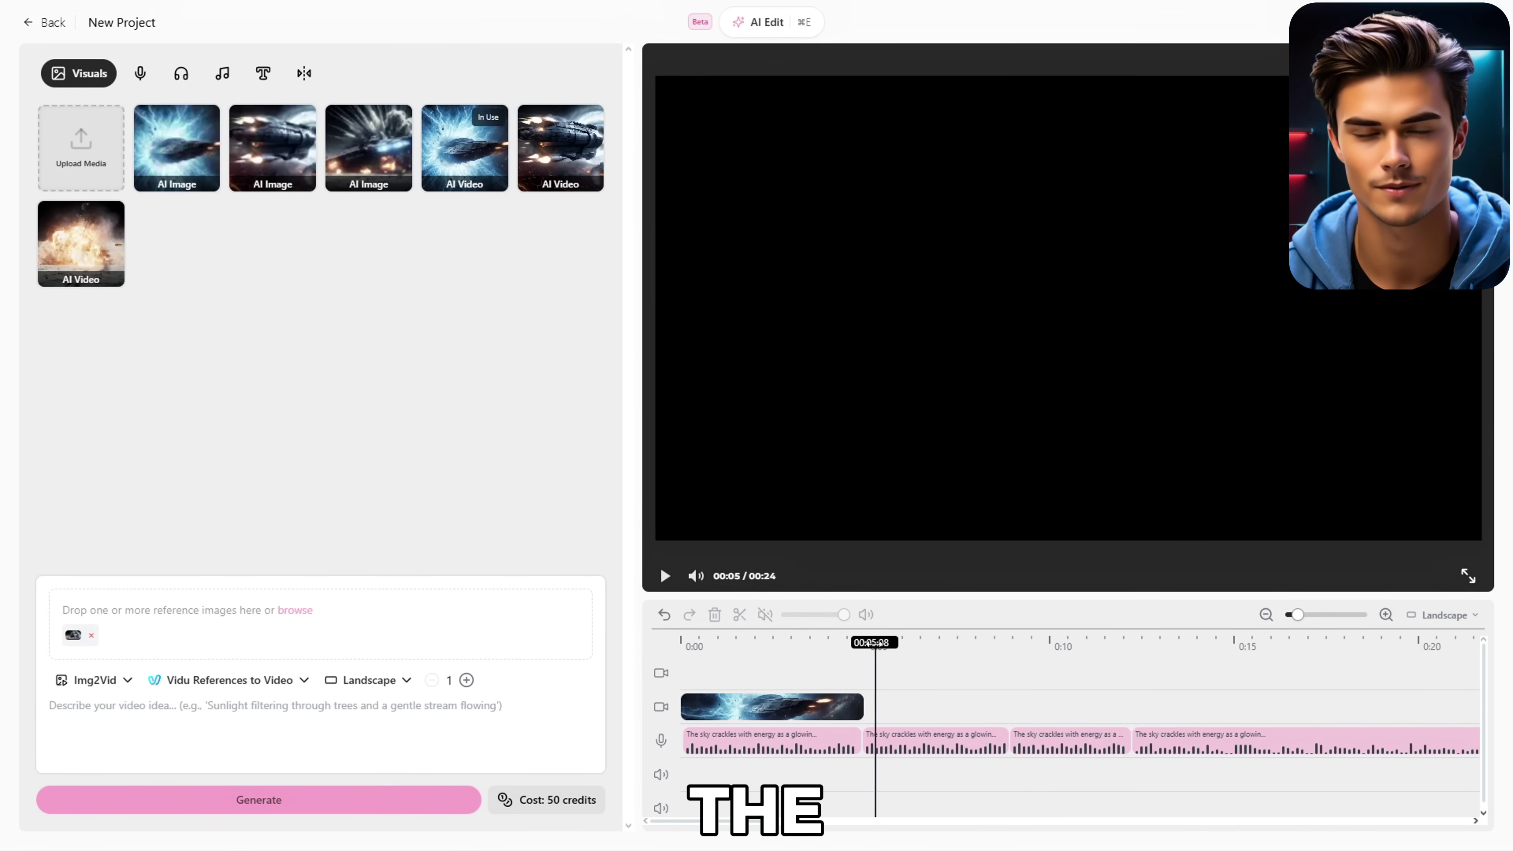
pyautogui.click(739, 614)
pyautogui.click(870, 742)
pyautogui.click(714, 614)
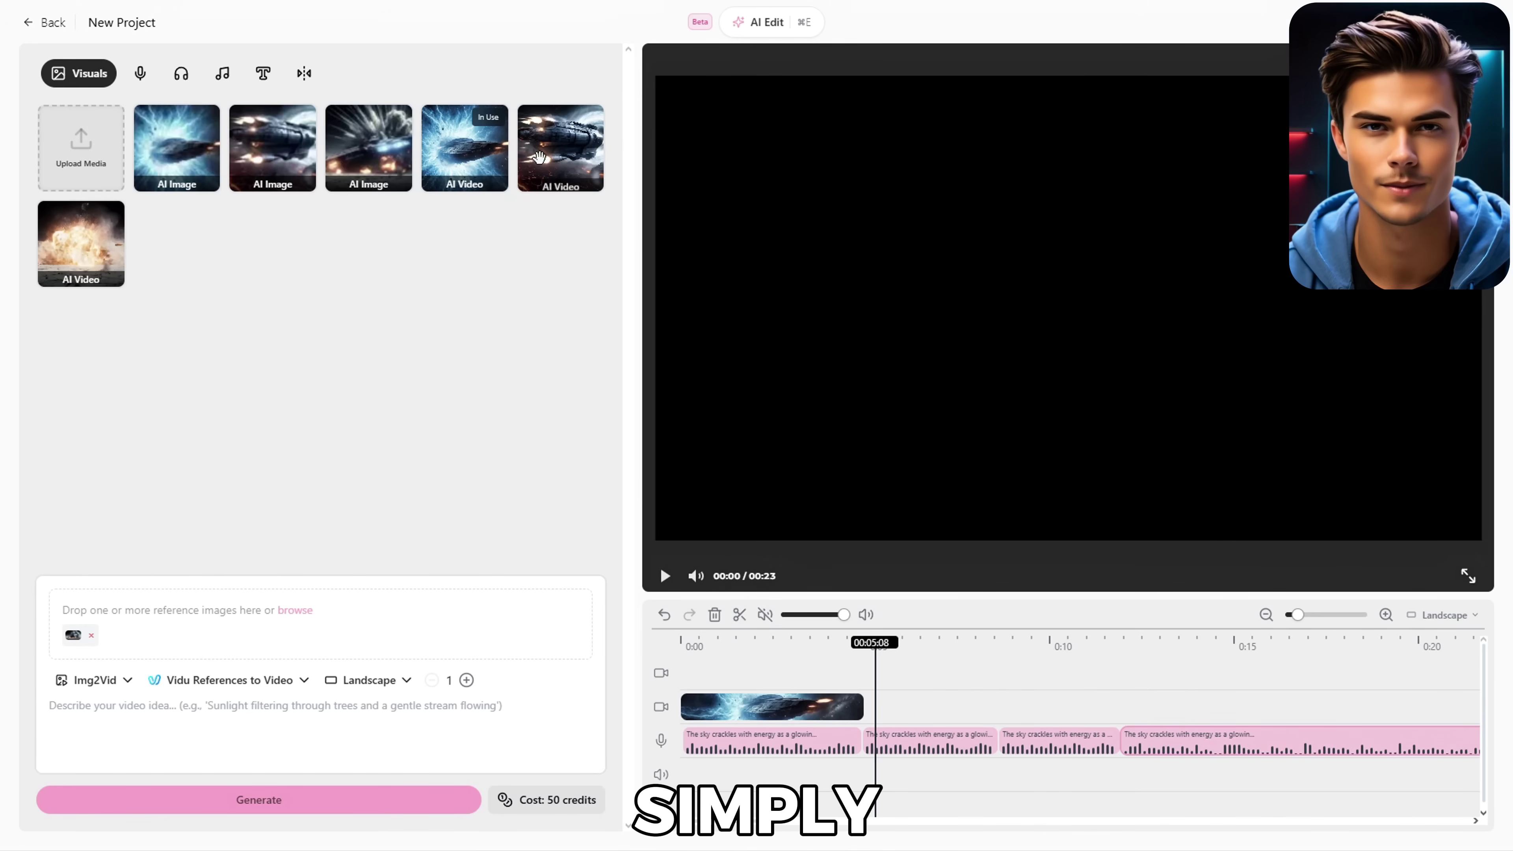
# Place the second and third AI videos after the first clip on the timeline and play back the sequence.
pyautogui.moveTo(539, 156); pyautogui.dragTo(892, 706)
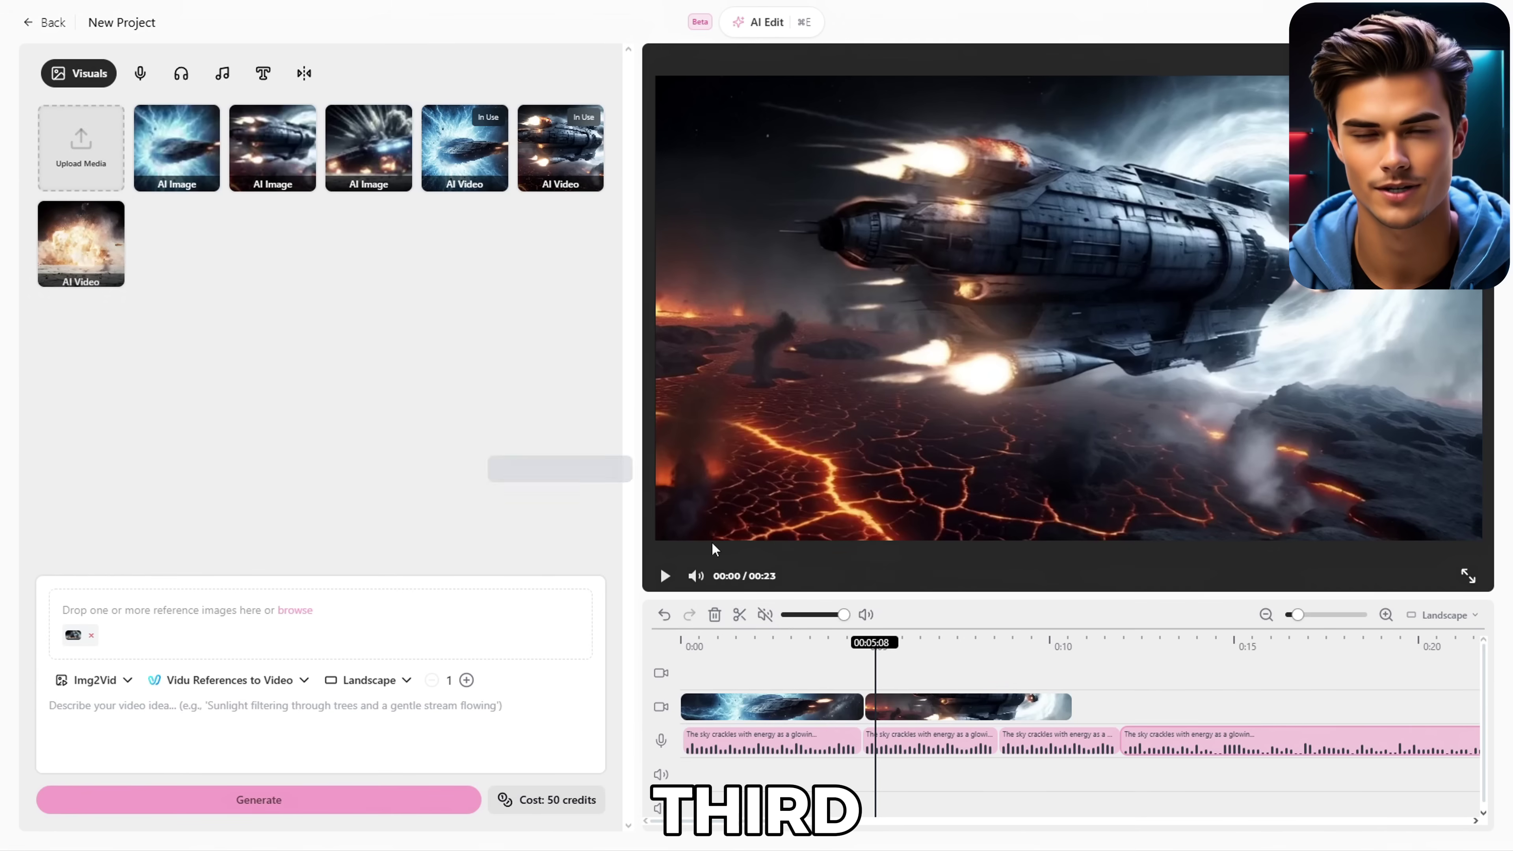
pyautogui.moveTo(715, 549); pyautogui.dragTo(1127, 707)
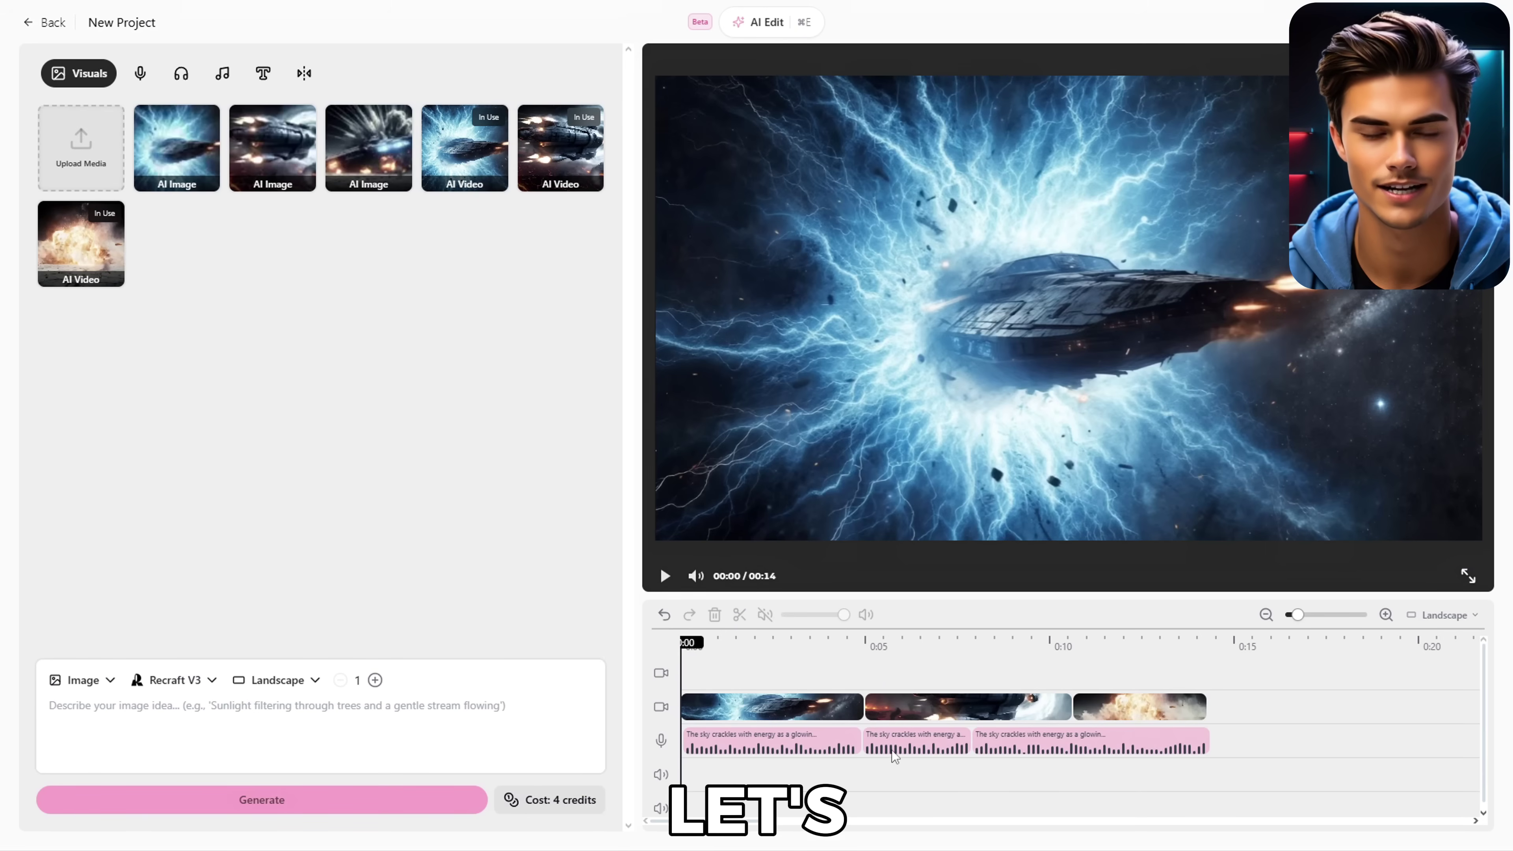
pyautogui.click(665, 576)
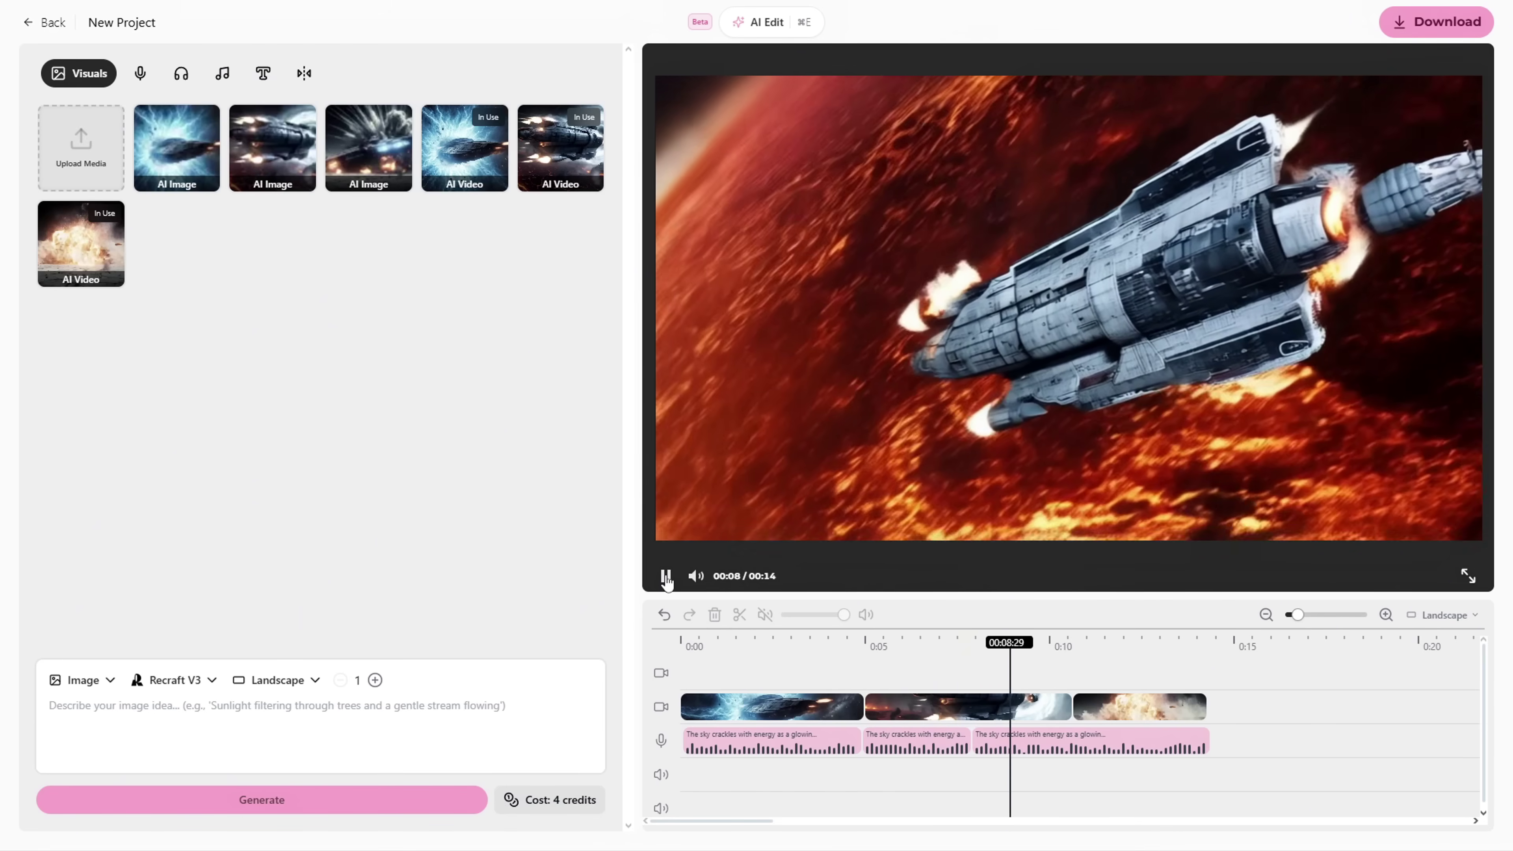
pyautogui.click(665, 577)
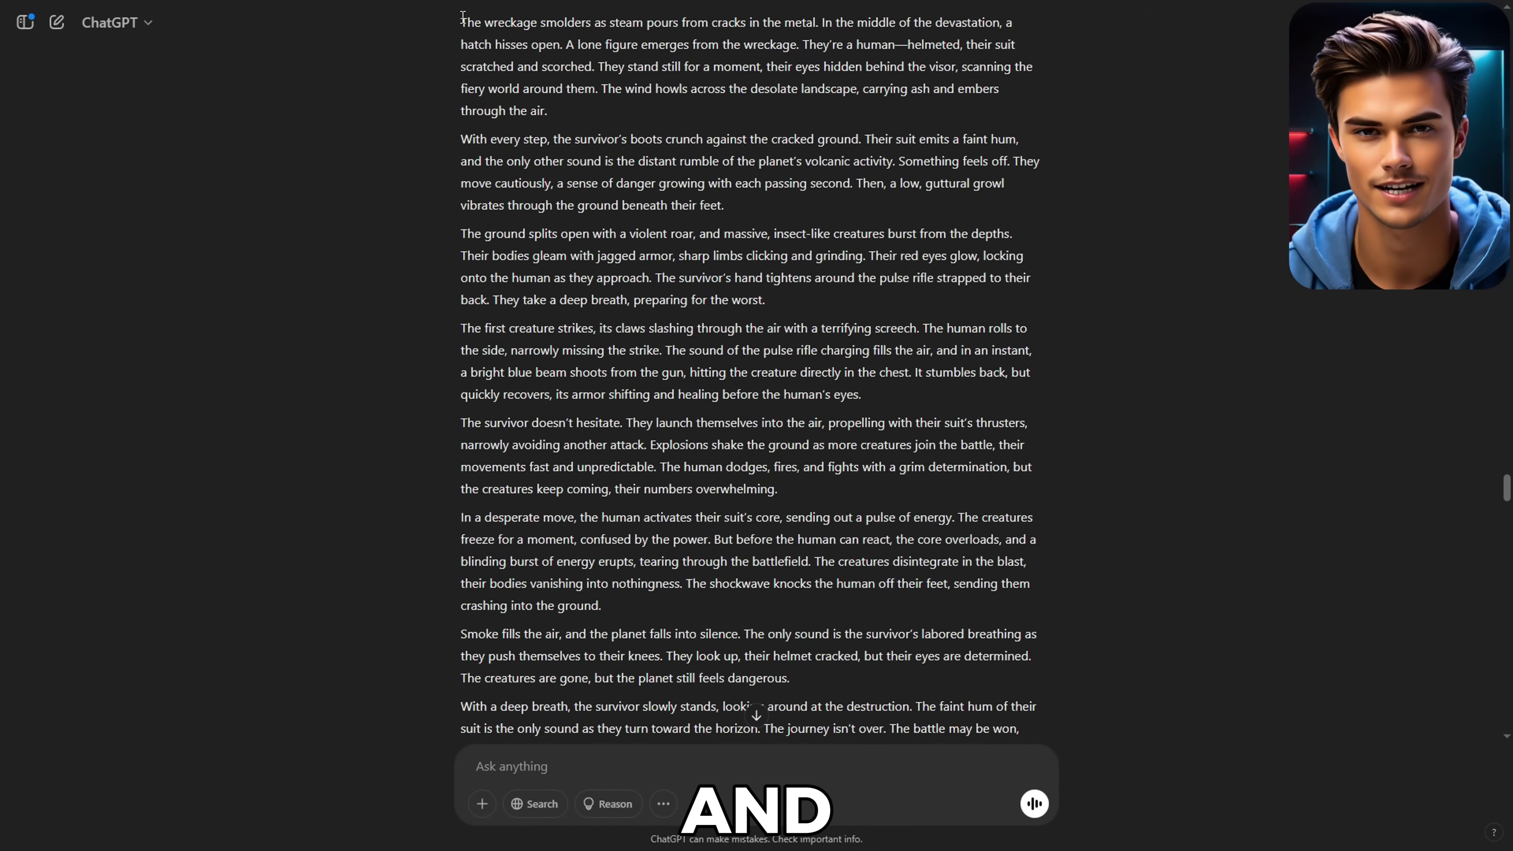
# Copy the story paragraph beginning "The wreckage smolders" from ChatGPT and open the voiceover generator in the video editor.
pyautogui.moveTo(474, 24); pyautogui.dragTo(554, 106)
pyautogui.press('super+c')
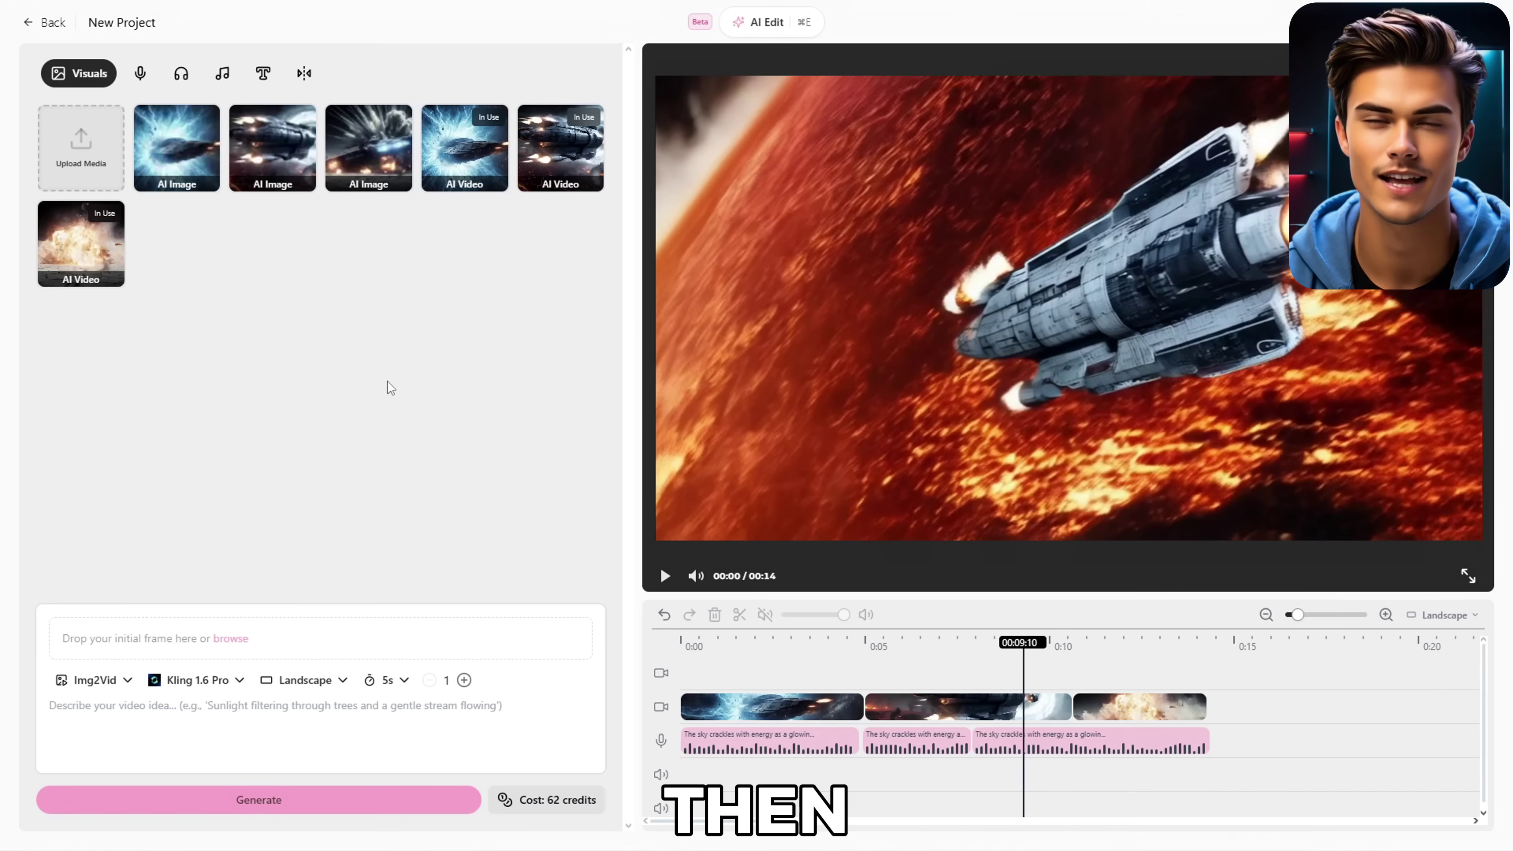
pyautogui.click(140, 73)
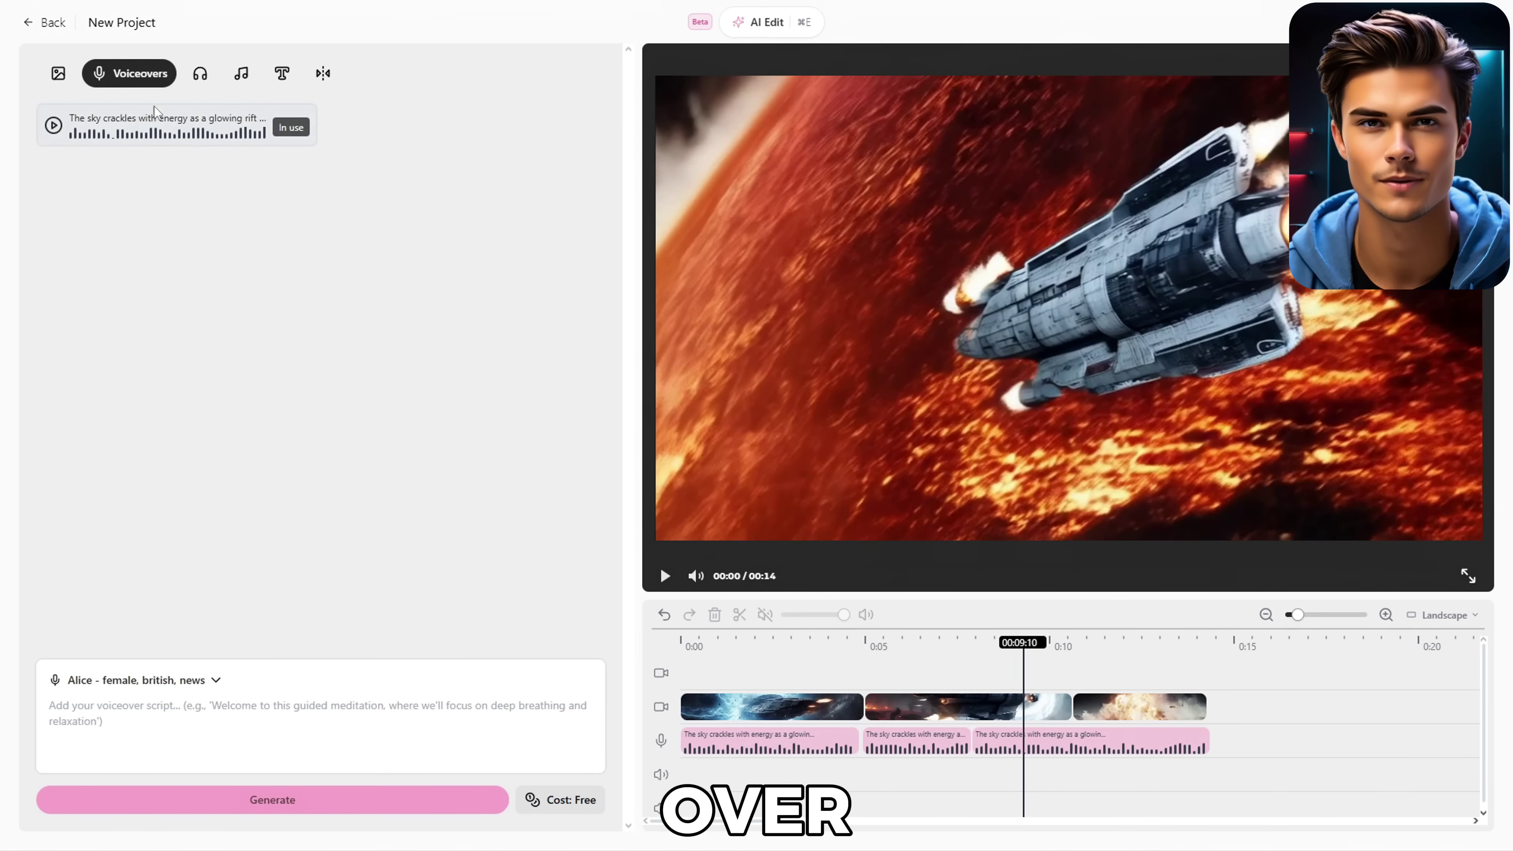
# Generate a voiceover from the copied paragraph using the voice "Callum - male, american, characters".
pyautogui.click(192, 687)
pyautogui.scroll(-2, 193, 620)
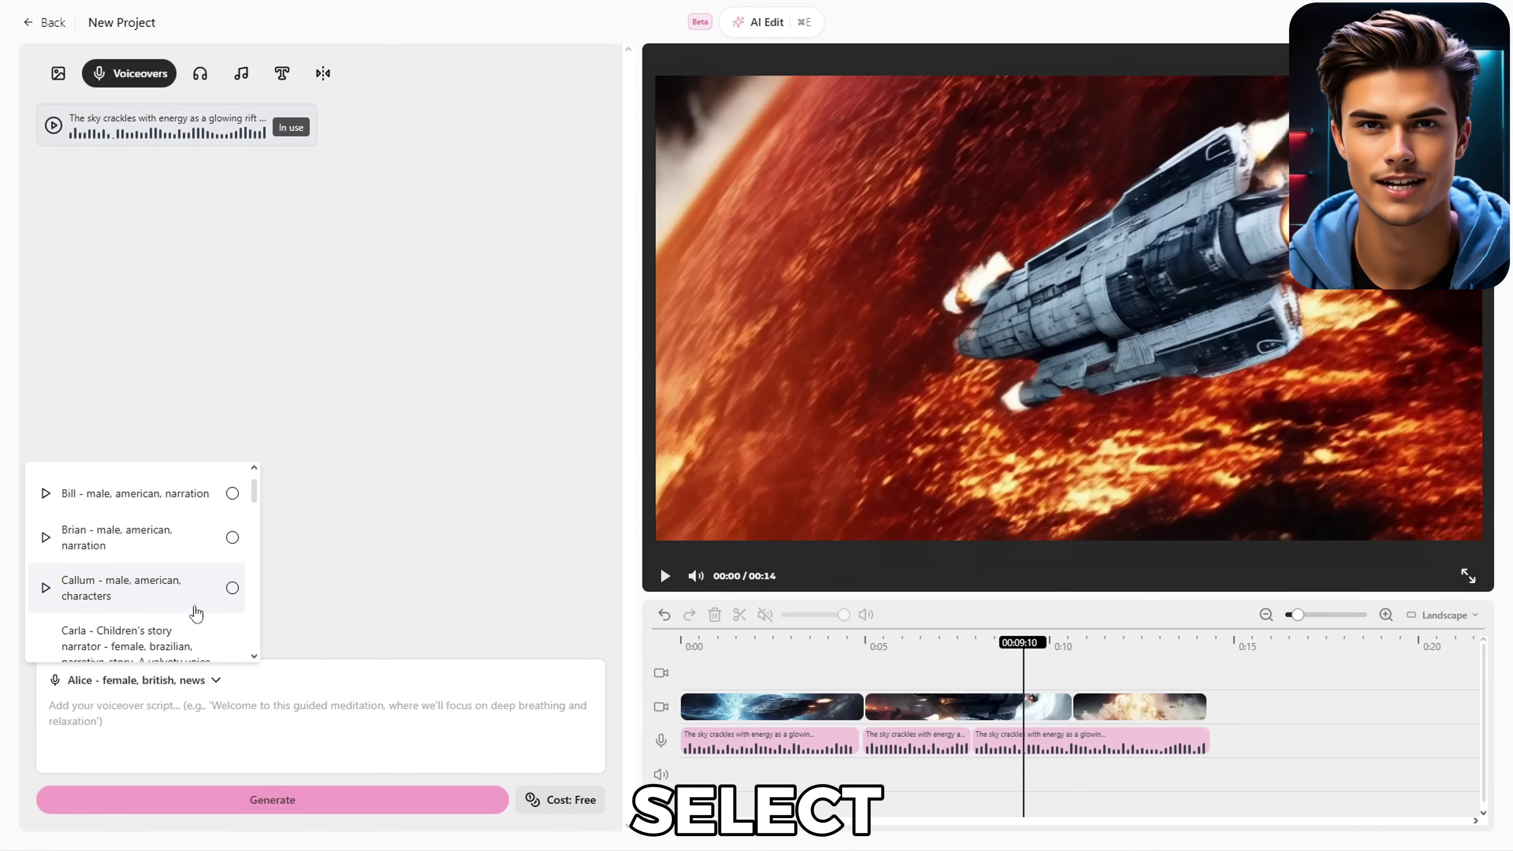
pyautogui.click(233, 589)
pyautogui.click(209, 720)
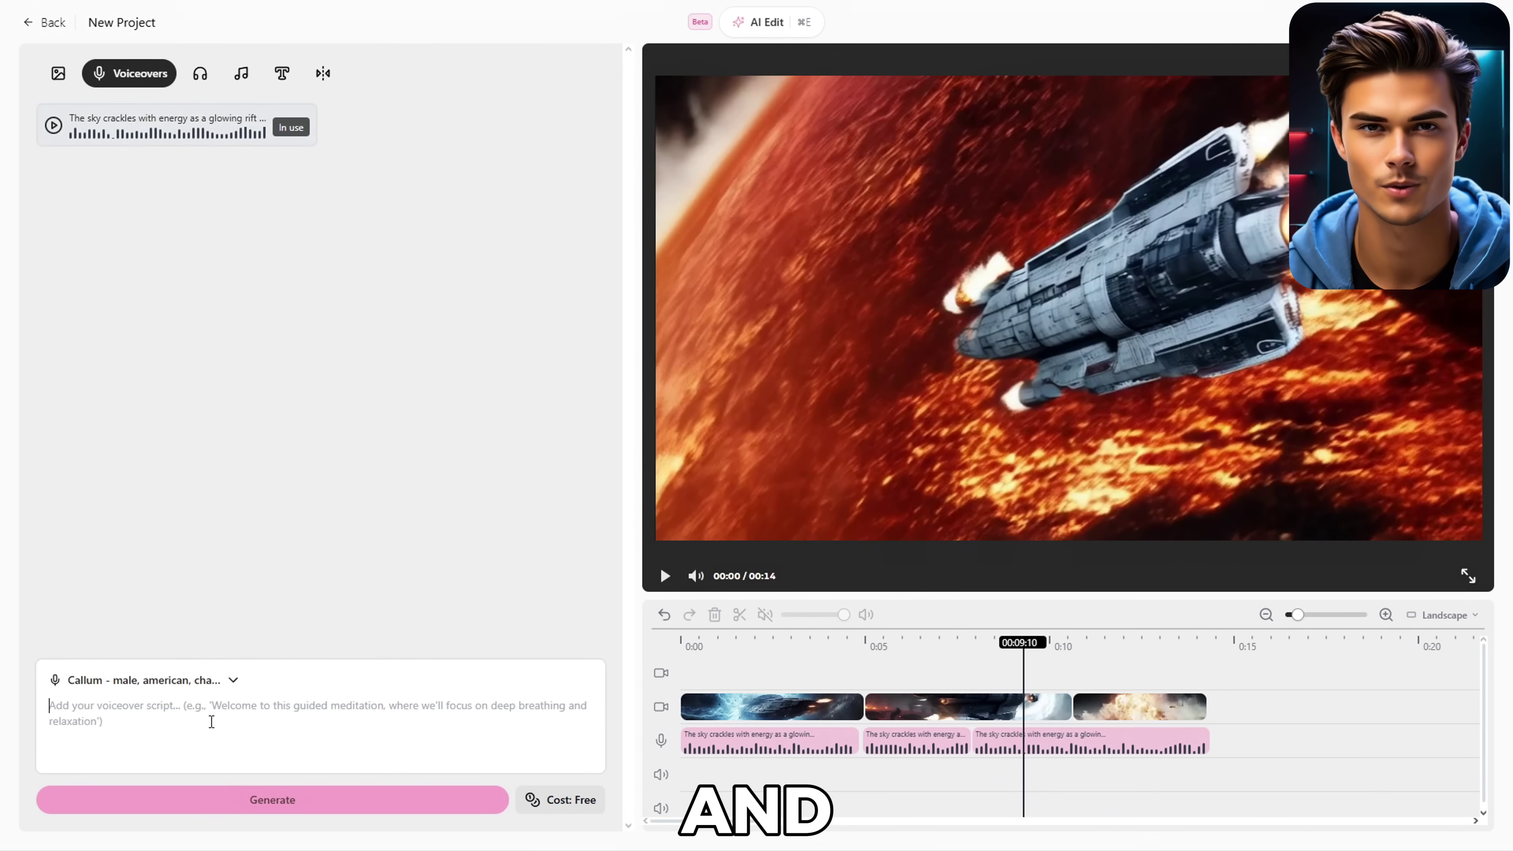
pyautogui.press('super+v')
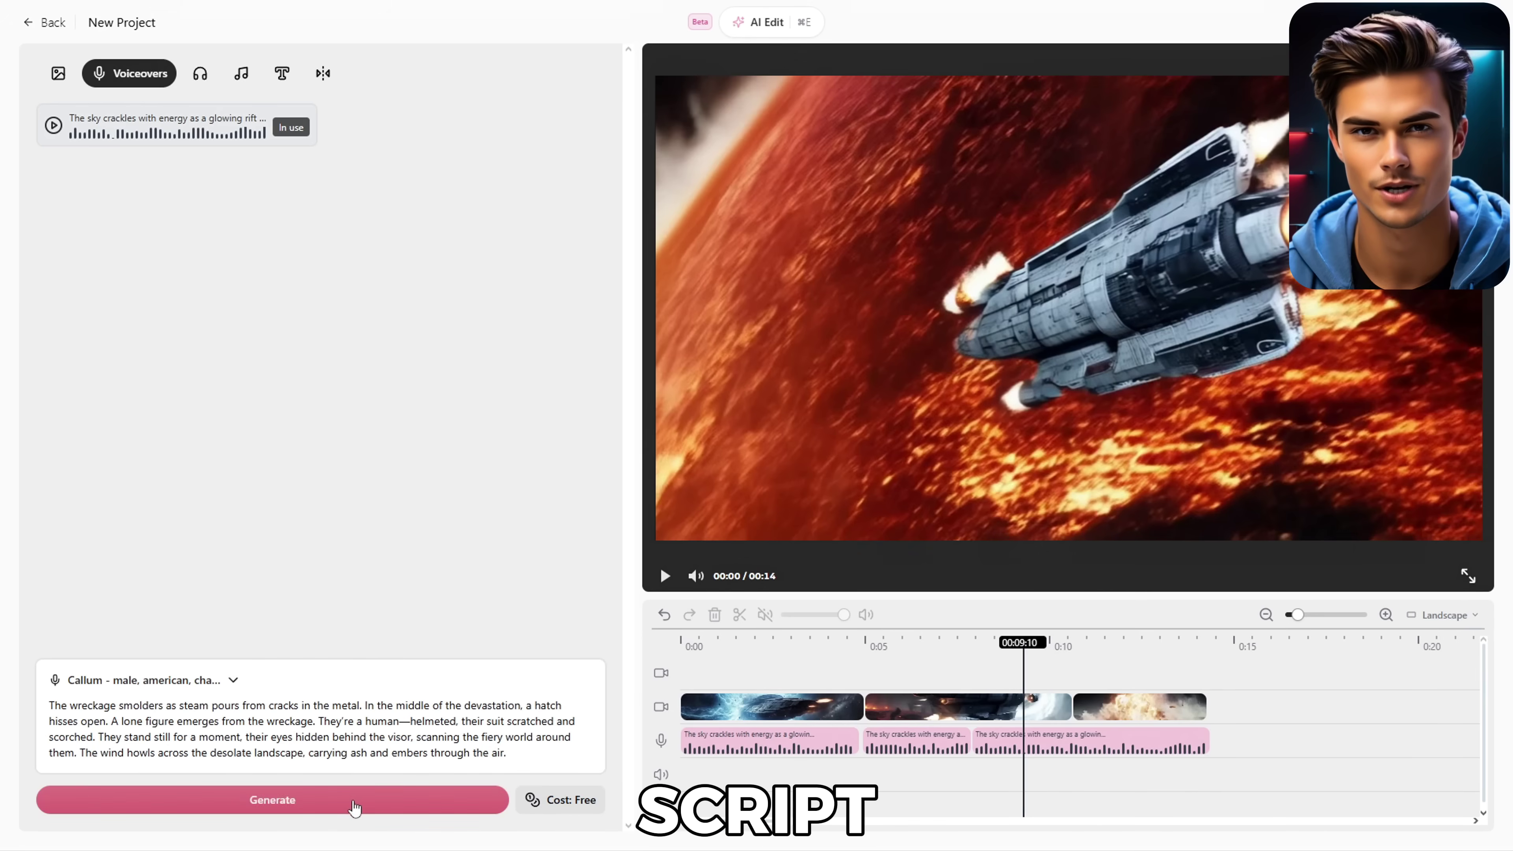
pyautogui.click(408, 802)
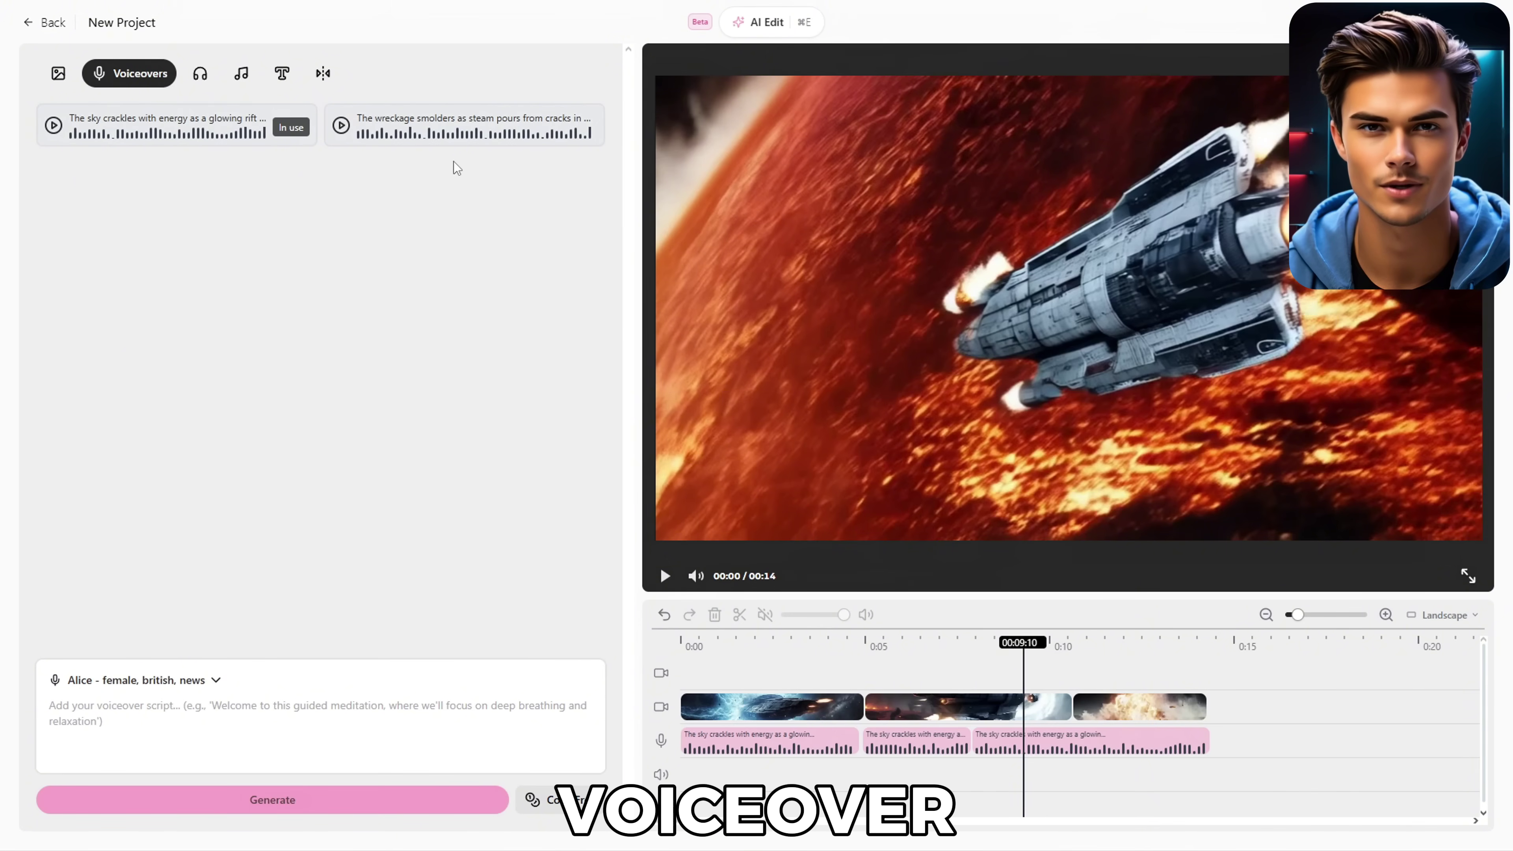
# Place the "The wreckage smolders" voiceover on the timeline directly after the first voiceover.
pyautogui.hscroll(5, 727, 701)
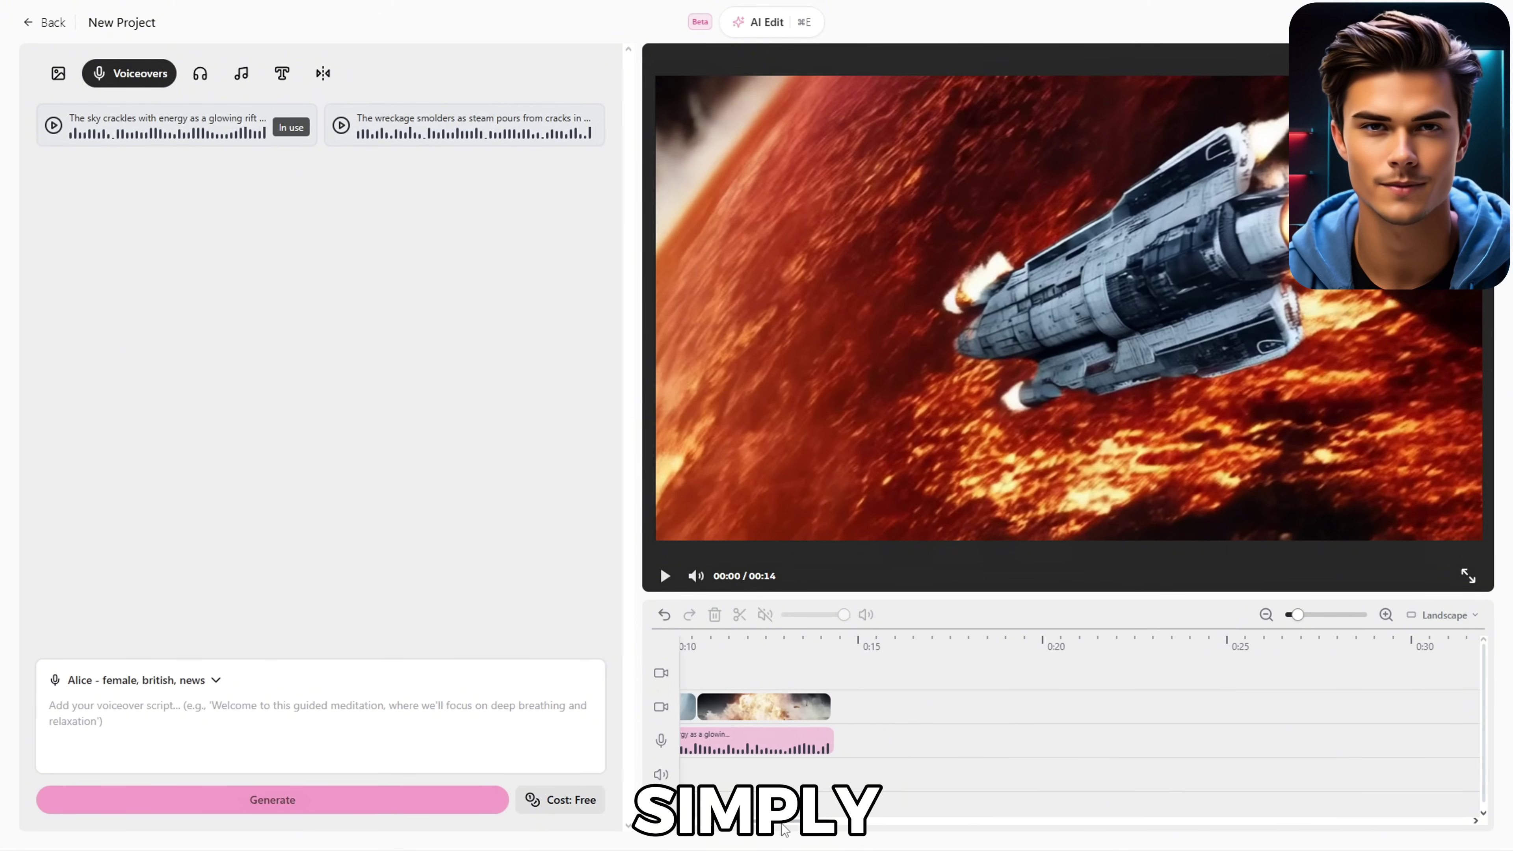
pyautogui.moveTo(461, 134); pyautogui.dragTo(919, 738)
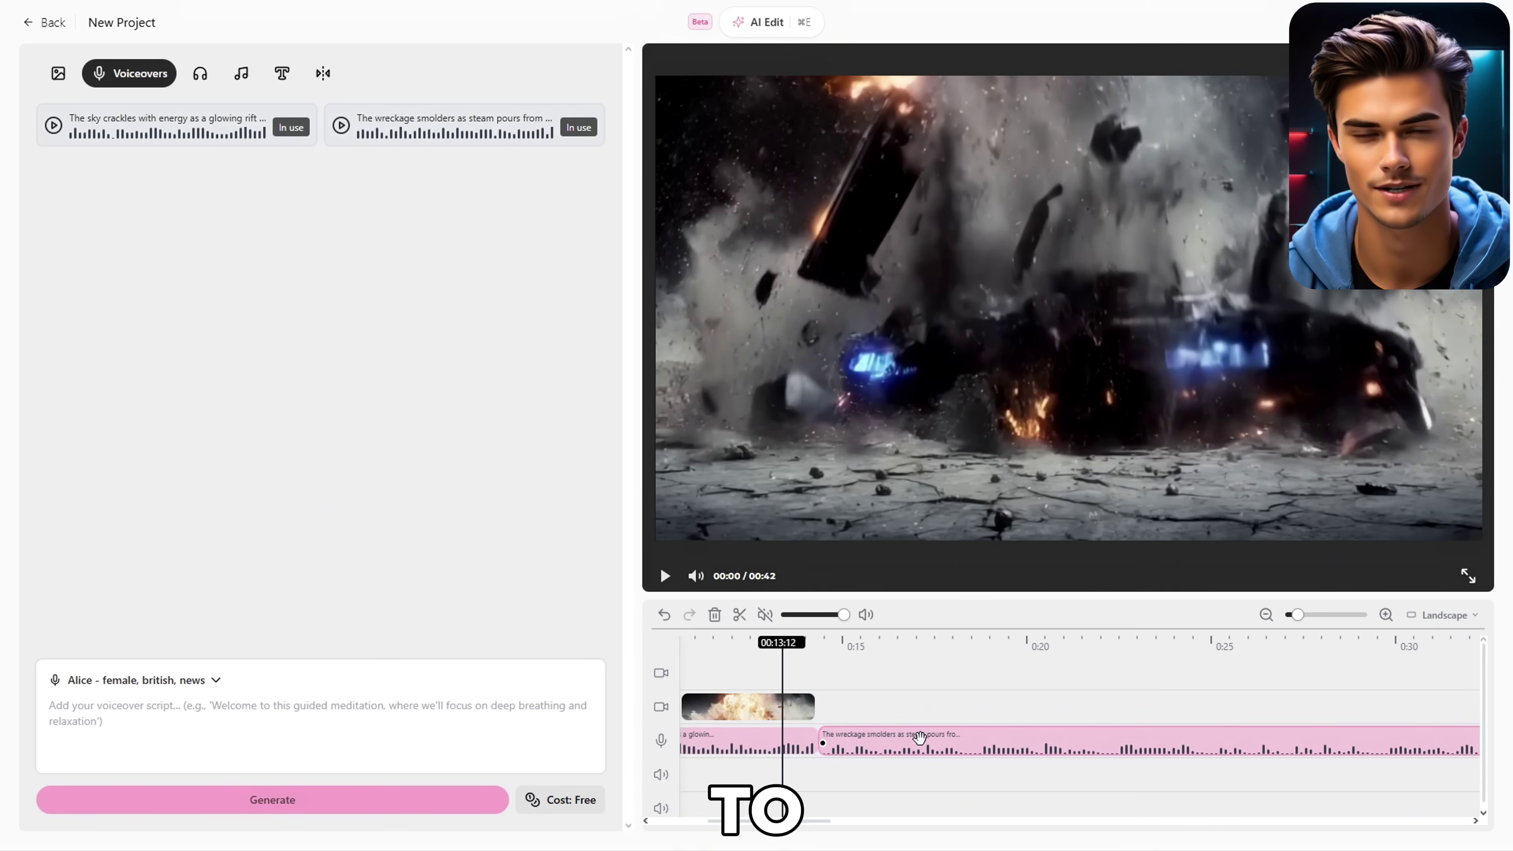
pyautogui.hscroll(2, 784, 737)
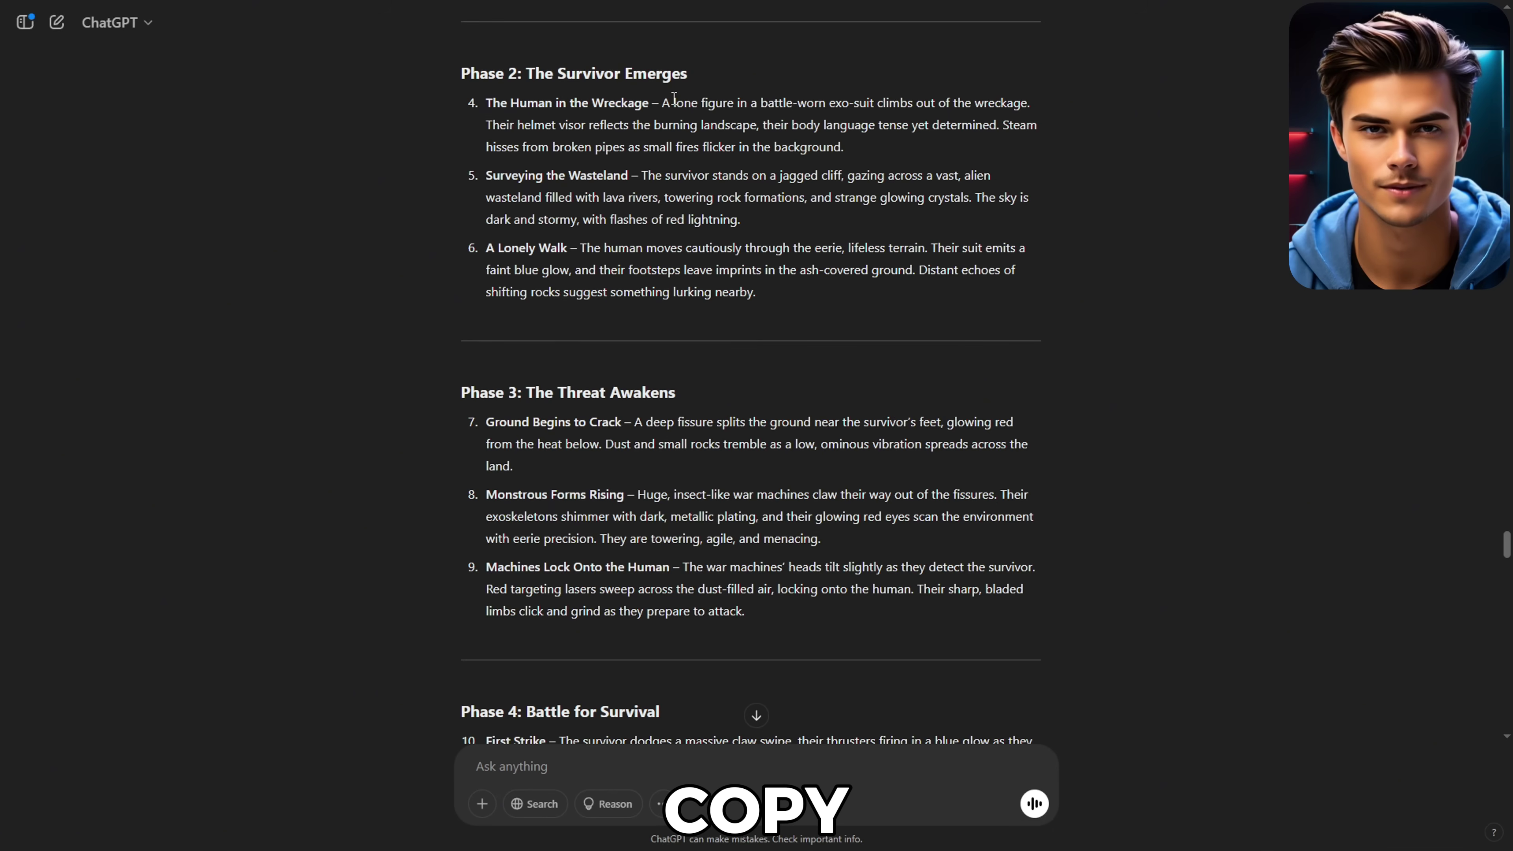
# Copy the "The Human in the Wreckage" image prompt from ChatGPT and return to visual generation in the video editor.
pyautogui.moveTo(663, 102); pyautogui.dragTo(844, 146)
pyautogui.hotkey('ctrl', 'c')
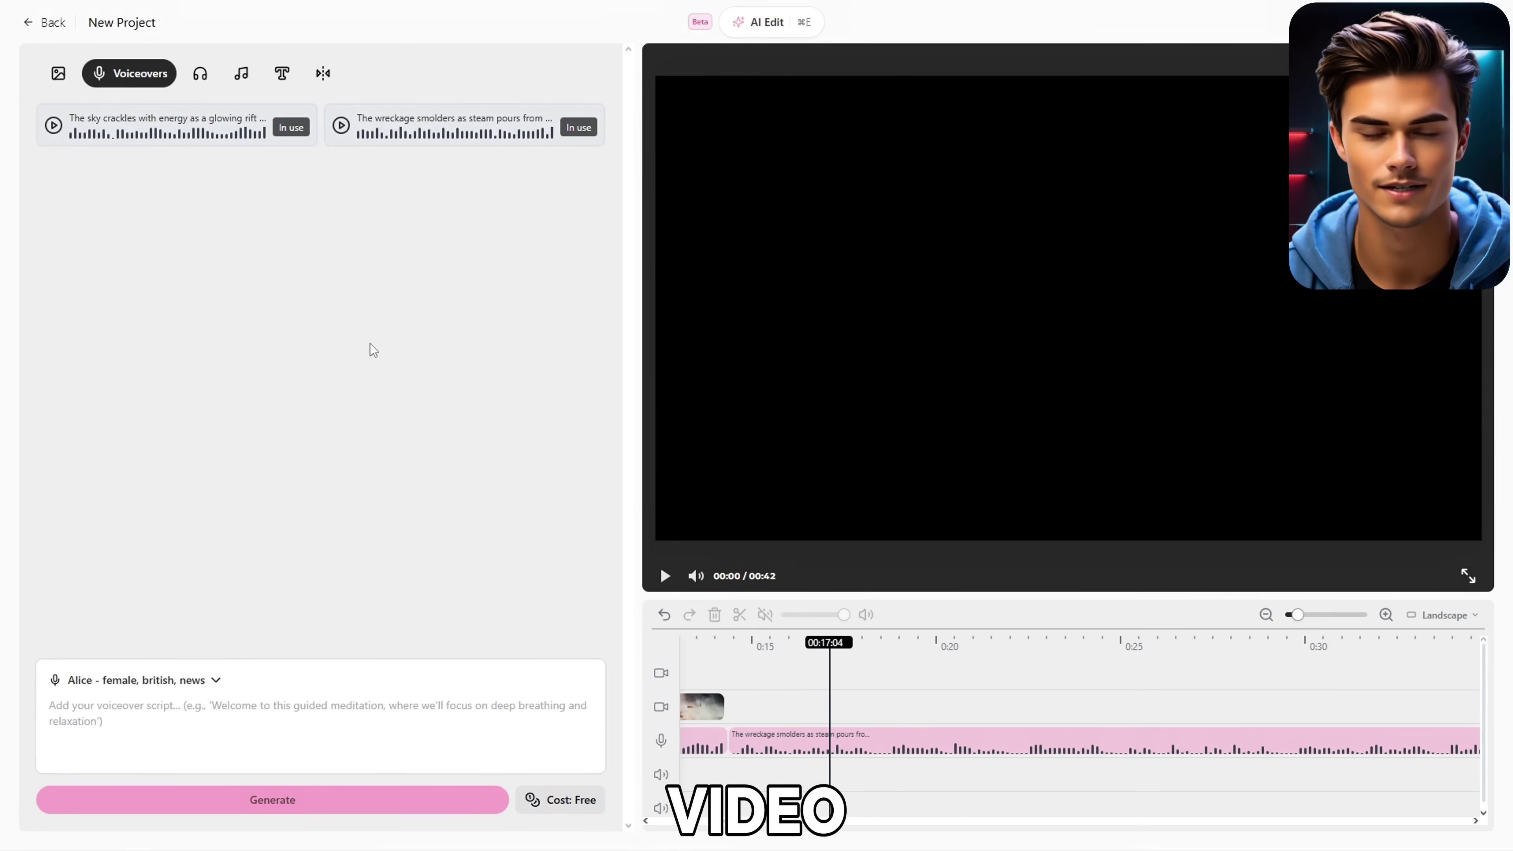
pyautogui.click(57, 82)
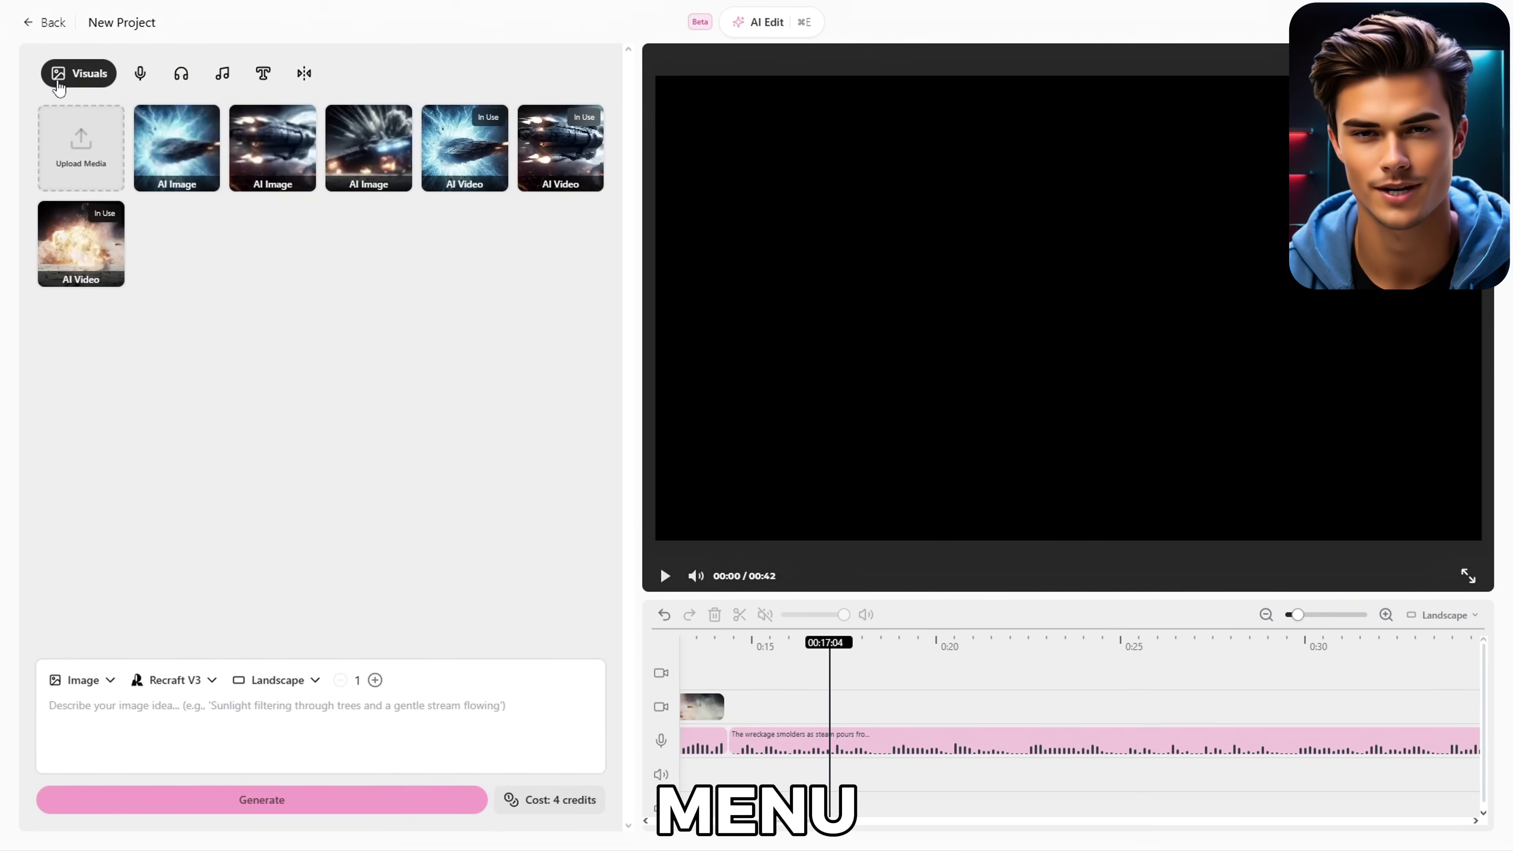
# Generate a landscape image of the lone figure in the wreckage from the copied prompt with the Luma Photon model.
pyautogui.click(83, 680)
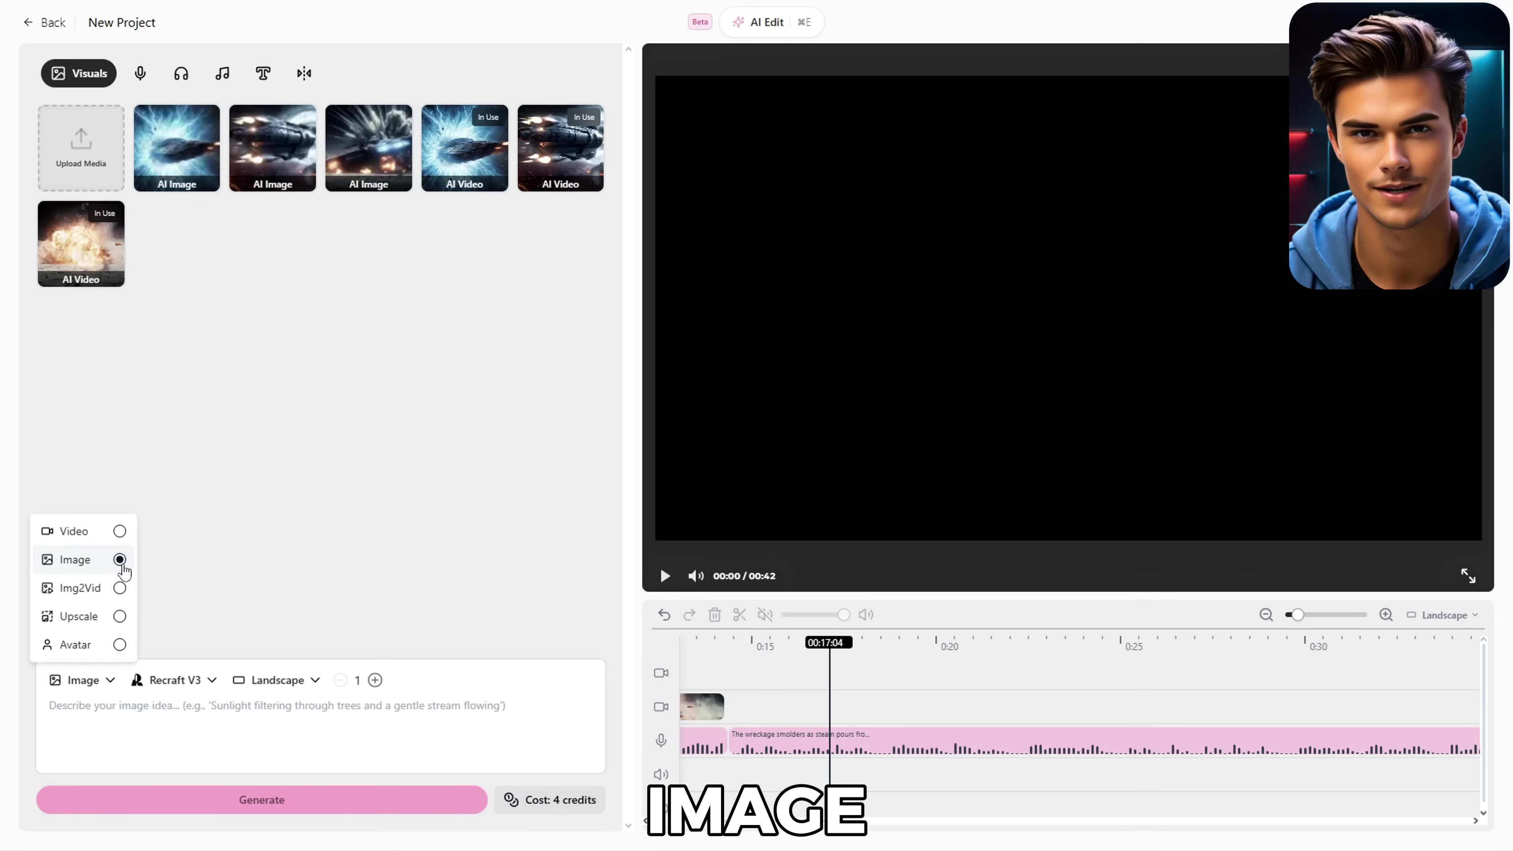
pyautogui.click(191, 680)
pyautogui.click(190, 680)
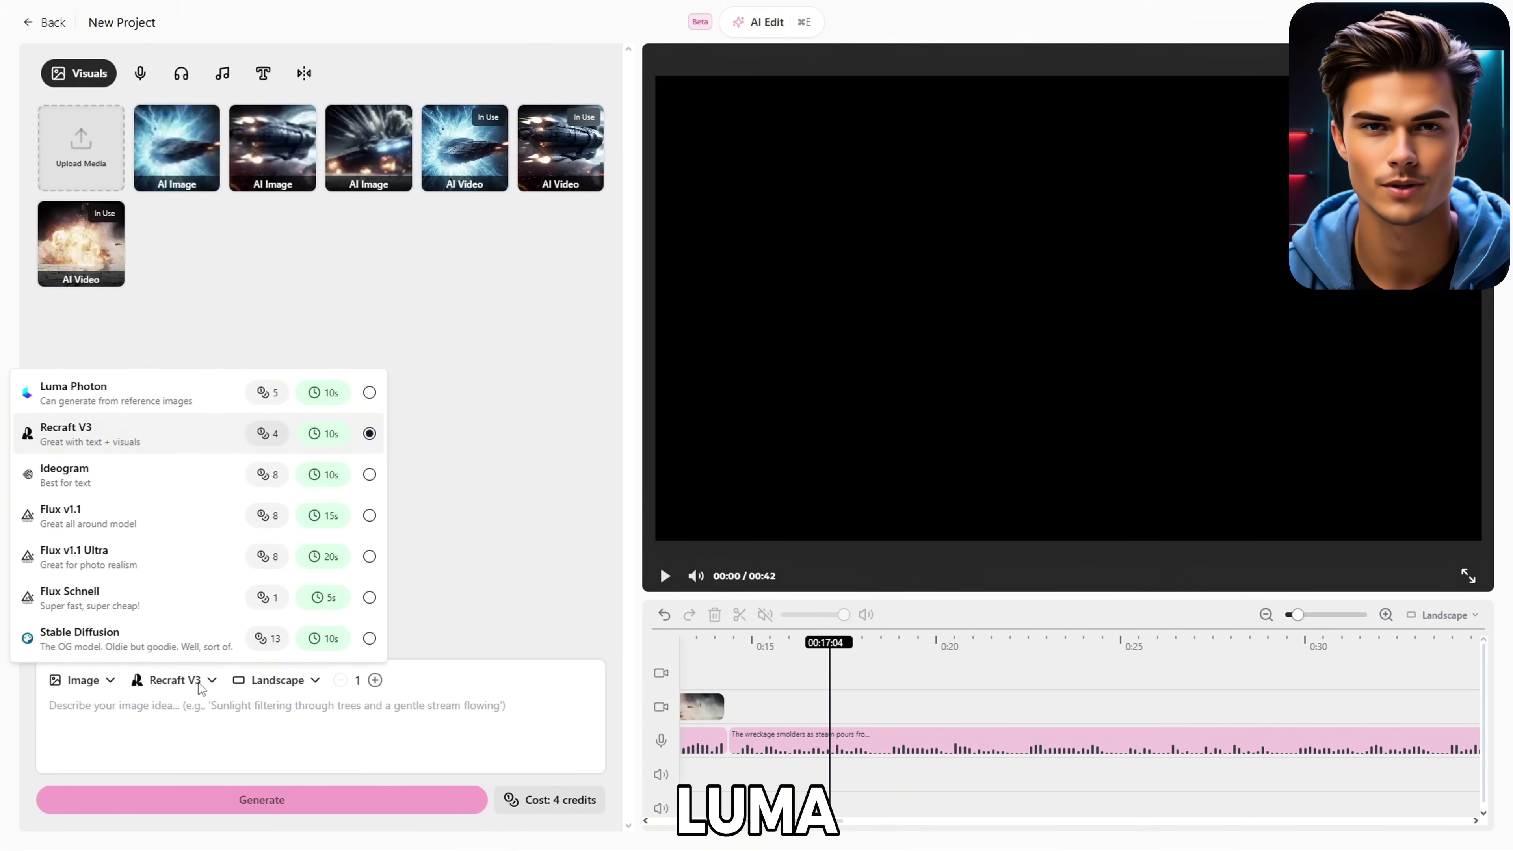
pyautogui.click(198, 401)
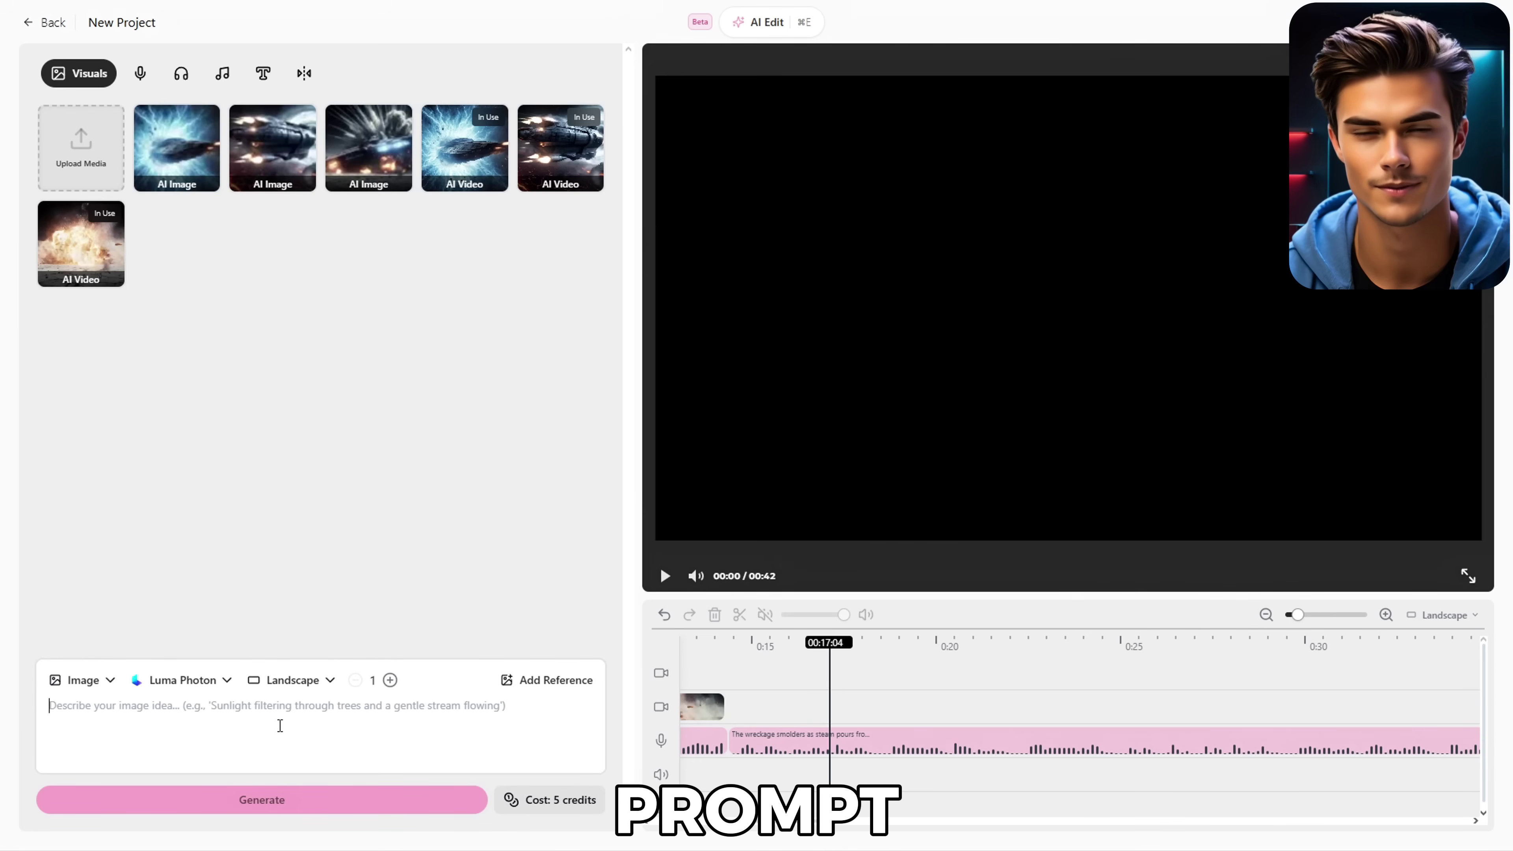
pyautogui.hotkey('ctrl', 'v')
pyautogui.click(347, 801)
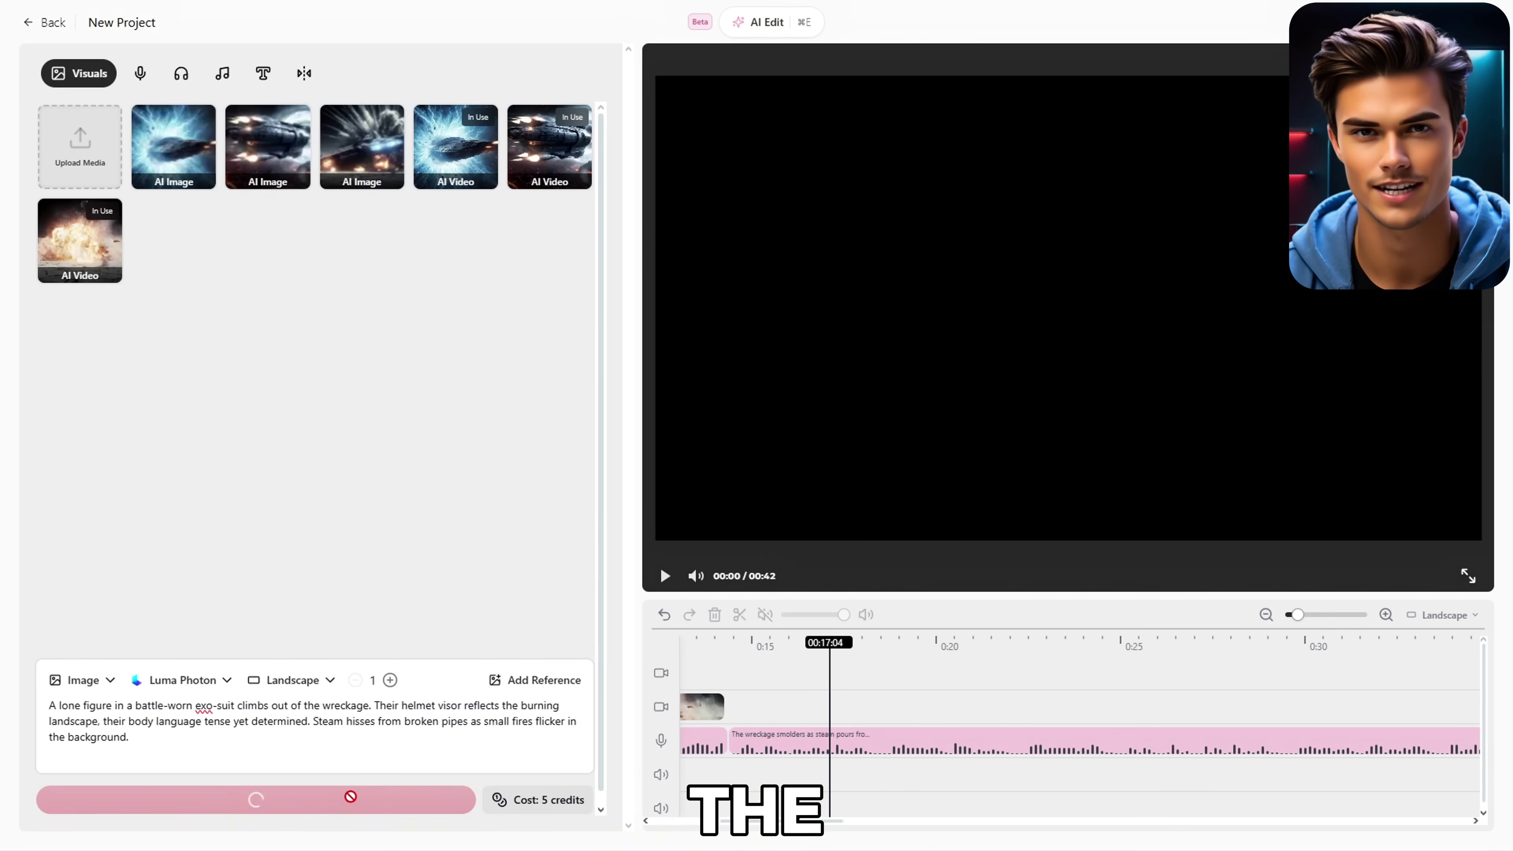
pyautogui.moveTo(193, 244)
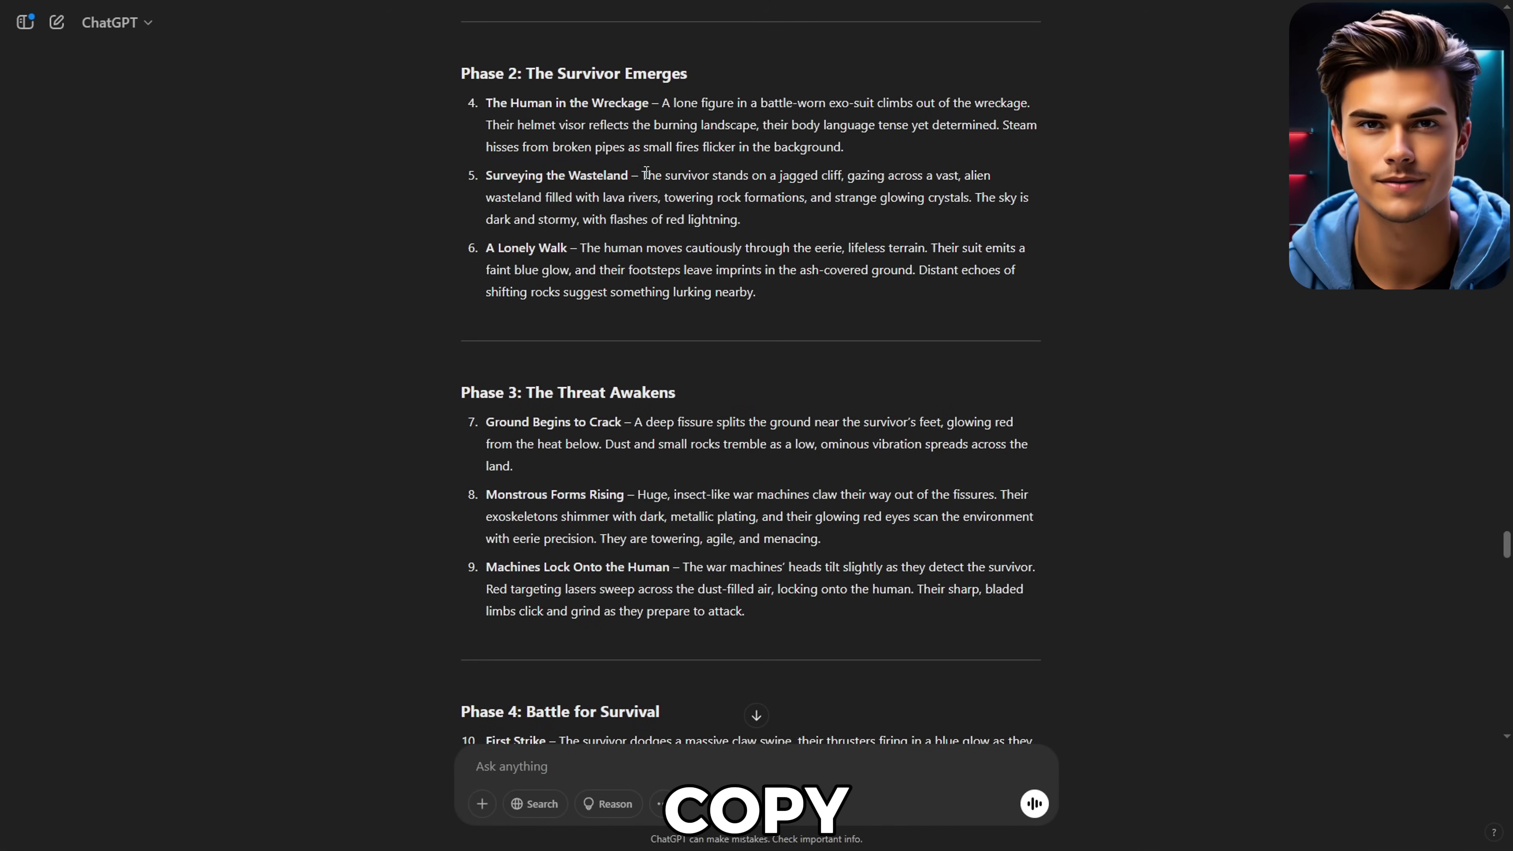
# Generate a landscape image from ChatGPT's "Surveying the Wasteland" prompt, adding the downloaded lone-figure image with "Use these images as references".
pyautogui.moveTo(643, 175); pyautogui.dragTo(747, 221)
pyautogui.press('super+c')
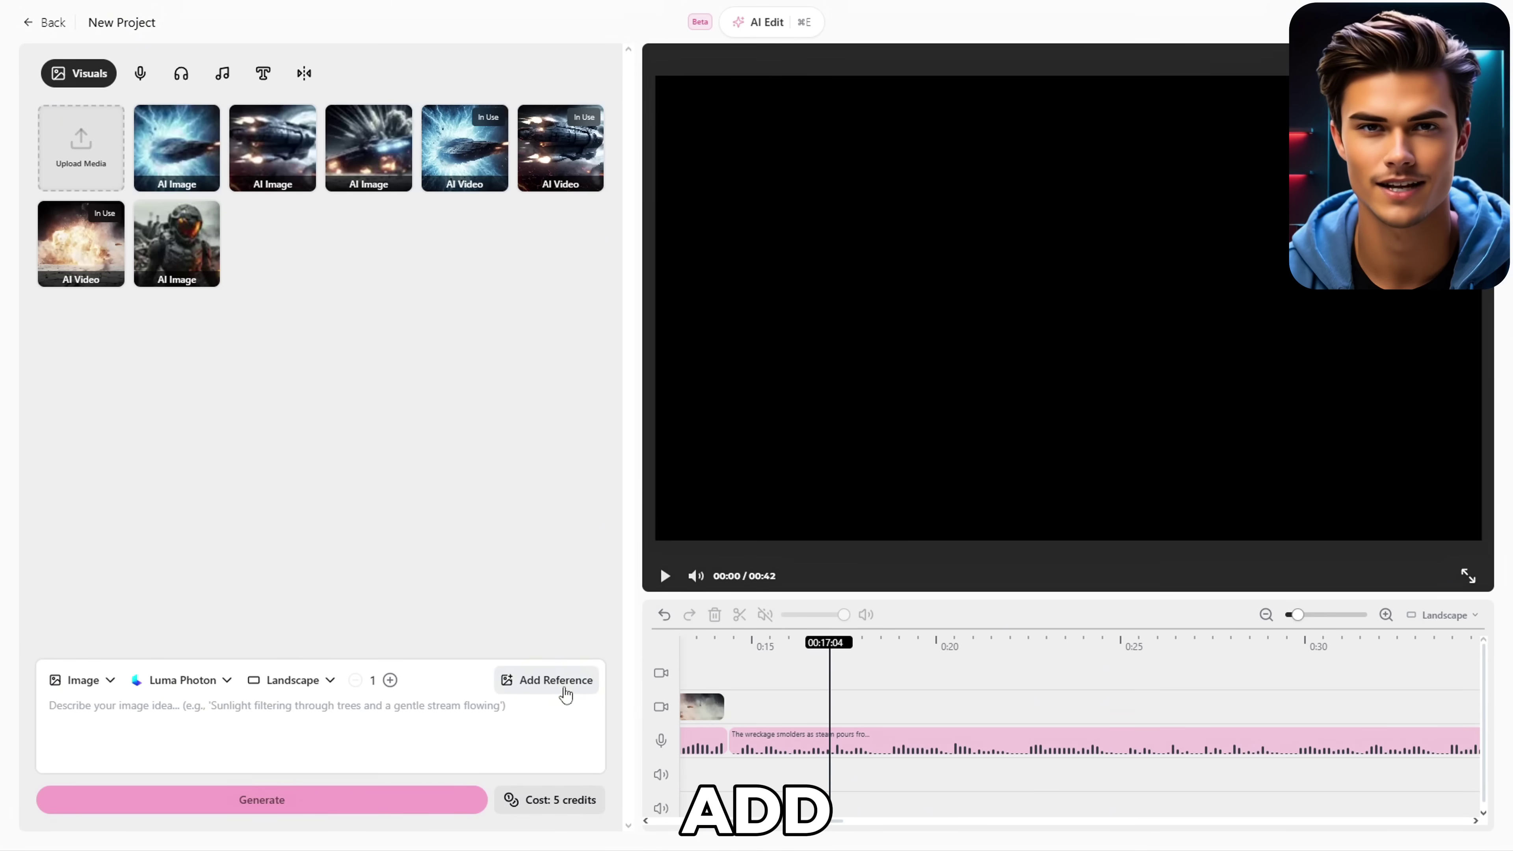
pyautogui.click(565, 685)
pyautogui.click(200, 639)
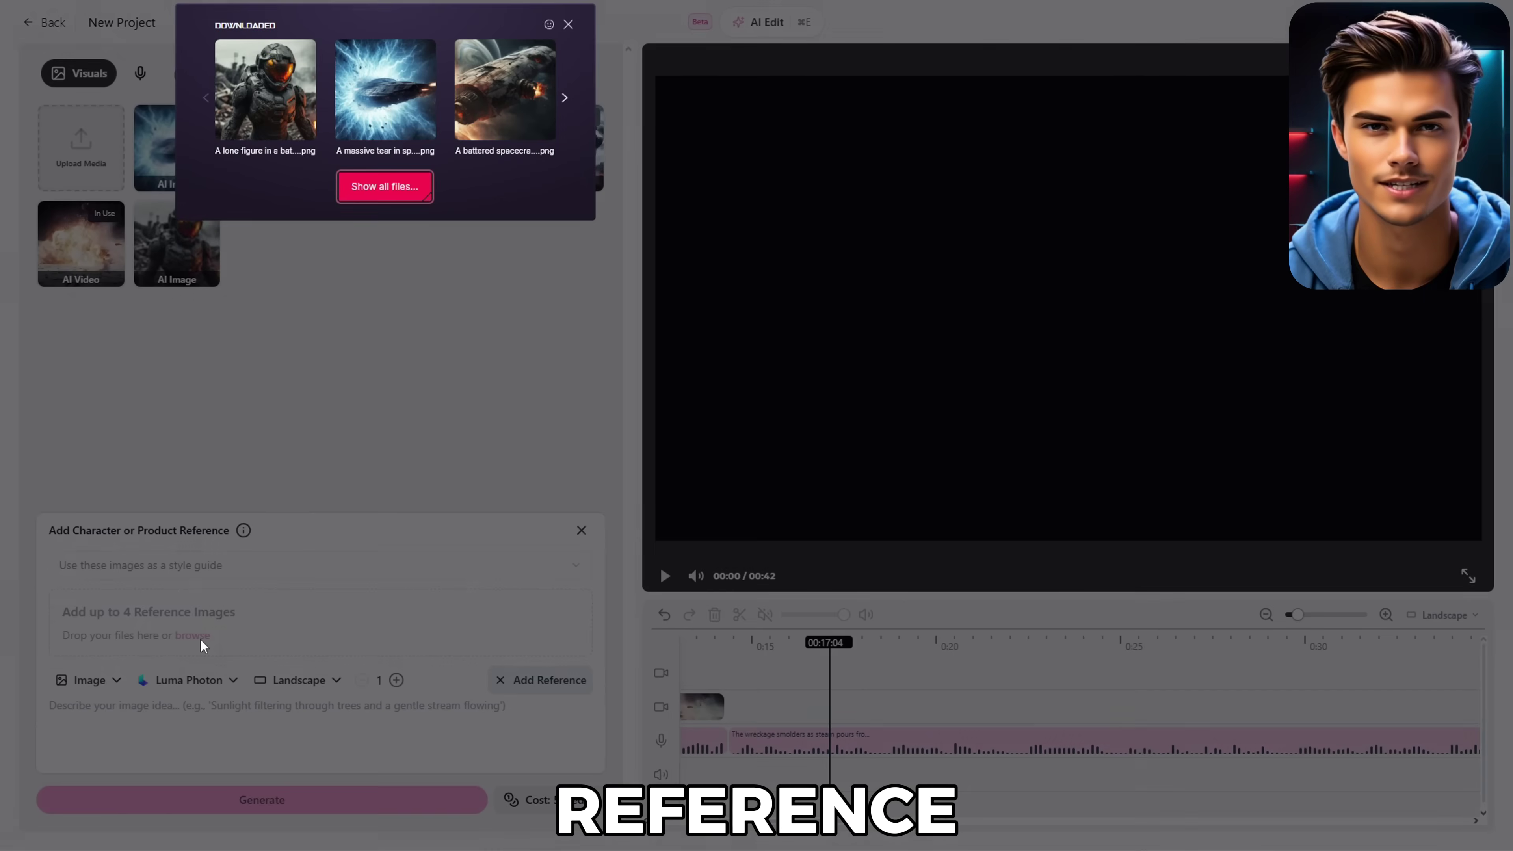
pyautogui.click(267, 113)
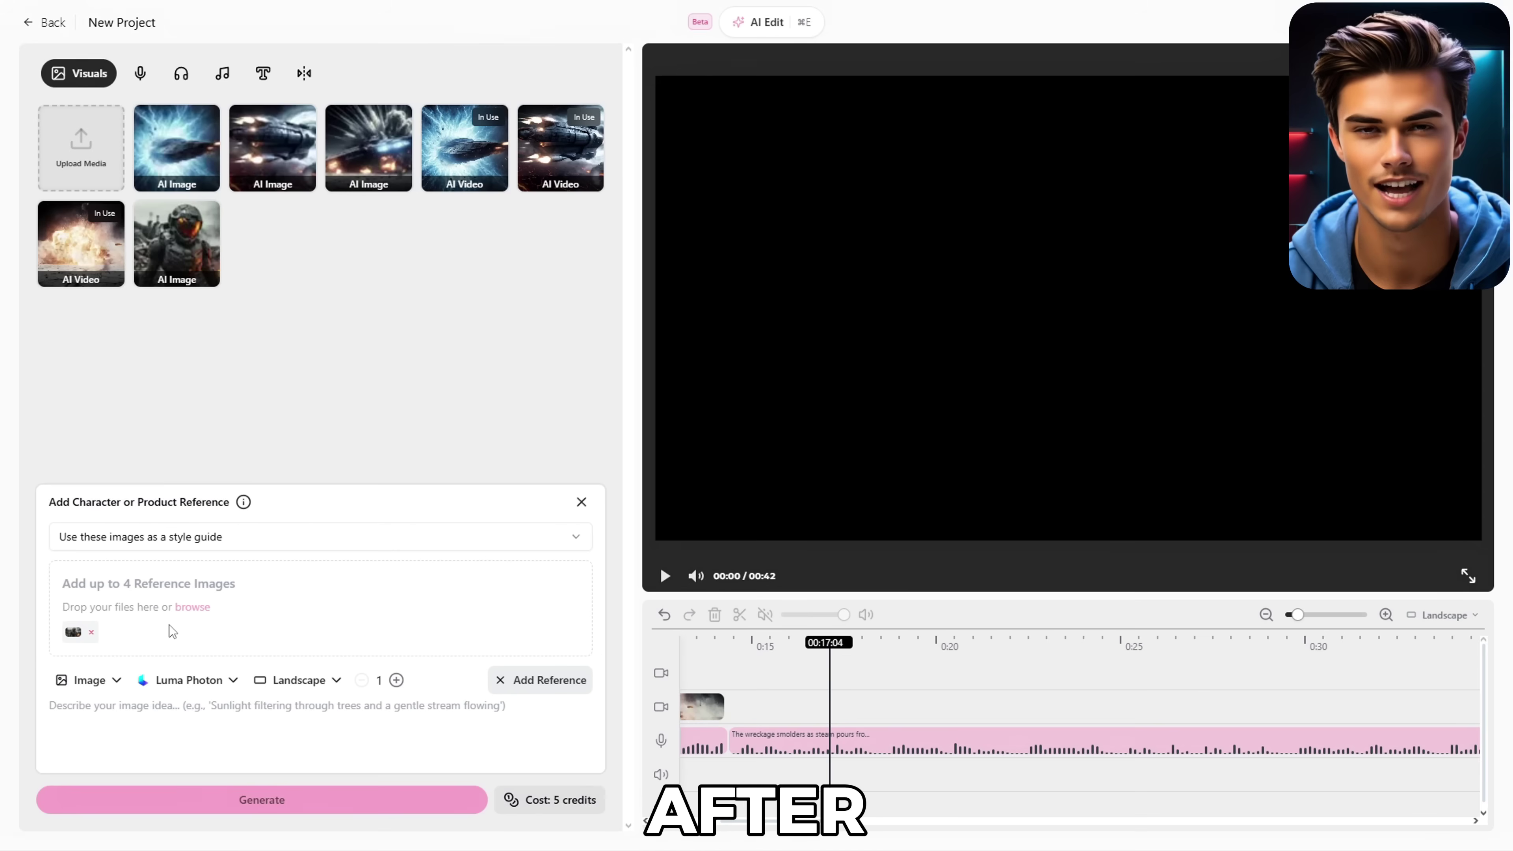
pyautogui.click(286, 547)
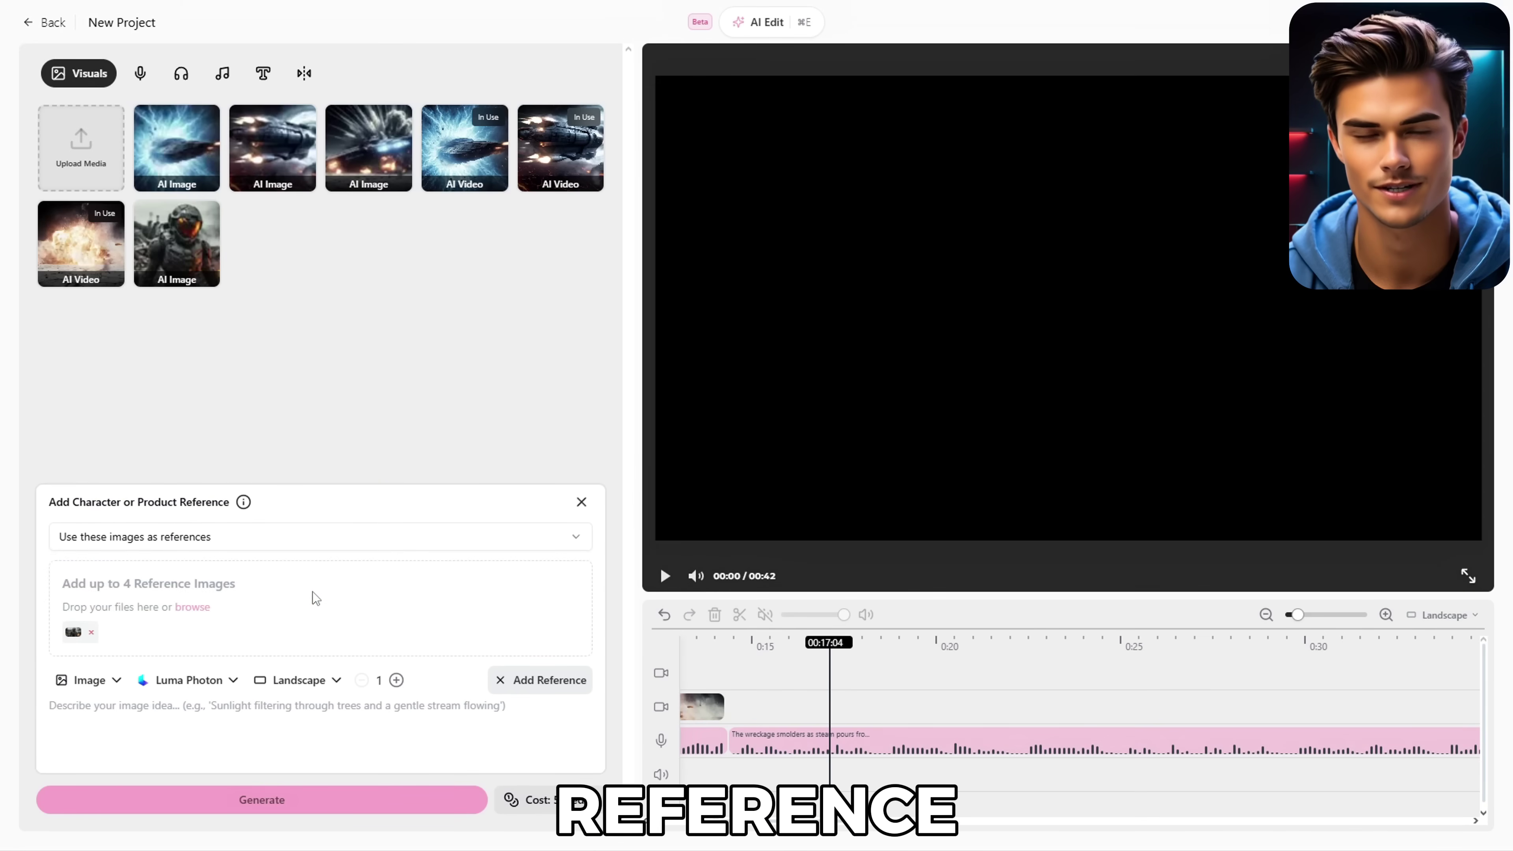
pyautogui.click(312, 591)
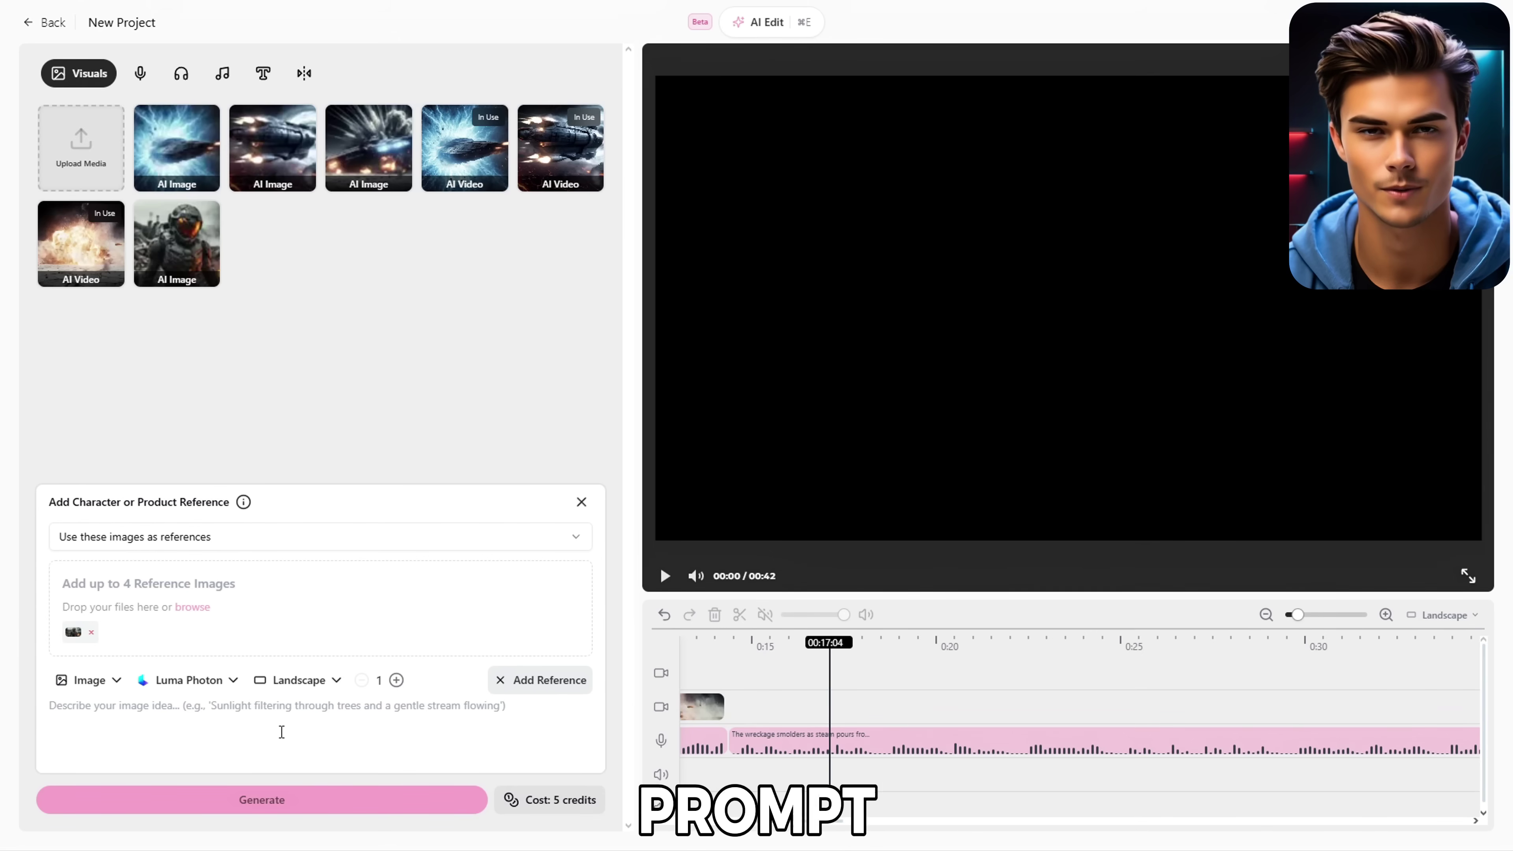
pyautogui.press('super+v')
pyautogui.click(438, 800)
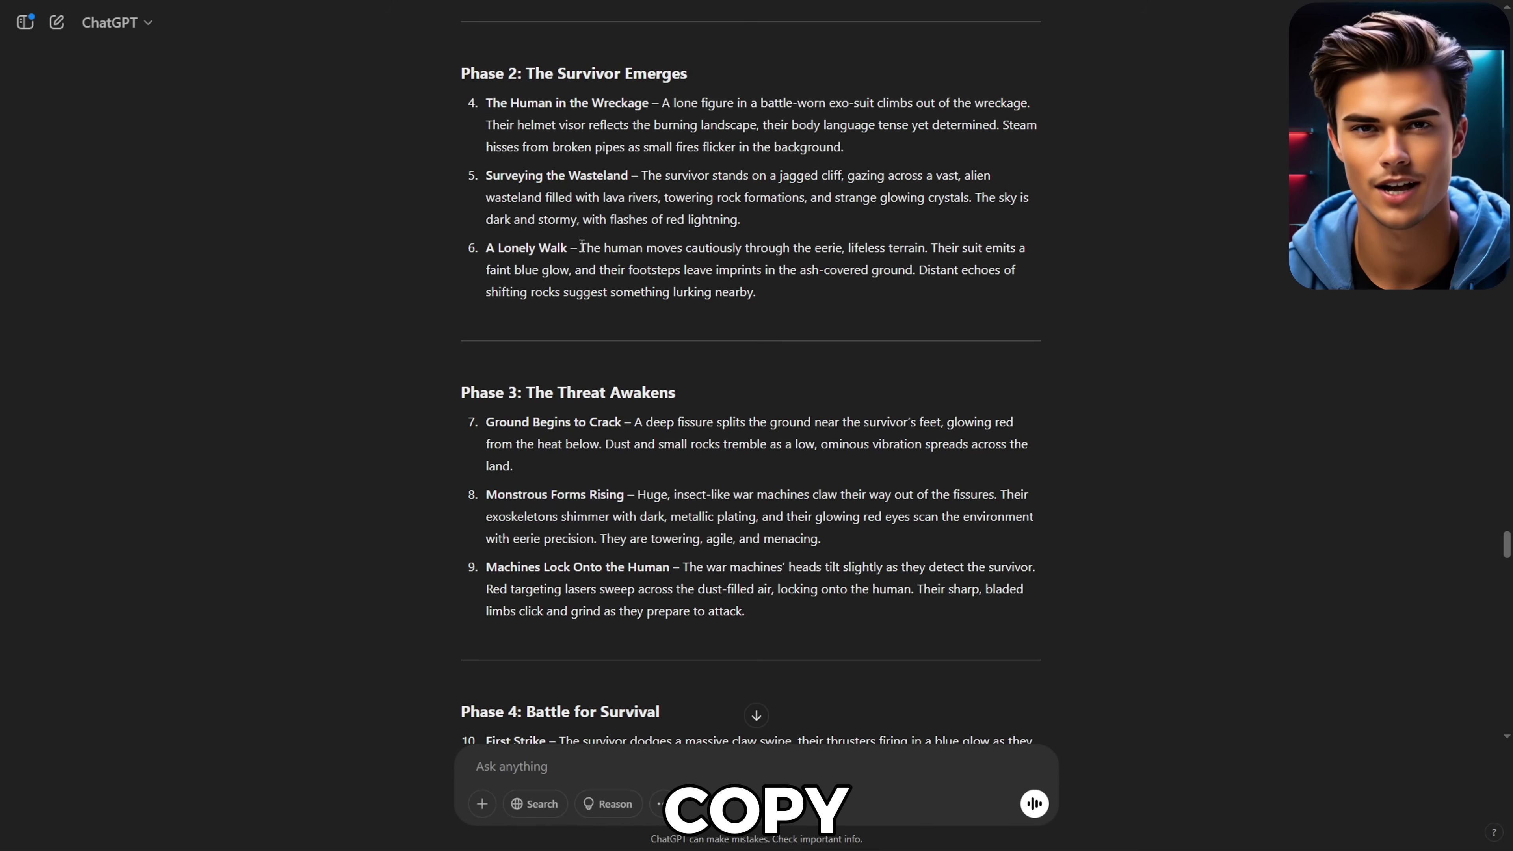
# Generate another image from ChatGPT's "A Lonely Walk" prompt, keeping the same lone-figure reference image, and select it among the visuals.
pyautogui.moveTo(581, 245); pyautogui.dragTo(780, 290)
pyautogui.hotkey('ctrl', 'c')
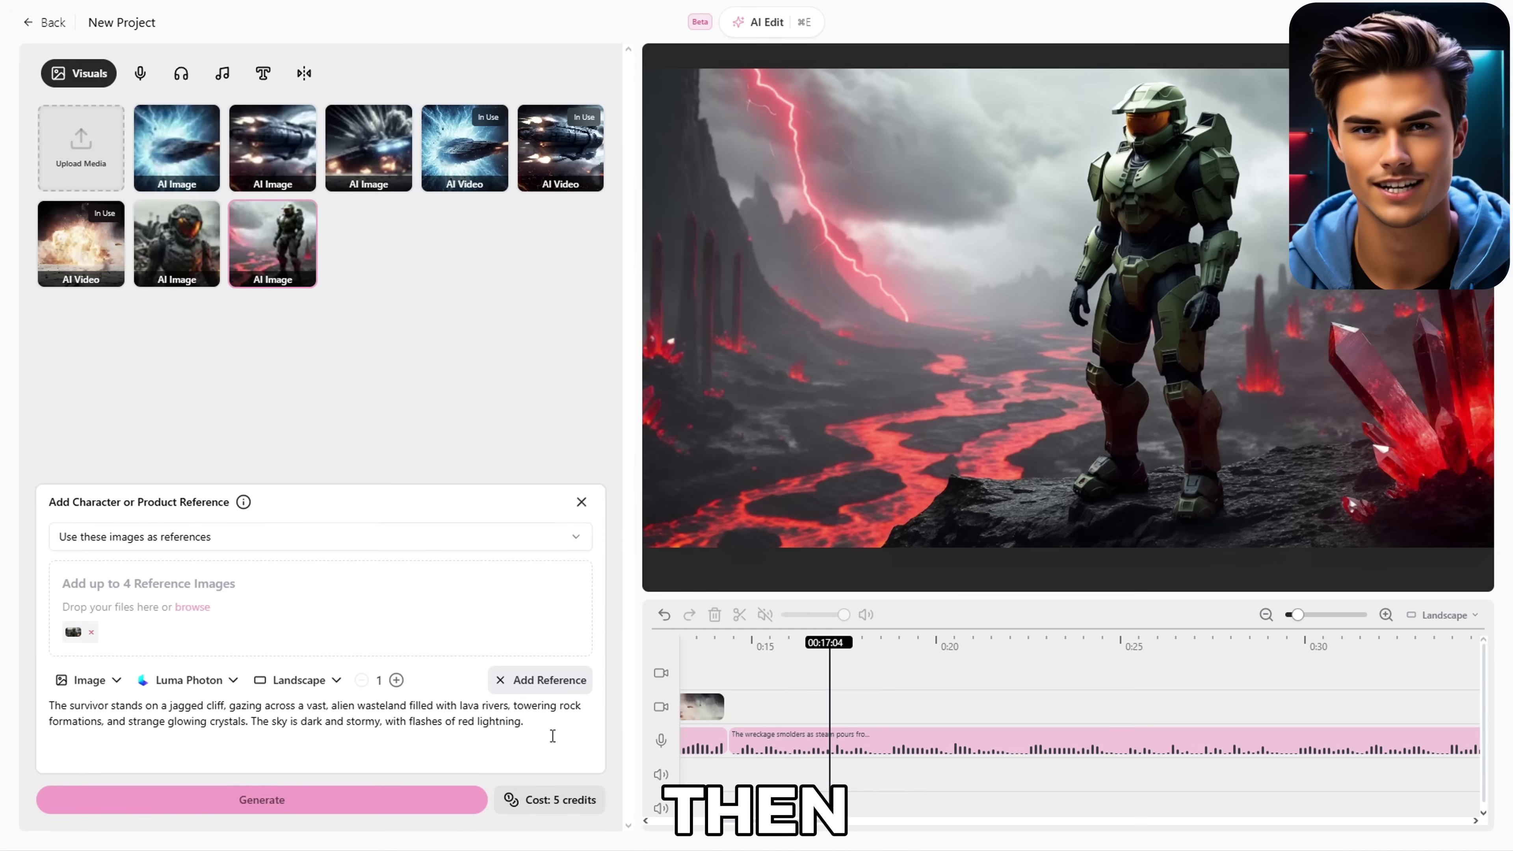
pyautogui.hotkey('ctrl', 'a')
pyautogui.hotkey('ctrl', 'v')
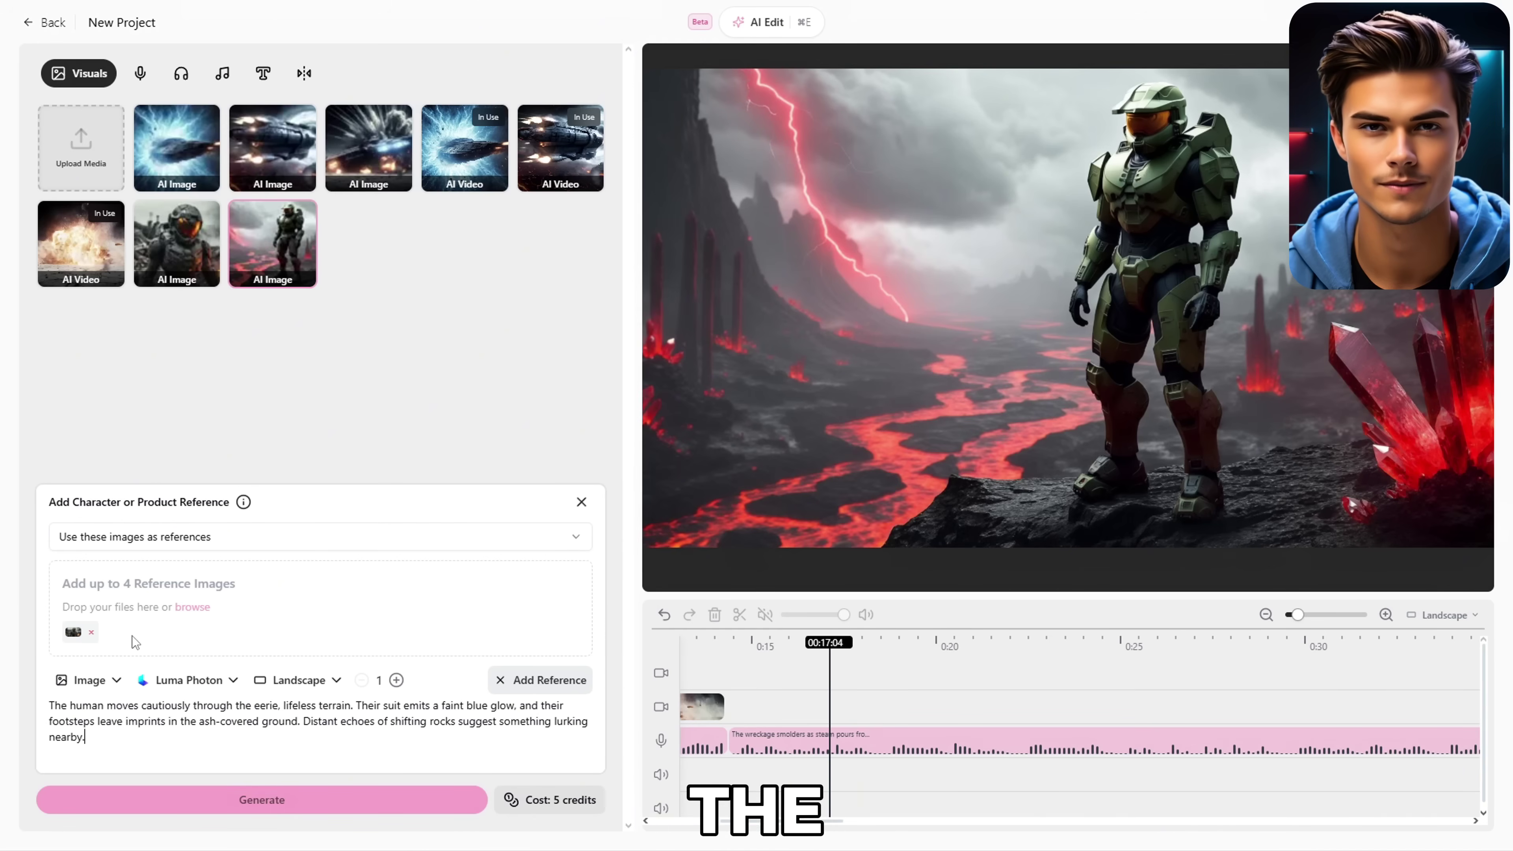
pyautogui.click(310, 800)
pyautogui.click(390, 246)
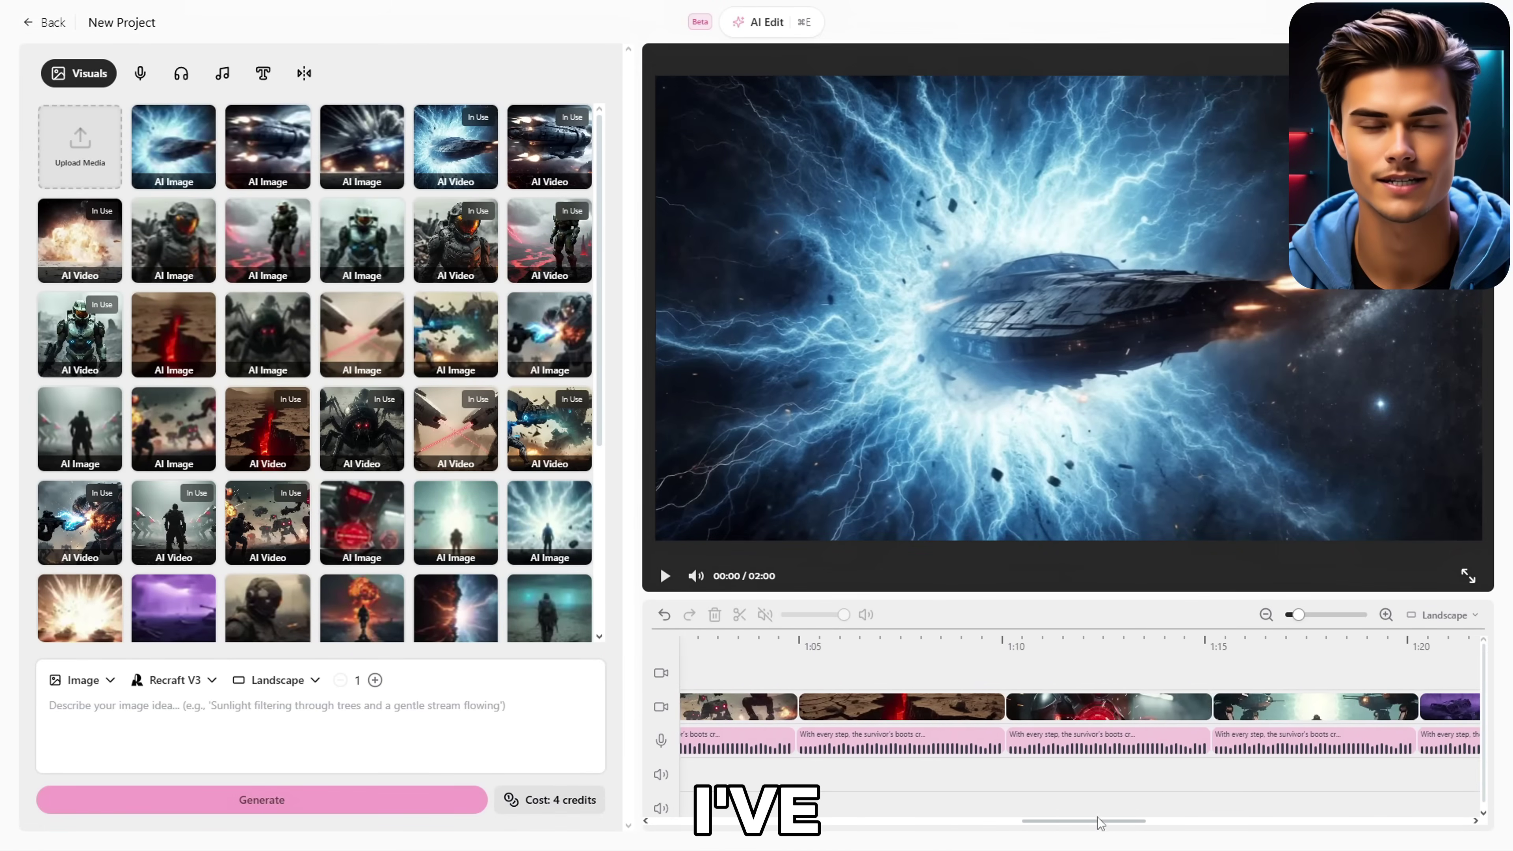
# Generate and preview a sound effect of a deep cosmic hum as the wormhole tears open, with a bass thump and distant echoing whoosh.
pyautogui.moveTo(1099, 823); pyautogui.dragTo(751, 822)
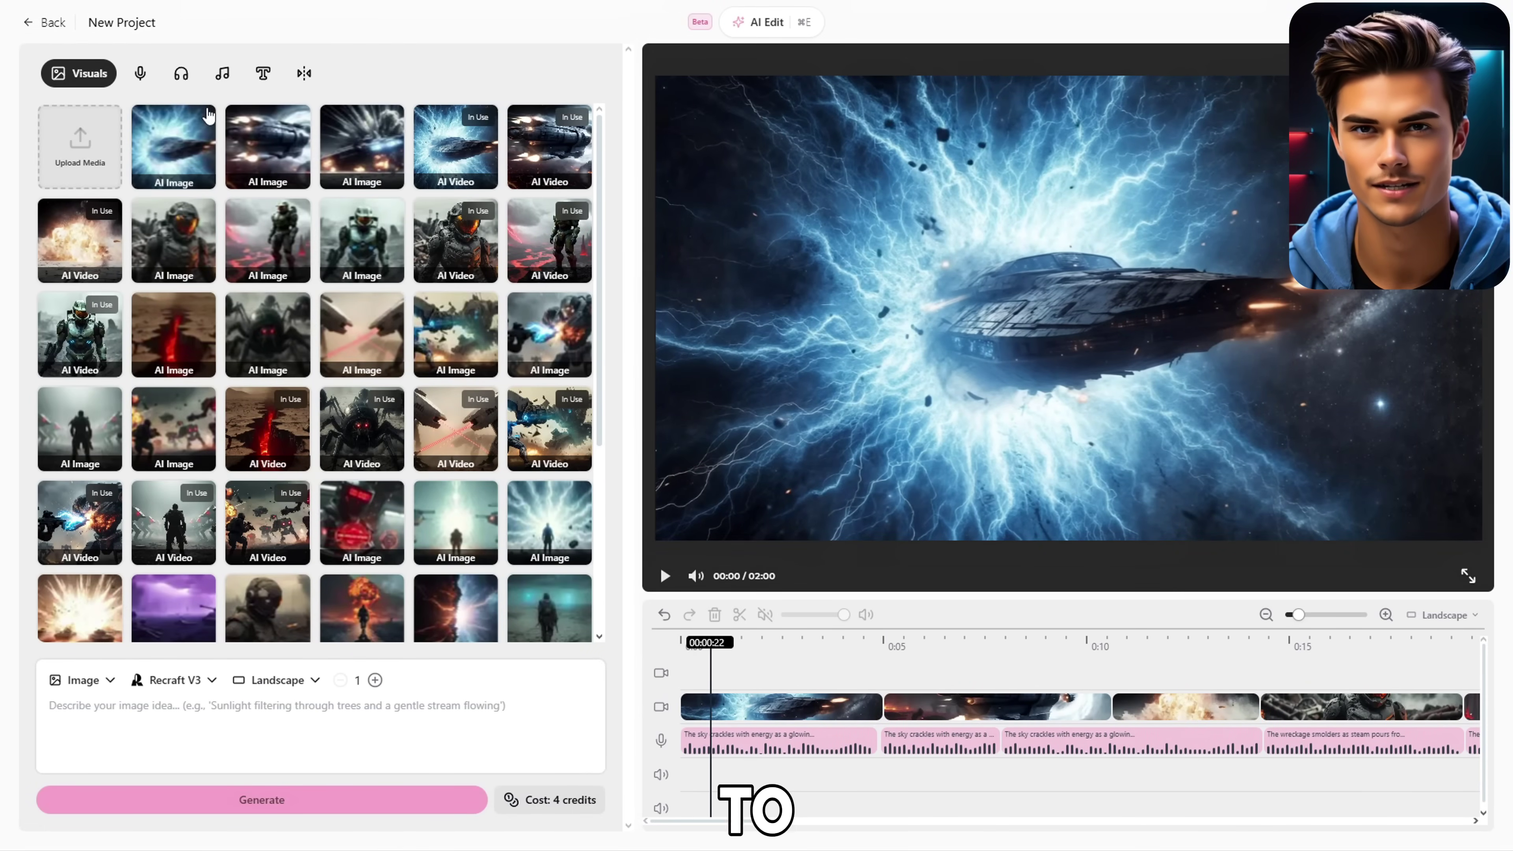
pyautogui.click(189, 84)
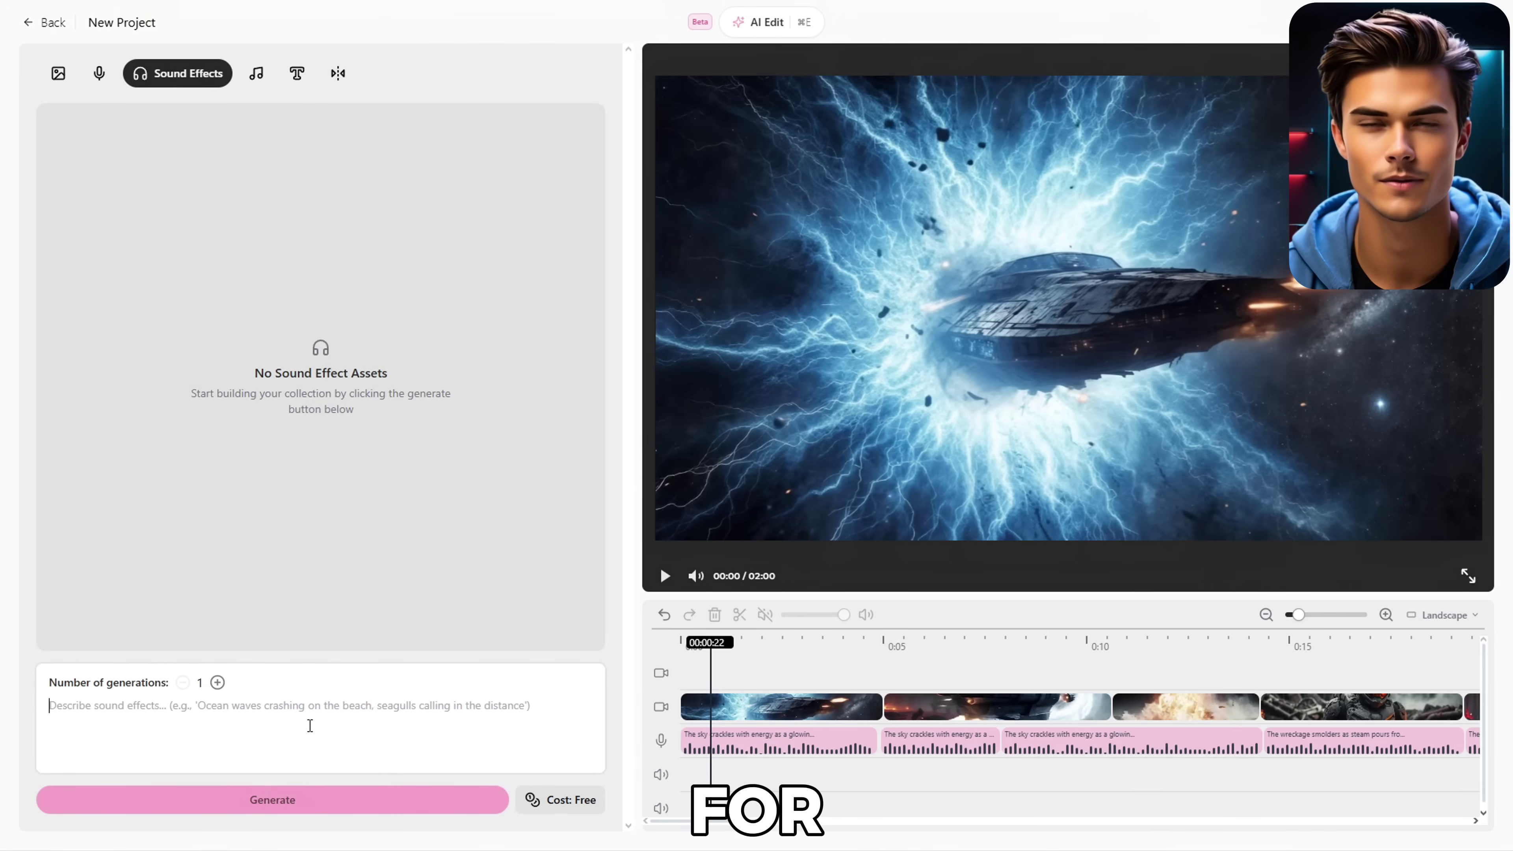
pyautogui.write('A deep, cosmic hum vibrates as the wormhole tears open, crackling with unstable energy. A deep bass thump signals the arrival of the spacecraft, accompanied by a distant echoing whoosh.')
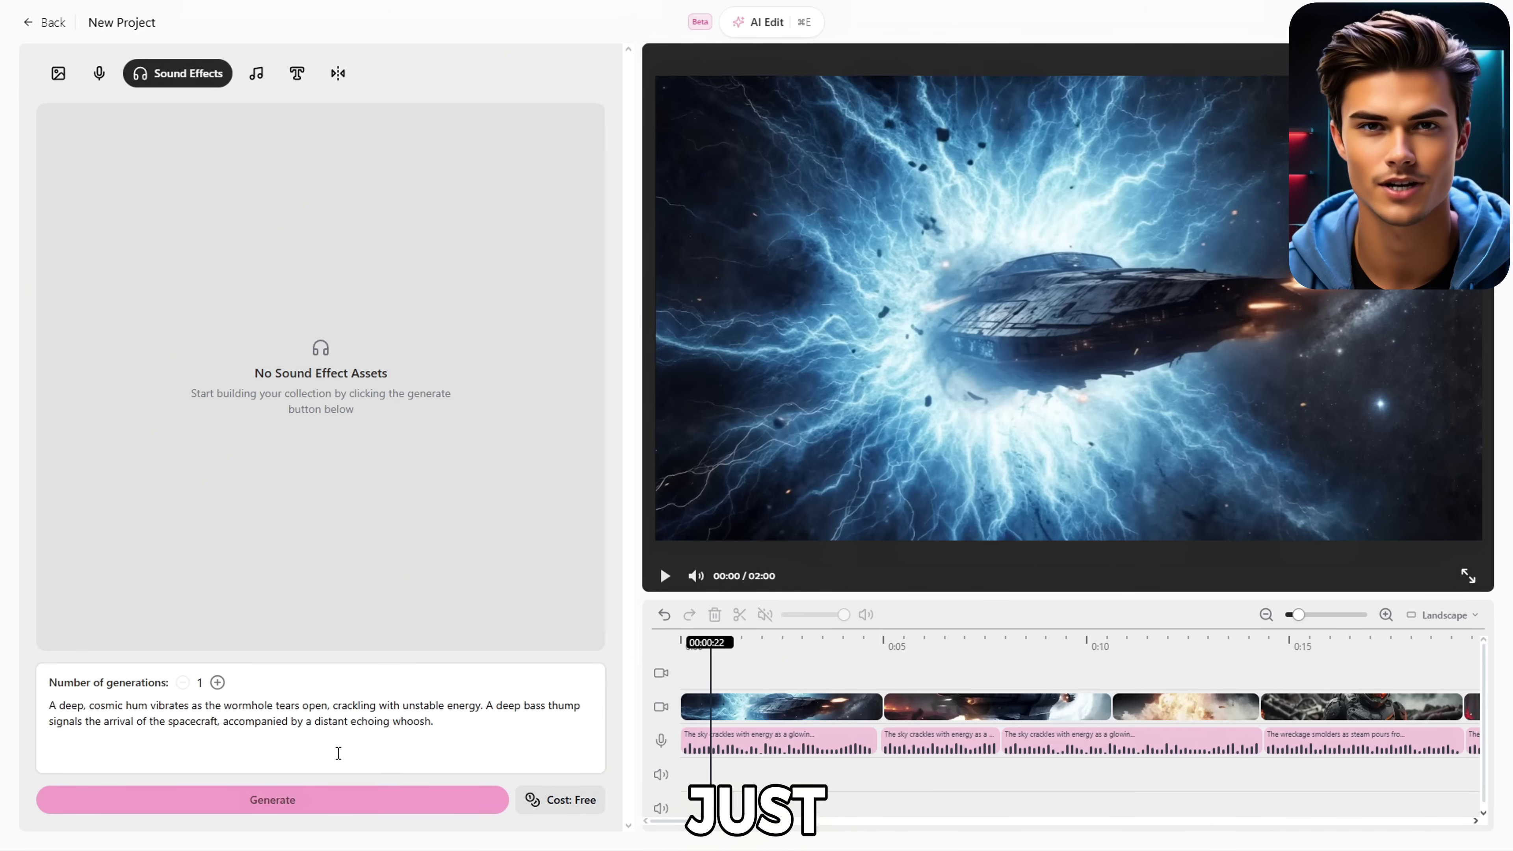
pyautogui.click(364, 799)
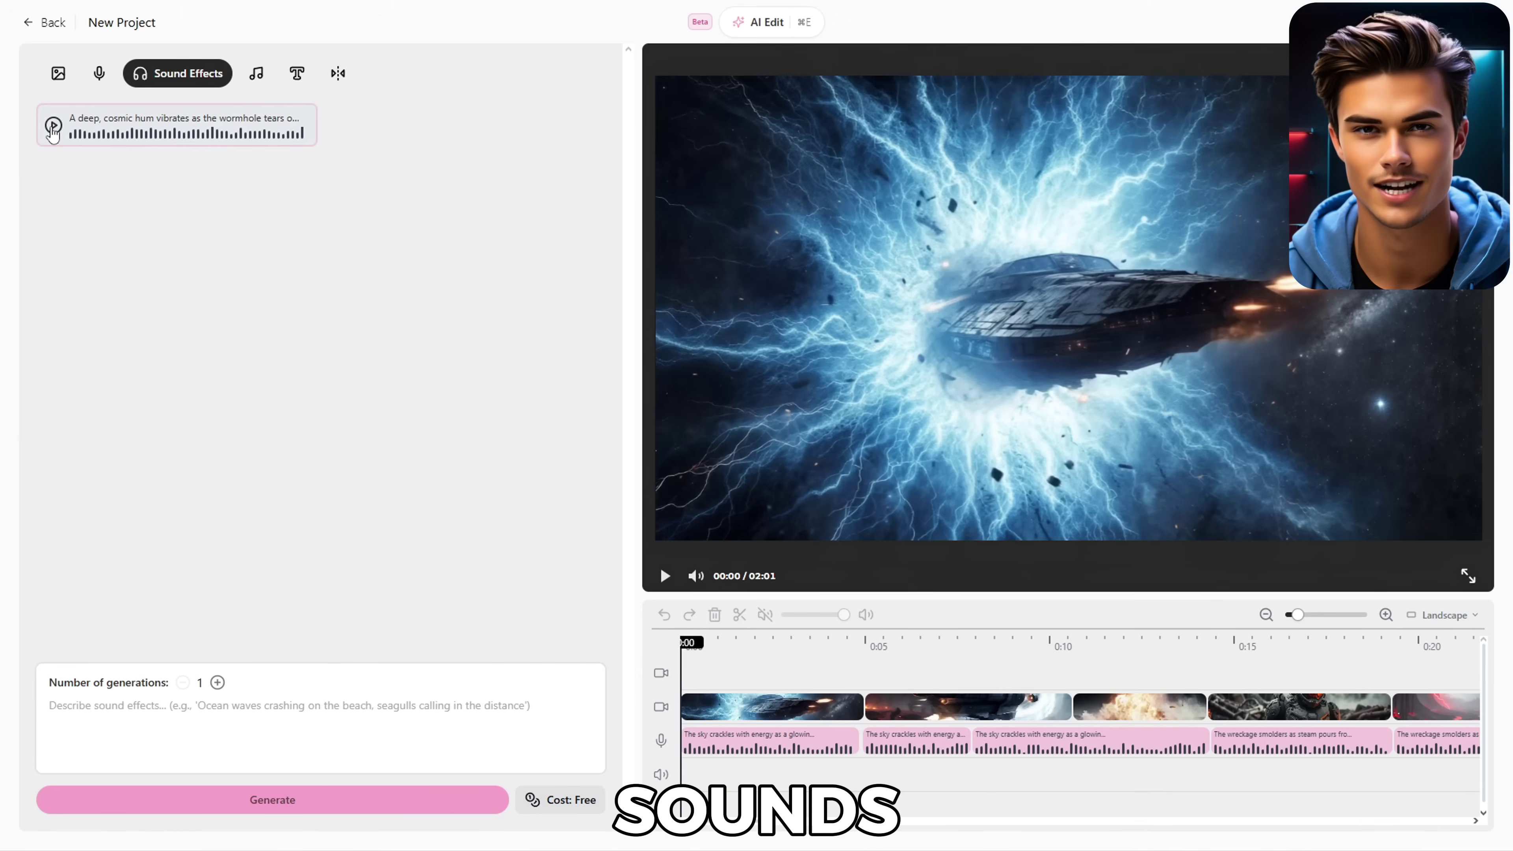
pyautogui.click(54, 132)
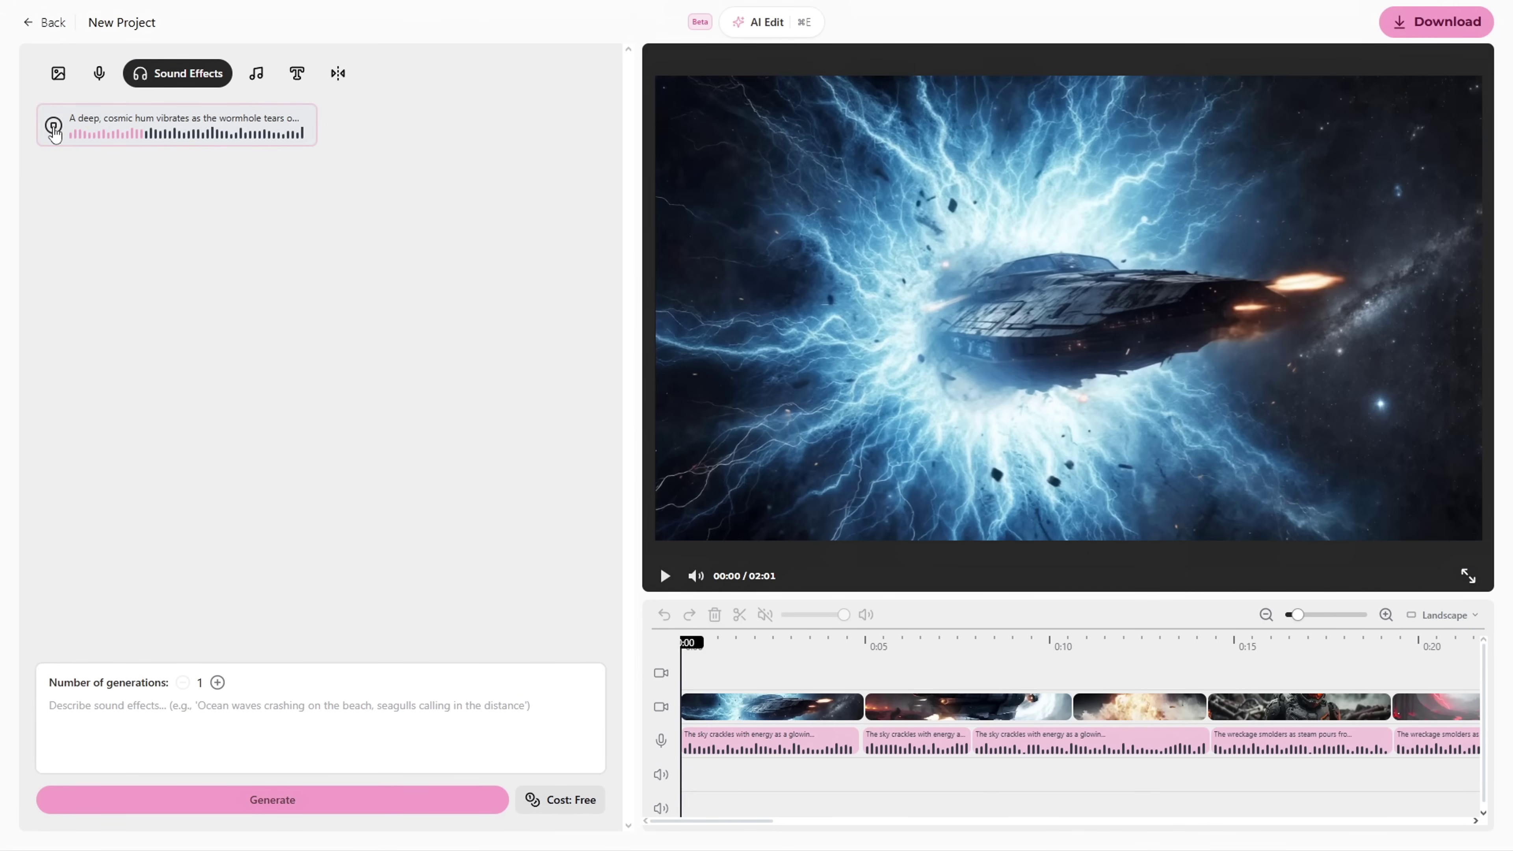
pyautogui.click(54, 128)
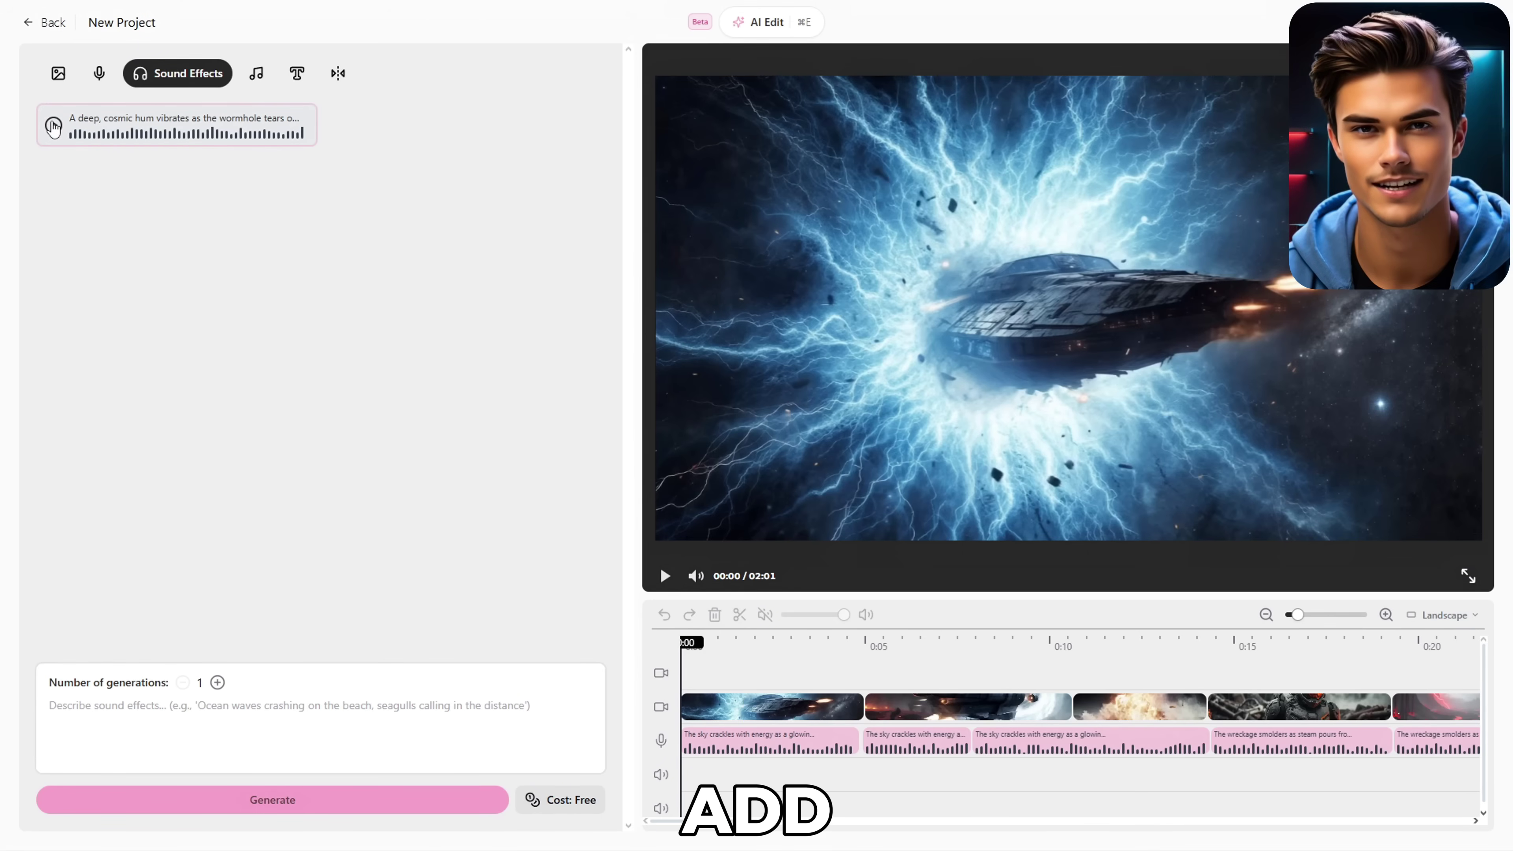
# Place the cosmic hum sound effect at the timeline start, split it at 00:04:26 and delete the part overlapping the second scene.
pyautogui.moveTo(90, 133); pyautogui.dragTo(743, 774)
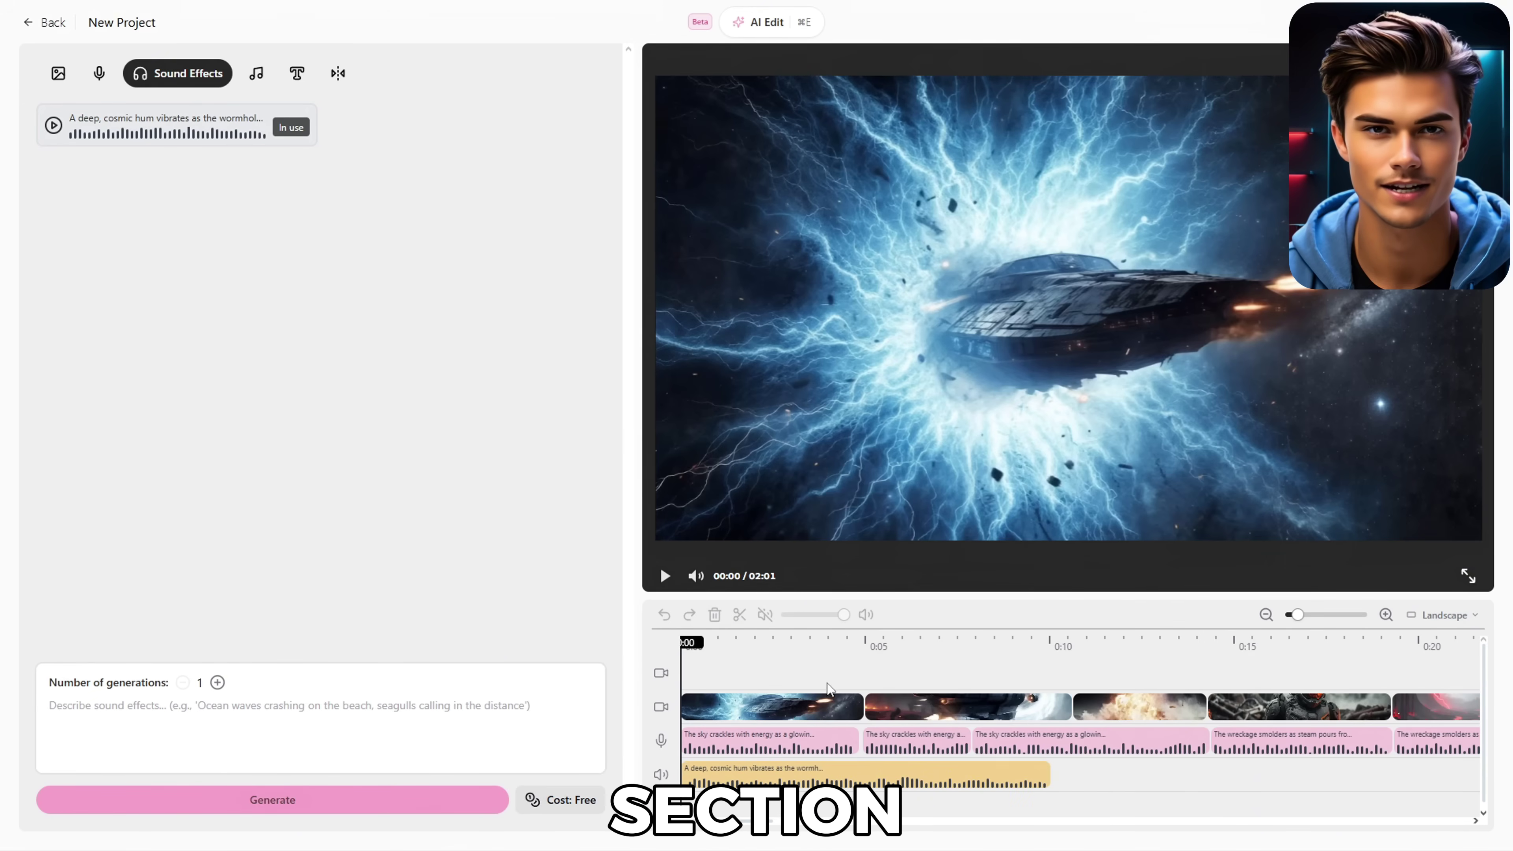
pyautogui.click(860, 667)
pyautogui.click(879, 778)
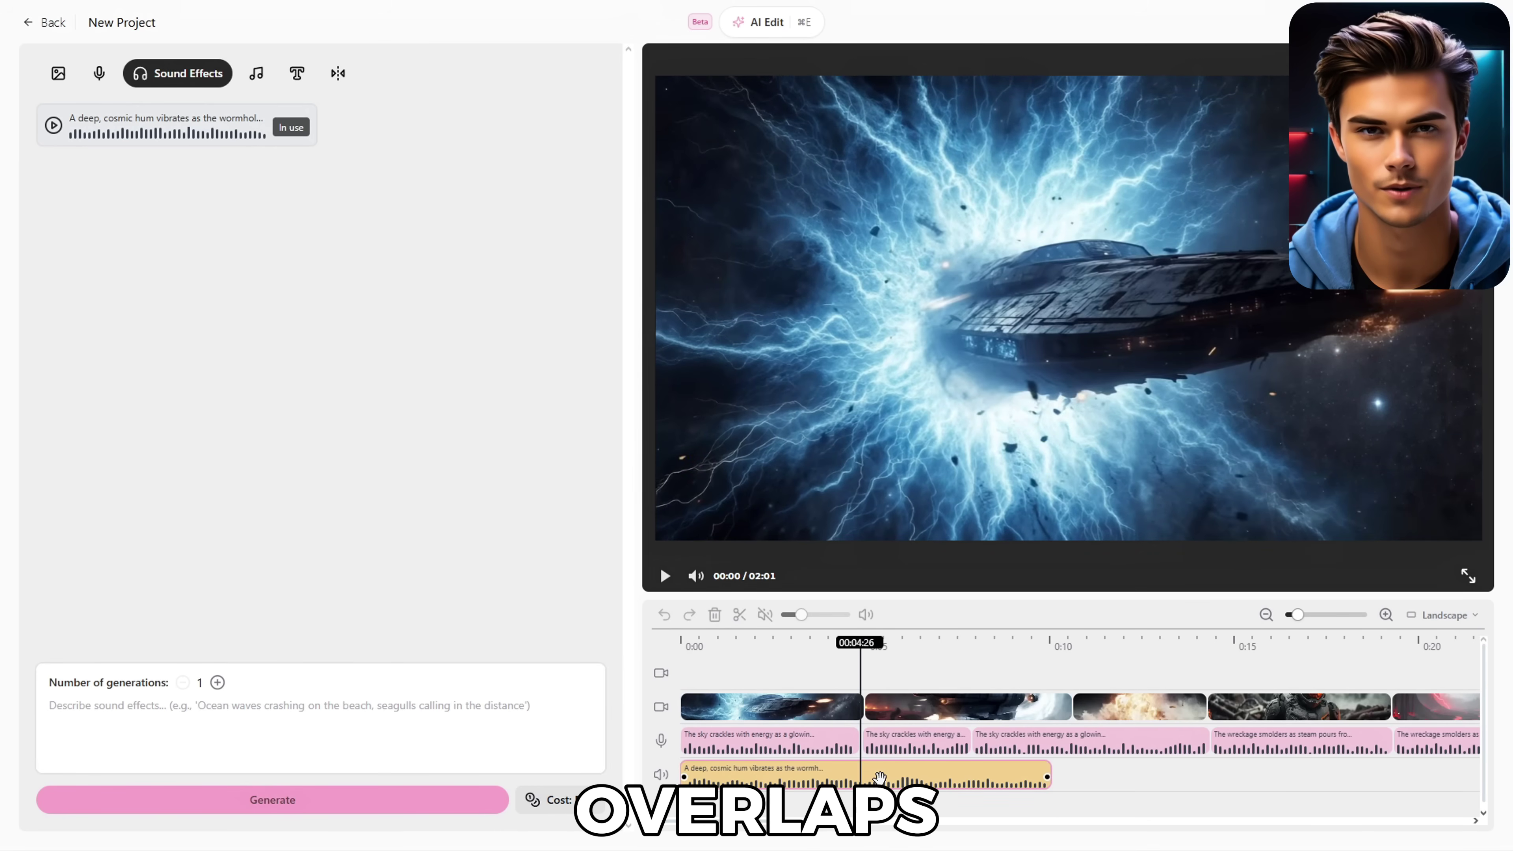
pyautogui.click(740, 614)
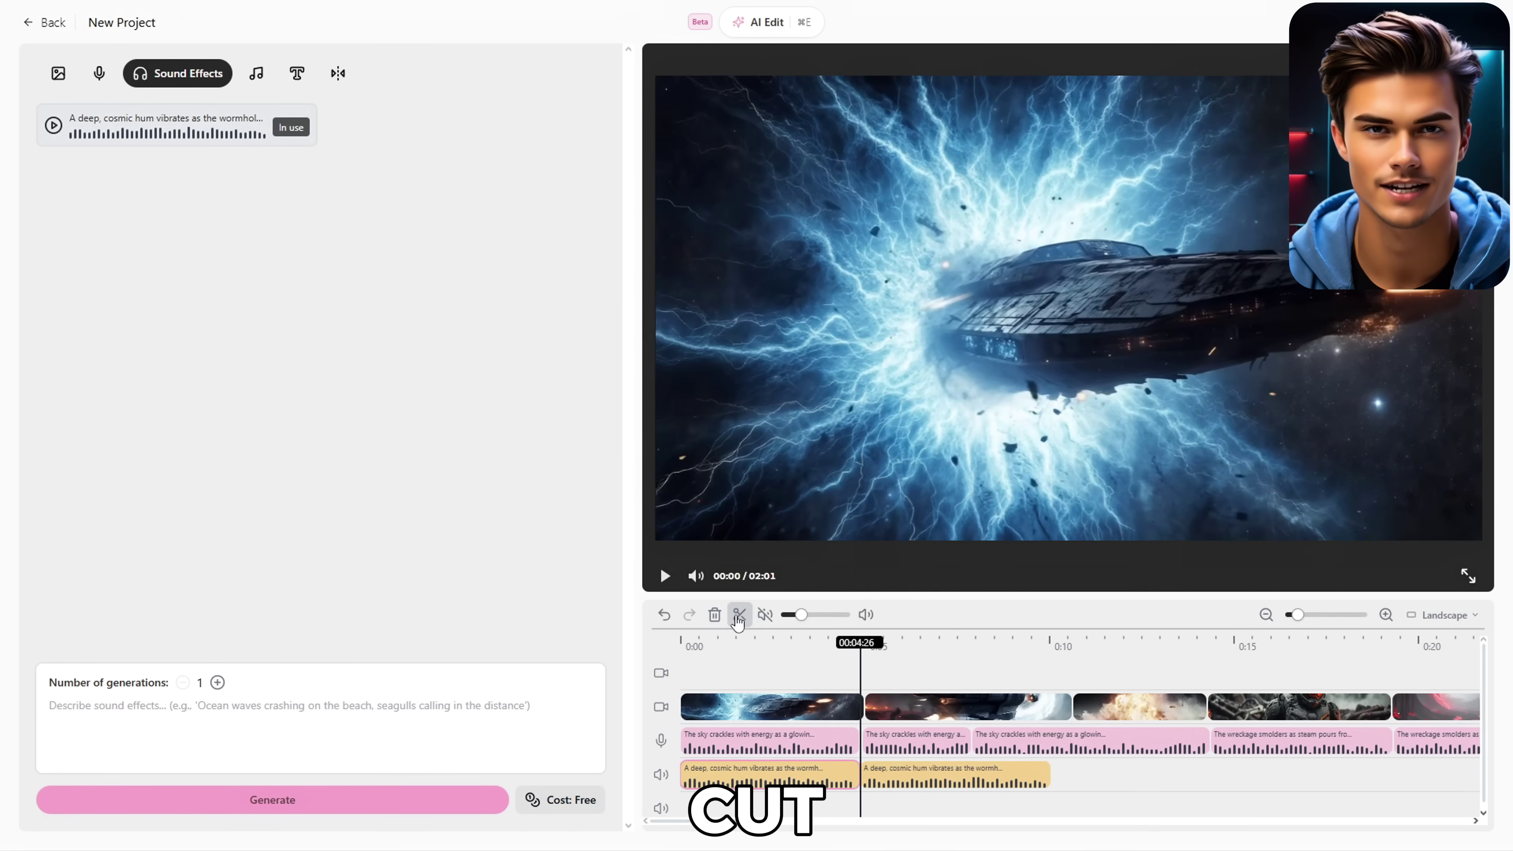
pyautogui.click(933, 782)
pyautogui.press('Delete')
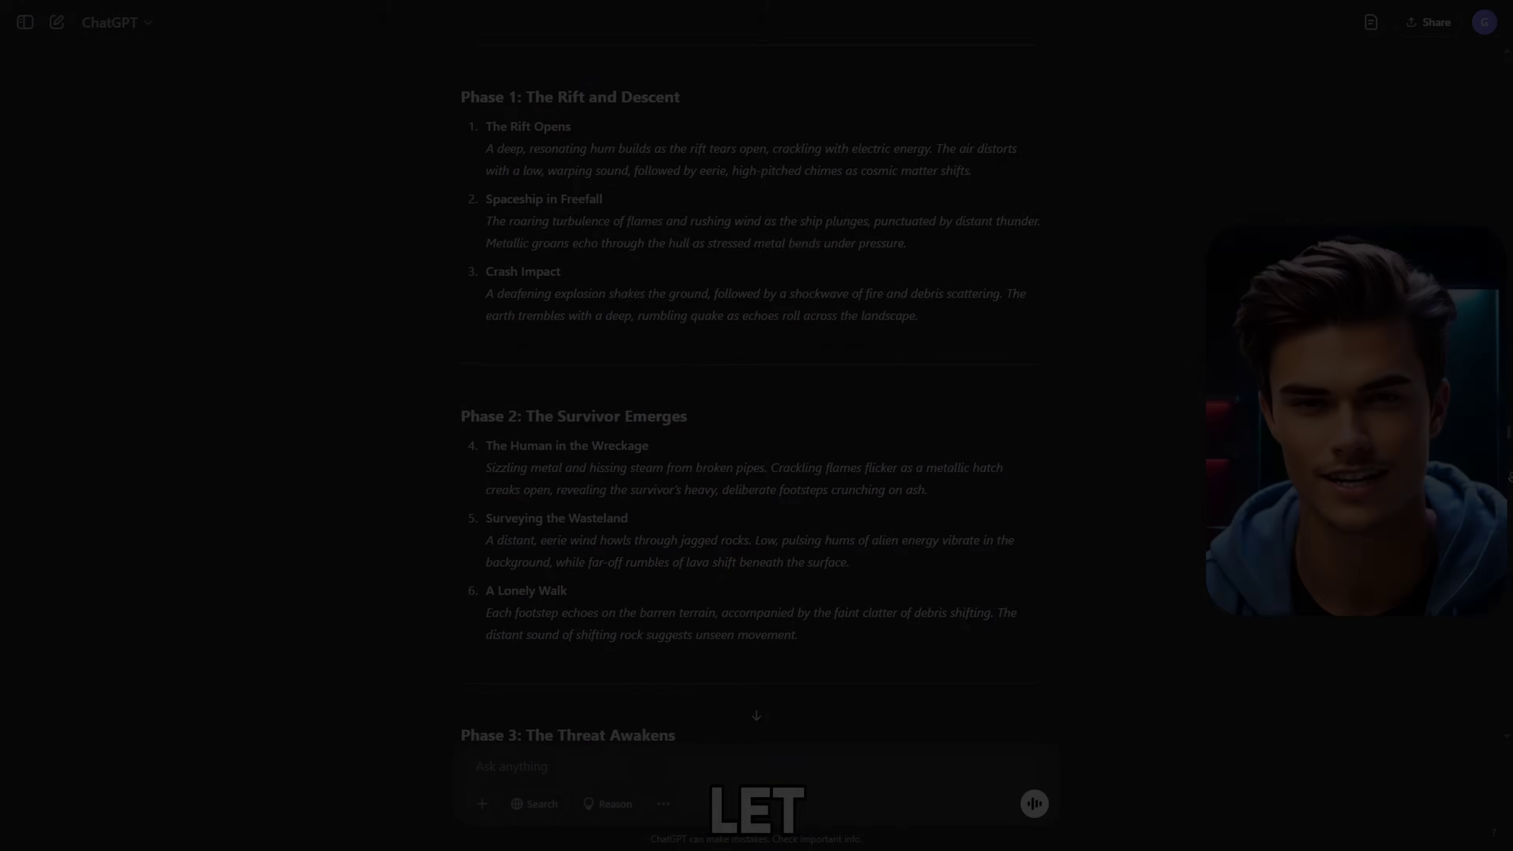
# Ask ChatGPT for a detailed sound effect prompt for each image prompt in the list, describing the scene's ambiance, actions and emotions.
pyautogui.scroll(-2, 751, 387)
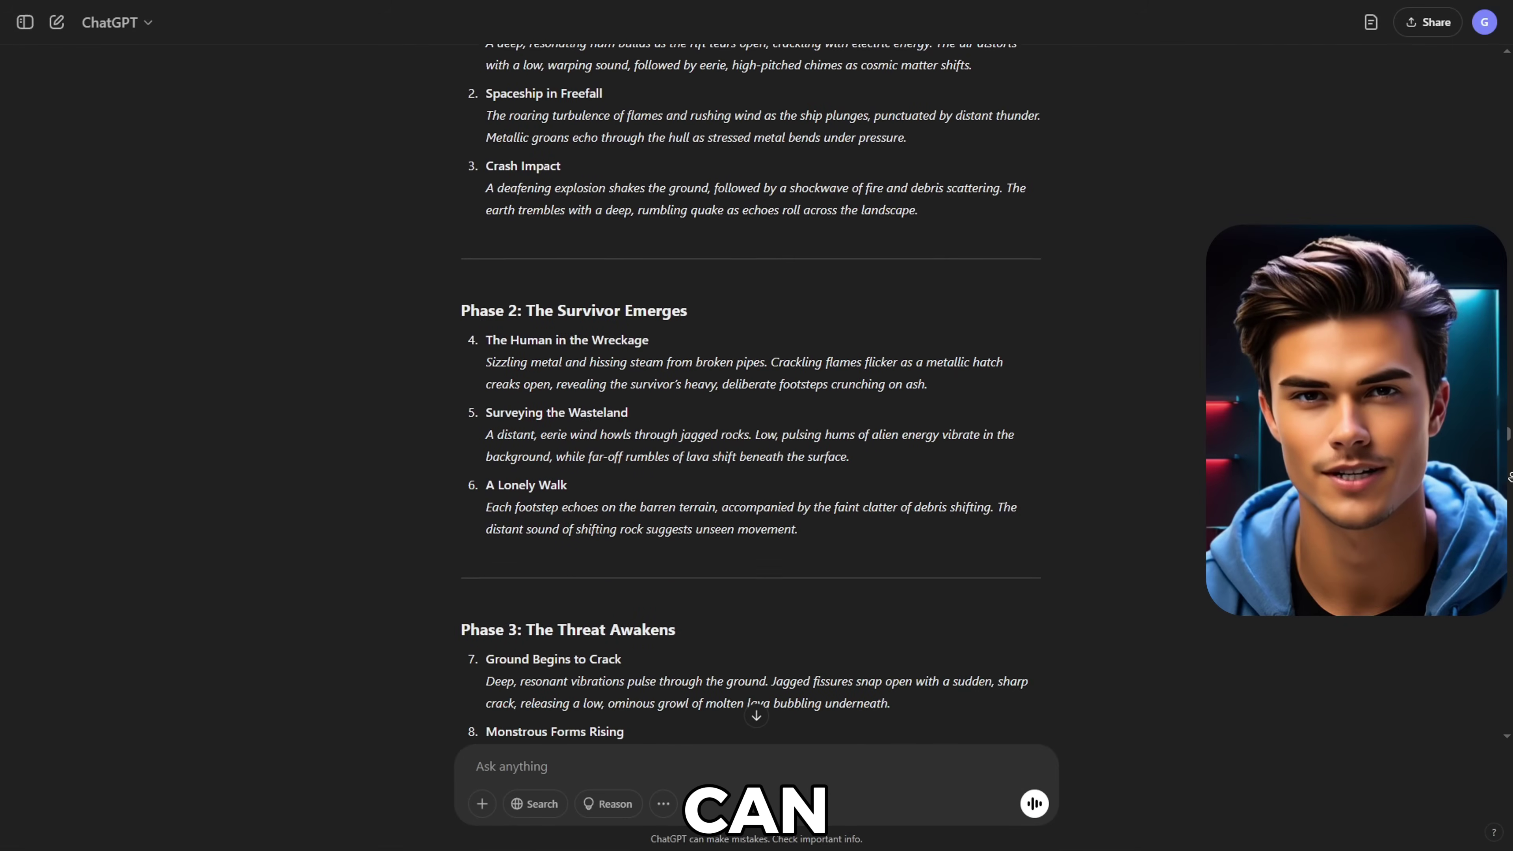
pyautogui.scroll(-3, 751, 388)
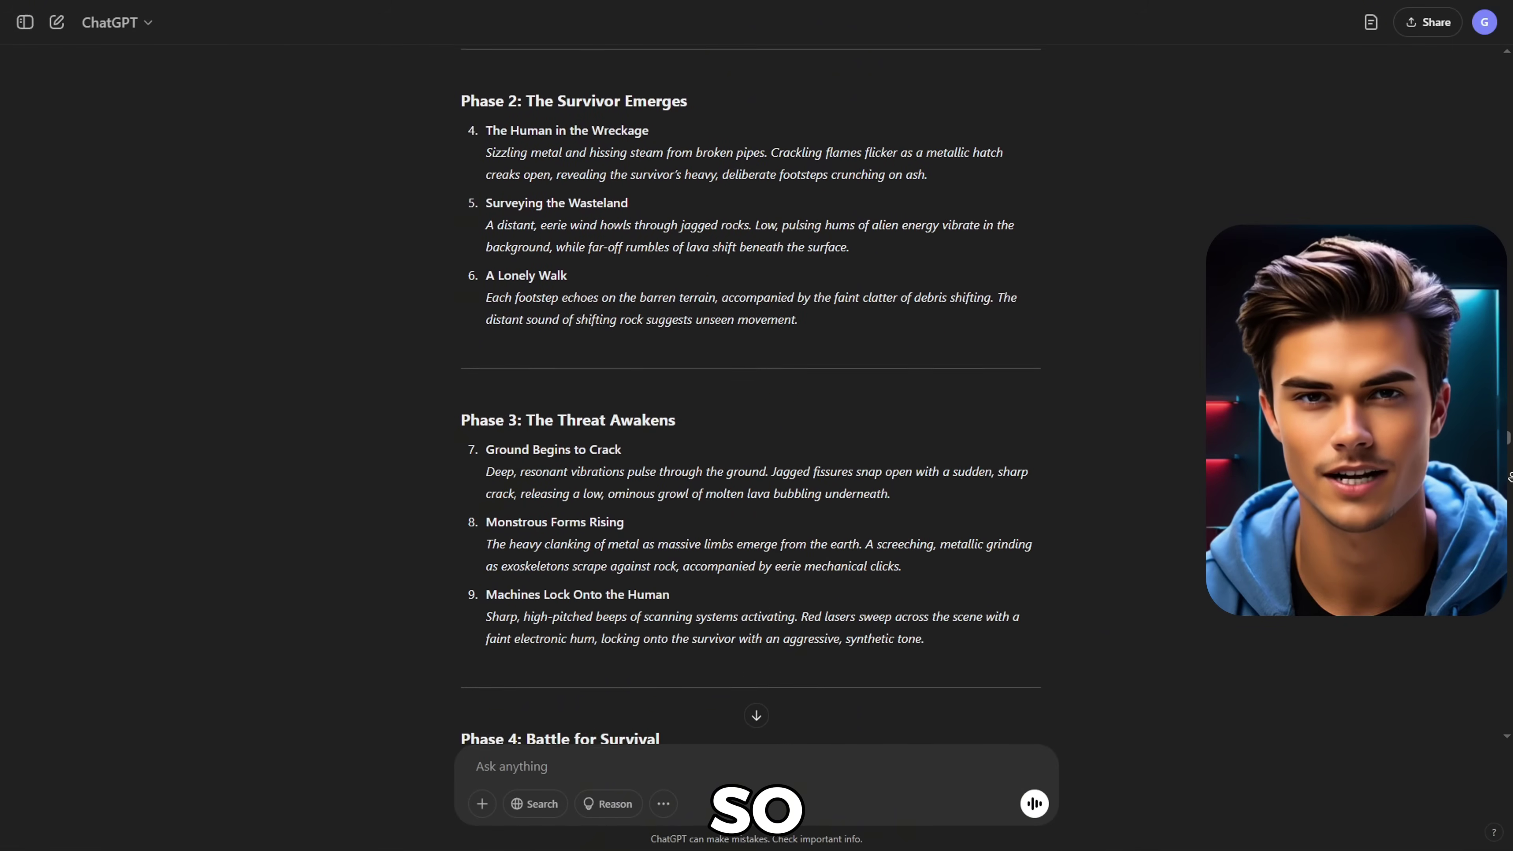
pyautogui.scroll(-3, 751, 387)
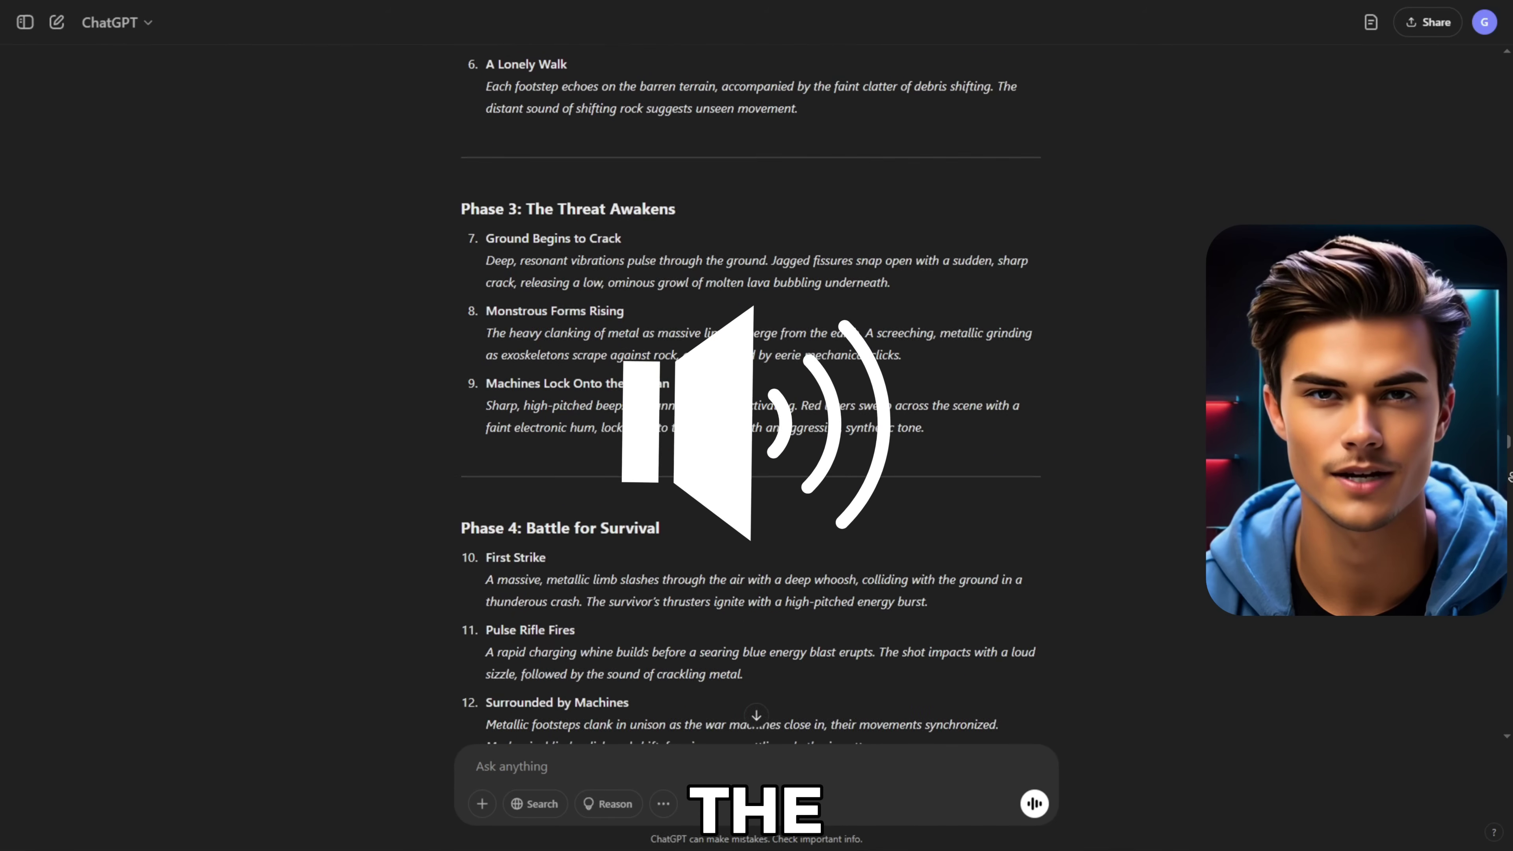
pyautogui.scroll(-3, 750, 387)
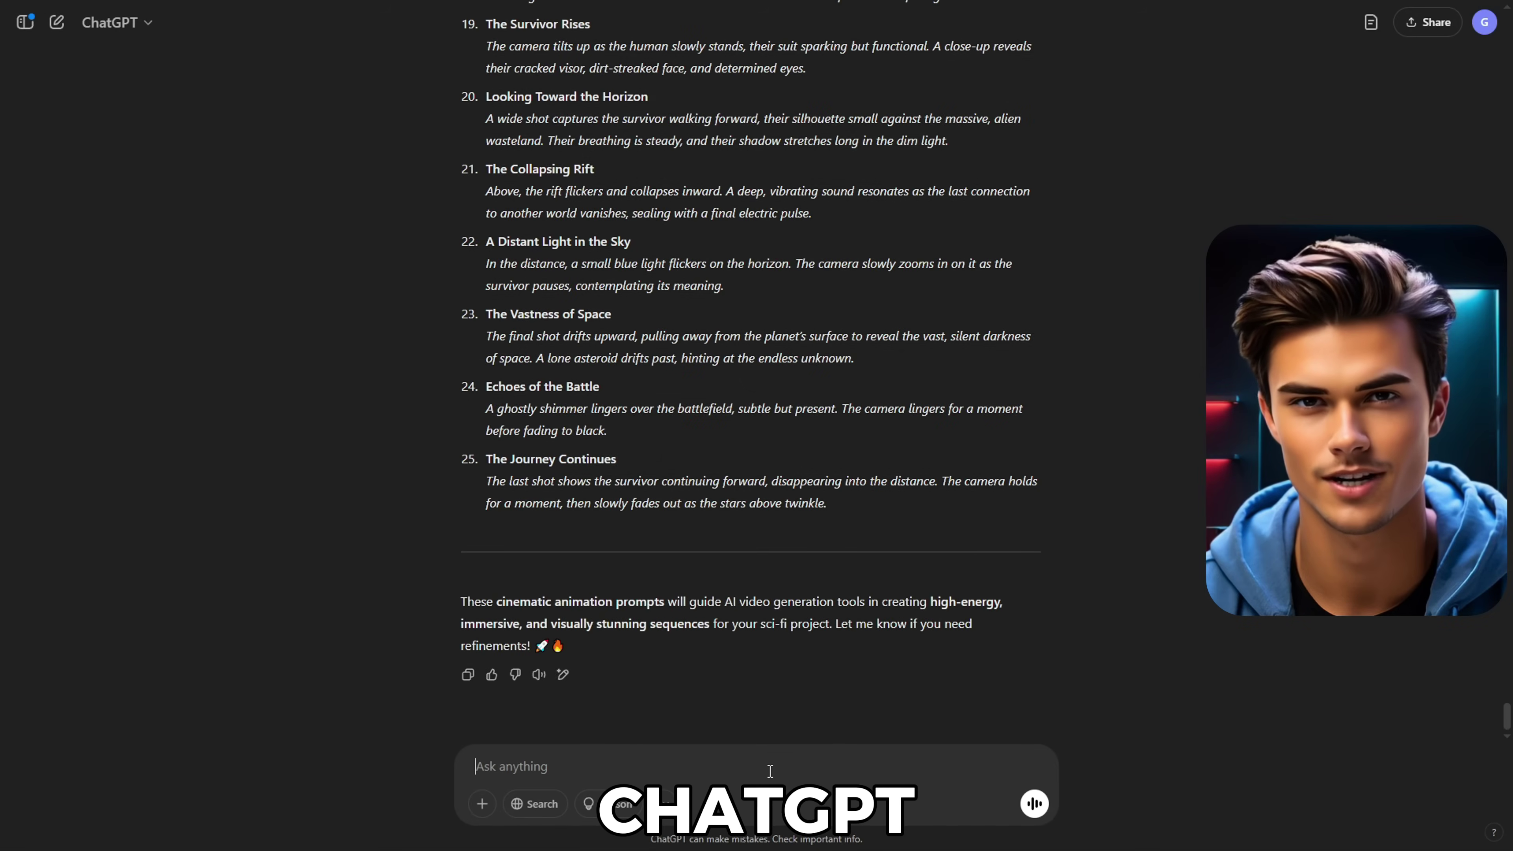
pyautogui.click(770, 771)
pyautogui.write('Using the list of image prompts you previously created for my movie scene, generate a corresponding sound effect prompt for each image. Each sound effect prompt should vividly describe the ambiance, actions, and emotions in the scene to create immersive and fitting audio. Ensure each prompt is detailed enough for an AI sound generation tool to produce high-quality sound effects.')
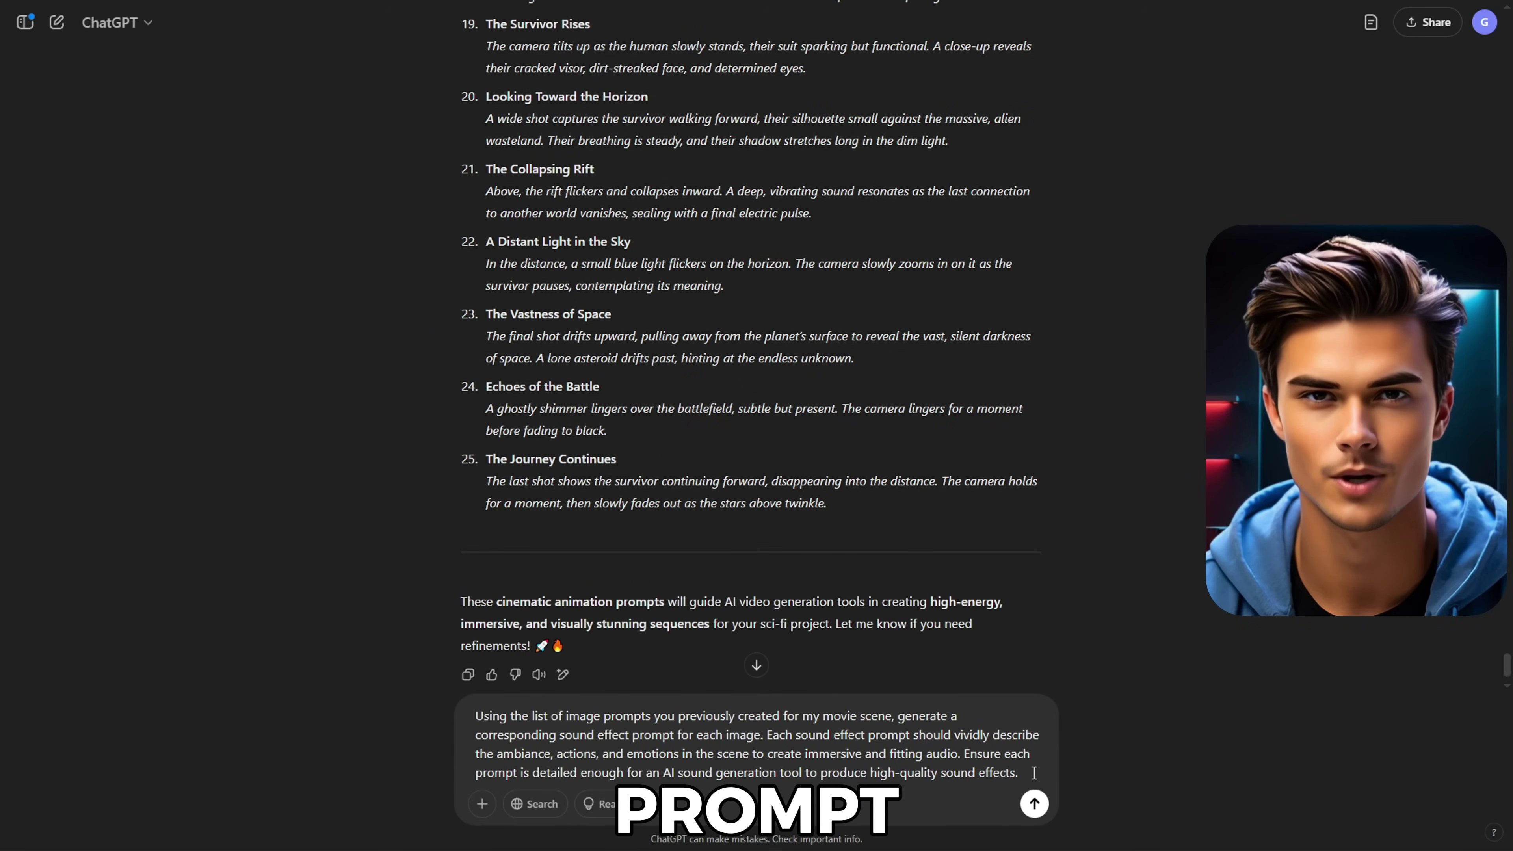
pyautogui.click(1033, 804)
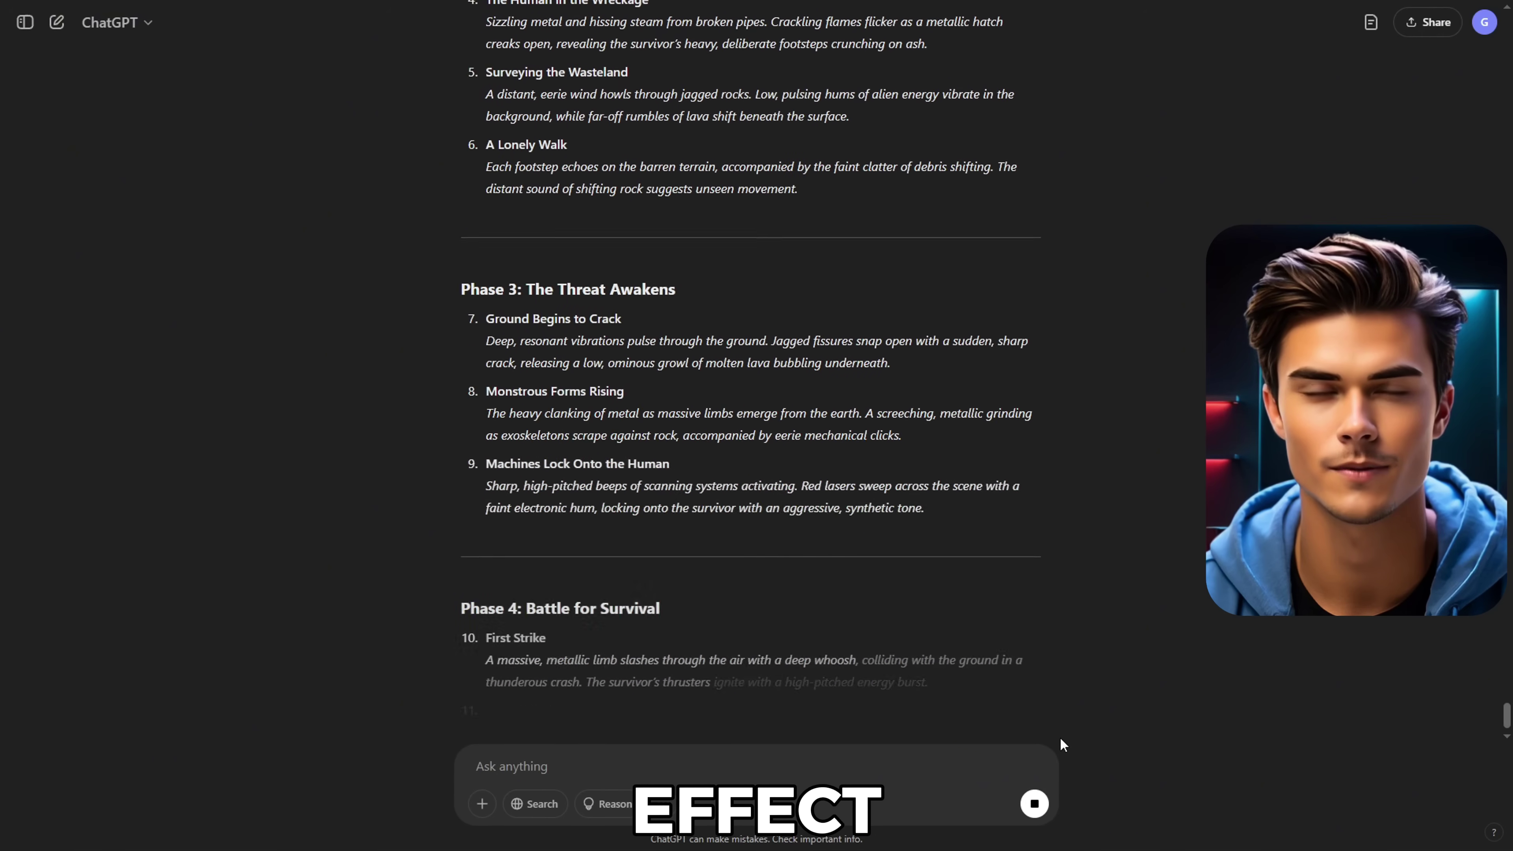
# Generate a sound effect in the video editor from ChatGPT's "Spaceship in Freefall" sound prompt.
pyautogui.scroll(15, 1044, 628)
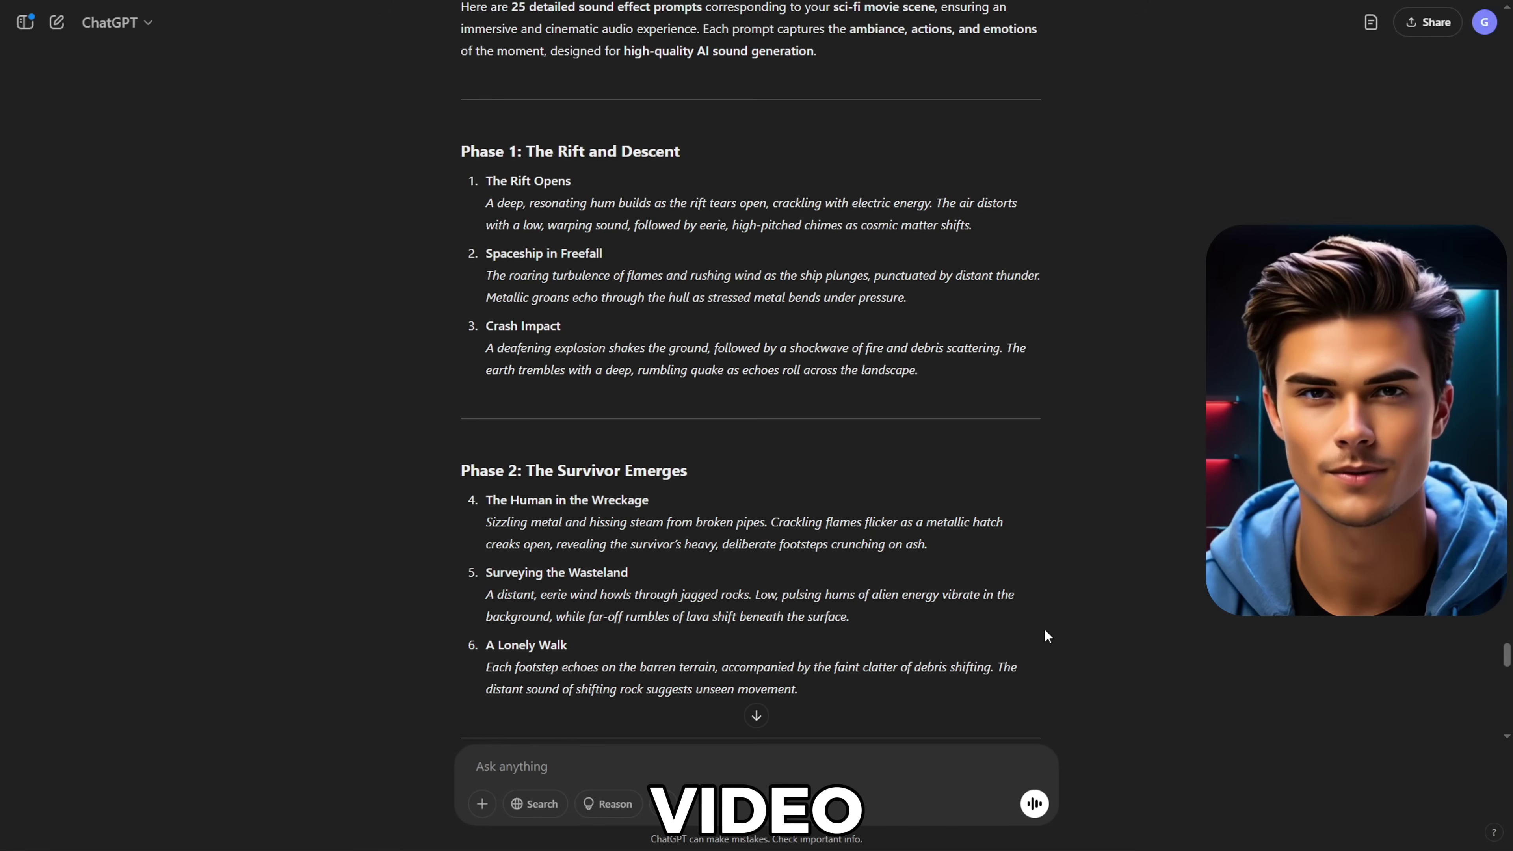
pyautogui.moveTo(486, 275); pyautogui.dragTo(917, 308)
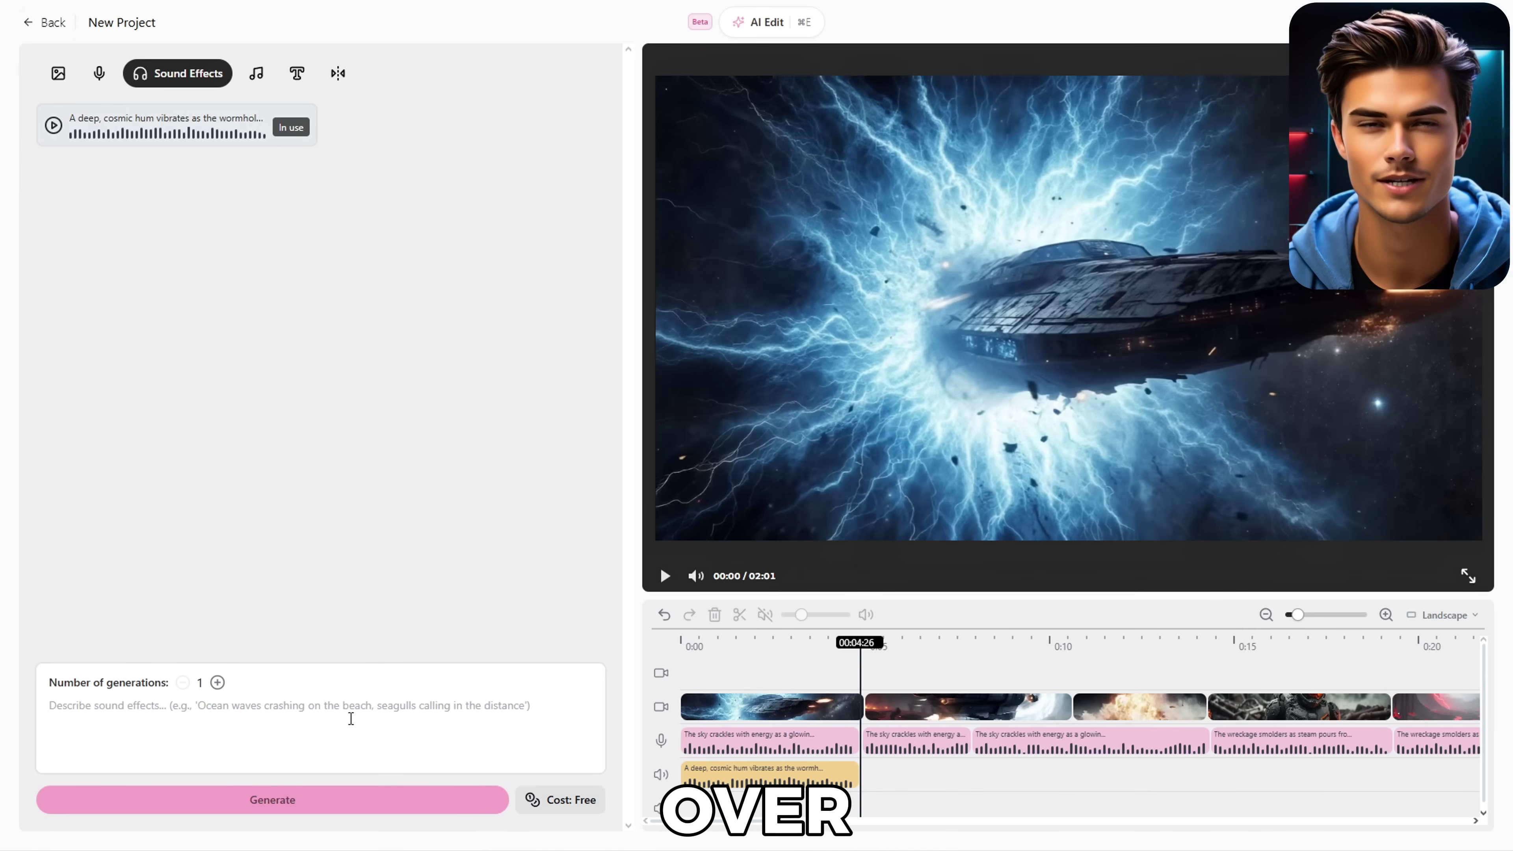
pyautogui.write('The roaring turbulence of flames and rushing wind as the ship plunges, punctuated by distant thunder. Metallic groans echo through the hull as stressed metal bends under pressure.')
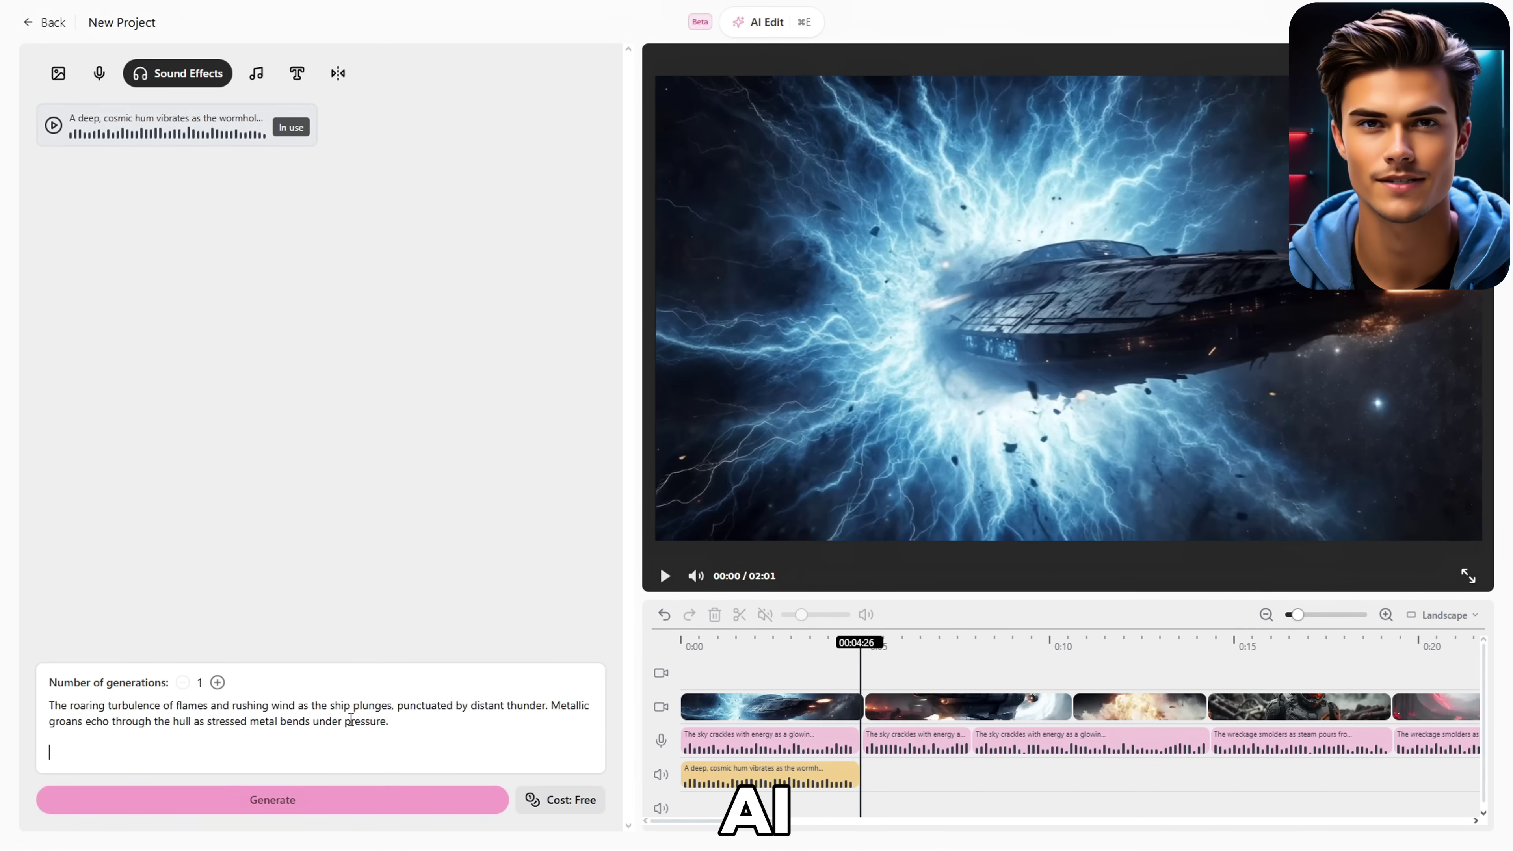
pyautogui.click(398, 800)
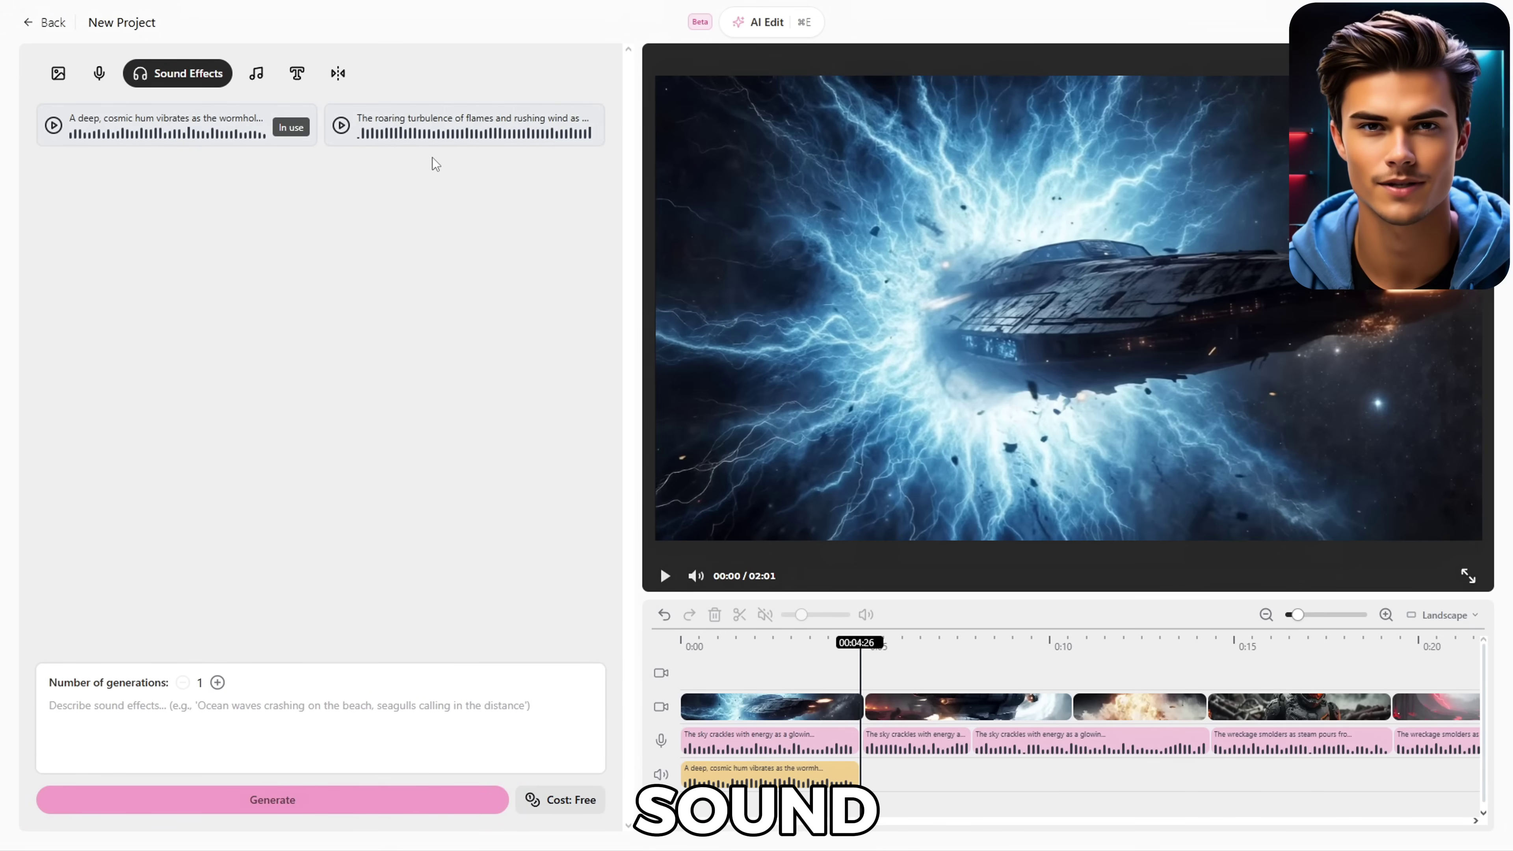
# Place the "roaring turbulence" sound effect right after the cosmic hum on the timeline and split it at 00:10:20.
pyautogui.moveTo(378, 133); pyautogui.dragTo(938, 773)
pyautogui.click(1075, 656)
pyautogui.click(1024, 772)
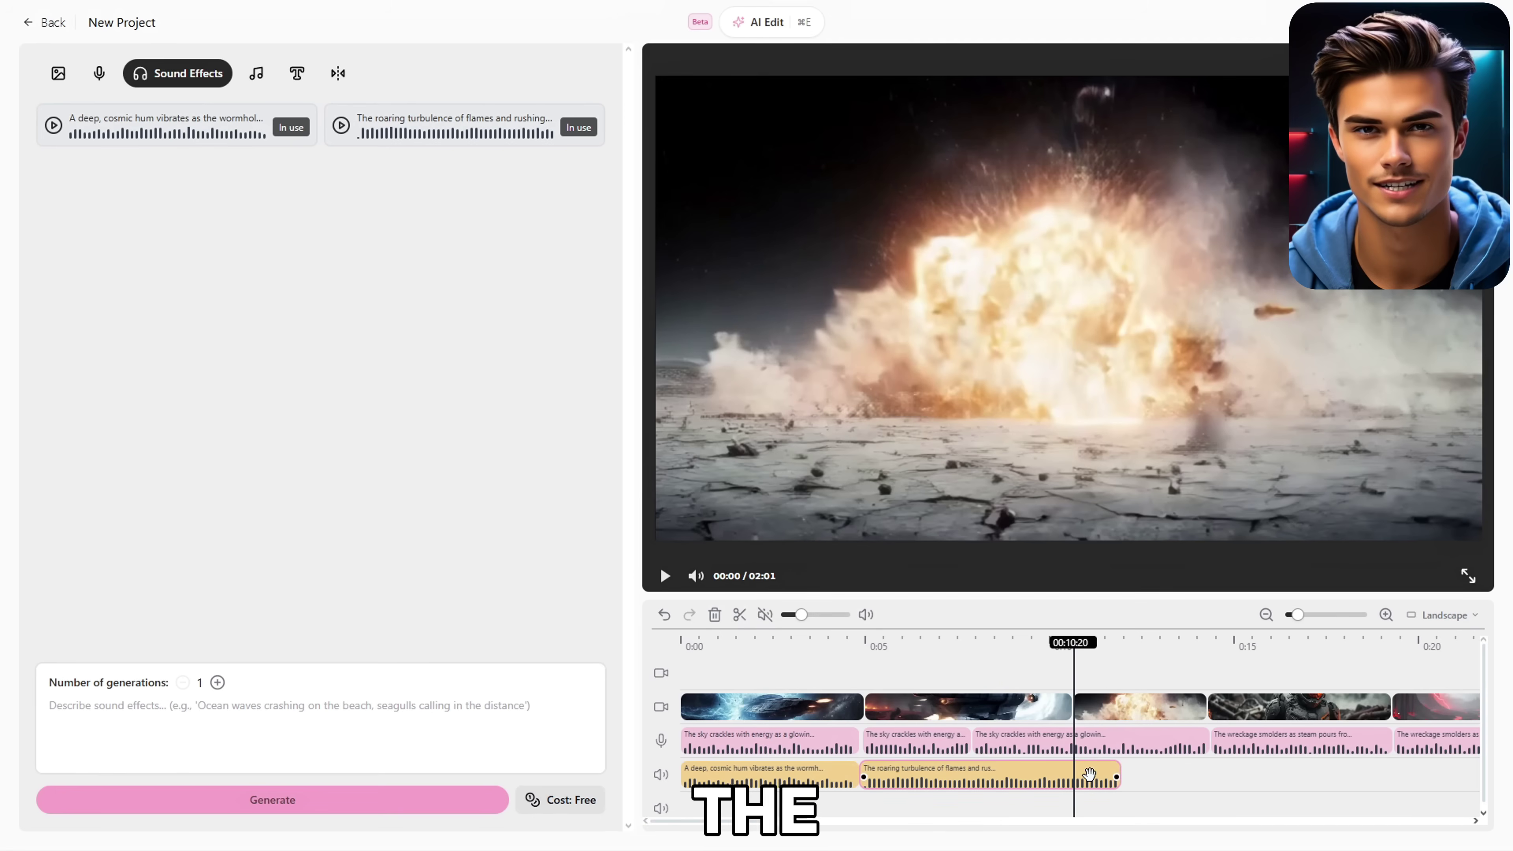
pyautogui.click(739, 614)
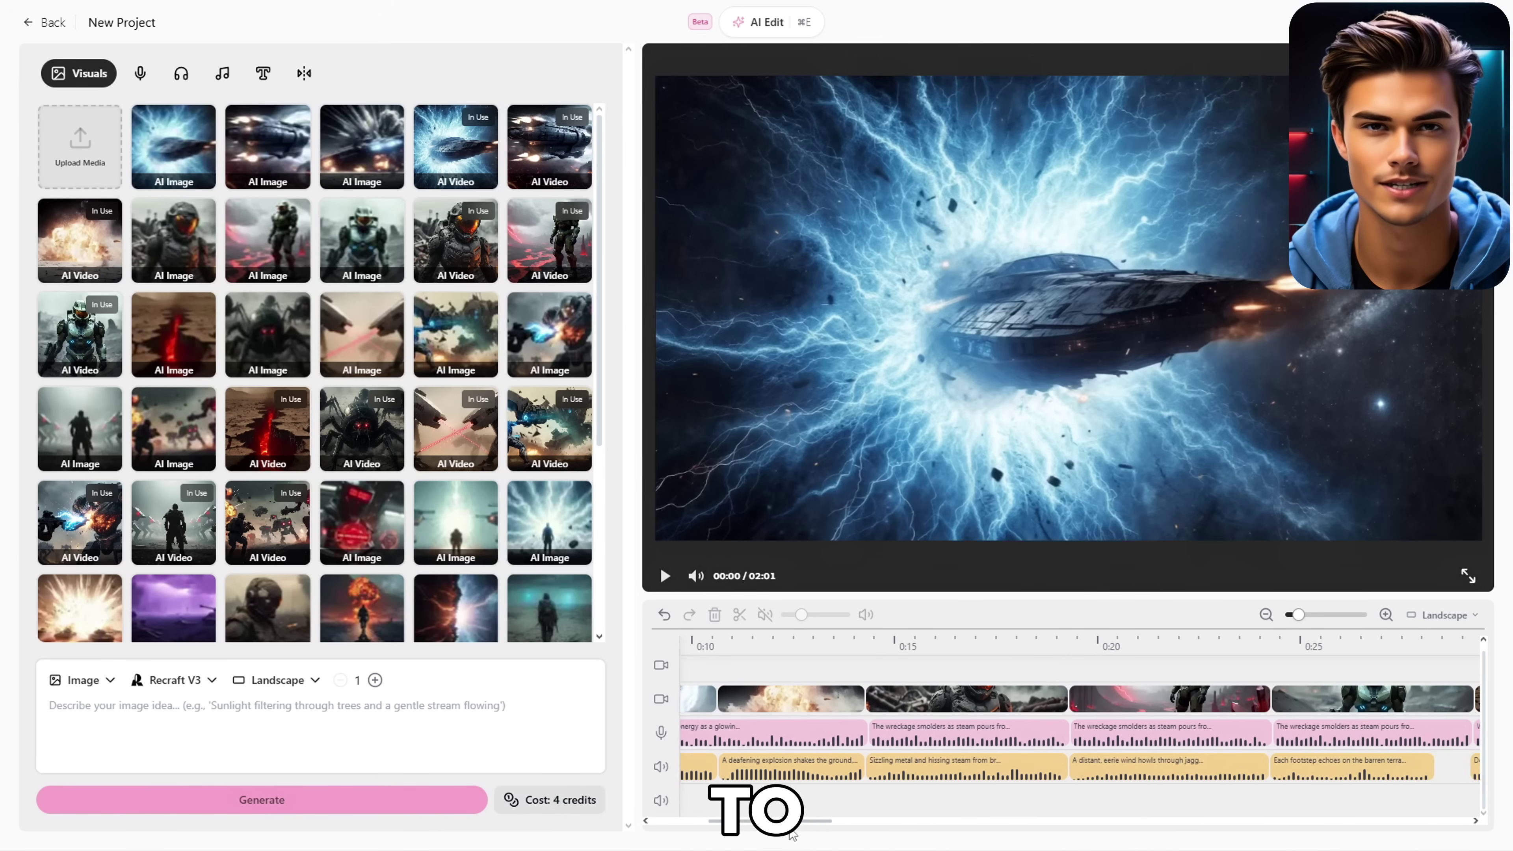
# Add a Fade transition between the first and second video clips and play the timeline across it.
pyautogui.moveTo(791, 832); pyautogui.dragTo(713, 846)
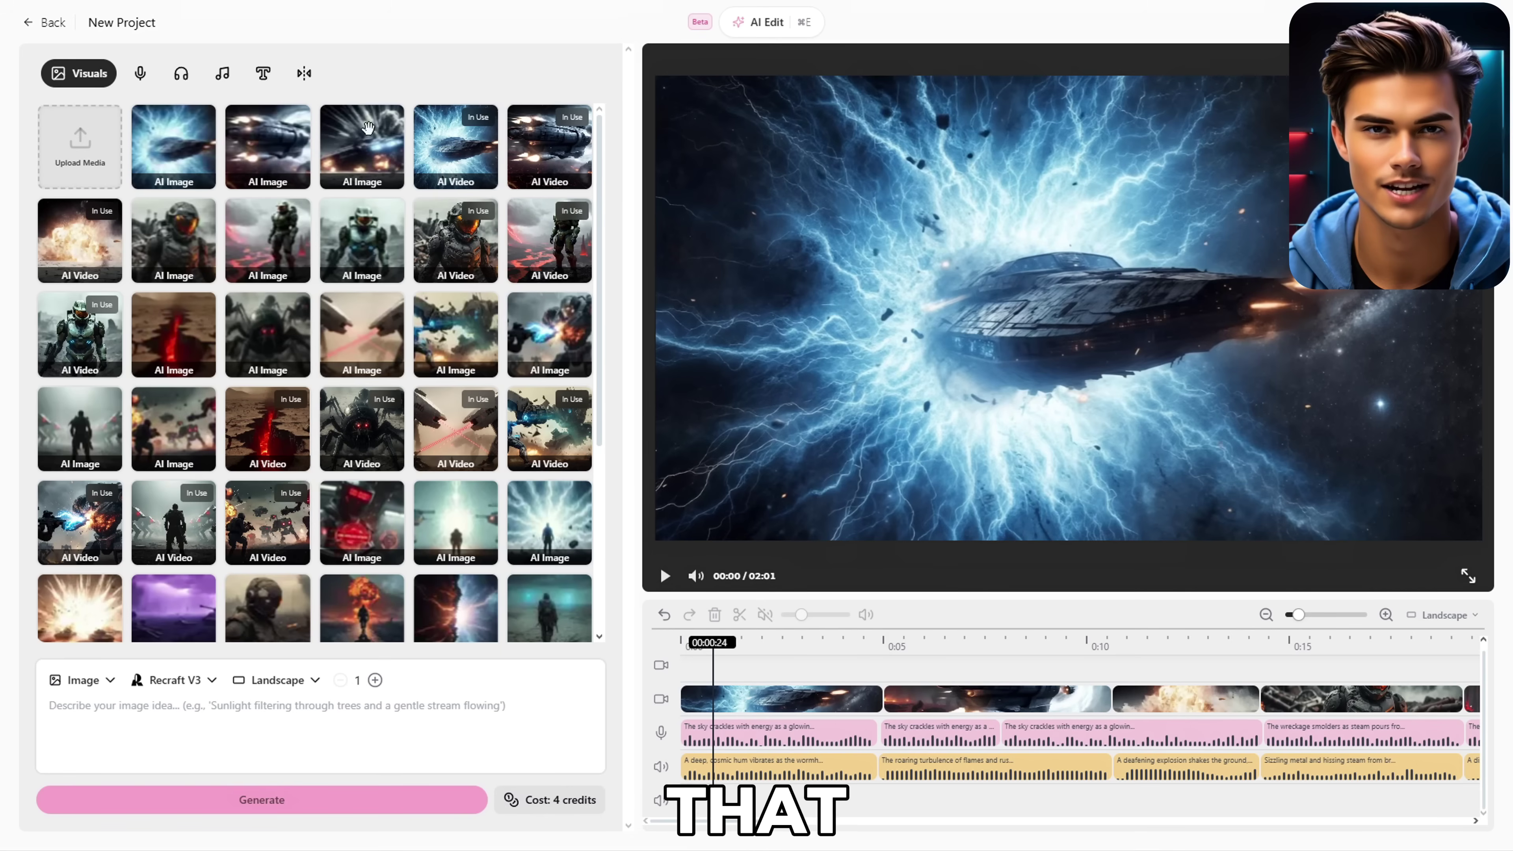
pyautogui.click(304, 74)
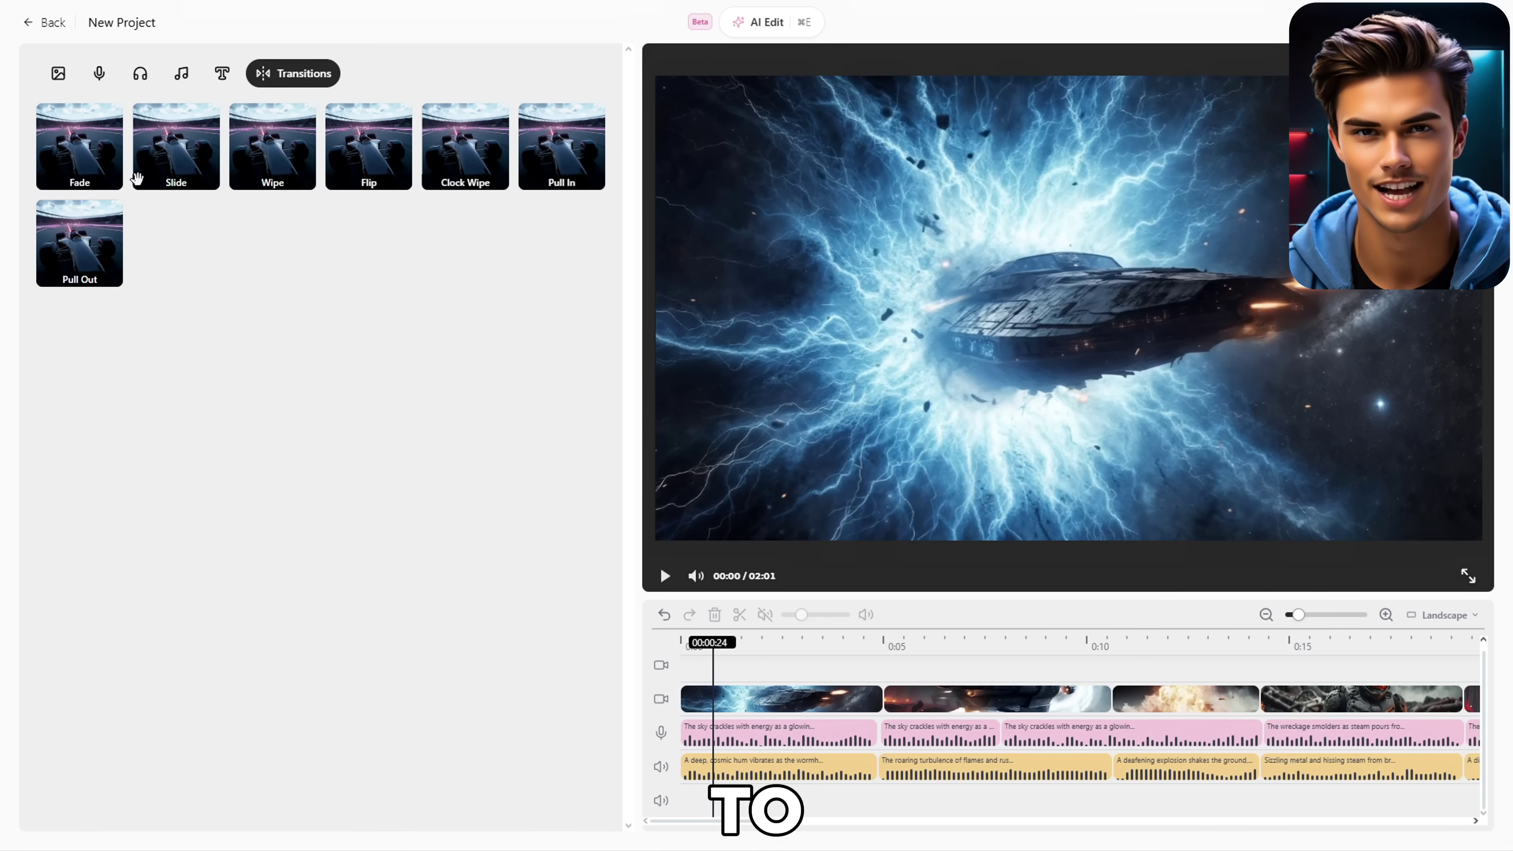
pyautogui.moveTo(84, 139); pyautogui.dragTo(874, 695)
pyautogui.click(869, 663)
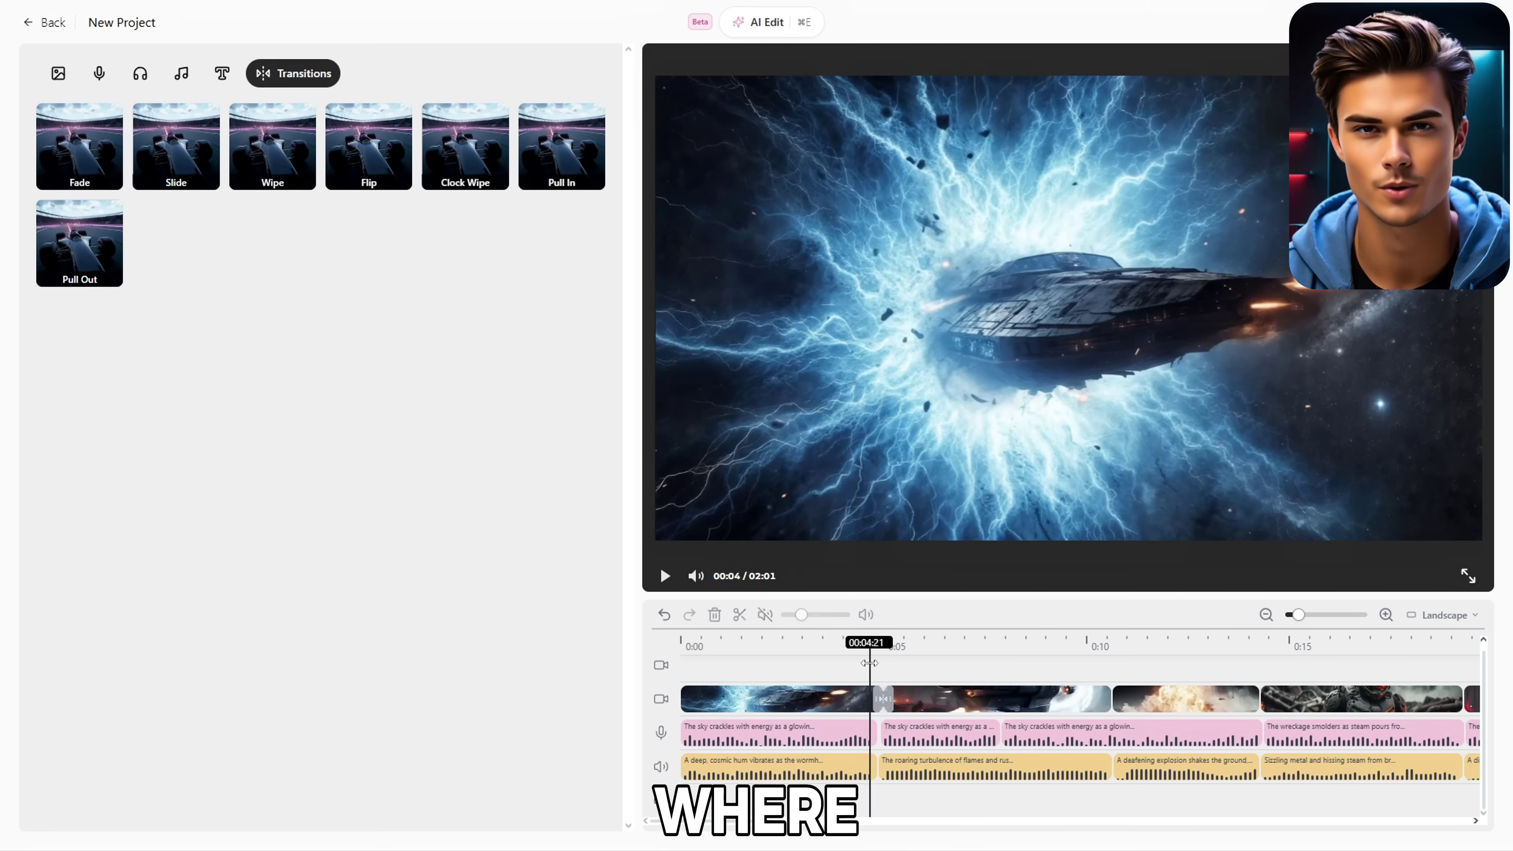
pyautogui.click(665, 576)
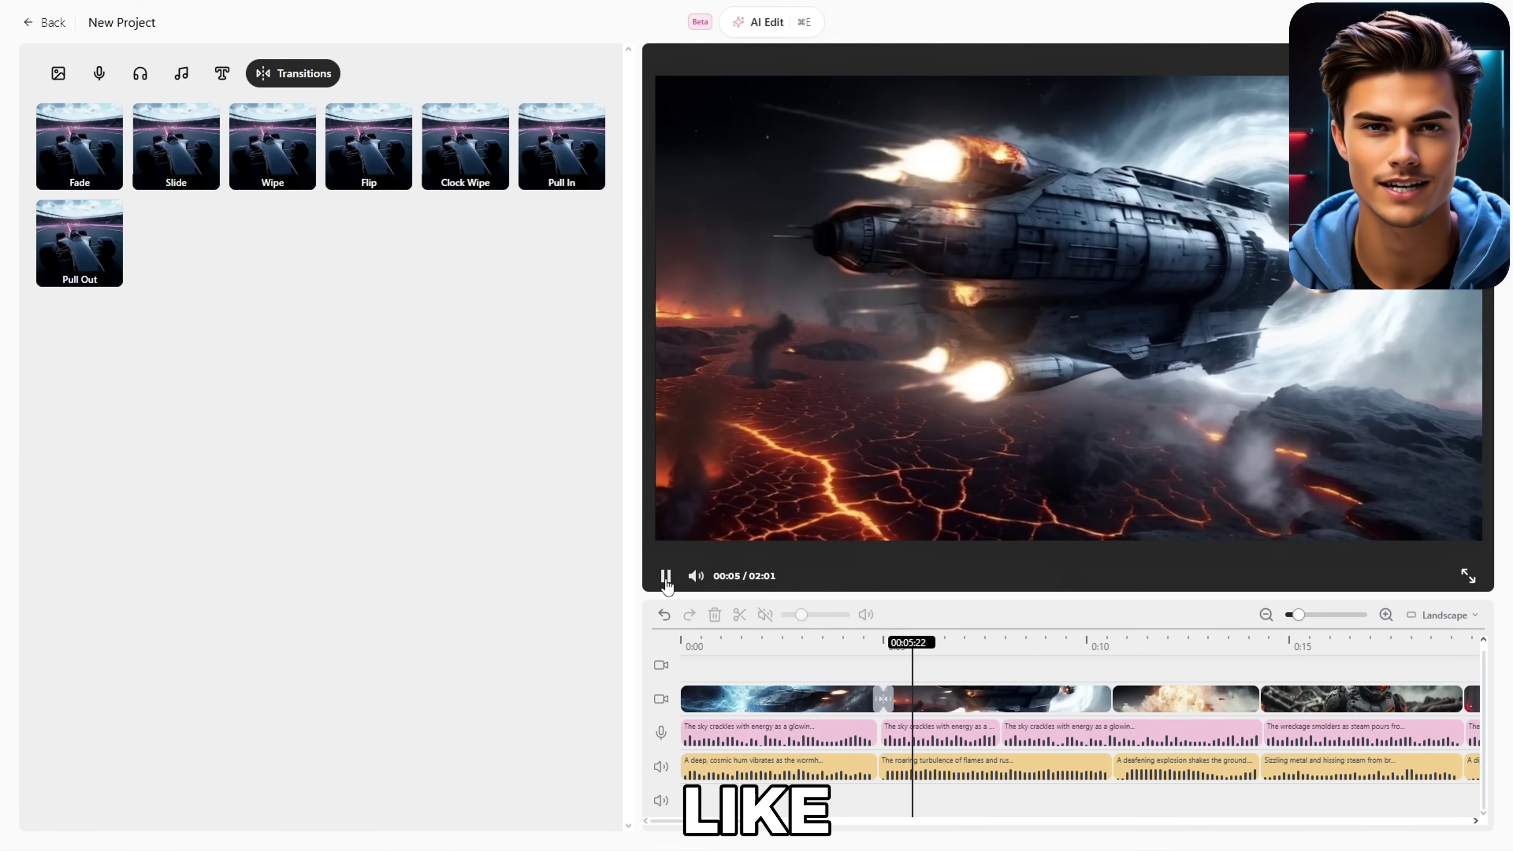
# Add a Slide transition between the second and third video clips and a Fade transition between the fourth and fifth clips.
pyautogui.click(666, 581)
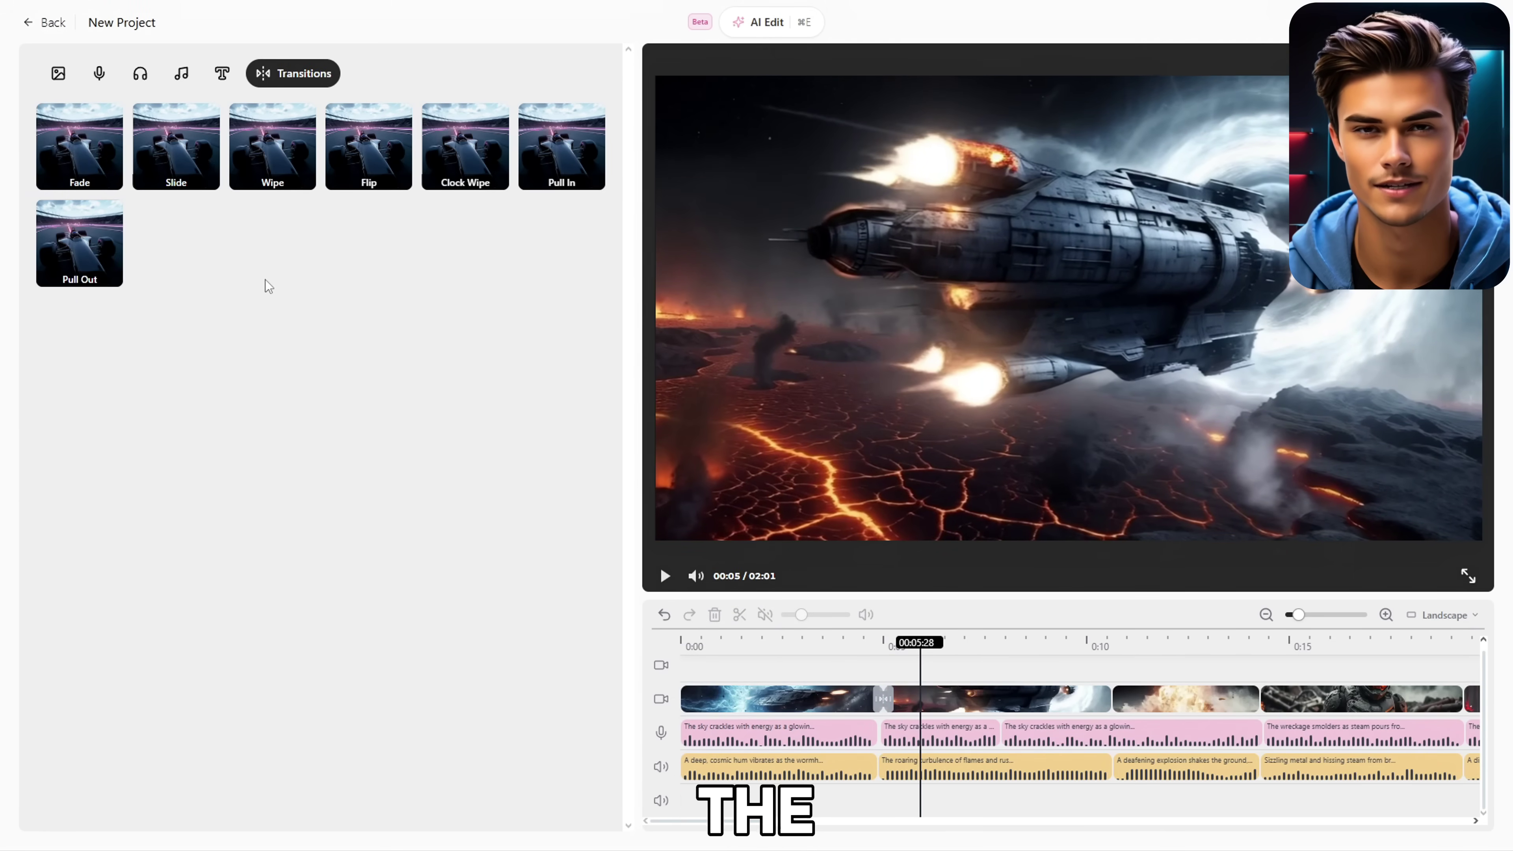
pyautogui.moveTo(175, 136); pyautogui.dragTo(1113, 699)
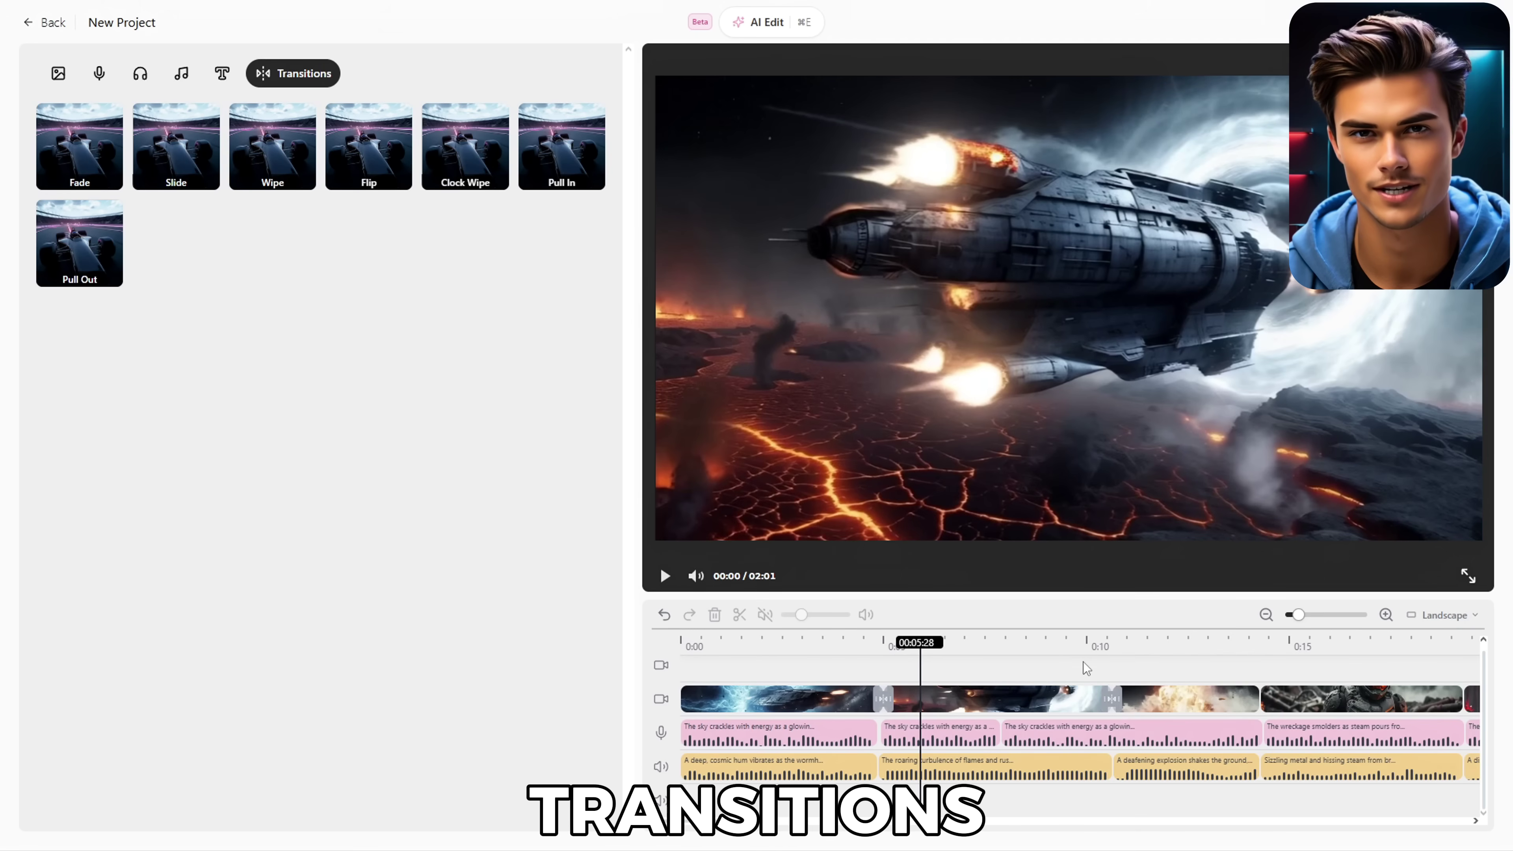
pyautogui.click(665, 576)
pyautogui.click(665, 575)
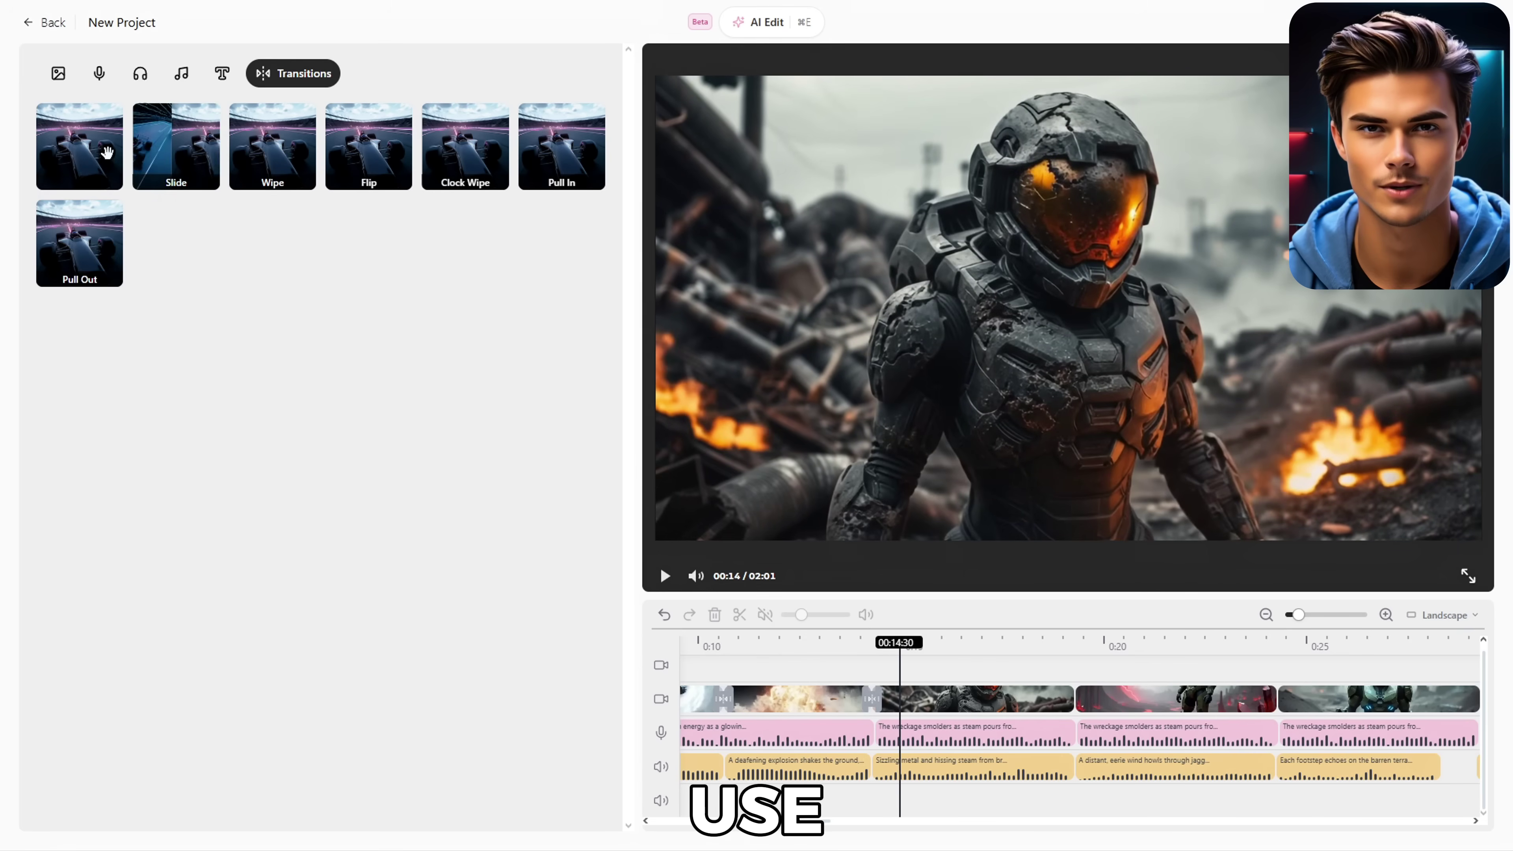
pyautogui.moveTo(102, 149); pyautogui.dragTo(1075, 698)
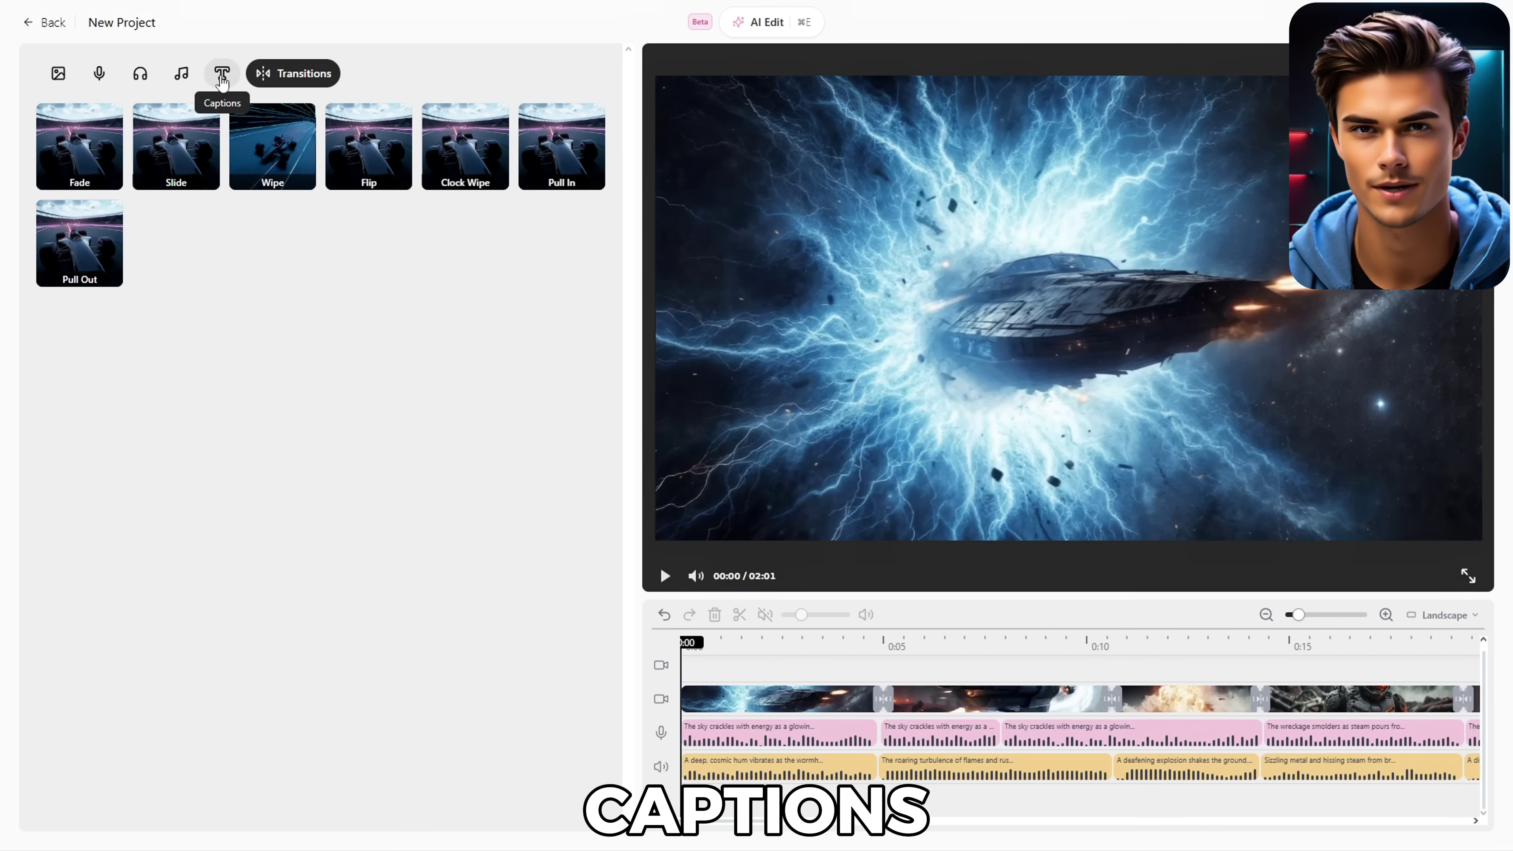
# Turn on captions for the movie and look through the available caption fonts, keeping Montserrat.
pyautogui.click(222, 74)
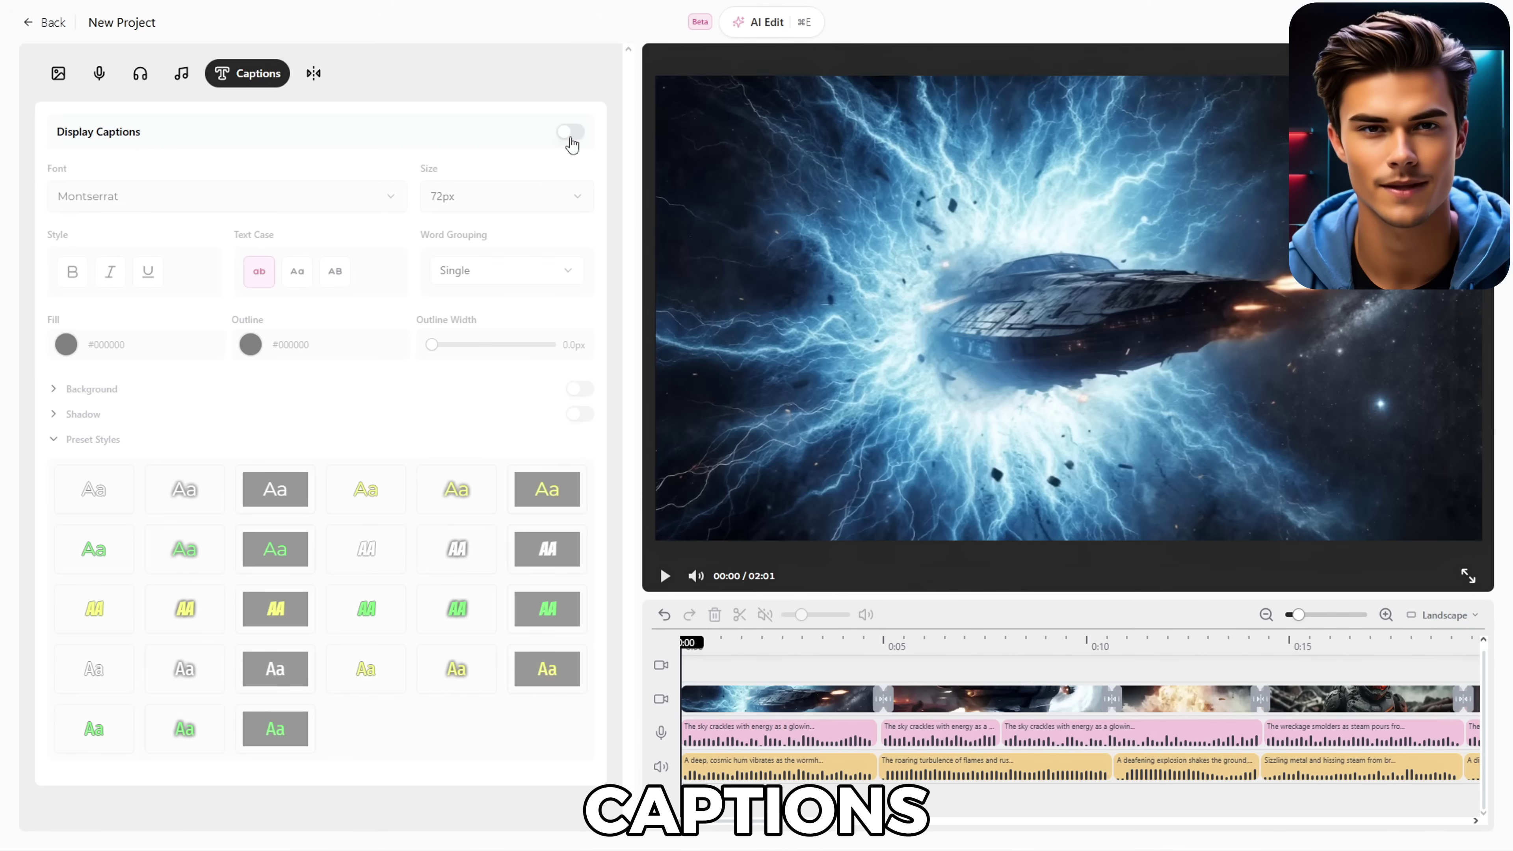
pyautogui.click(571, 133)
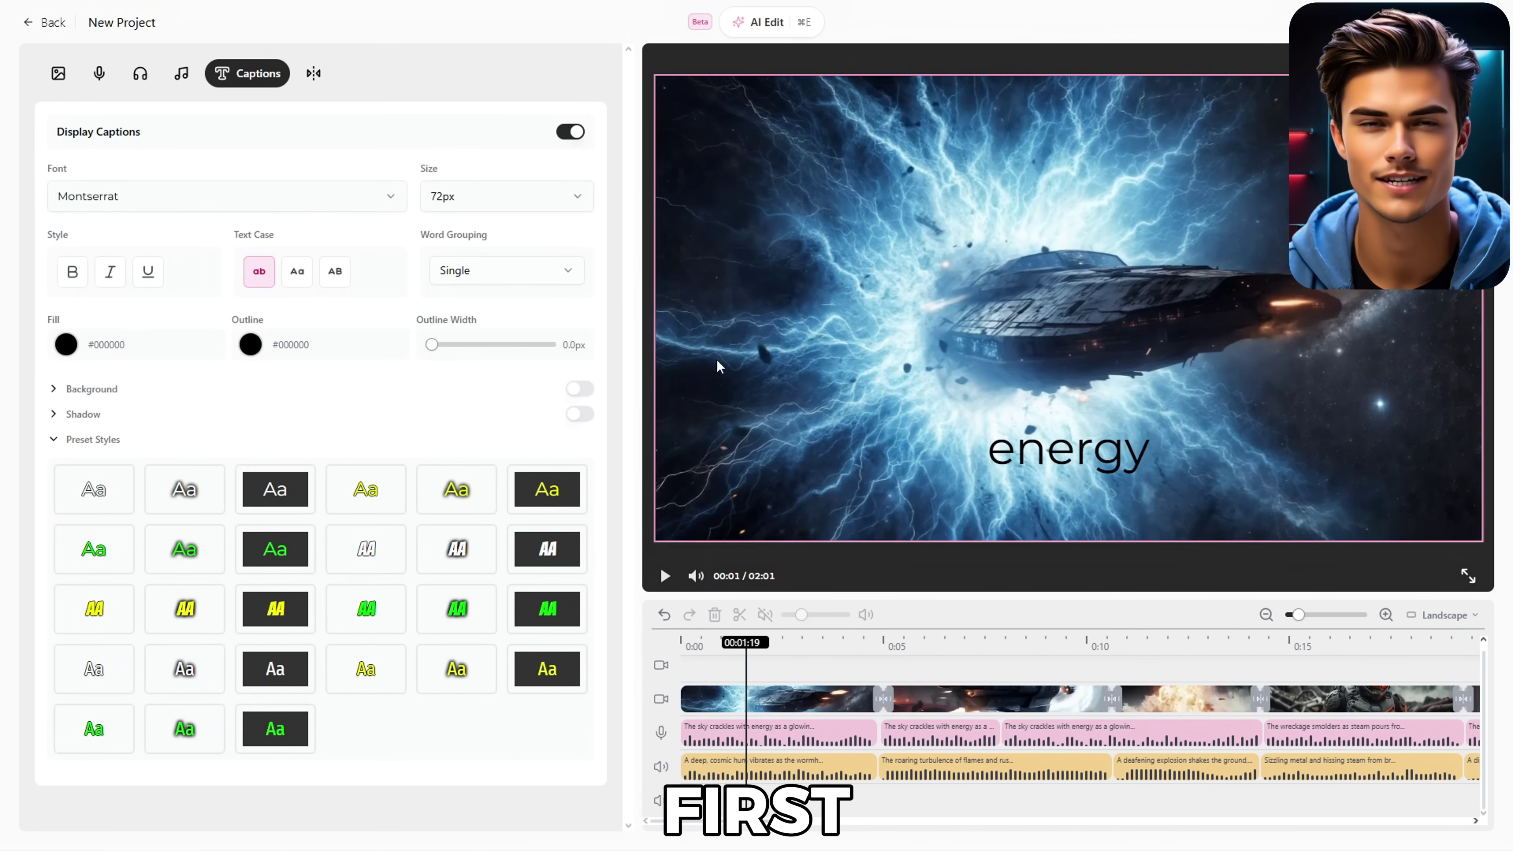
pyautogui.click(389, 196)
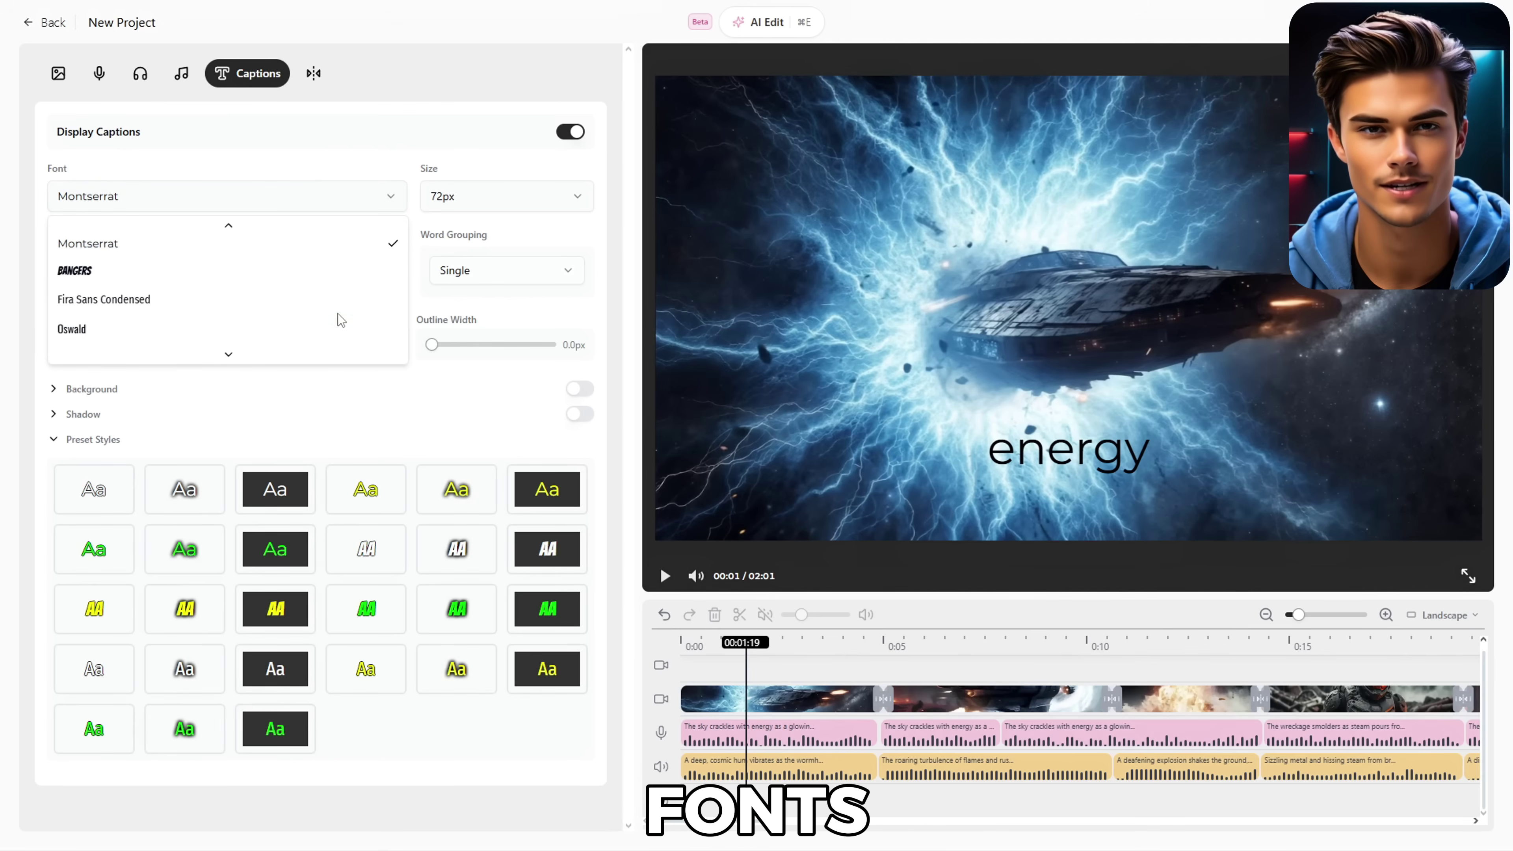
pyautogui.scroll(-3, 338, 322)
pyautogui.scroll(3, 338, 322)
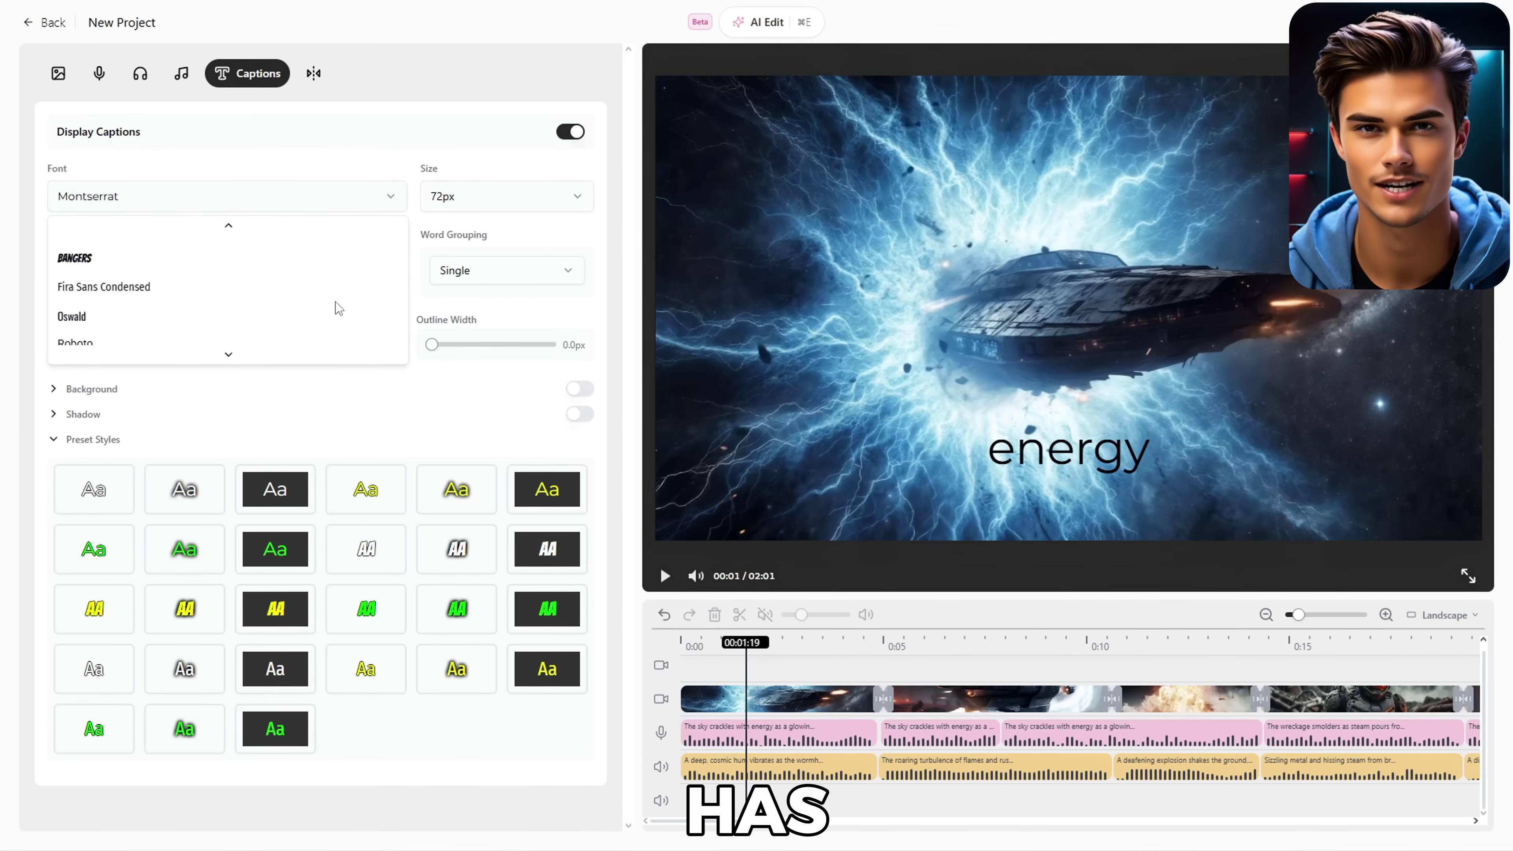
pyautogui.click(390, 202)
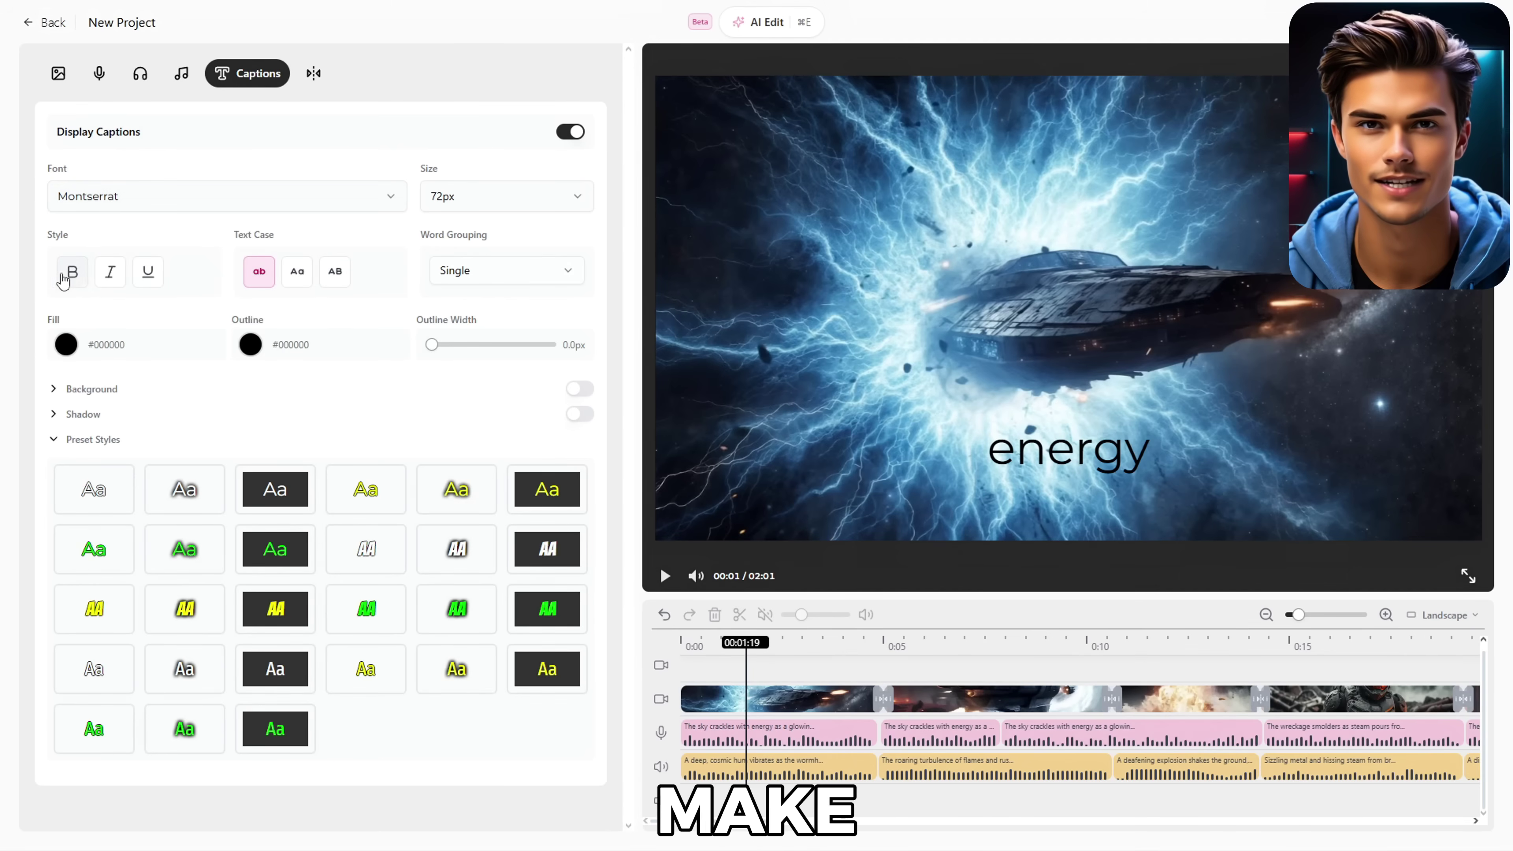
# Make the caption text bold and uppercase.
pyautogui.click(73, 275)
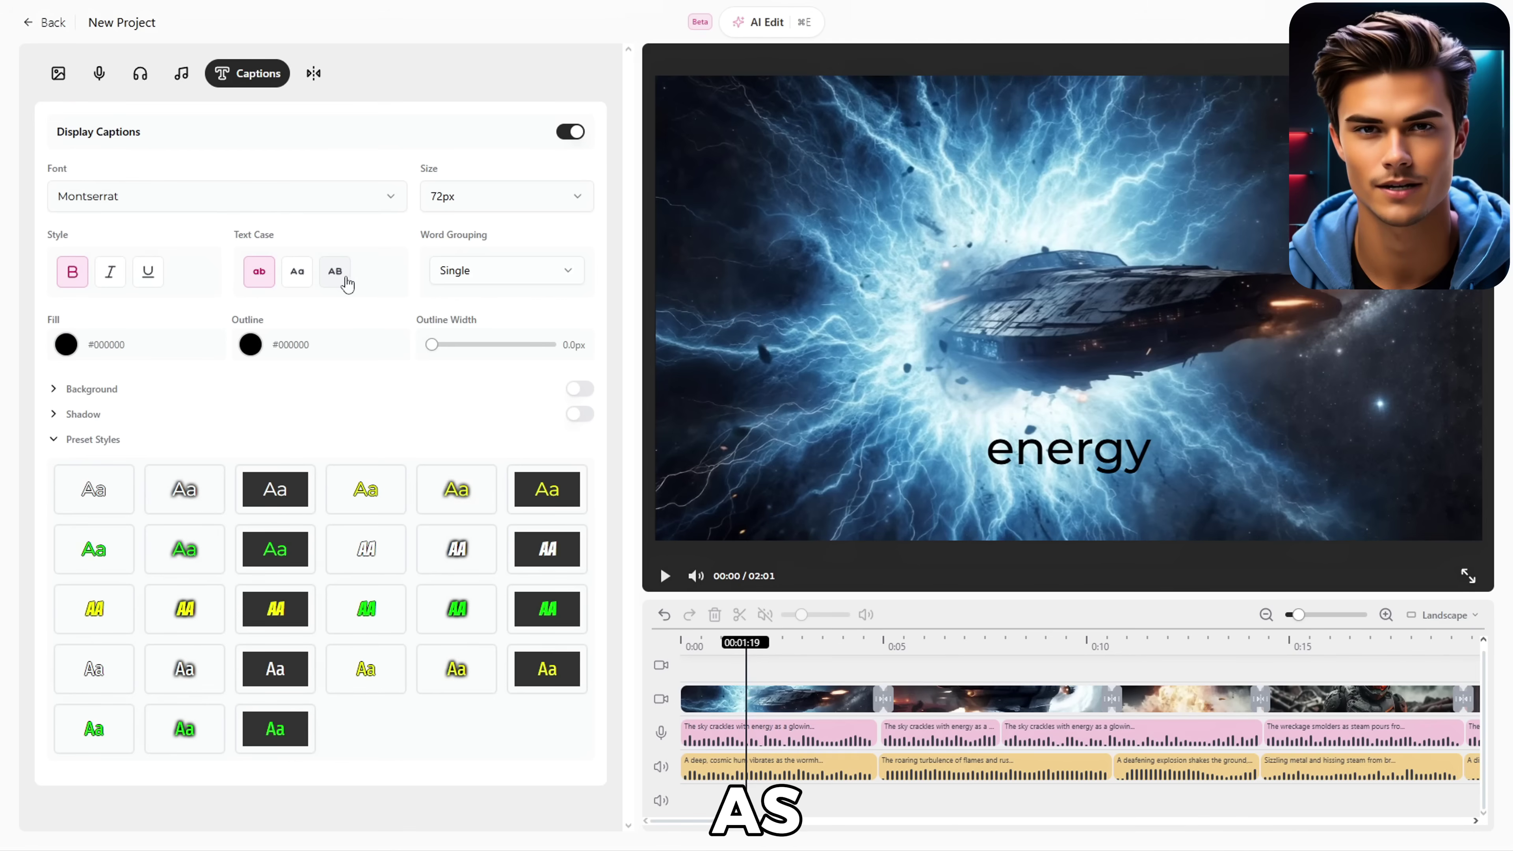
pyautogui.click(339, 283)
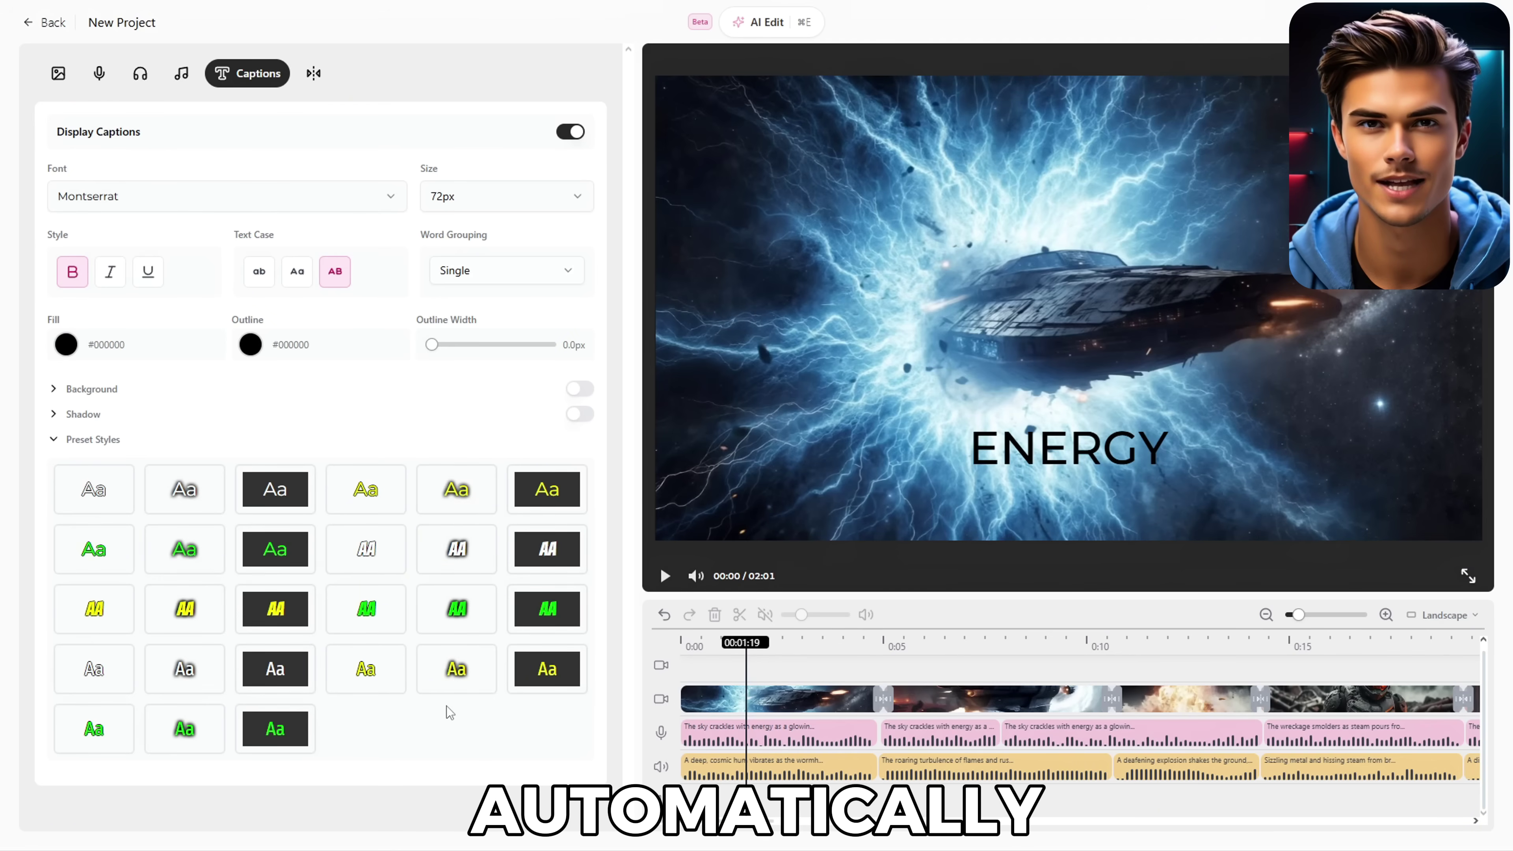
# Apply the preset caption style with plain white text on a dark box and move the caption down to the frame's lower edge.
pyautogui.click(291, 495)
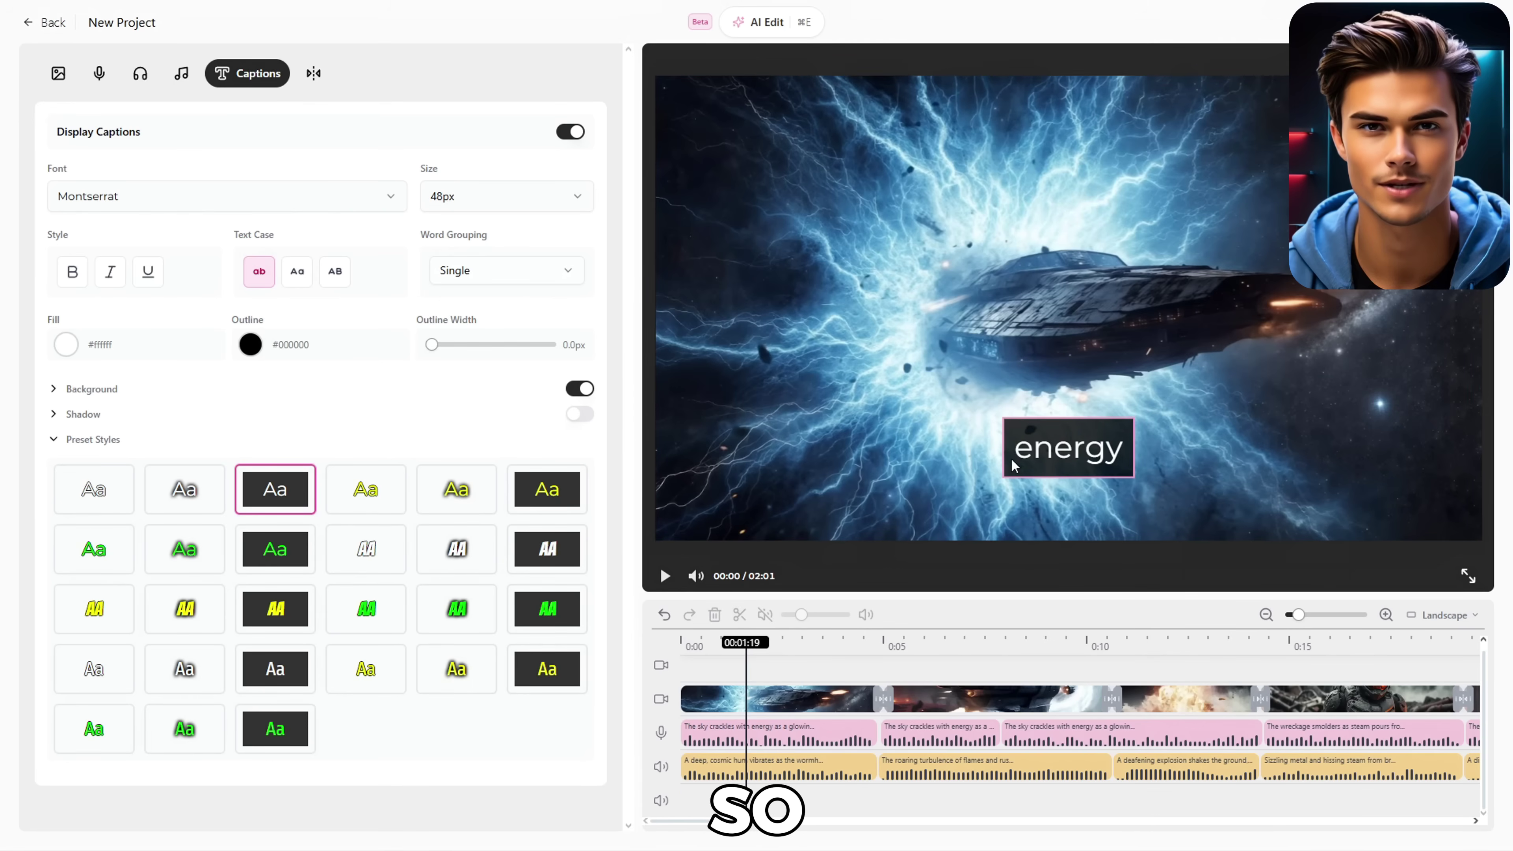
pyautogui.moveTo(1046, 465); pyautogui.dragTo(1050, 520)
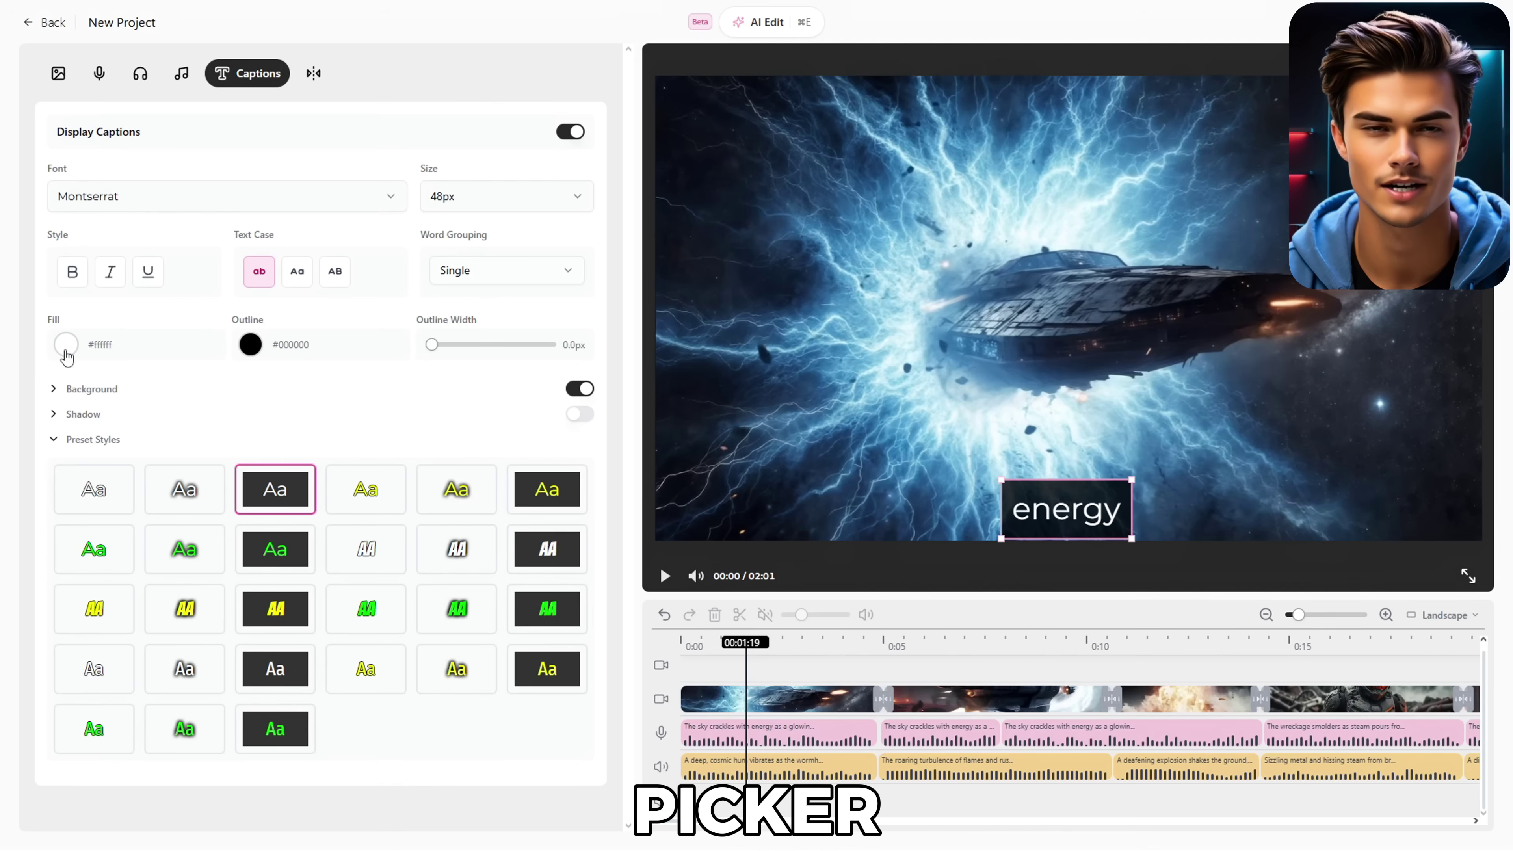
# Set the caption text's fill colour to yellow, #faff00.
pyautogui.click(66, 356)
pyautogui.click(37, 305)
pyautogui.moveTo(128, 216); pyautogui.dragTo(167, 158)
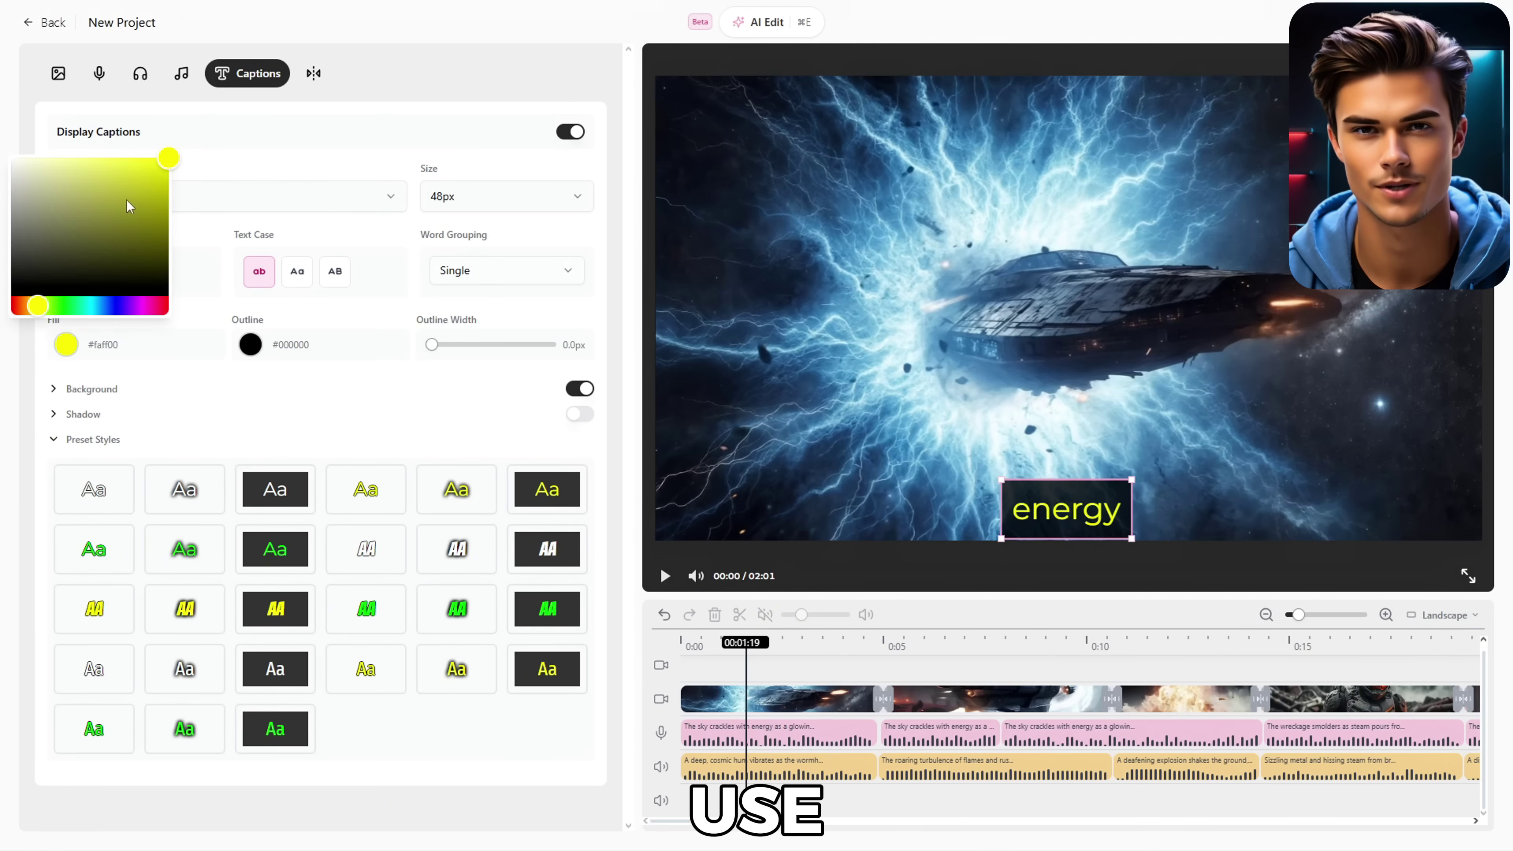
pyautogui.click(306, 427)
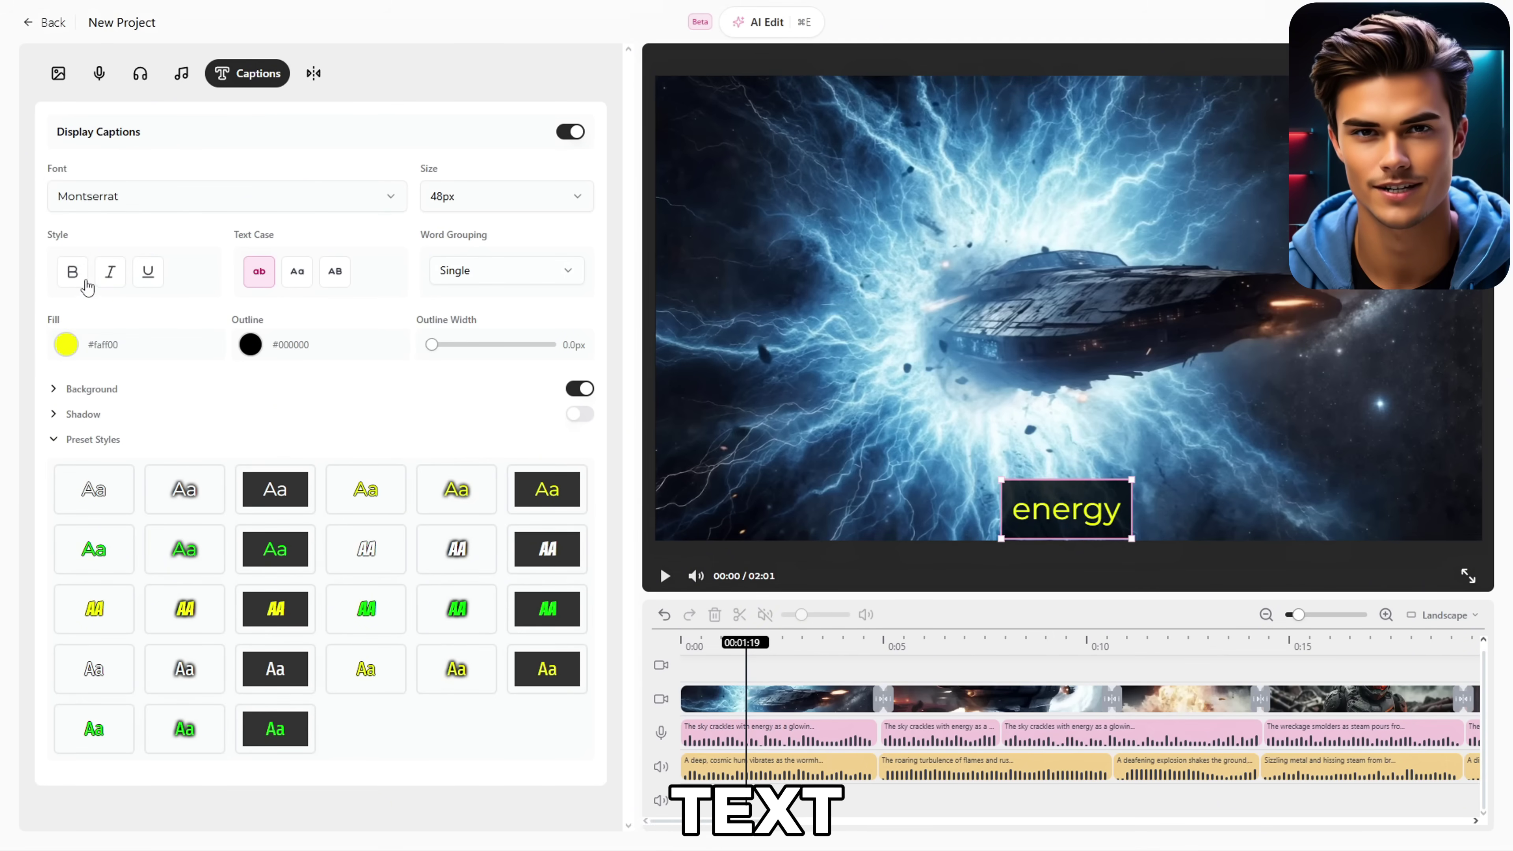
# Make the yellow captions bold and all uppercase, and preview them at 00:02:07 on the timeline.
pyautogui.click(73, 273)
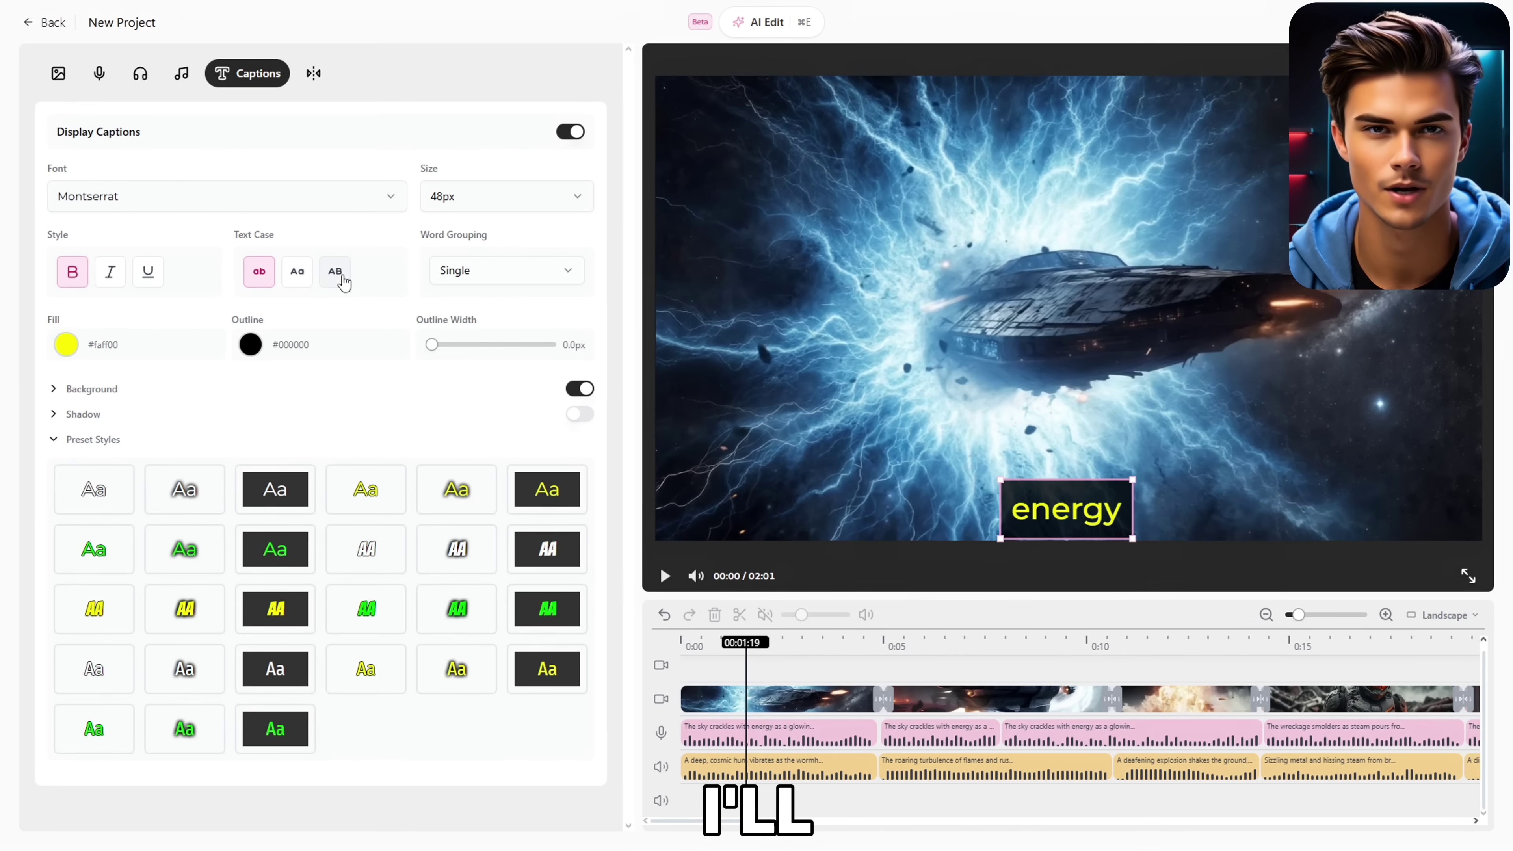
pyautogui.click(336, 273)
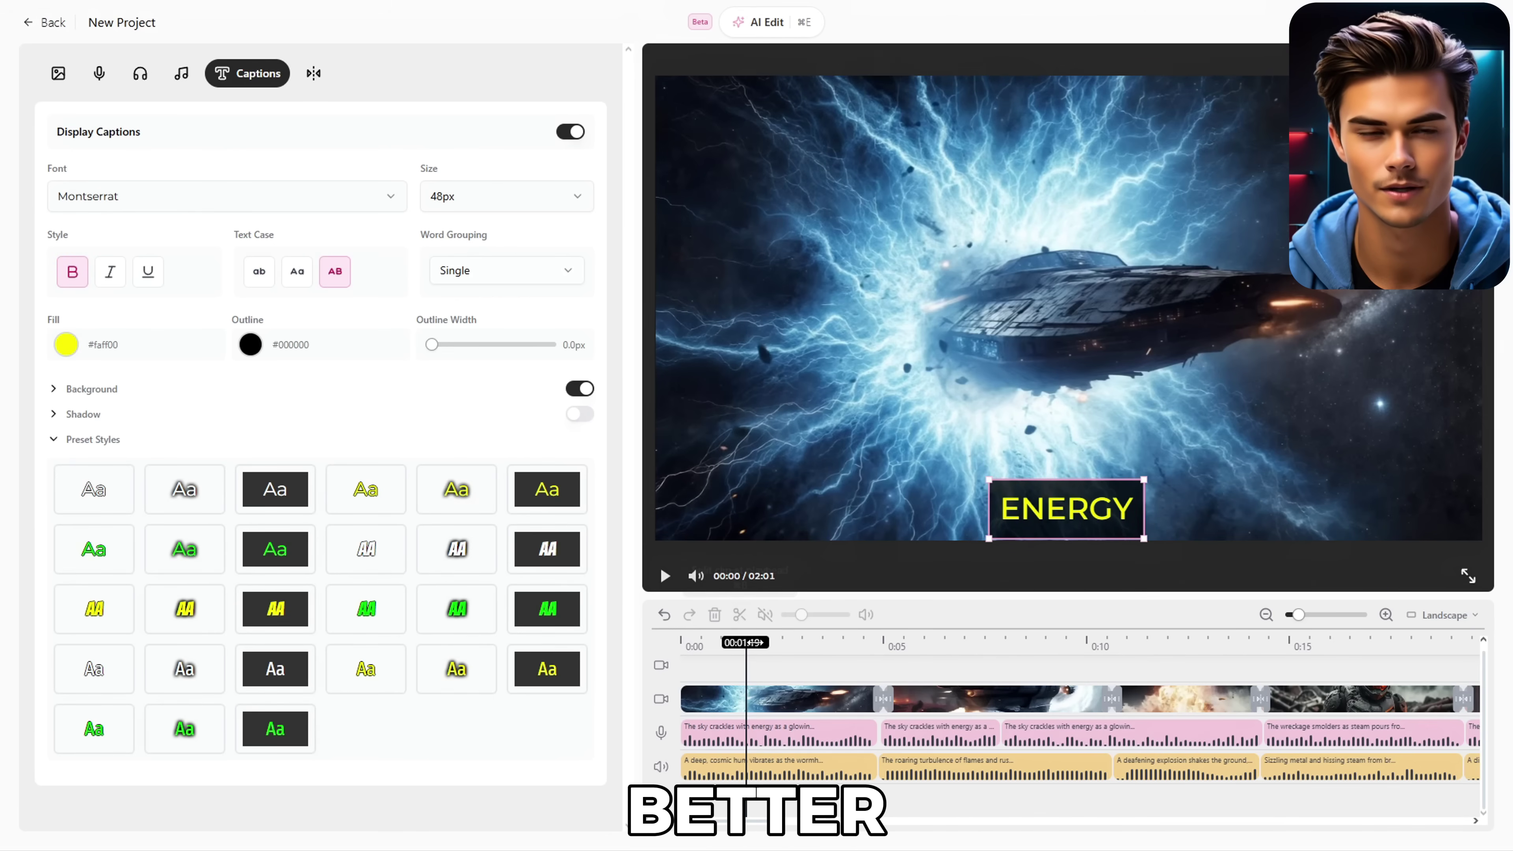
pyautogui.moveTo(749, 642); pyautogui.dragTo(769, 665)
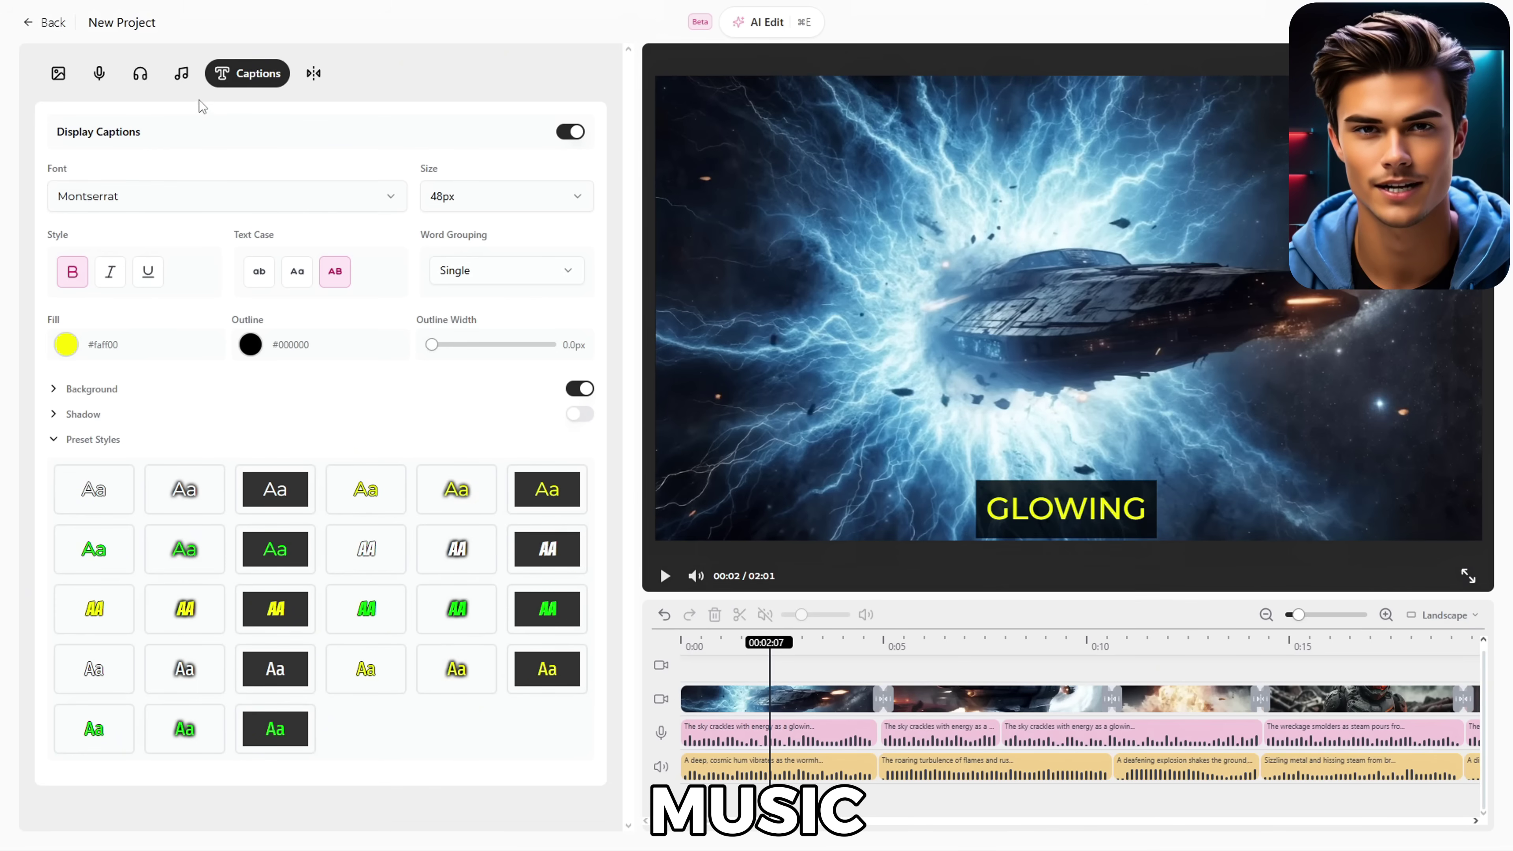
# Open the music options and start downloading the finished movie.
pyautogui.click(189, 81)
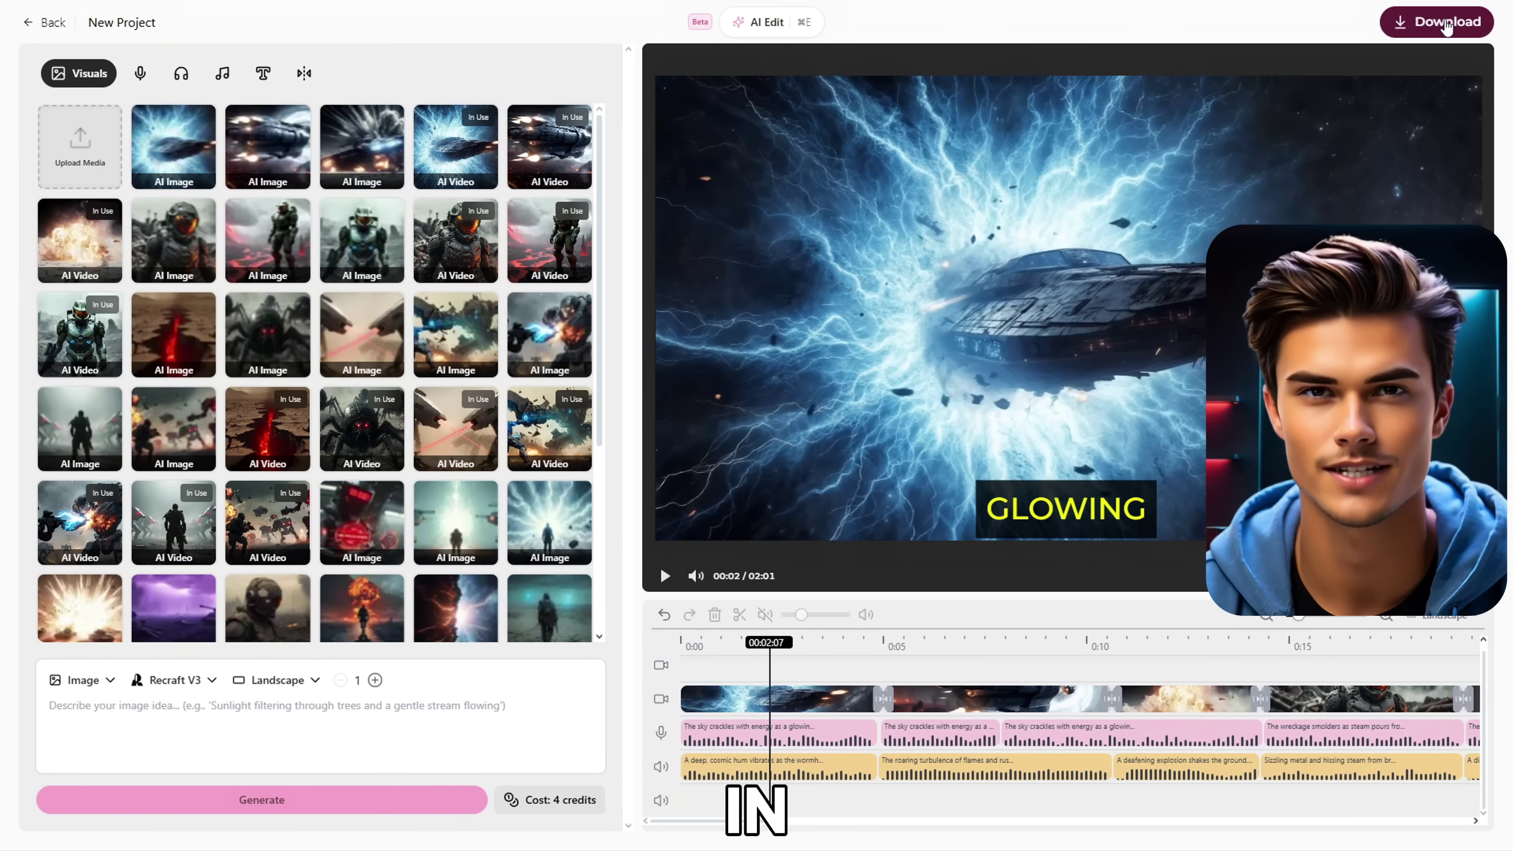
pyautogui.click(1448, 23)
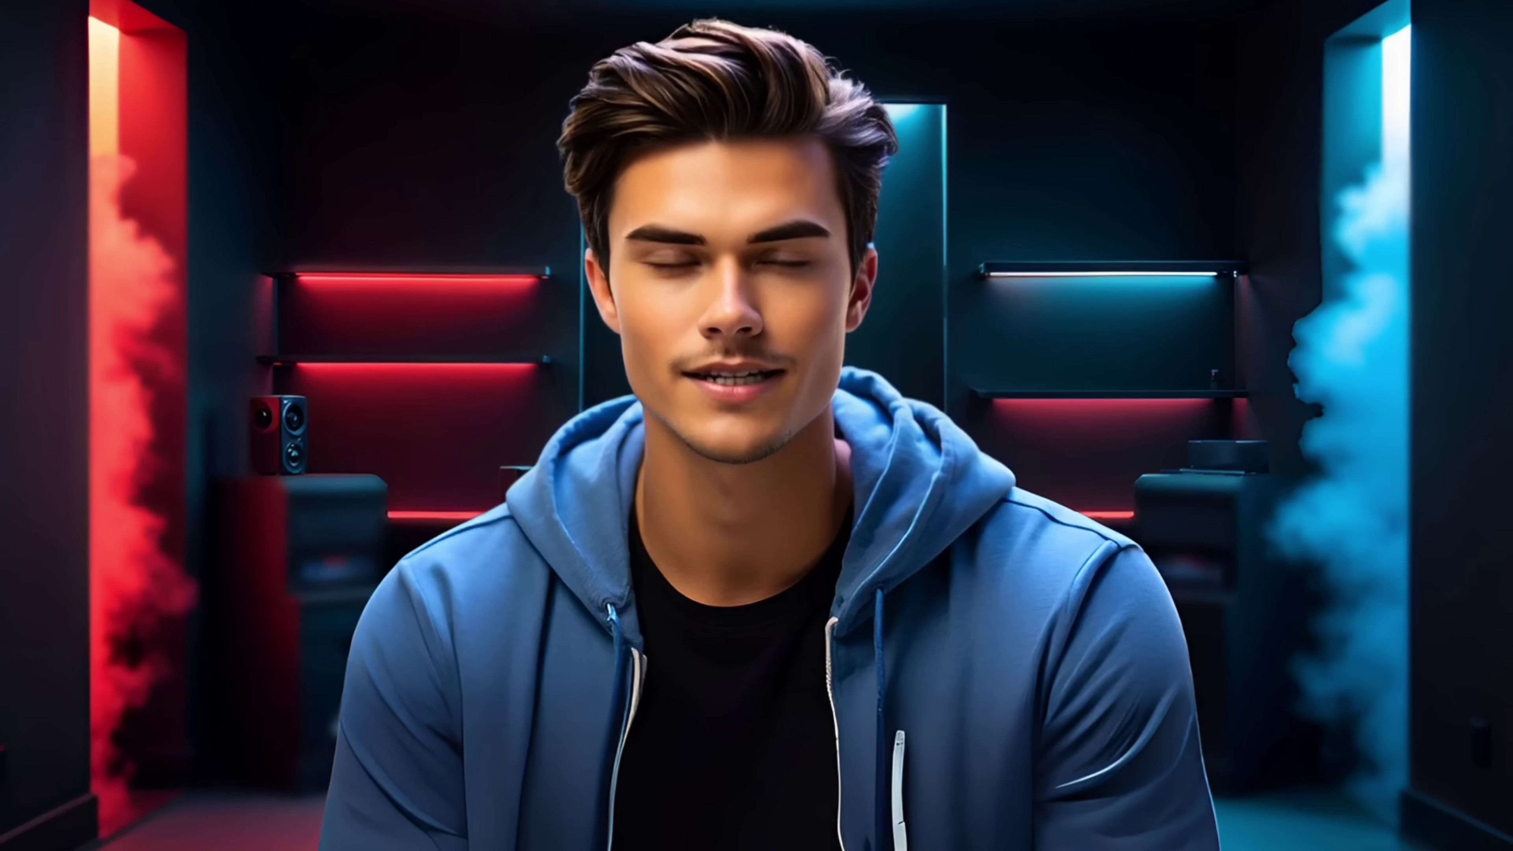